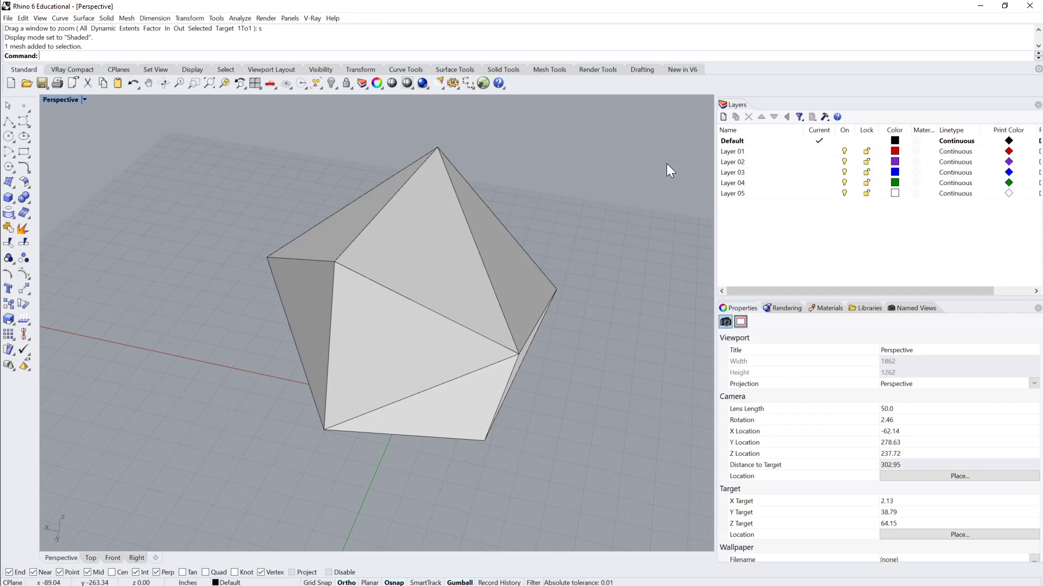
Step: Assign a new Custom material to the faceted mesh in place of the layer material
{"action": "left_click", "coordinate": [490, 231]}
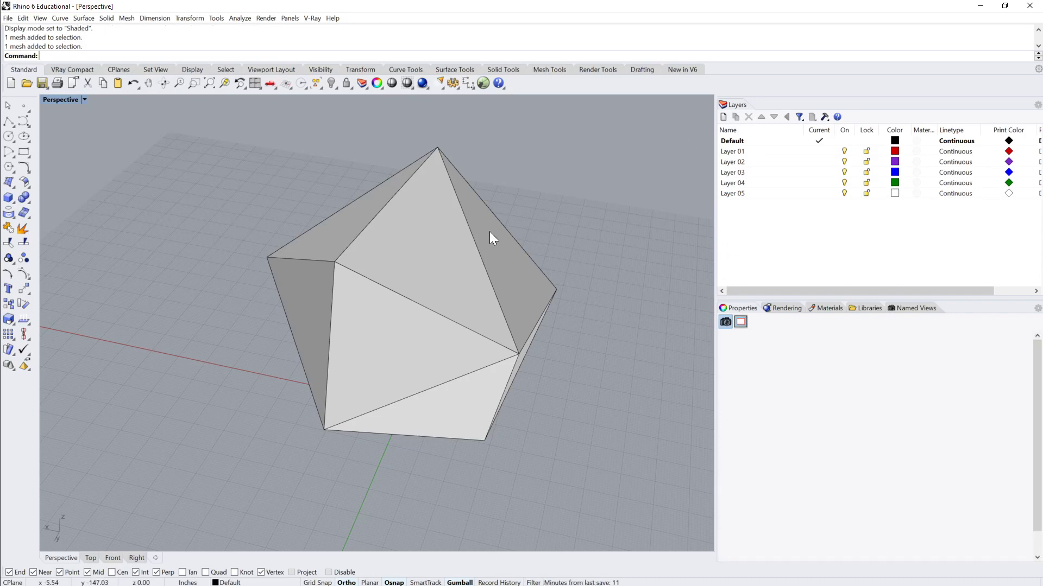
{"action": "scroll", "coordinate": [490, 231], "scroll_direction": "down", "scroll_amount": 4}
{"action": "right_click_drag", "start_coordinate": [490, 231], "coordinate": [518, 222]}
{"action": "left_click", "coordinate": [531, 220]}
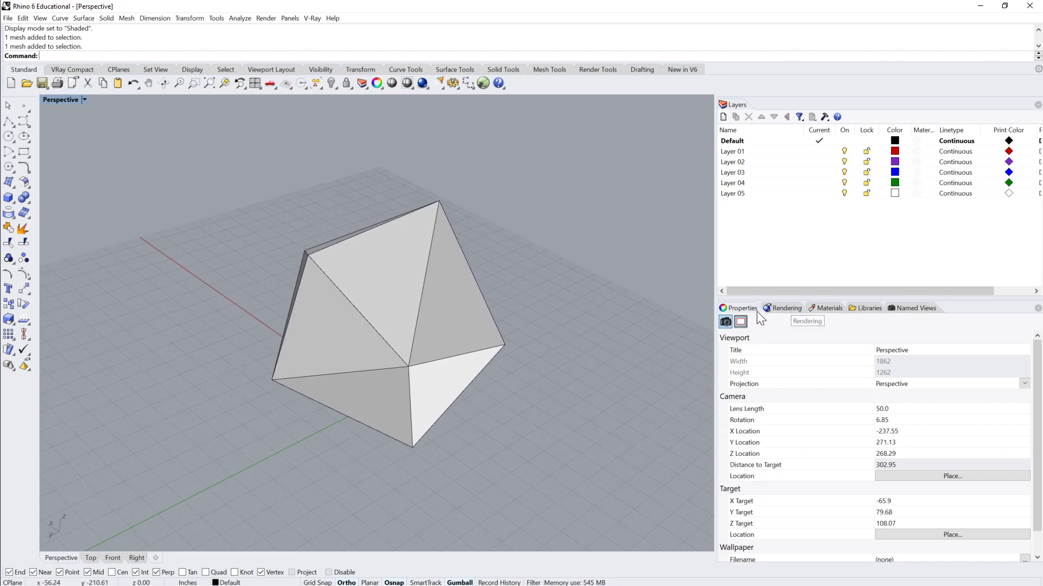
{"action": "left_click", "coordinate": [418, 264]}
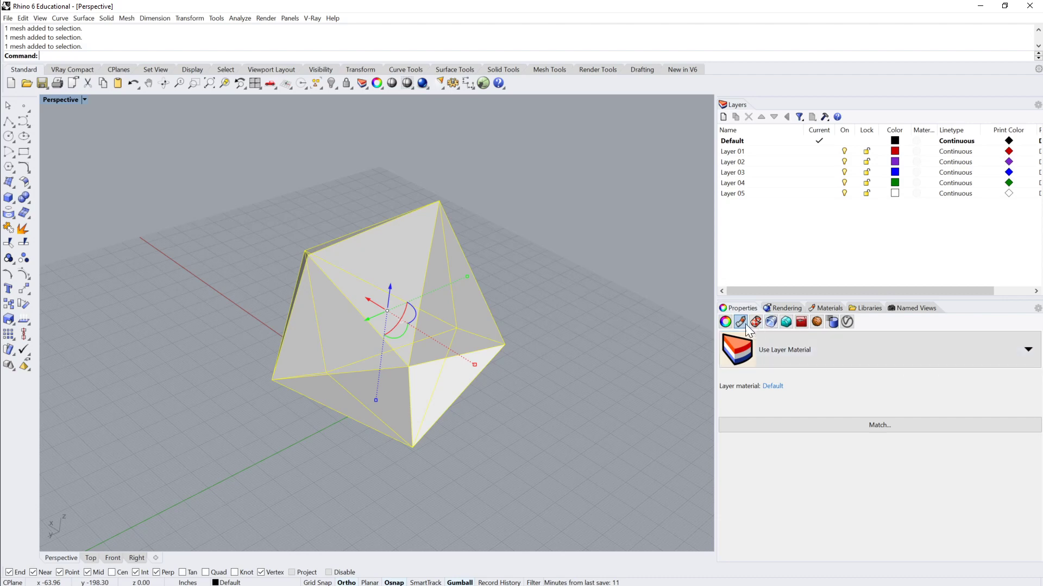
{"action": "left_click", "coordinate": [1028, 350]}
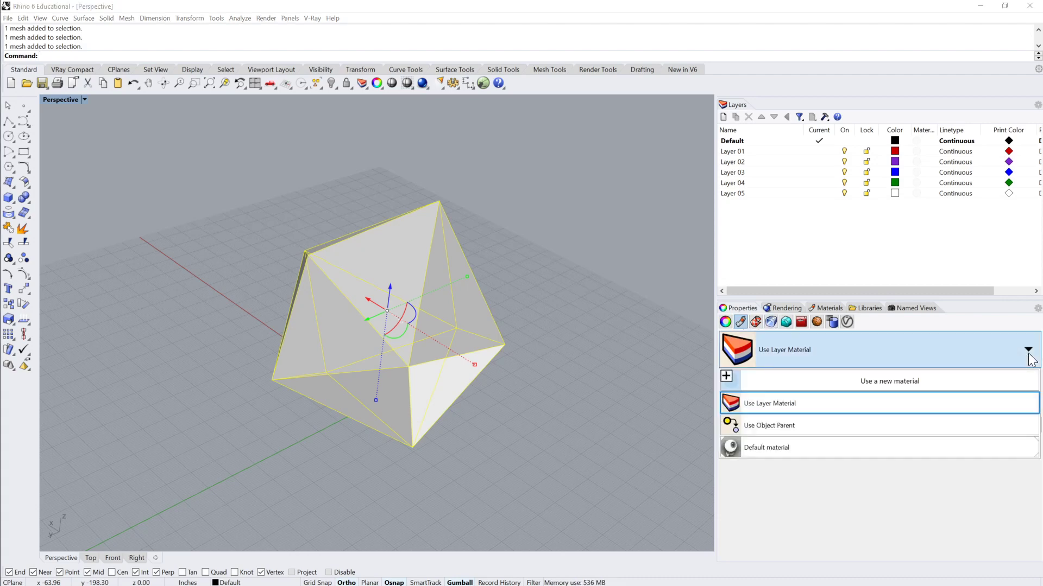
{"action": "left_click", "coordinate": [739, 324]}
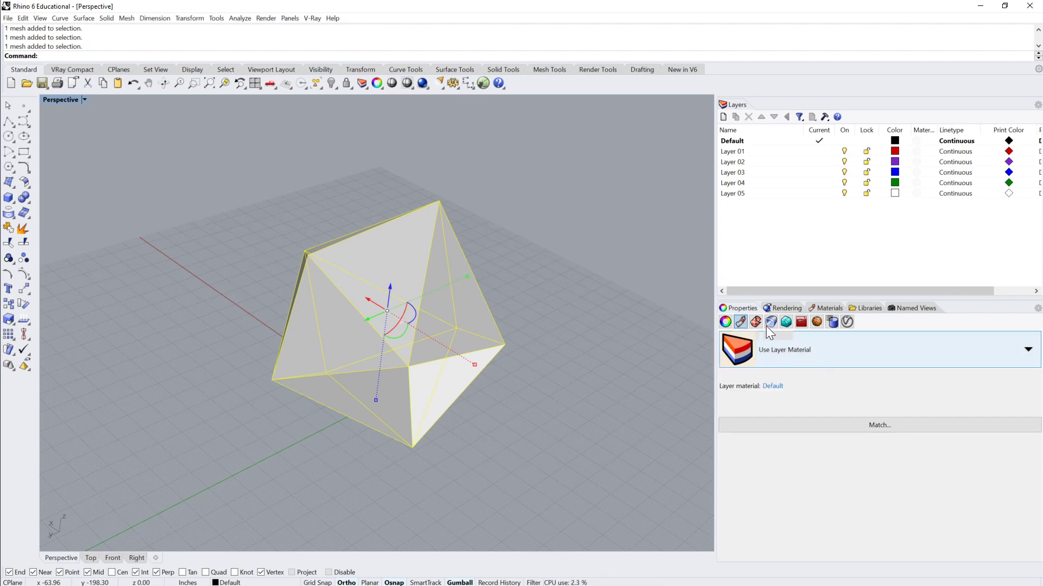
{"action": "left_click", "coordinate": [1027, 351]}
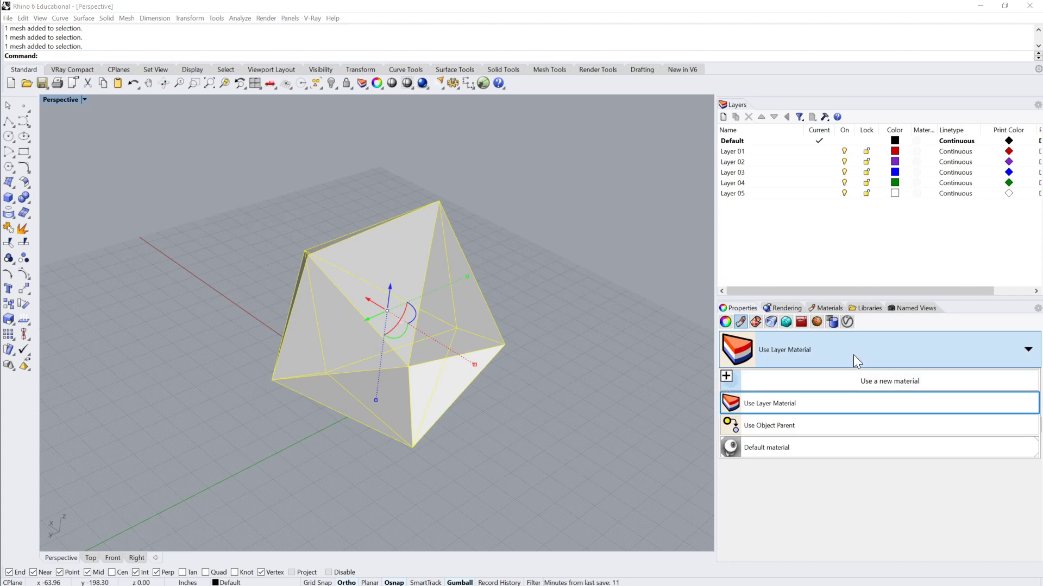
{"action": "left_click", "coordinate": [728, 381]}
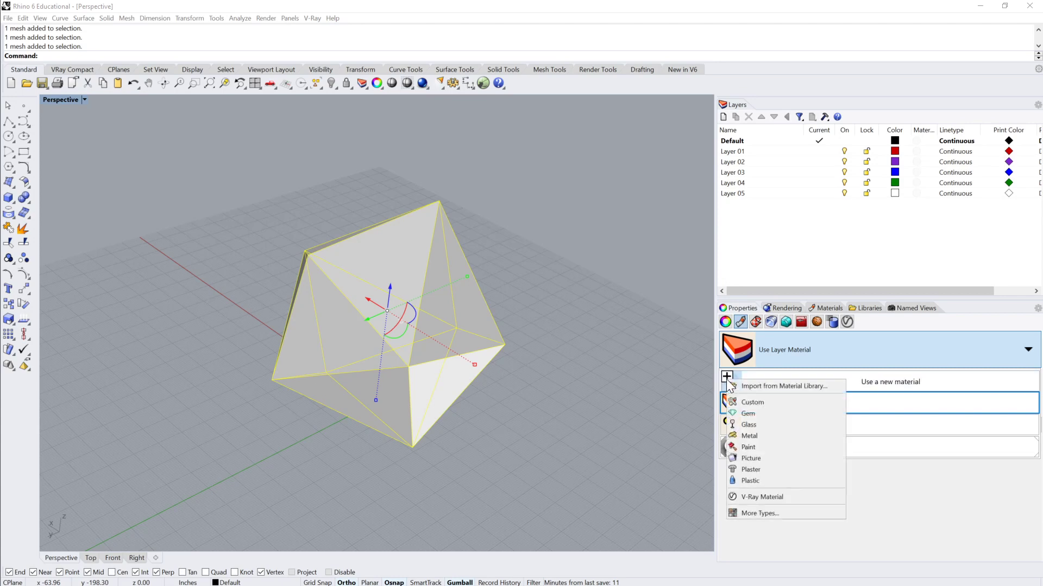
{"action": "left_click", "coordinate": [751, 402]}
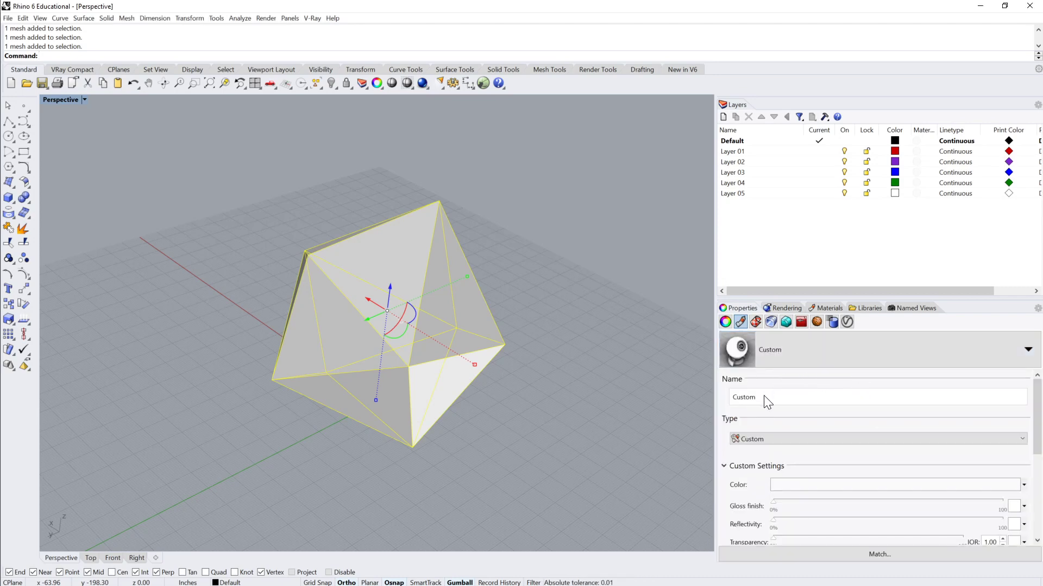
Step: Name the mesh's new custom material Plastic_Red
{"action": "left_click_drag", "start_coordinate": [770, 402], "coordinate": [691, 402]}
{"action": "type", "text": "Plastic_Red"}
{"action": "scroll", "coordinate": [918, 415], "scroll_direction": "down", "scroll_amount": 1}
{"action": "left_click", "coordinate": [852, 462]}
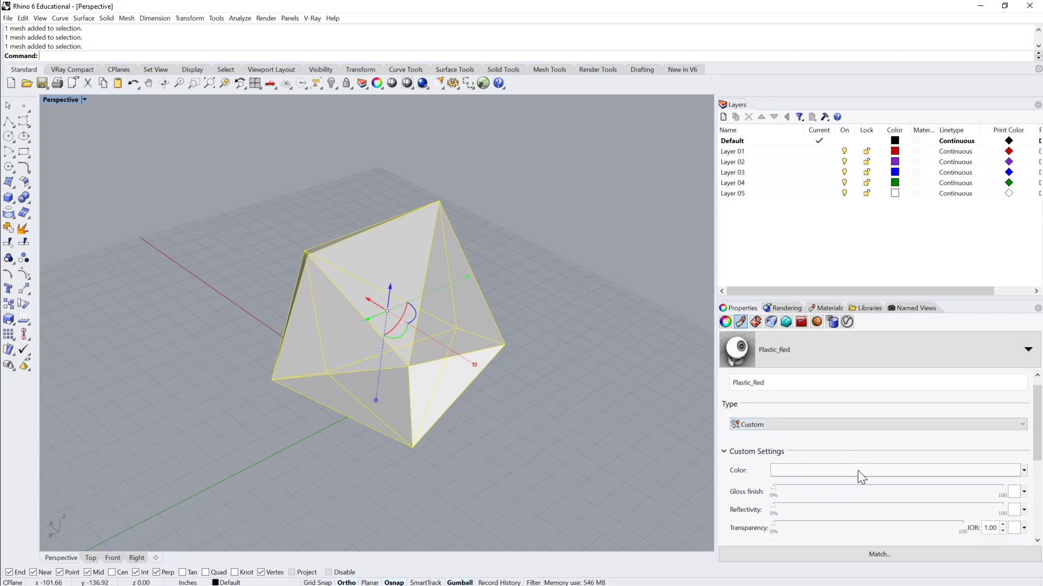
{"action": "left_click", "coordinate": [1024, 471]}
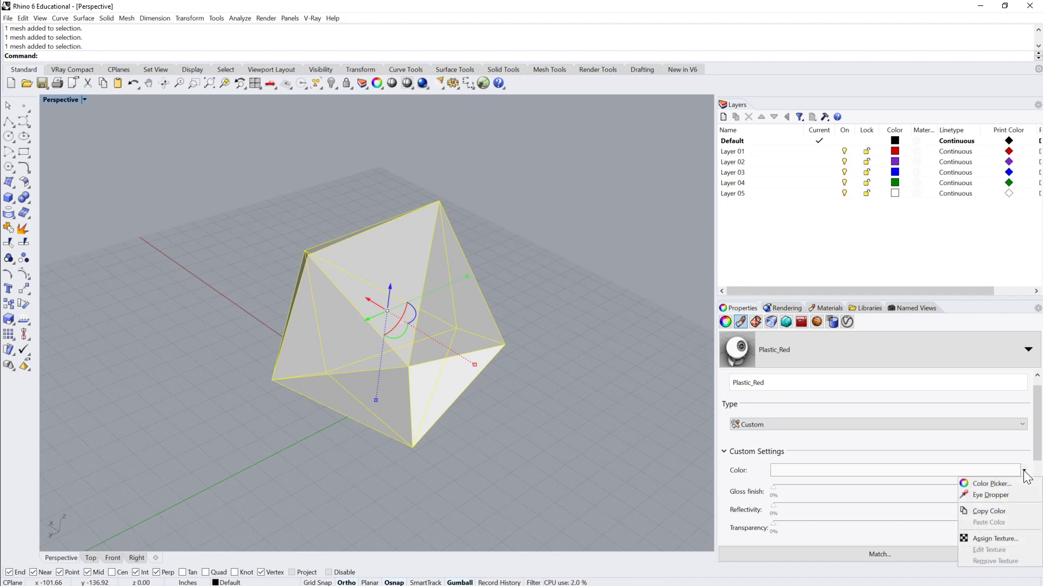
{"action": "left_click", "coordinate": [892, 459]}
{"action": "scroll", "coordinate": [909, 452], "scroll_direction": "down", "scroll_amount": 1}
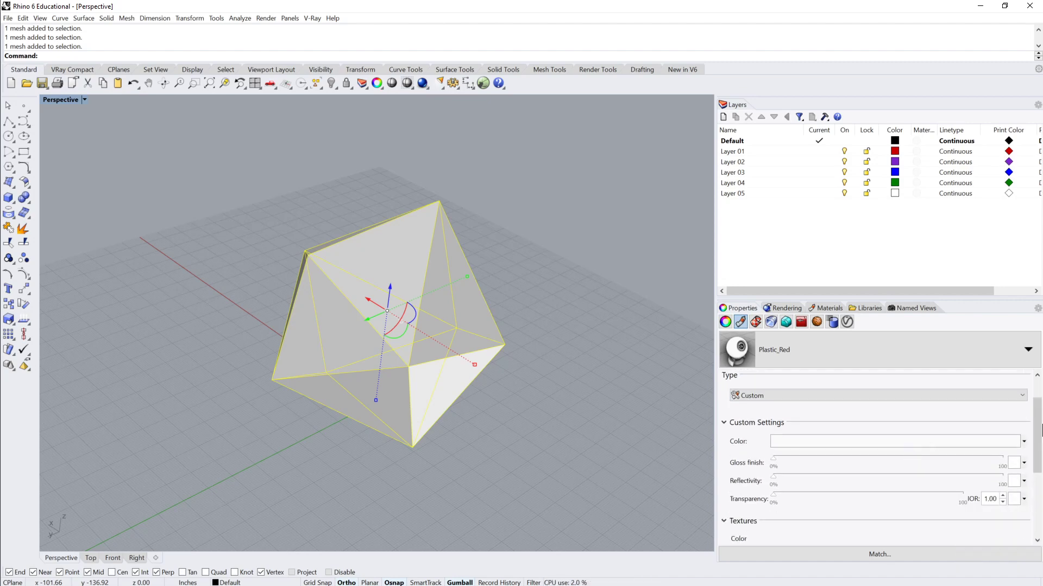
{"action": "left_click", "coordinate": [1017, 444]}
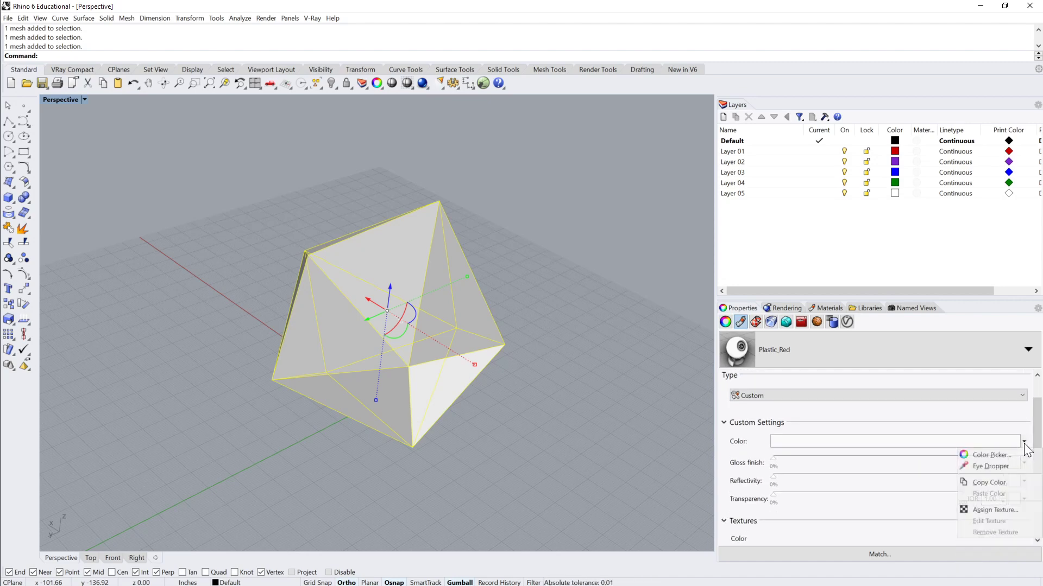
{"action": "left_click", "coordinate": [998, 509]}
{"action": "scroll", "coordinate": [970, 405], "scroll_direction": "down", "scroll_amount": 2}
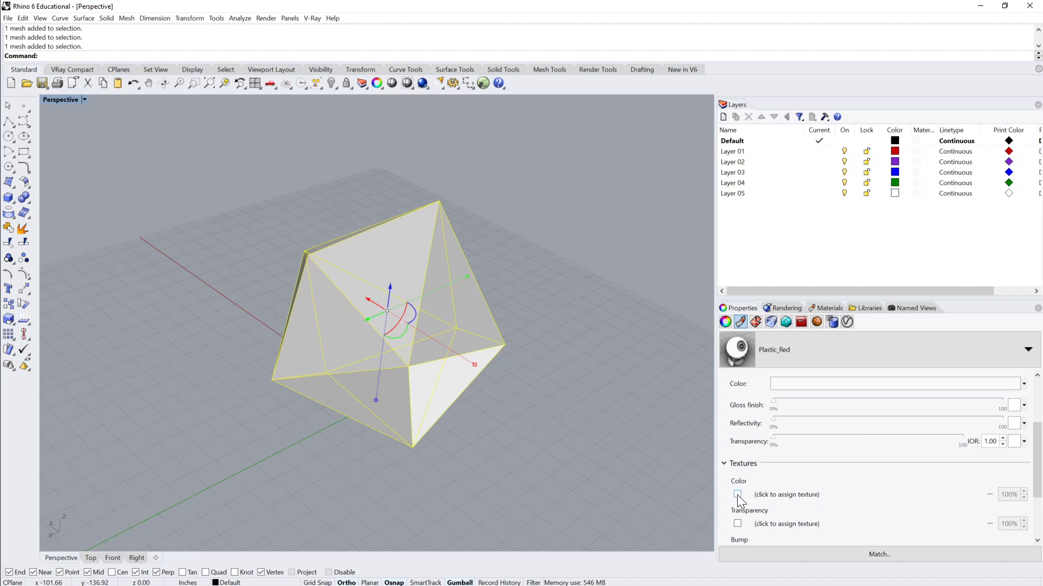
{"action": "scroll", "coordinate": [771, 502], "scroll_direction": "up", "scroll_amount": 2}
{"action": "scroll", "coordinate": [869, 472], "scroll_direction": "down", "scroll_amount": 1}
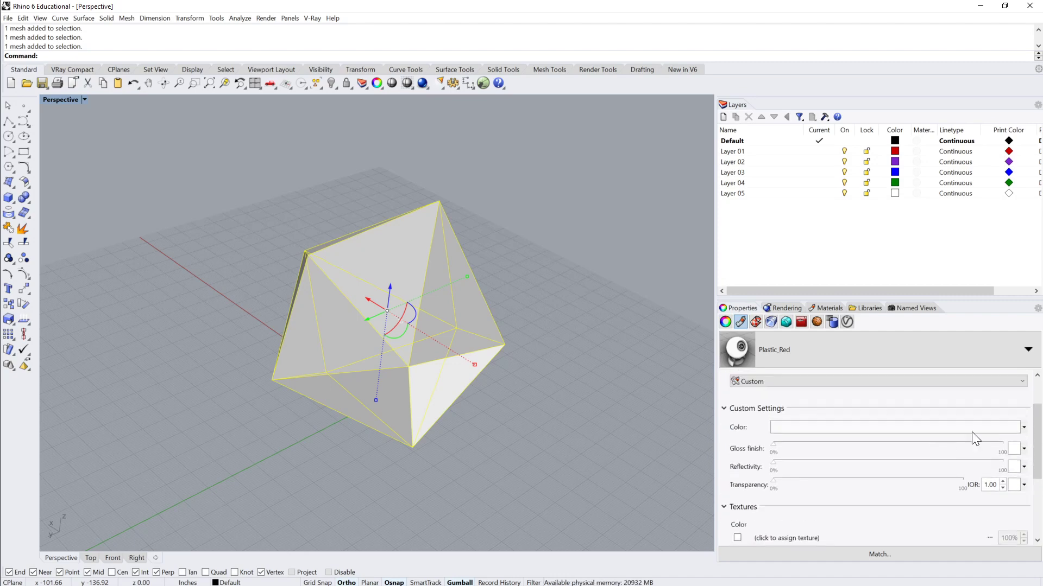
Step: Assign plastic_tile_red.jpg from the Demo > Tutorial folder as the Color texture of the Plastic_Red material
{"action": "scroll", "coordinate": [939, 434], "scroll_direction": "down", "scroll_amount": 2}
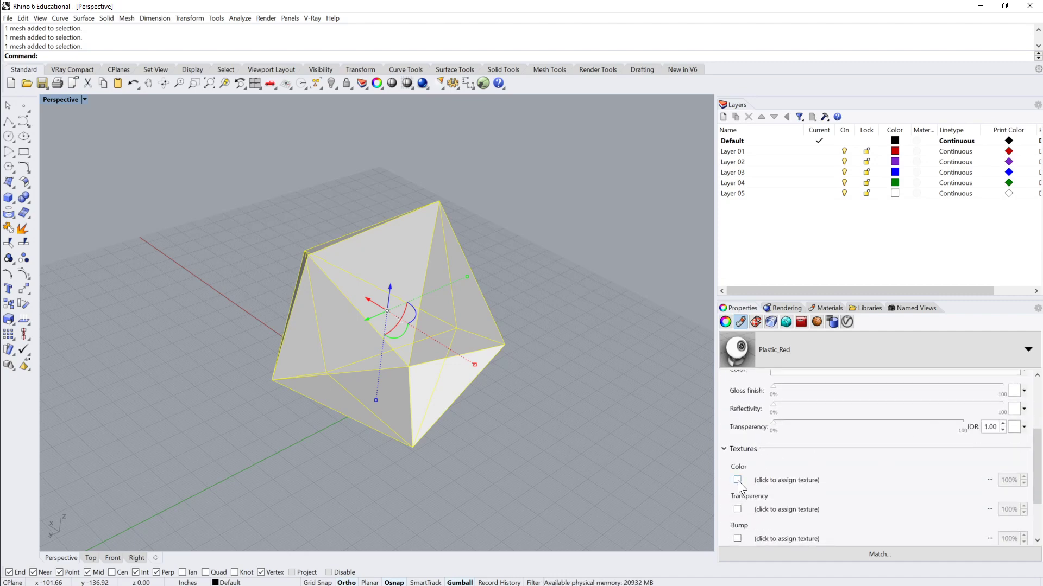
{"action": "left_click", "coordinate": [737, 480]}
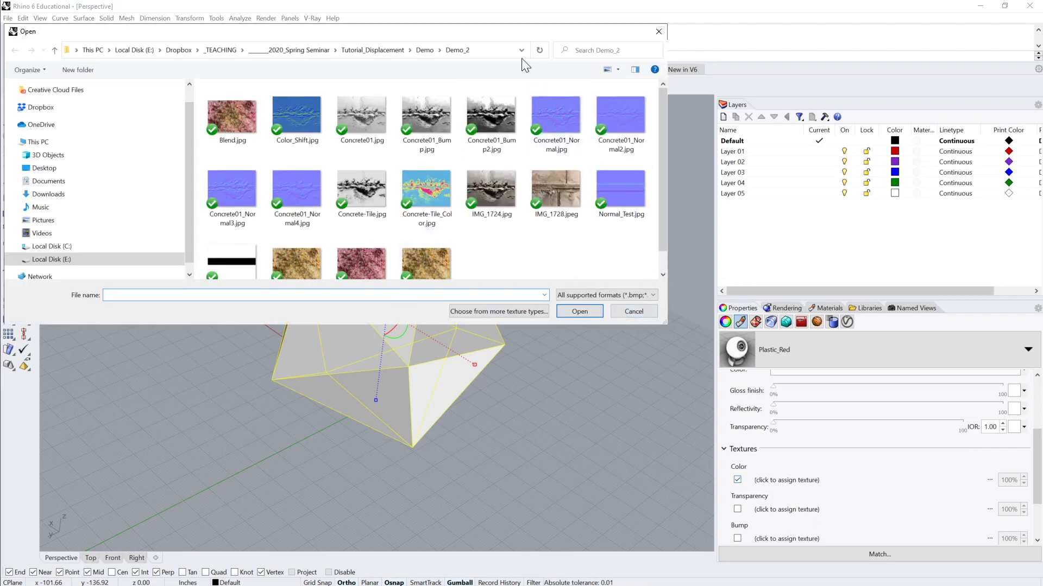
{"action": "left_click_drag", "start_coordinate": [506, 28], "coordinate": [706, 120]}
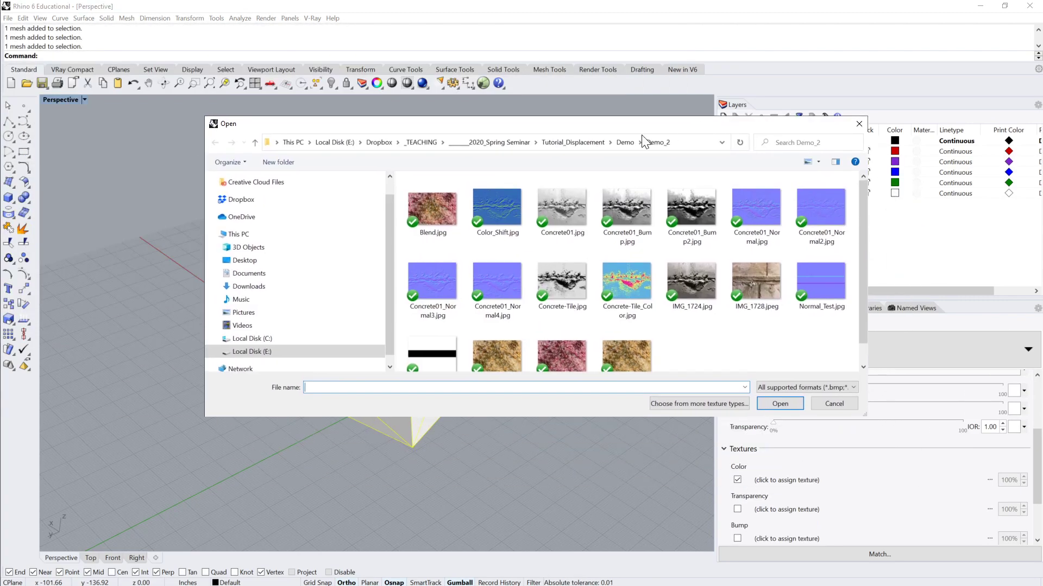
{"action": "left_click", "coordinate": [577, 140]}
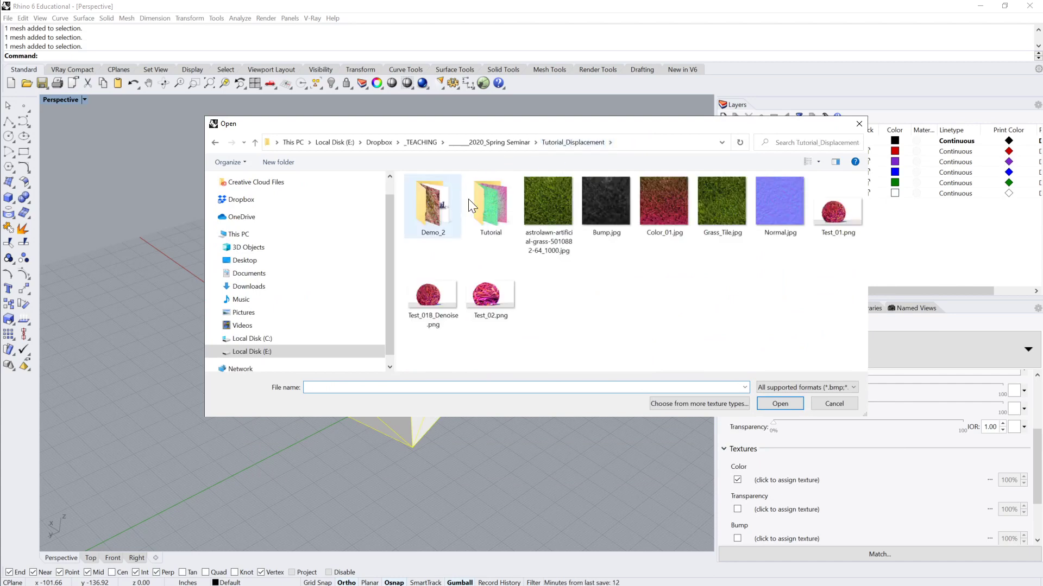
{"action": "double_click", "coordinate": [497, 196]}
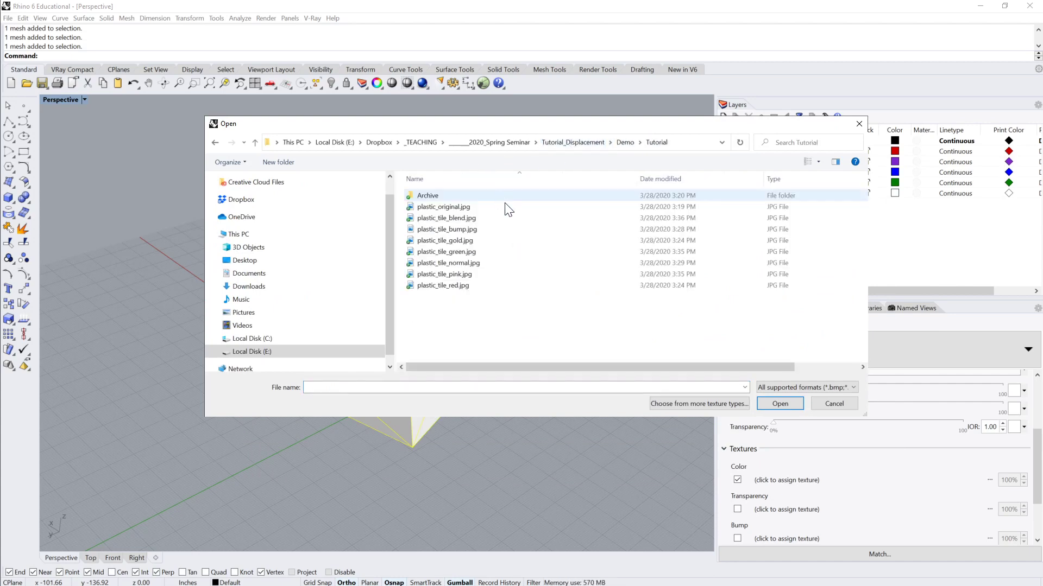
{"action": "left_click", "coordinate": [461, 287]}
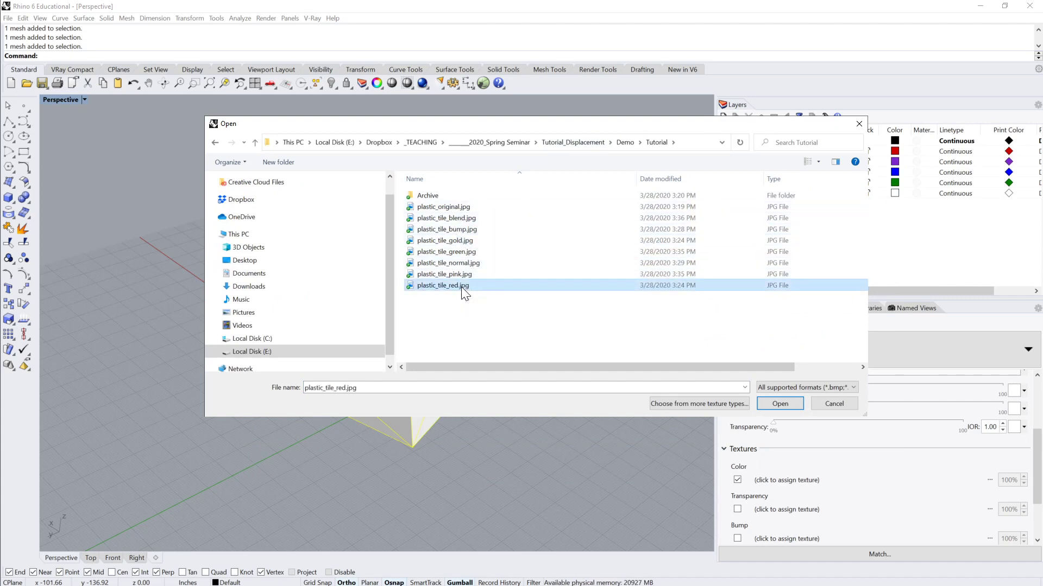
{"action": "left_click", "coordinate": [779, 404]}
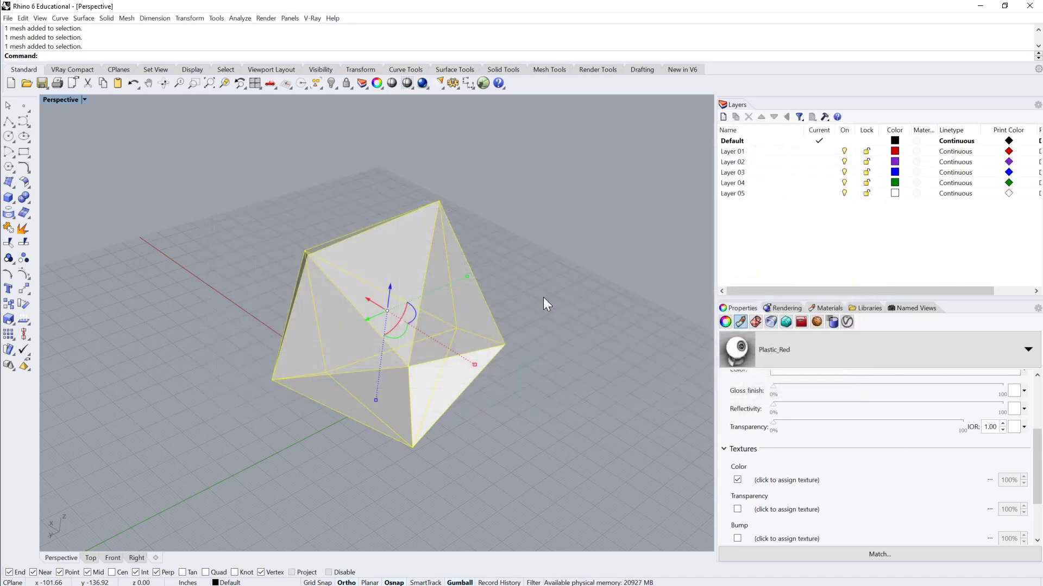
Step: Set the Perspective viewport to Rendered display mode and inspect the textured mesh from several sides
{"action": "left_click", "coordinate": [550, 256]}
{"action": "left_click", "coordinate": [431, 296]}
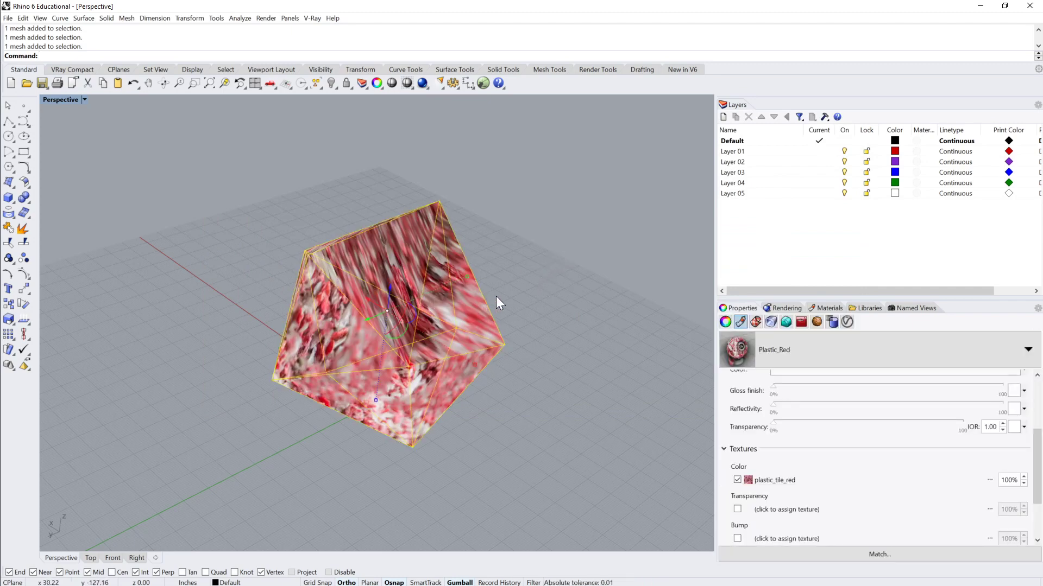
{"action": "right_click_drag", "start_coordinate": [497, 296], "coordinate": [553, 266]}
{"action": "left_click", "coordinate": [587, 253]}
{"action": "left_click", "coordinate": [445, 275]}
{"action": "left_click", "coordinate": [552, 266]}
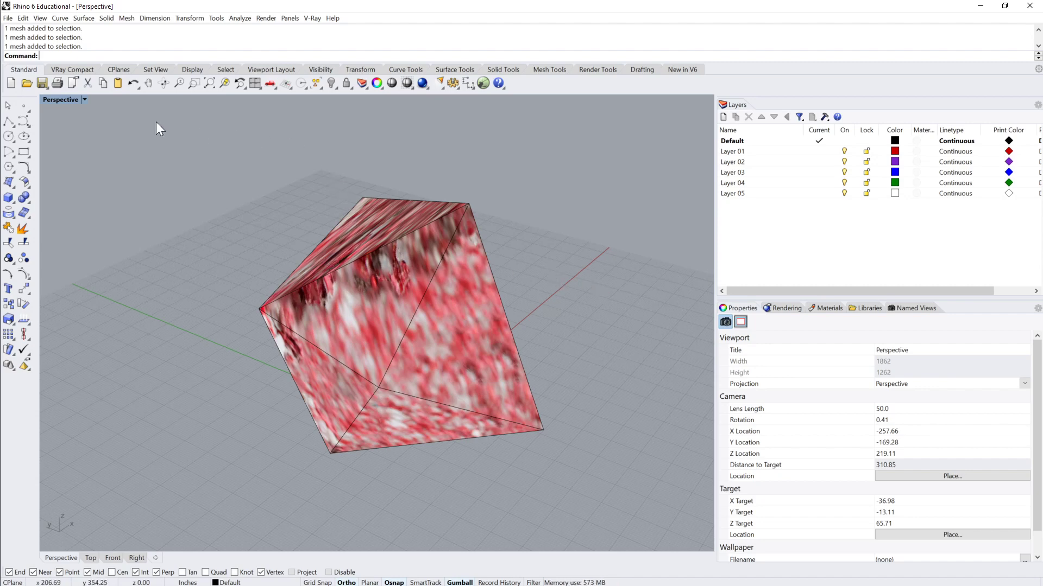
{"action": "left_click", "coordinate": [84, 100]}
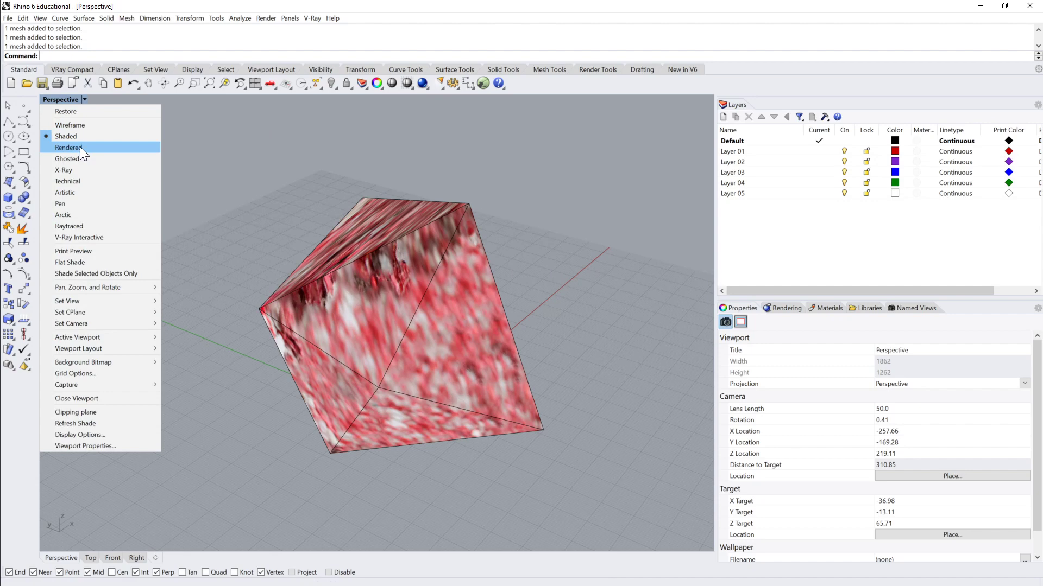
{"action": "left_click", "coordinate": [85, 100]}
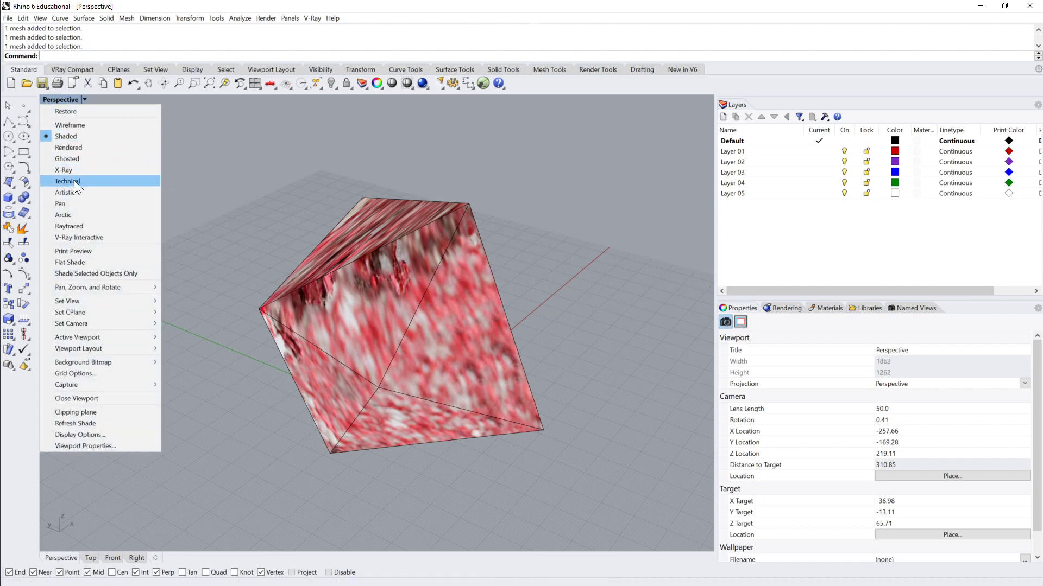
{"action": "left_click", "coordinate": [68, 147]}
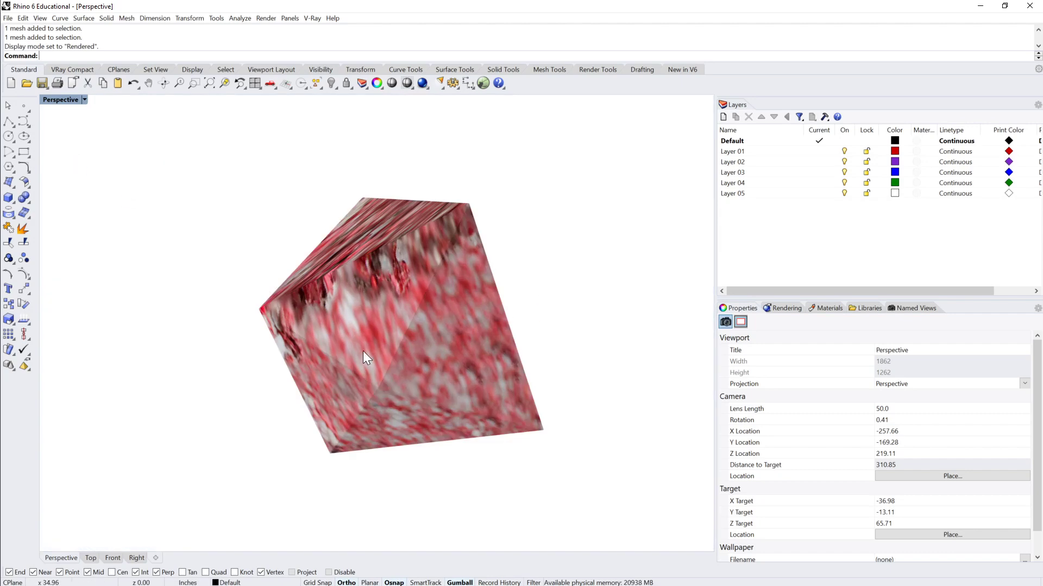
{"action": "right_click_drag", "start_coordinate": [362, 351], "coordinate": [368, 347]}
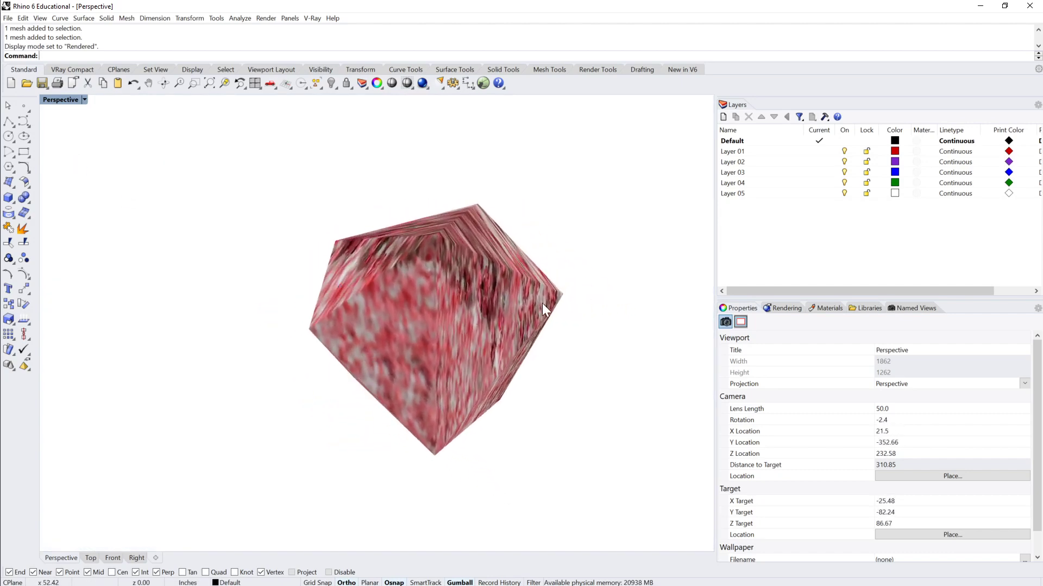
{"action": "right_click_drag", "start_coordinate": [589, 278], "coordinate": [371, 315]}
{"action": "right_click_drag", "start_coordinate": [389, 226], "coordinate": [514, 279]}
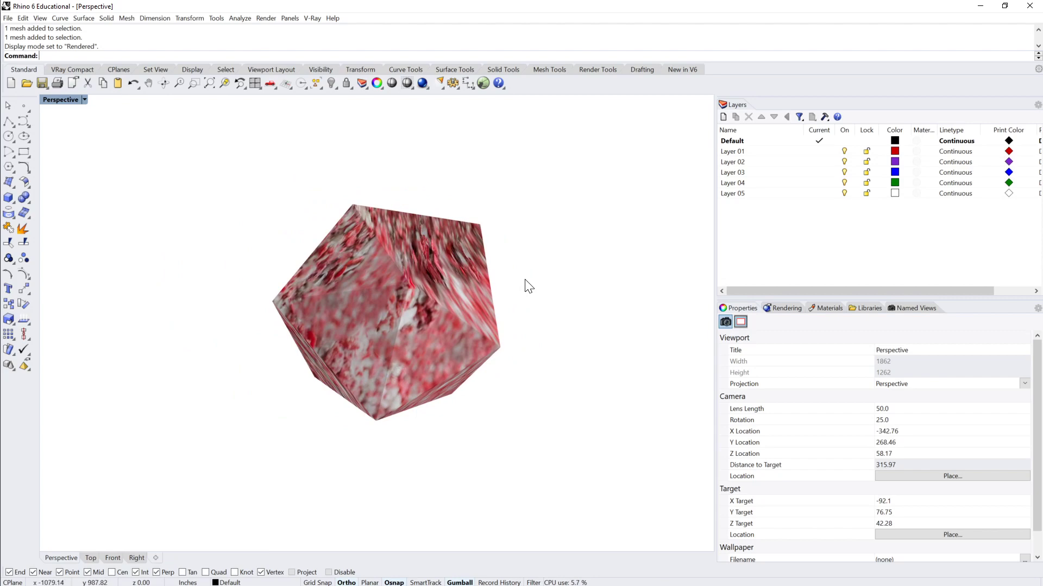
Step: Apply spherical texture mapping to the mesh using its bounding box and the World coordinate system
{"action": "left_click", "coordinate": [444, 279]}
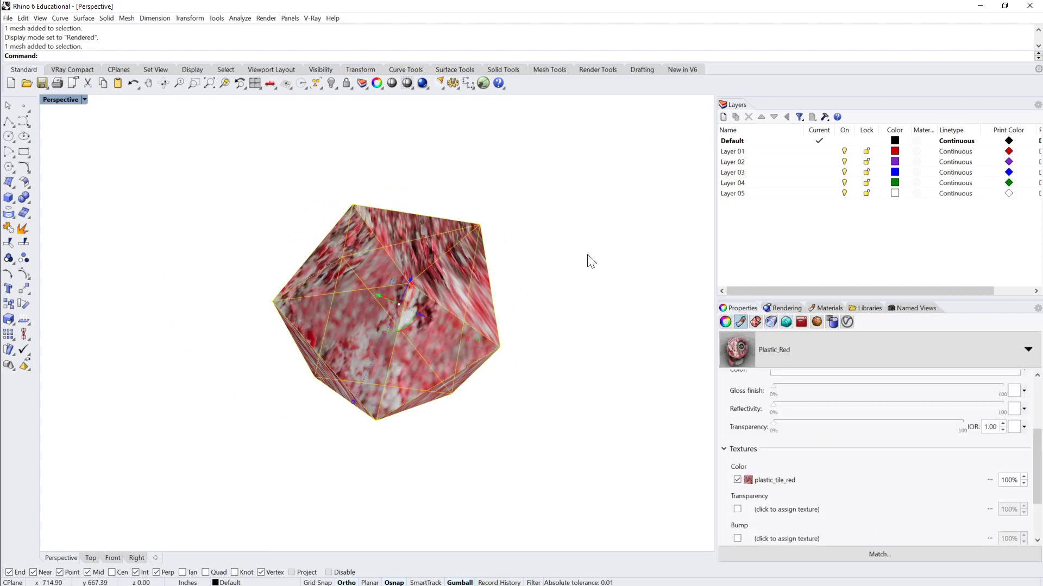
{"action": "left_click", "coordinate": [586, 255]}
{"action": "left_click", "coordinate": [455, 258]}
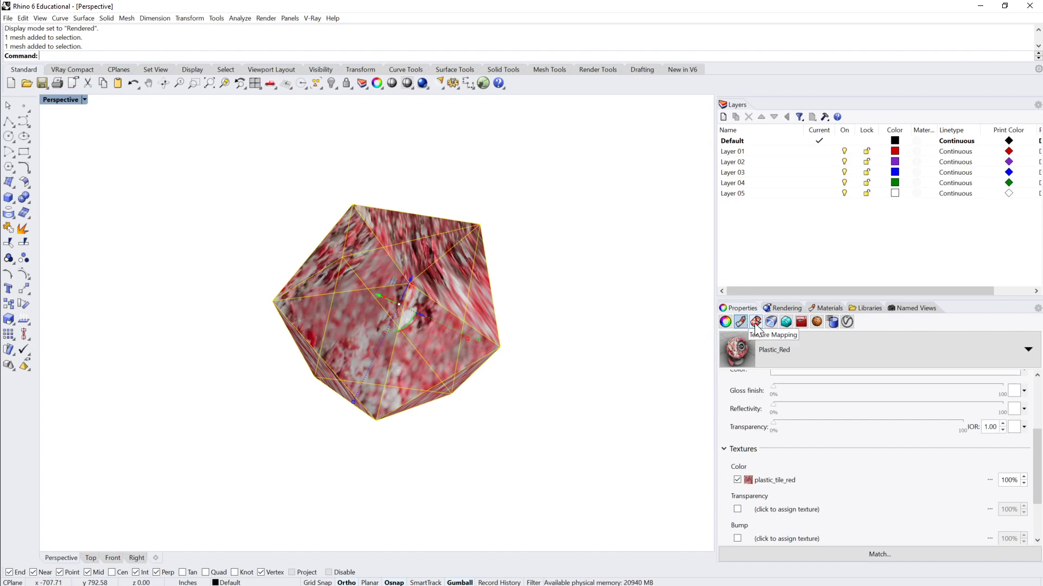
{"action": "left_click", "coordinate": [755, 324]}
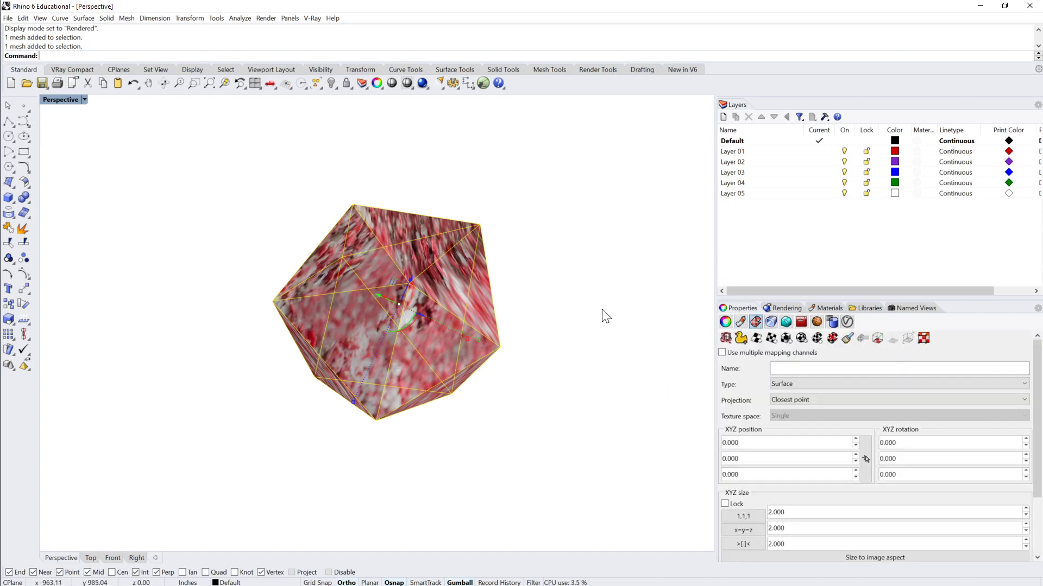
{"action": "right_click_drag", "start_coordinate": [403, 249], "coordinate": [754, 325]}
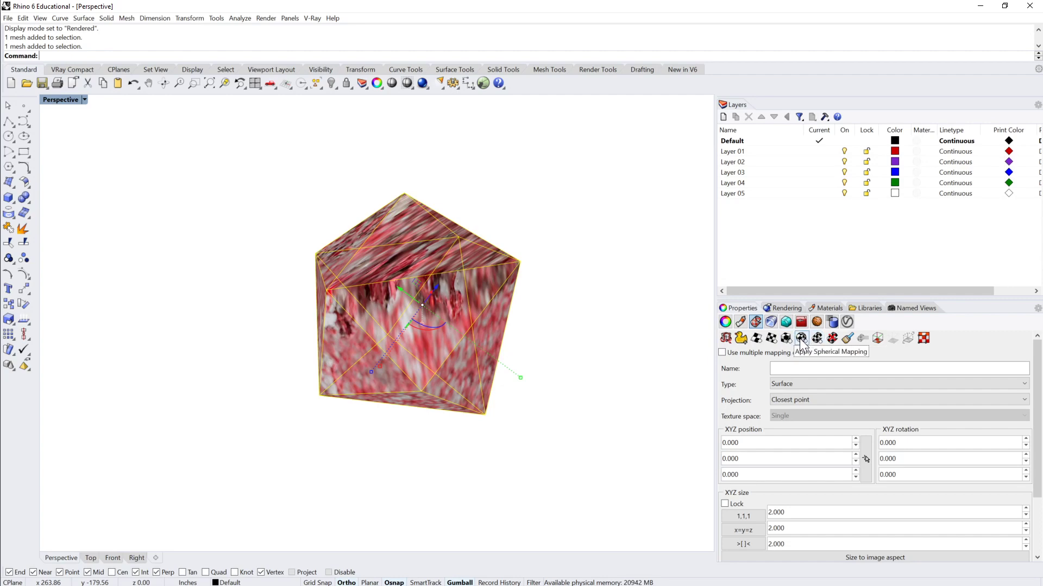
{"action": "left_click", "coordinate": [801, 338]}
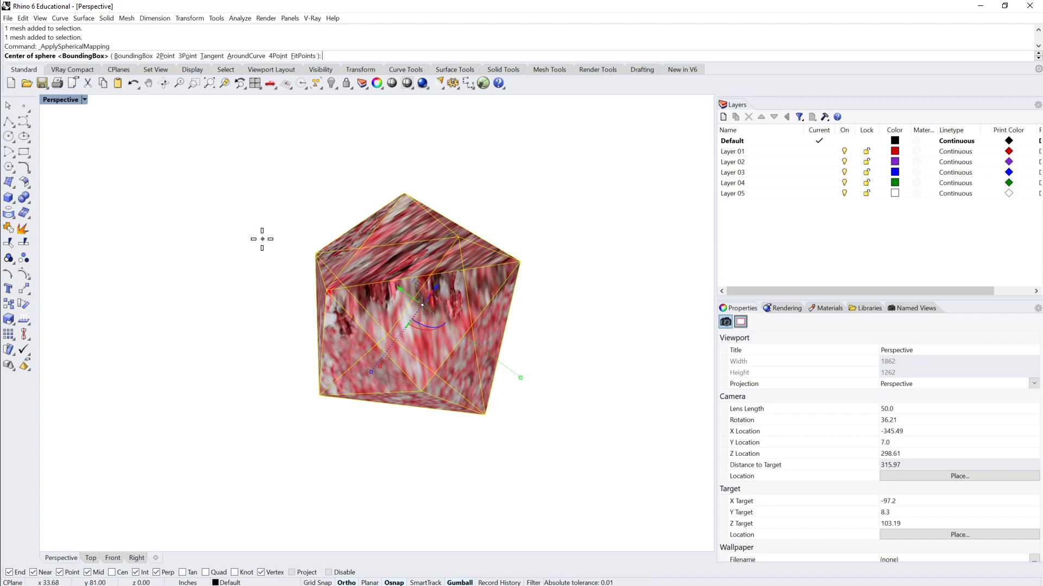
{"action": "left_click", "coordinate": [136, 57]}
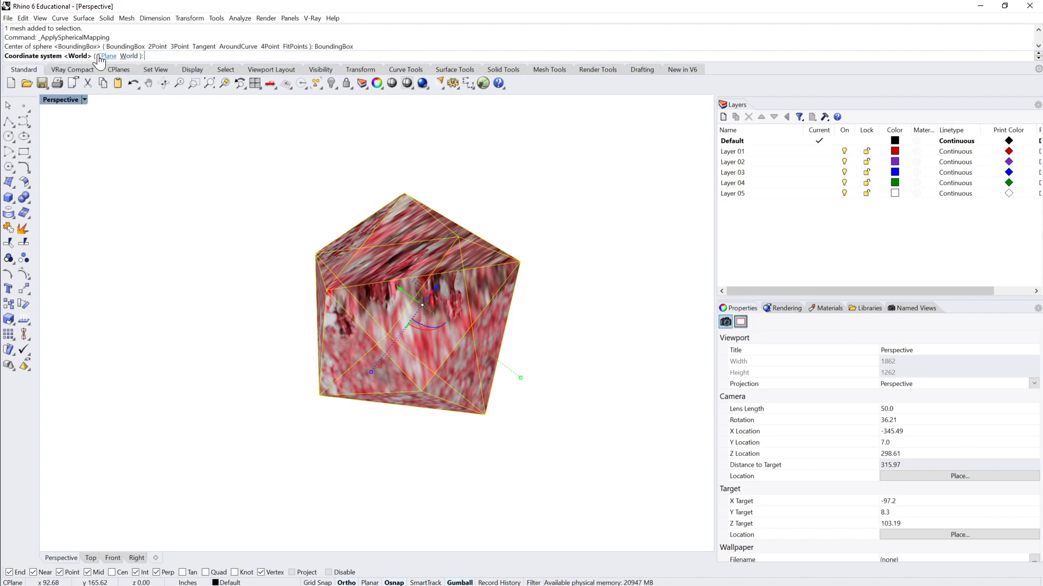
{"action": "key", "text": "Return"}
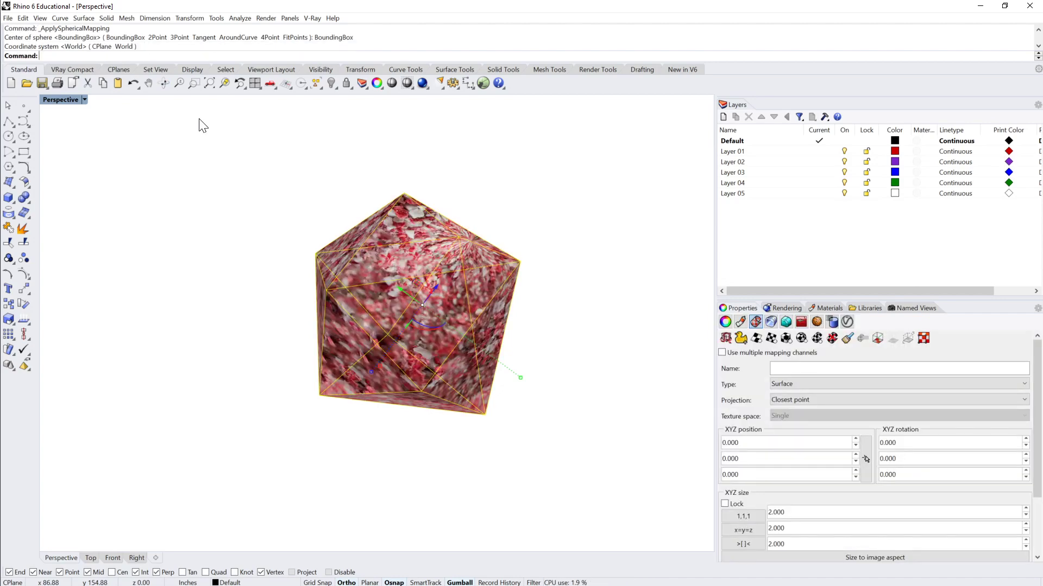
Step: Inspect the spherically mapped texture on the deselected mesh from several sides, including where the image converges at the pole
{"action": "left_click", "coordinate": [553, 252]}
{"action": "right_click_drag", "start_coordinate": [551, 245], "coordinate": [551, 245]}
{"action": "scroll", "coordinate": [396, 262], "scroll_direction": "up", "scroll_amount": 2}
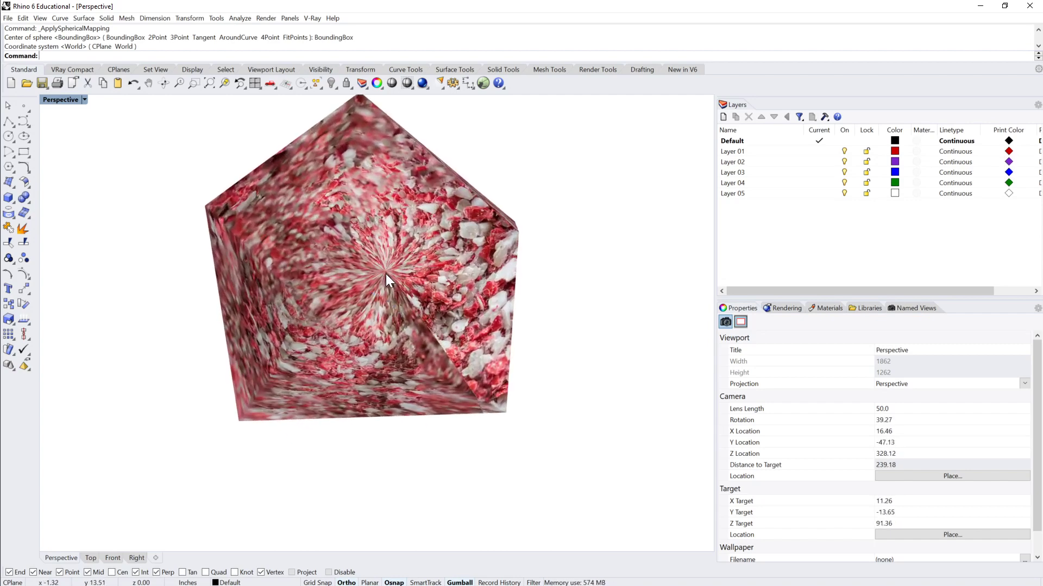
{"action": "right_click_drag", "start_coordinate": [386, 274], "coordinate": [402, 294]}
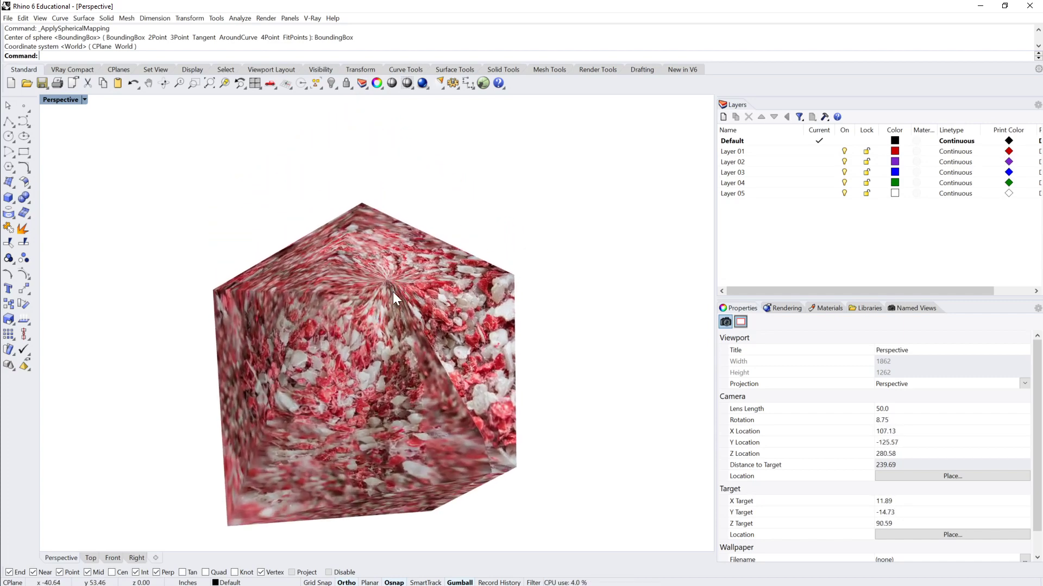
{"action": "right_click_drag", "start_coordinate": [393, 291], "coordinate": [519, 288]}
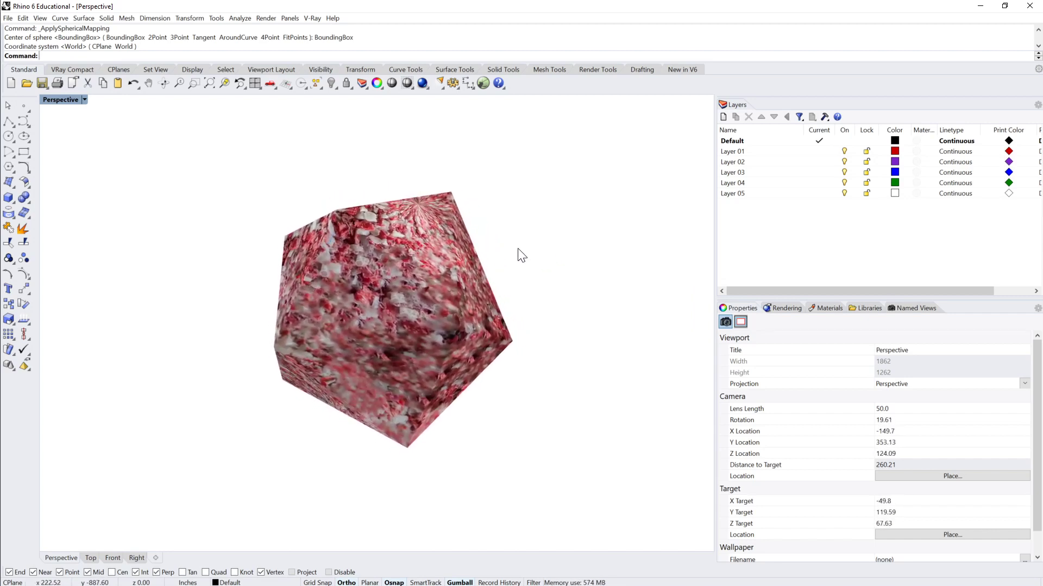
Step: Replace the mesh's Plastic_Red material with the Default material and keep the mesh selected
{"action": "left_click", "coordinate": [404, 277]}
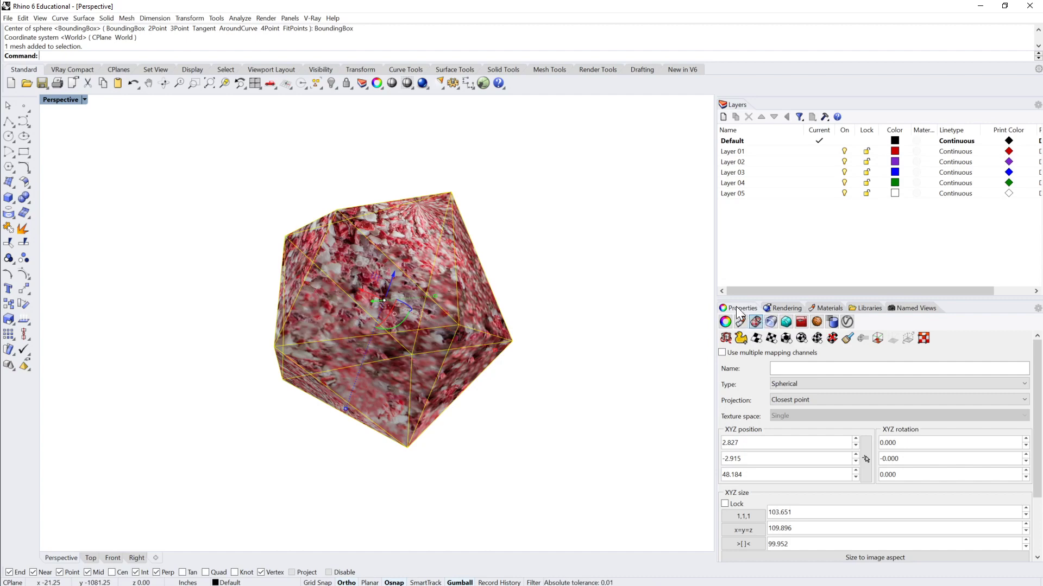
{"action": "left_click", "coordinate": [725, 321]}
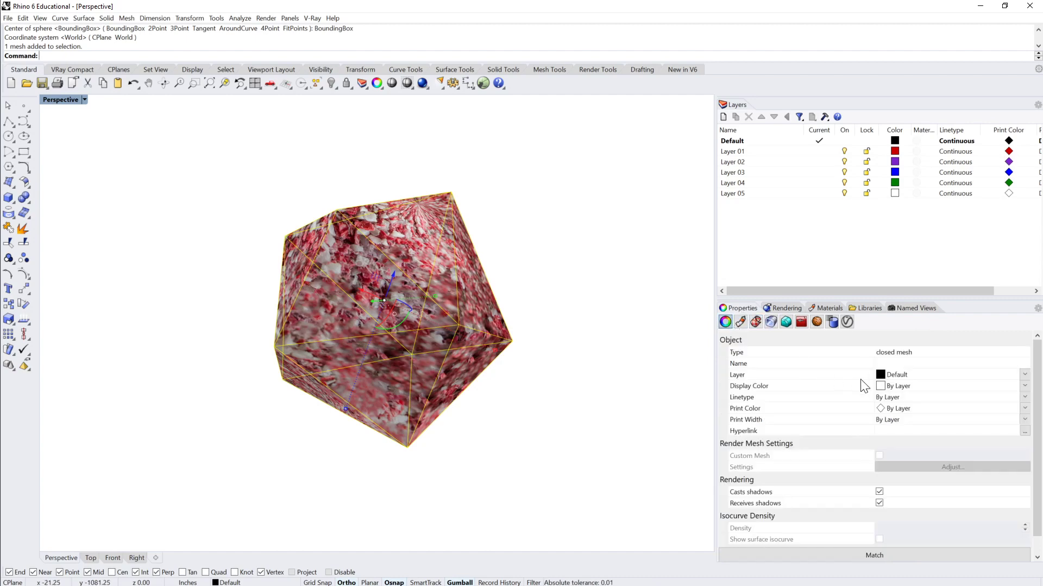
{"action": "left_click", "coordinate": [741, 323]}
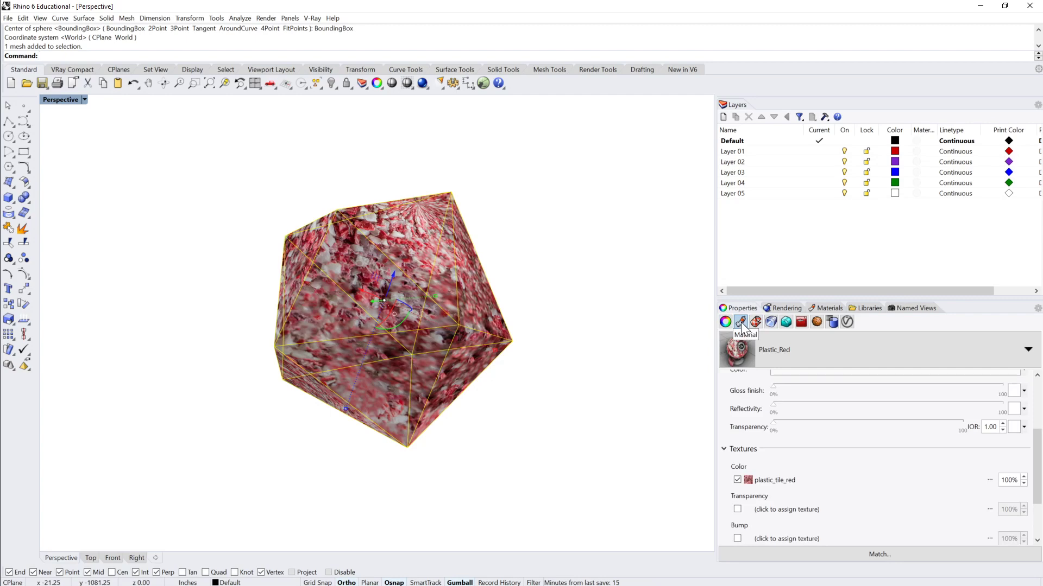
{"action": "left_click", "coordinate": [1027, 349]}
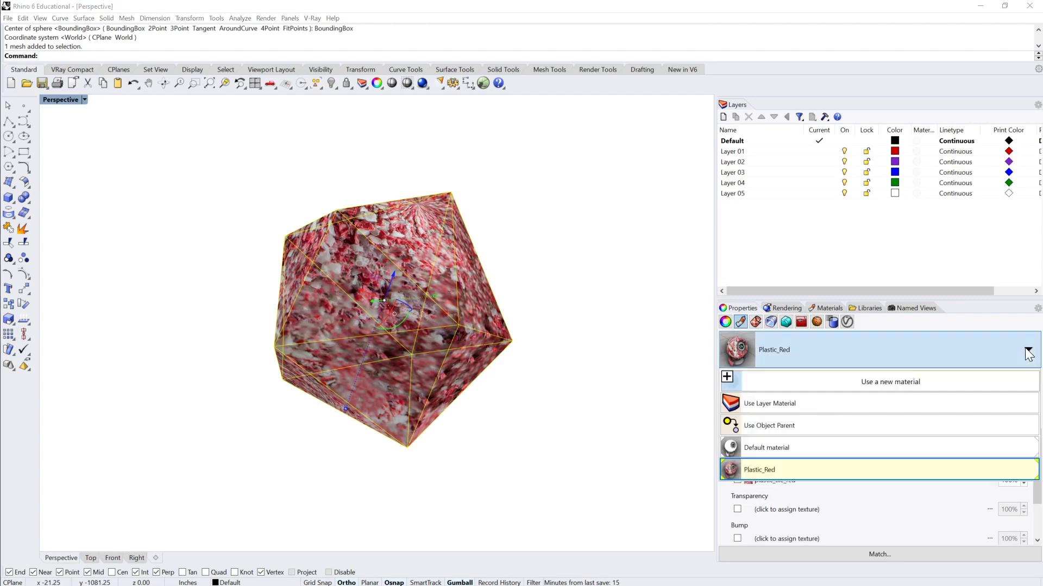
{"action": "left_click", "coordinate": [832, 444]}
{"action": "left_click", "coordinate": [547, 302]}
{"action": "right_click_drag", "start_coordinate": [549, 303], "coordinate": [561, 261]}
{"action": "left_click", "coordinate": [414, 303]}
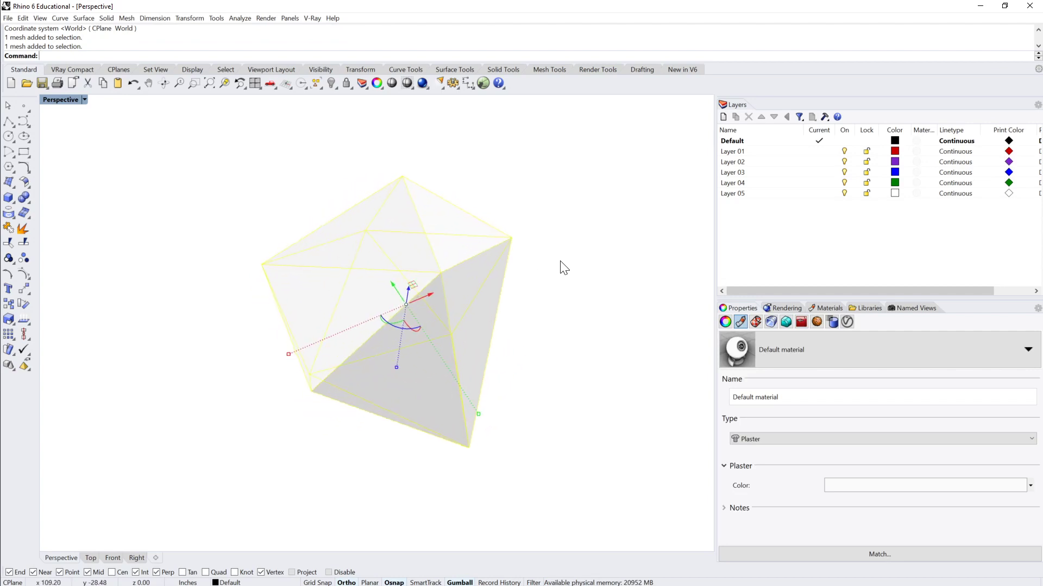
Step: Create a Bitmap Texture from plastic_tile_bump.jpg in the Tutorial folder as the mesh's displacement texture
{"action": "left_click", "coordinate": [817, 323]}
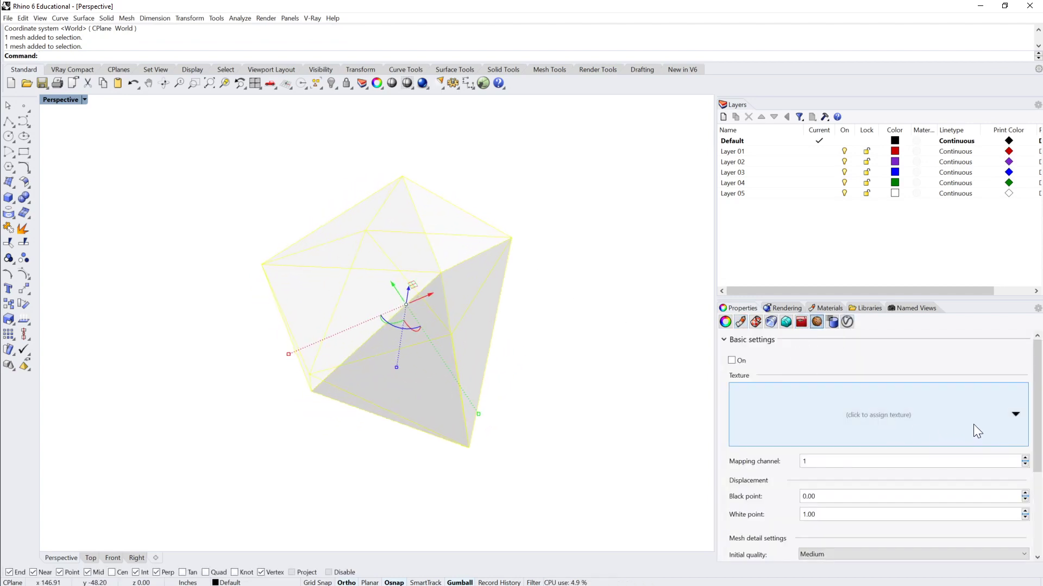
{"action": "left_click", "coordinate": [1015, 416]}
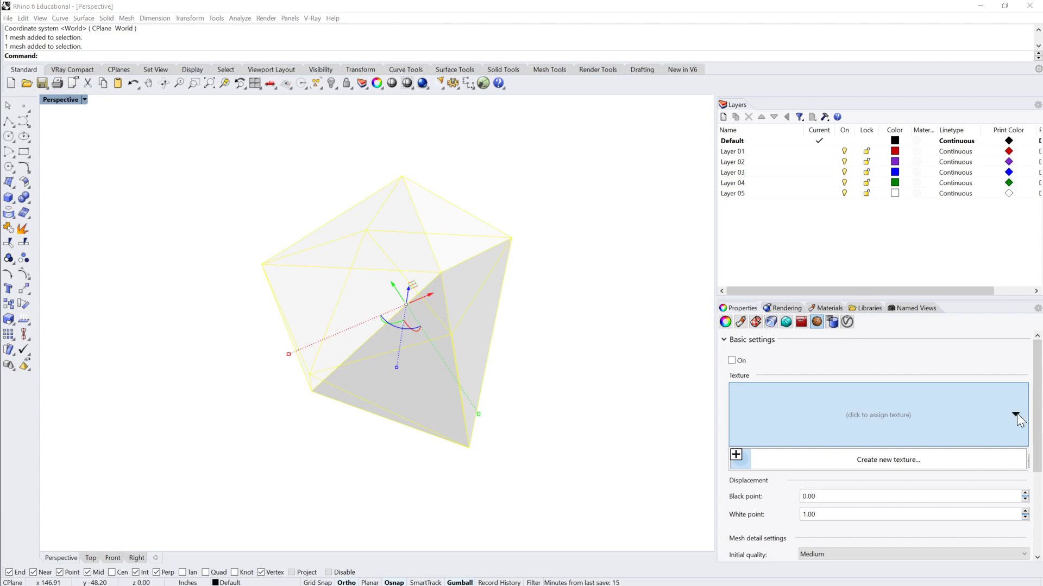
{"action": "left_click", "coordinate": [738, 458]}
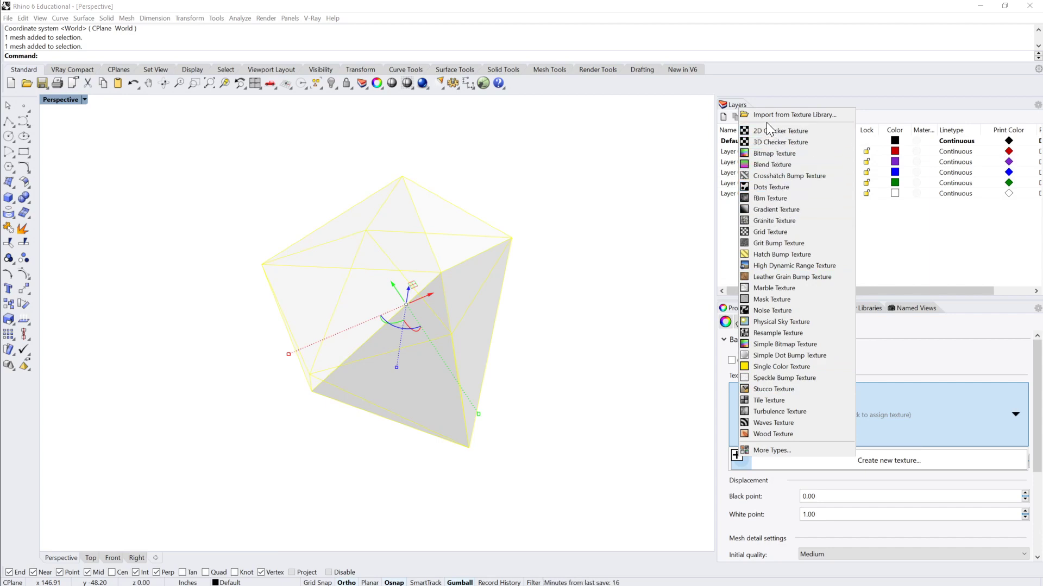
{"action": "left_click", "coordinate": [771, 154]}
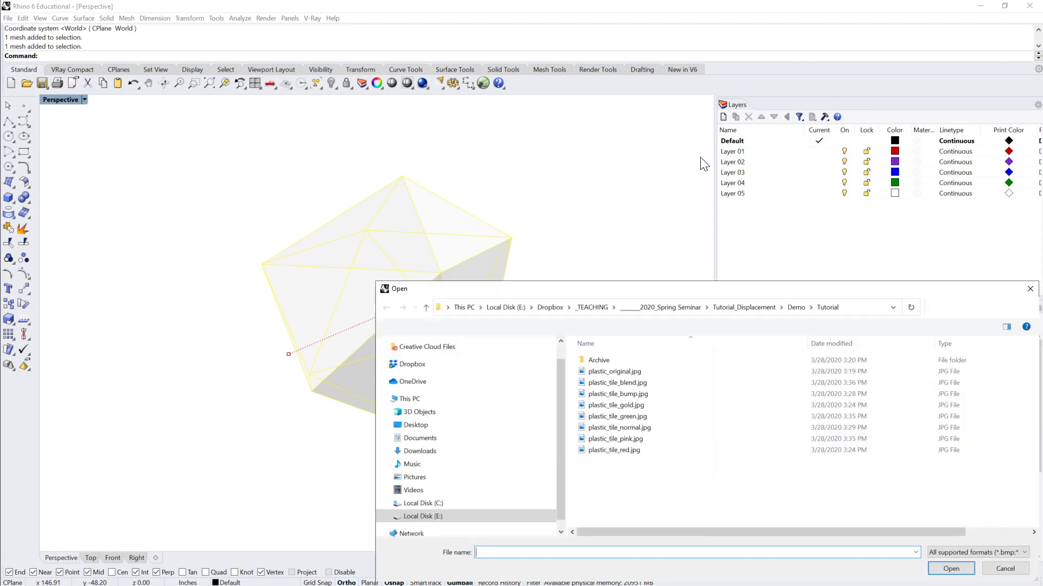
{"action": "left_click_drag", "start_coordinate": [658, 292], "coordinate": [558, 143]}
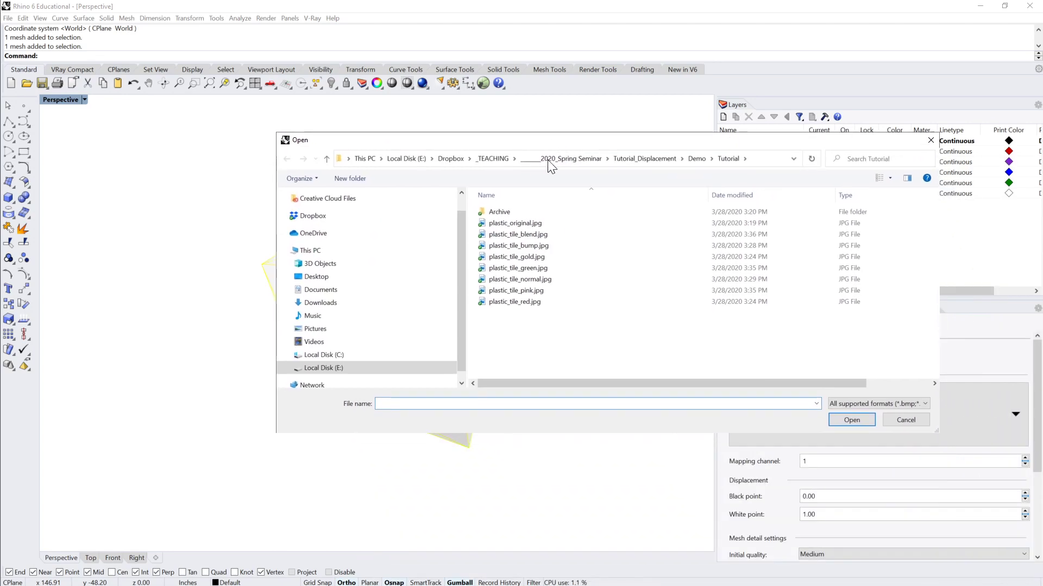
{"action": "left_click", "coordinate": [520, 246]}
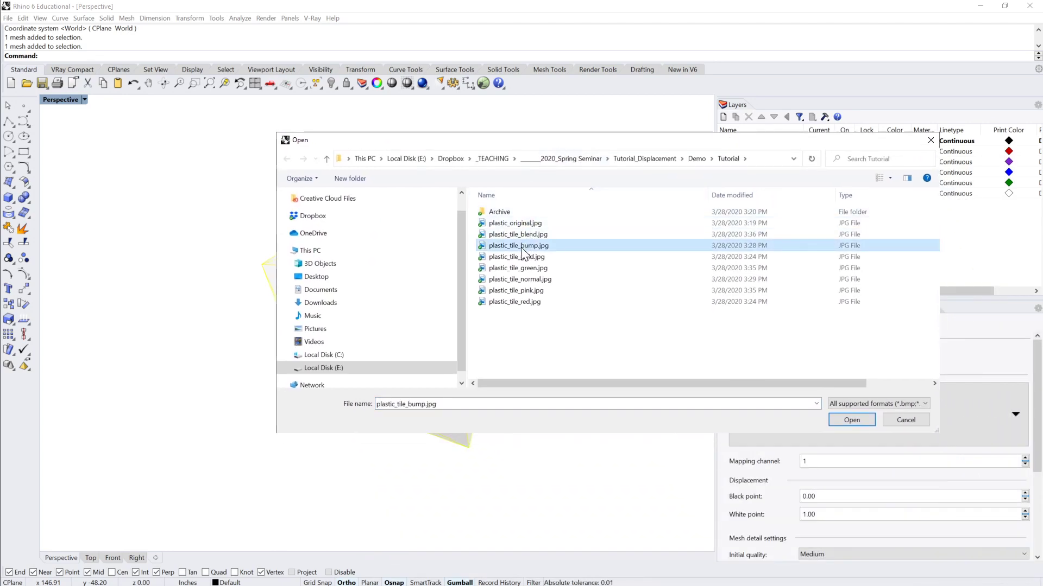
{"action": "left_click", "coordinate": [850, 421]}
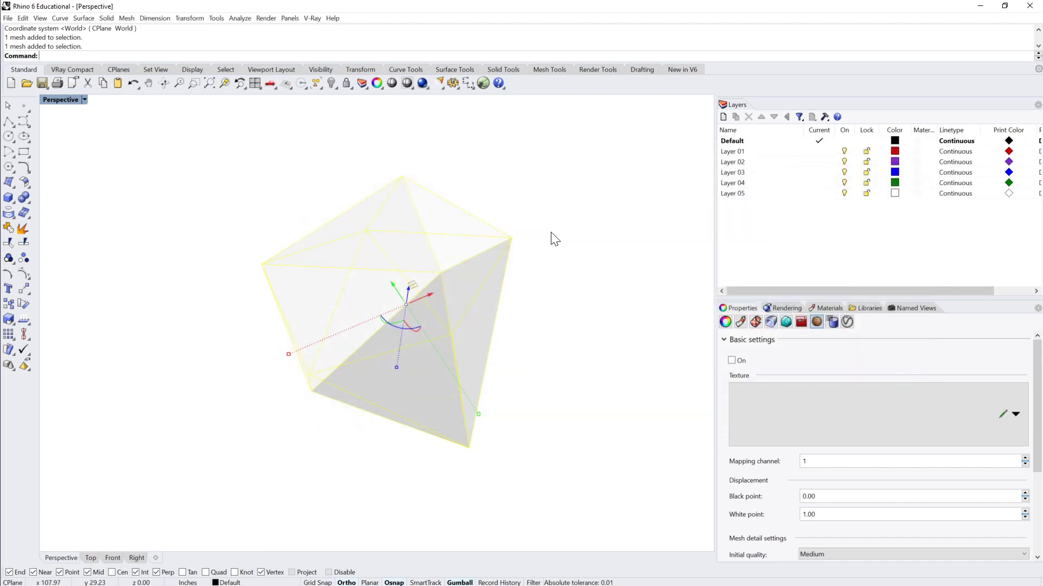
Step: Turn on the mesh's displacement, switching it off and on again to compare the surface
{"action": "left_click", "coordinate": [732, 361]}
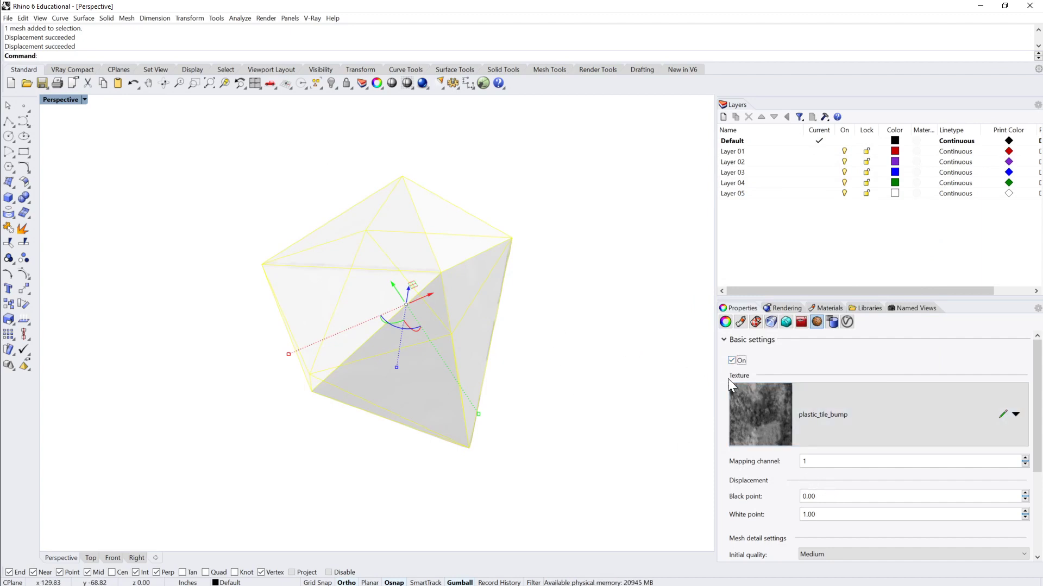
{"action": "left_click", "coordinate": [731, 361]}
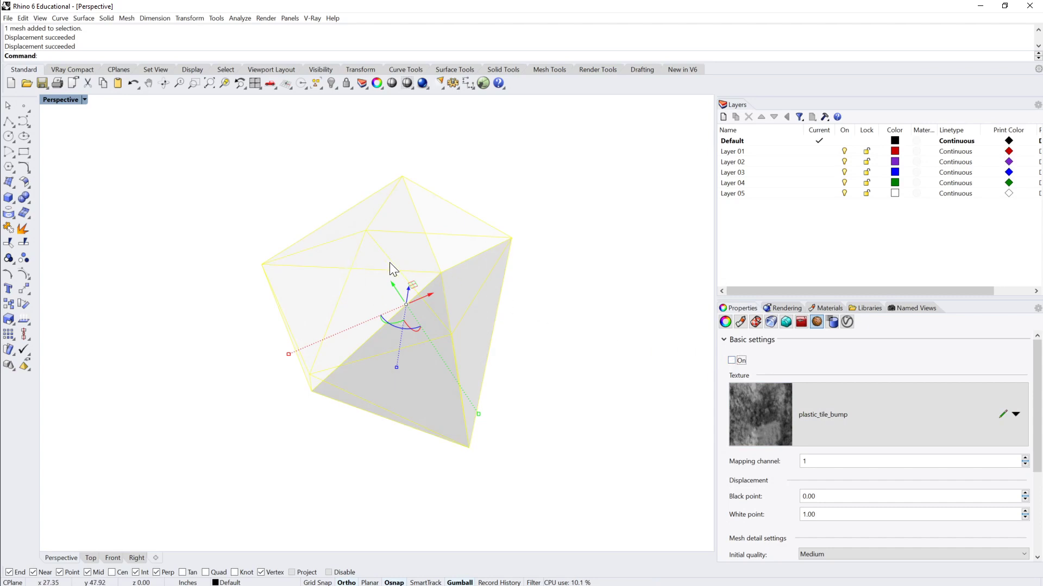
{"action": "left_click", "coordinate": [731, 361]}
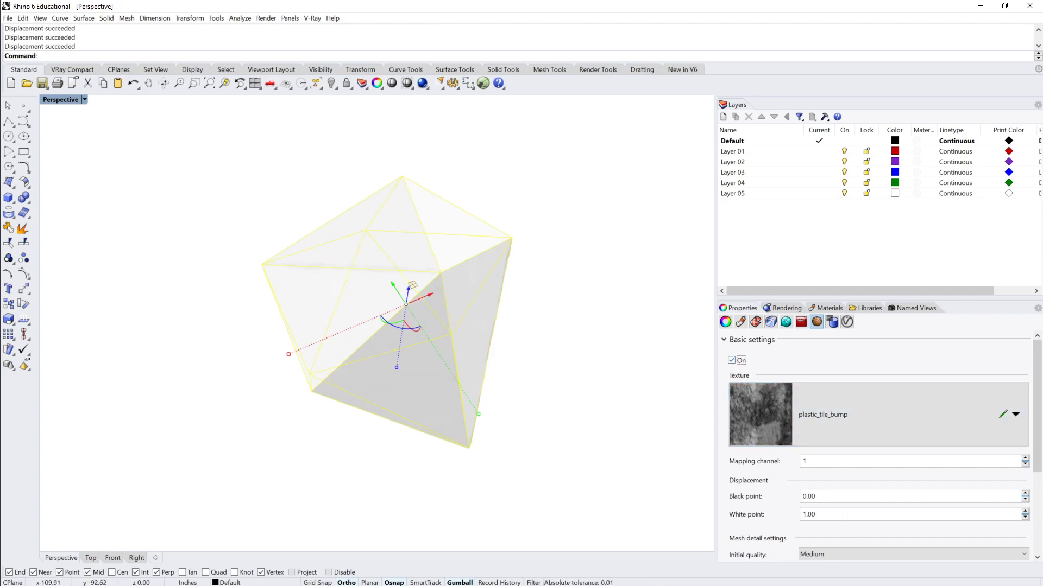
Step: Set the displacement's initial mesh quality to High and its white point to 5
{"action": "left_click", "coordinate": [845, 514]}
{"action": "scroll", "coordinate": [860, 511], "scroll_direction": "down", "scroll_amount": 3}
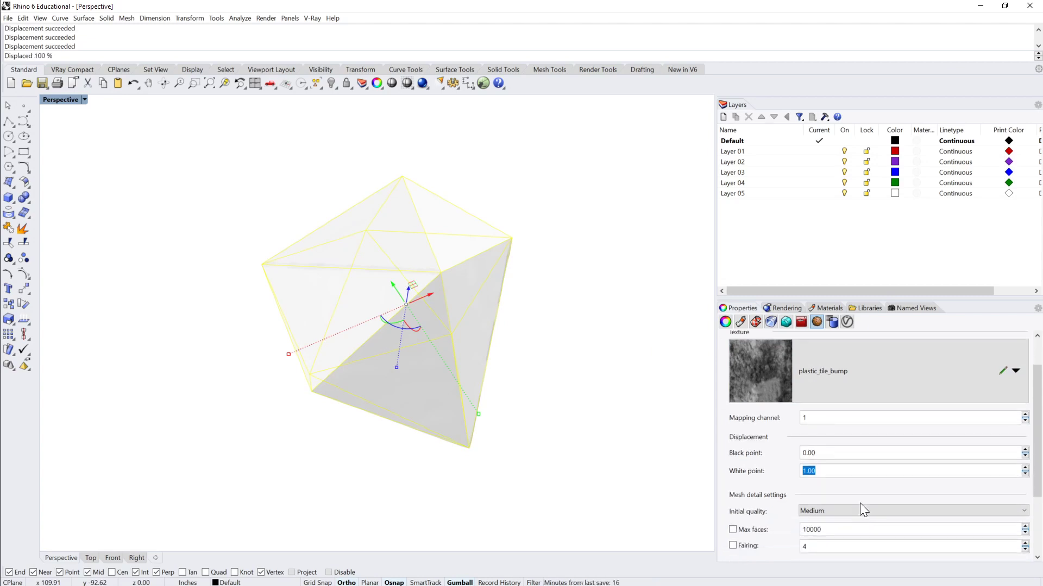
{"action": "scroll", "coordinate": [860, 505], "scroll_direction": "down", "scroll_amount": 1}
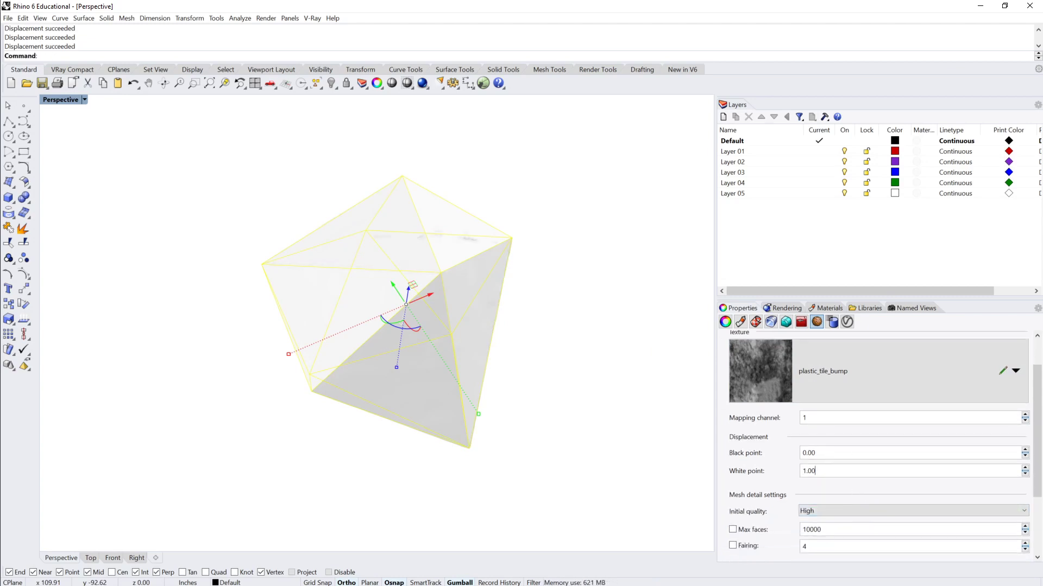
{"action": "left_click_drag", "start_coordinate": [831, 471], "coordinate": [775, 474]}
{"action": "type", "text": "5"}
{"action": "key", "text": "Return"}
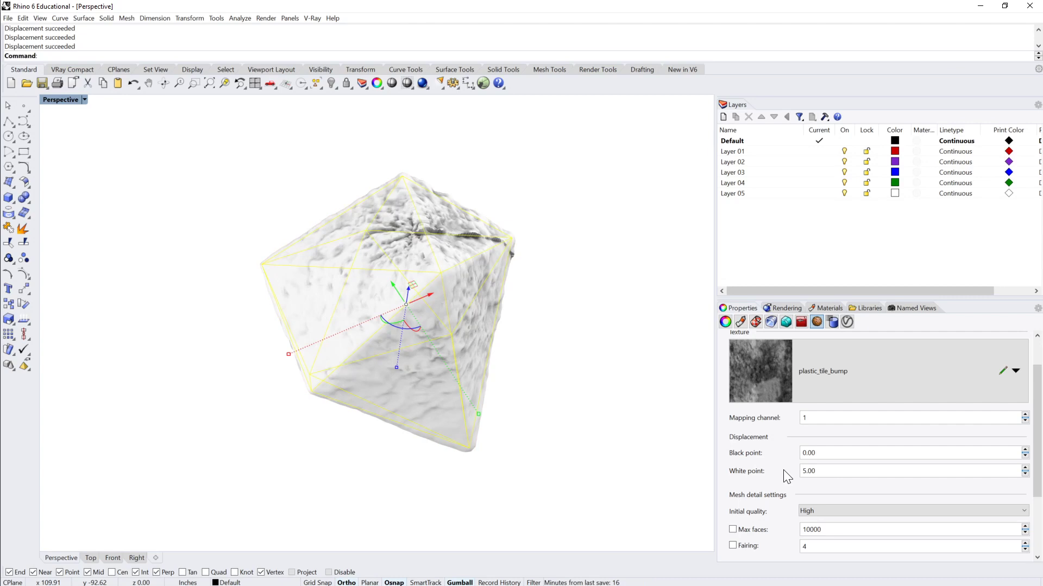
Step: Raise the displacement white point to 10
{"action": "left_click", "coordinate": [828, 471]}
{"action": "type", "text": "10"}
{"action": "key", "text": "Return"}
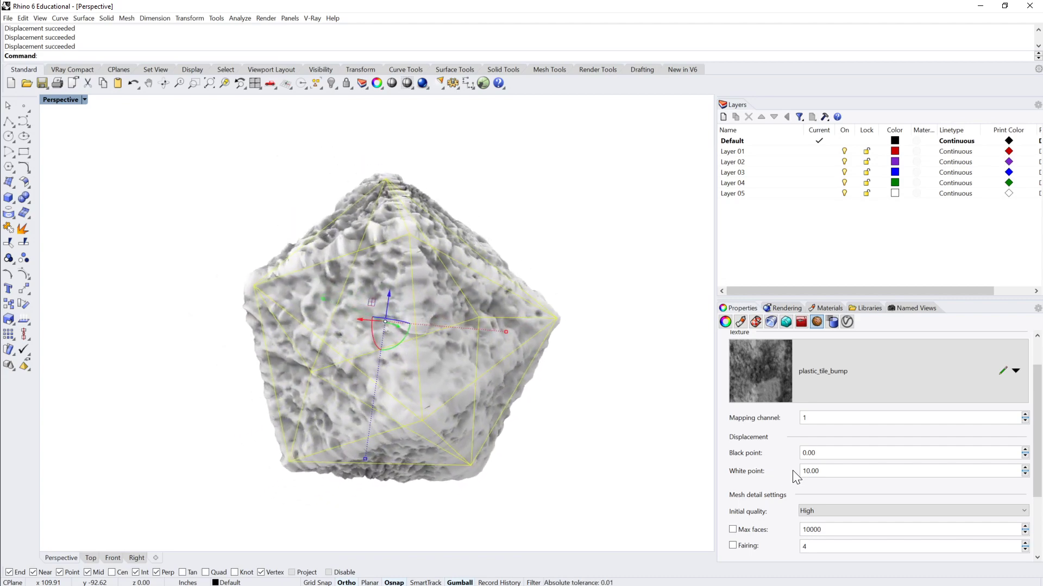
Step: Exaggerate the displacement by setting its white point to 100
{"action": "left_click", "coordinate": [826, 471]}
{"action": "left_click", "coordinate": [826, 471]}
{"action": "left_click_drag", "start_coordinate": [826, 471], "coordinate": [788, 474]}
{"action": "type", "text": "100"}
{"action": "key", "text": "Return"}
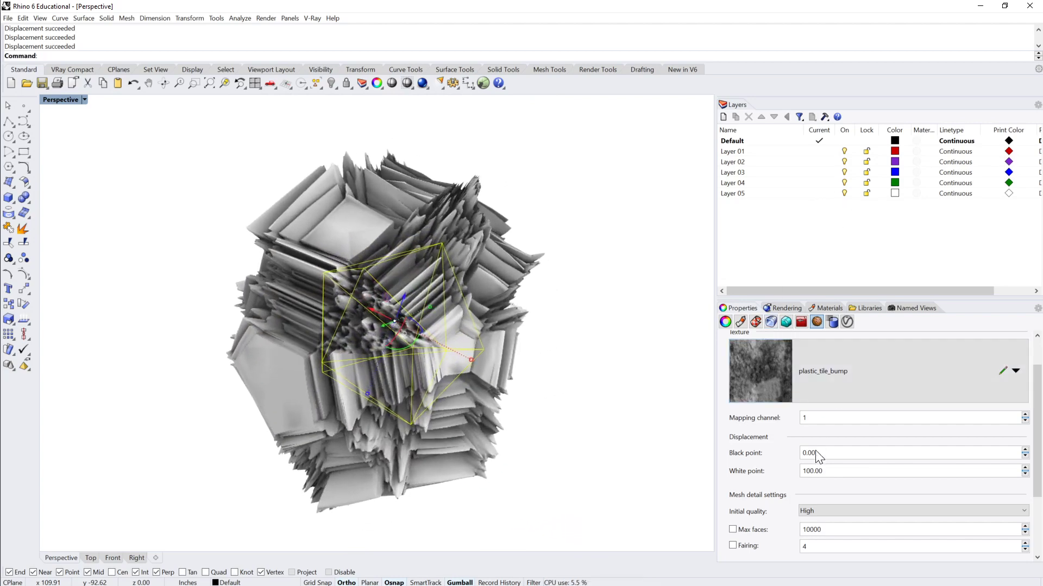
Step: Try the Very high initial quality for the displacement mesh, keeping the mesh selected
{"action": "double_click", "coordinate": [821, 471]}
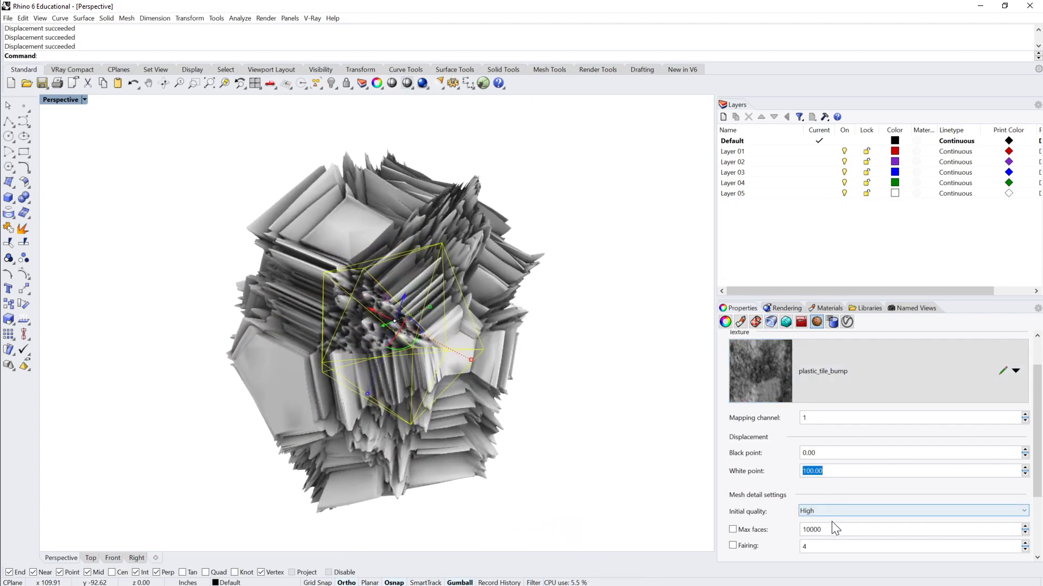
{"action": "scroll", "coordinate": [823, 505], "scroll_direction": "down", "scroll_amount": 1}
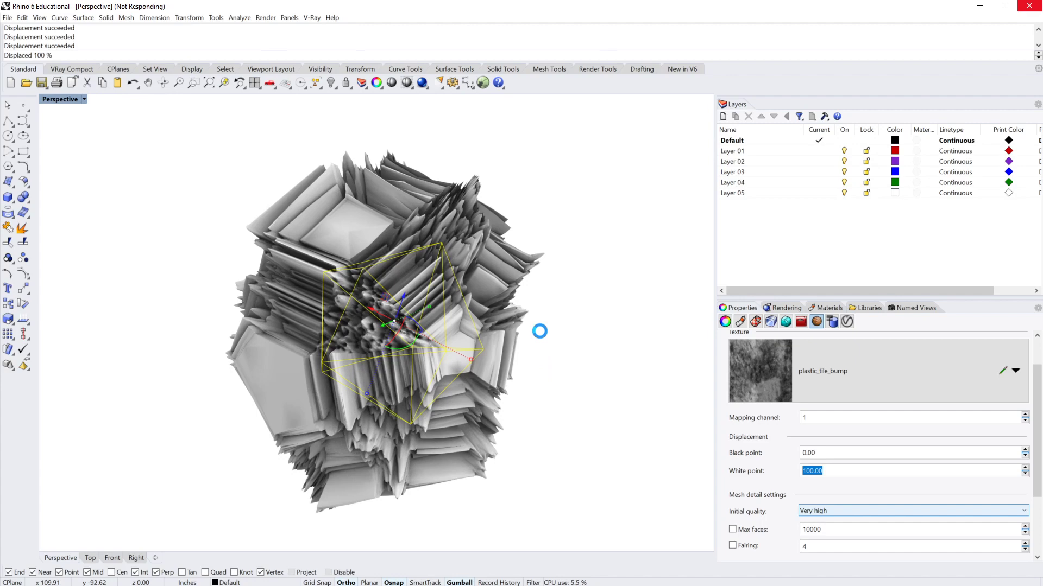
{"action": "left_click", "coordinate": [468, 350]}
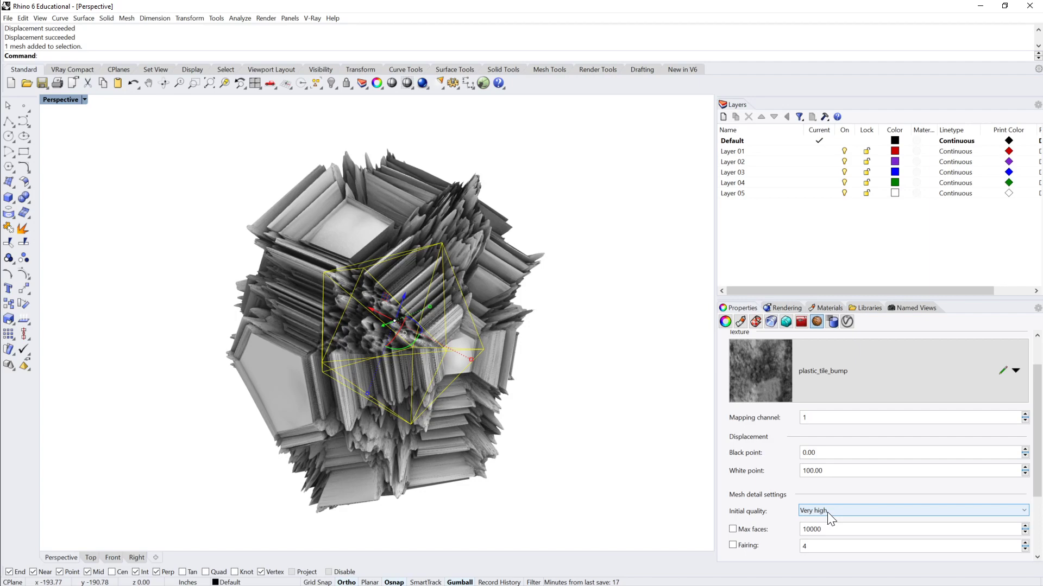
Step: Set the displacement's initial mesh quality to Medium
{"action": "double_click", "coordinate": [813, 471]}
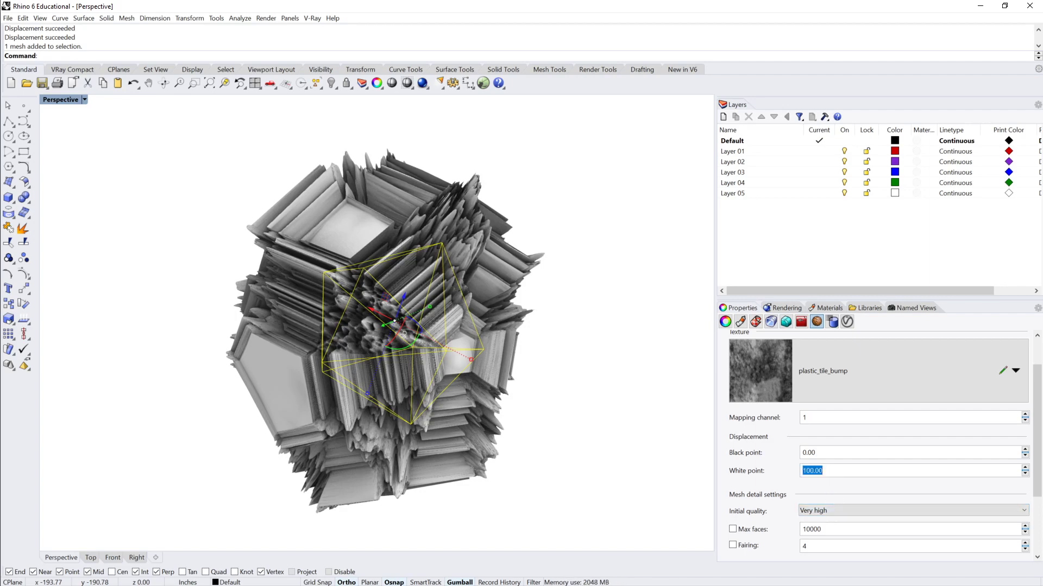
{"action": "left_click", "coordinate": [858, 509]}
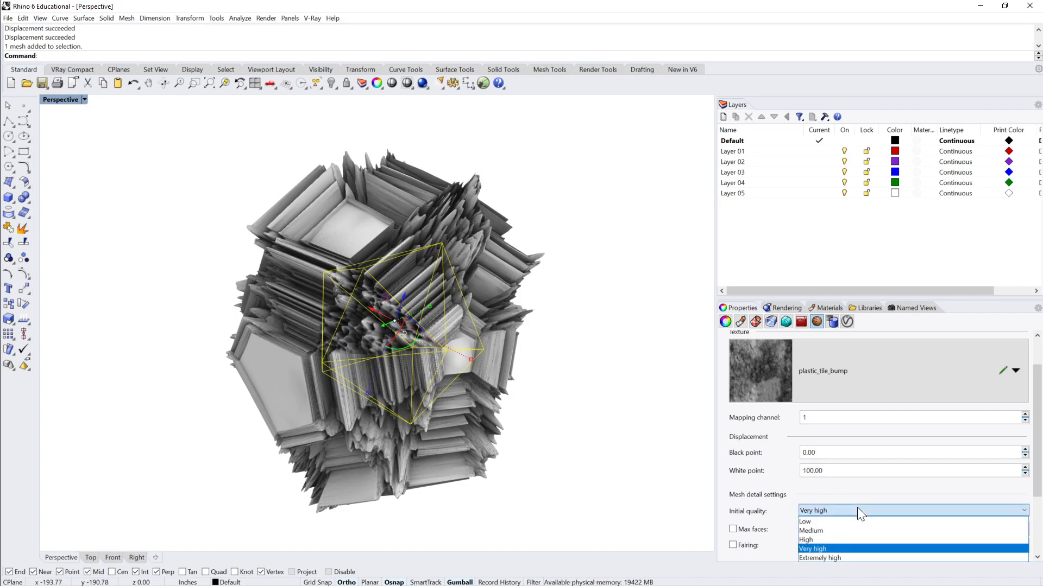
{"action": "left_click", "coordinate": [844, 530]}
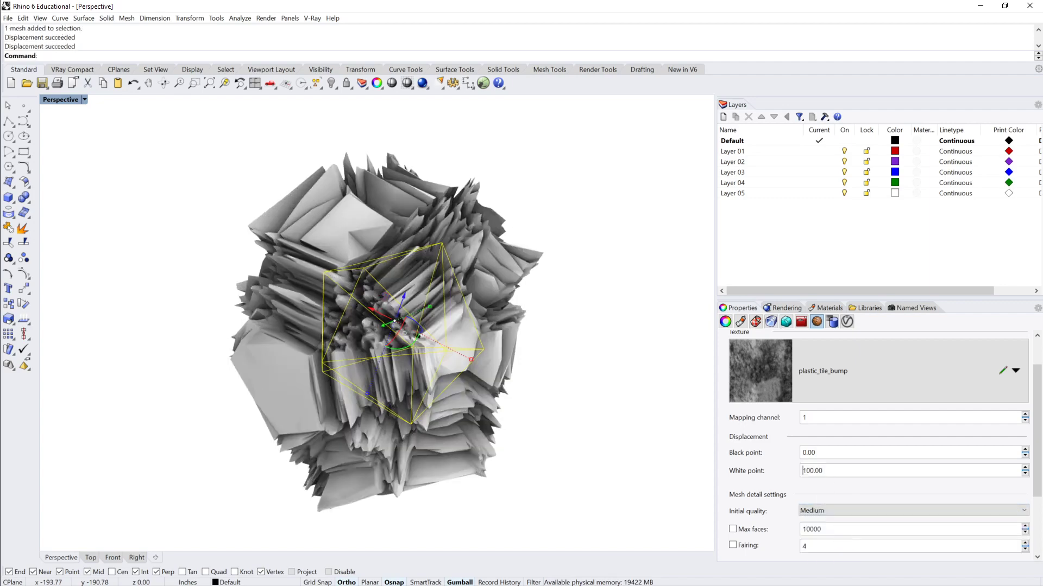
Step: Reduce the displacement white point to 50 and further to 20
{"action": "double_click", "coordinate": [802, 470]}
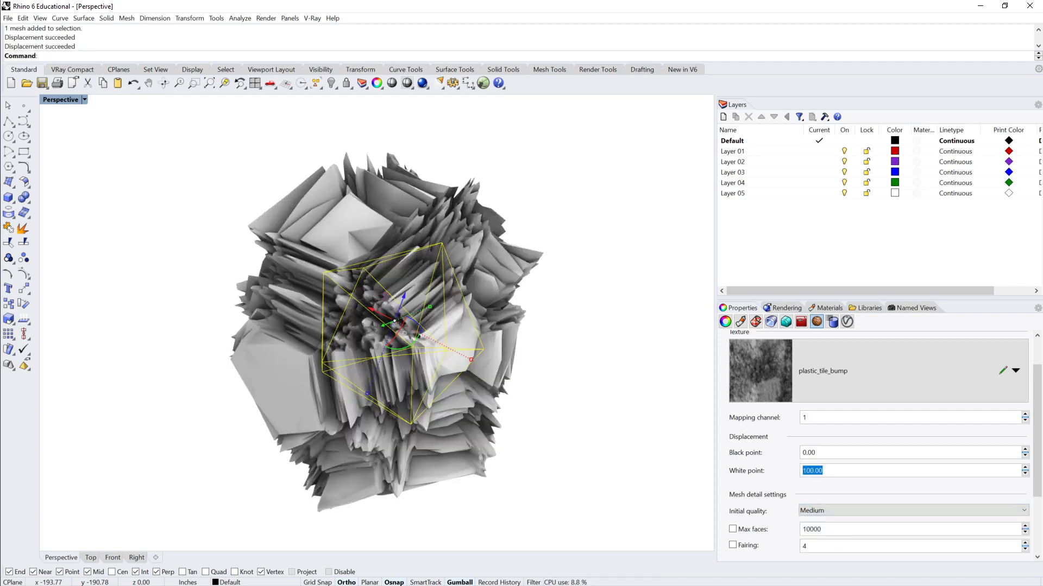
{"action": "type", "text": "50"}
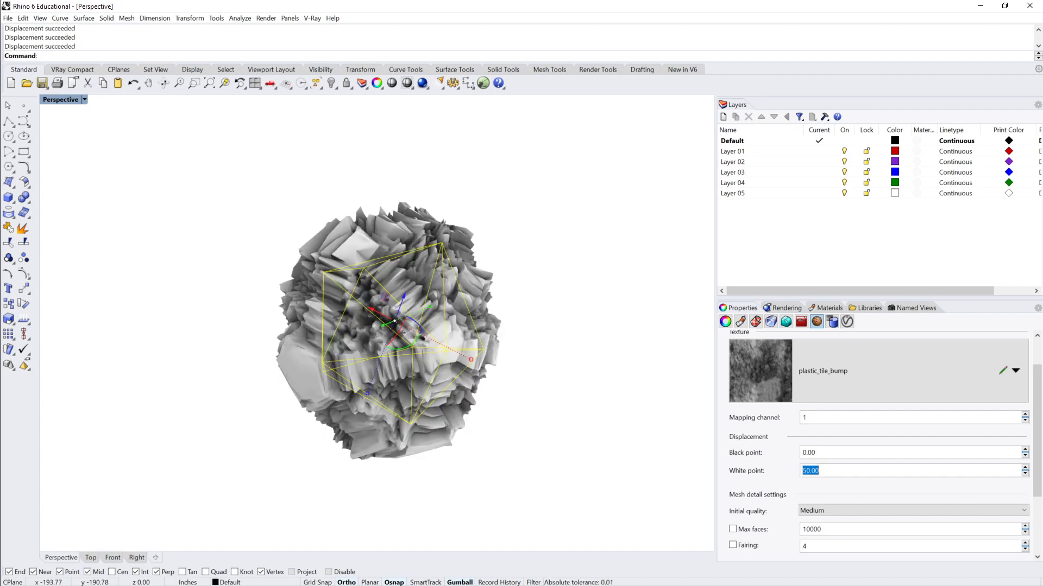
{"action": "left_click_drag", "start_coordinate": [806, 471], "coordinate": [799, 470]}
{"action": "type", "text": "20"}
{"action": "key", "text": "Return"}
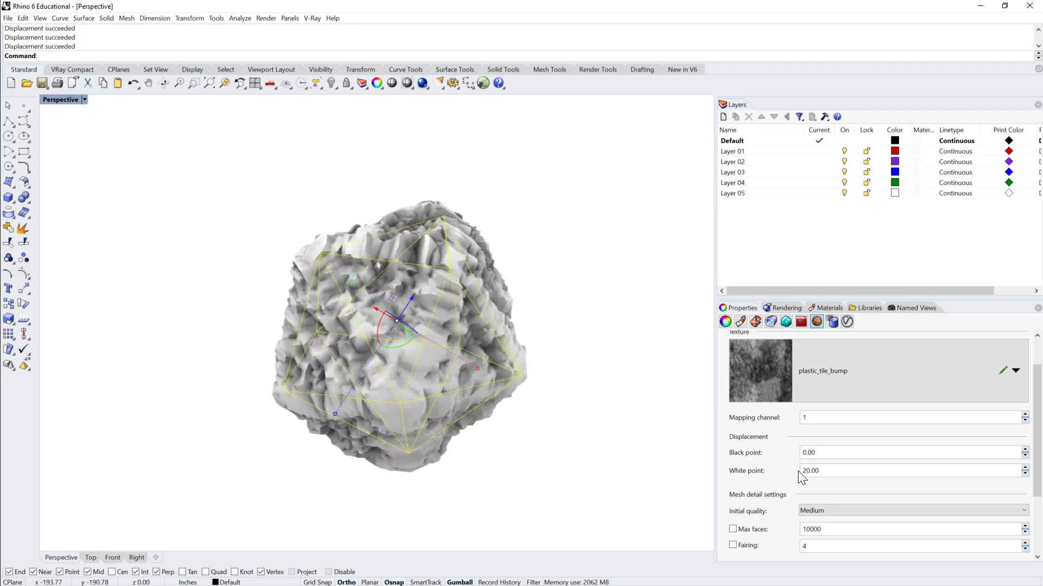
Step: Try a displacement black point of -20 with the white point kept at 20, and deselect the mesh to review it
{"action": "left_click", "coordinate": [822, 455]}
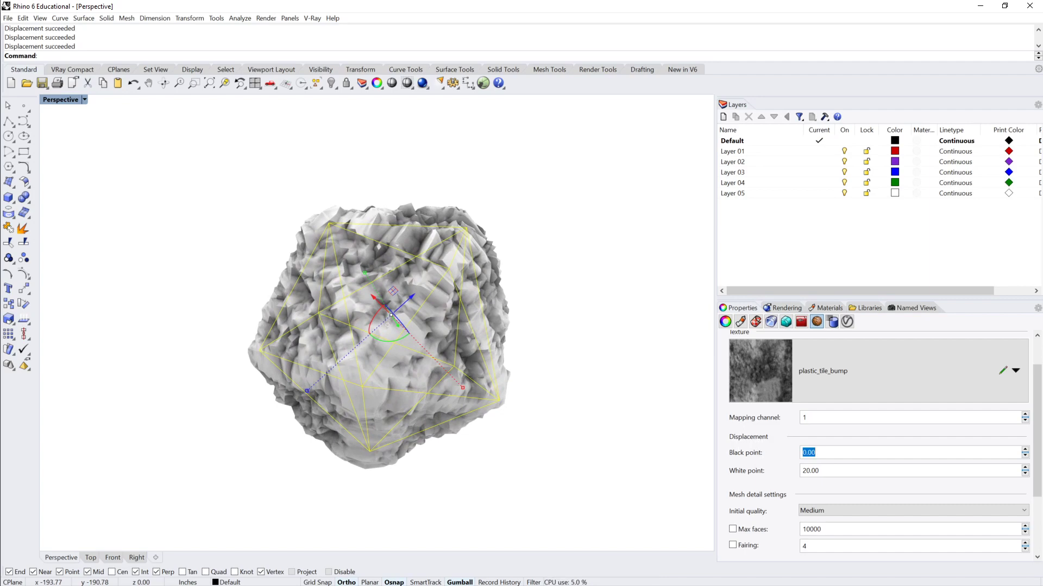
{"action": "left_click", "coordinate": [827, 473]}
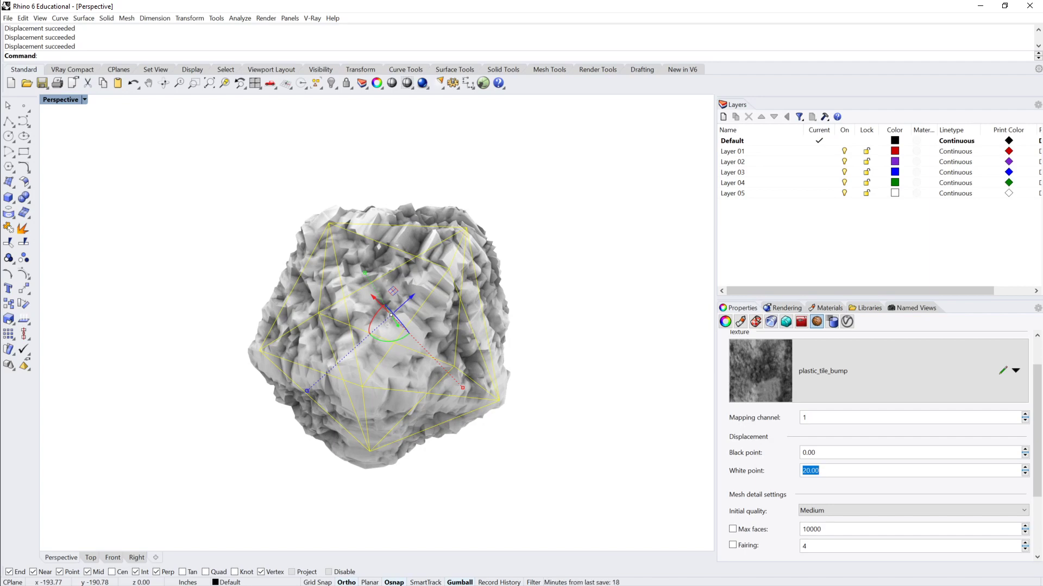
{"action": "key", "text": "shift+Tab"}
{"action": "type", "text": "-20"}
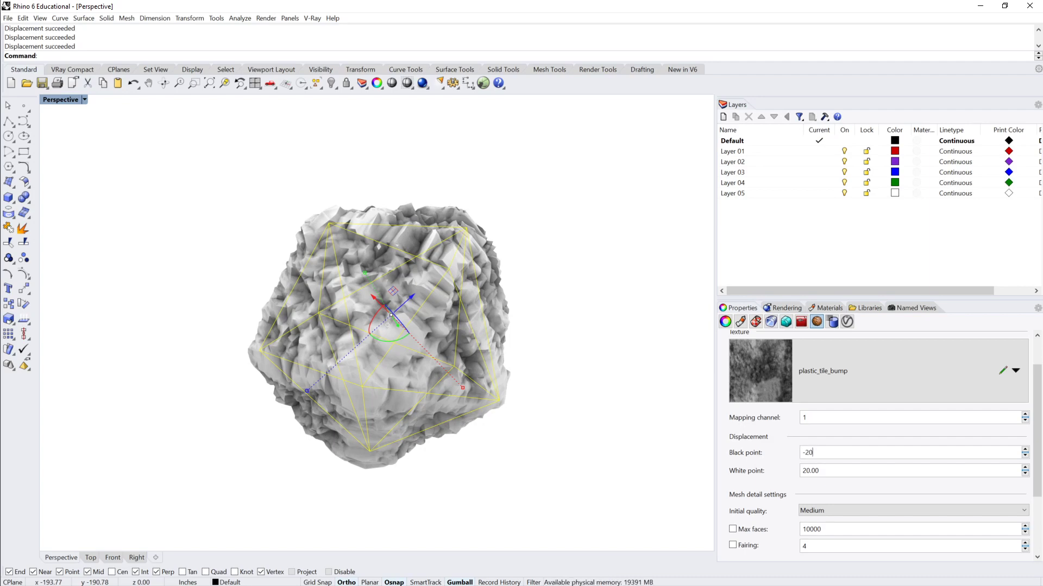
{"action": "key", "text": "Return"}
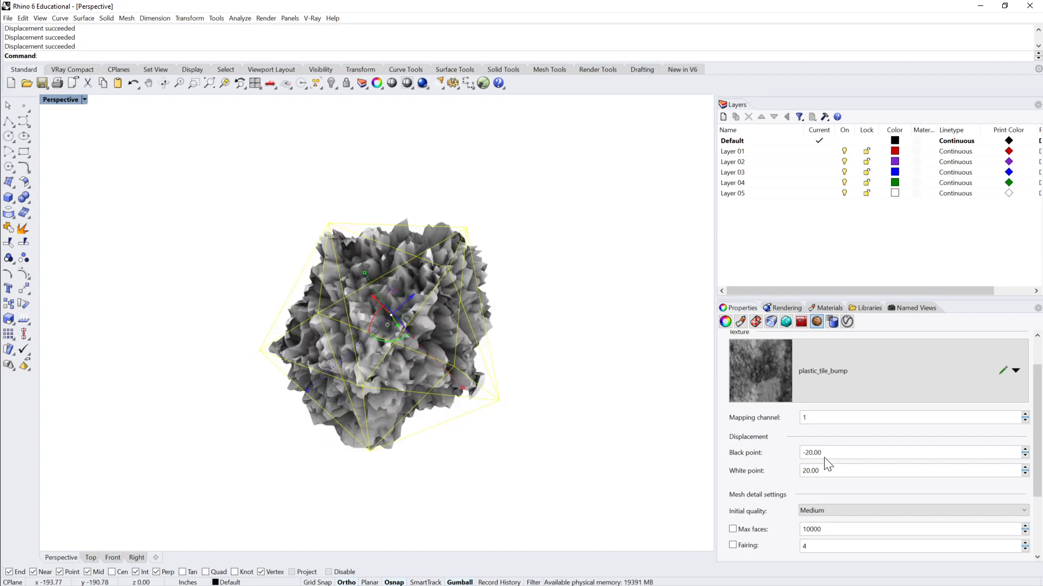
{"action": "left_click", "coordinate": [649, 384]}
{"action": "scroll", "coordinate": [559, 284], "scroll_direction": "up", "scroll_amount": 3}
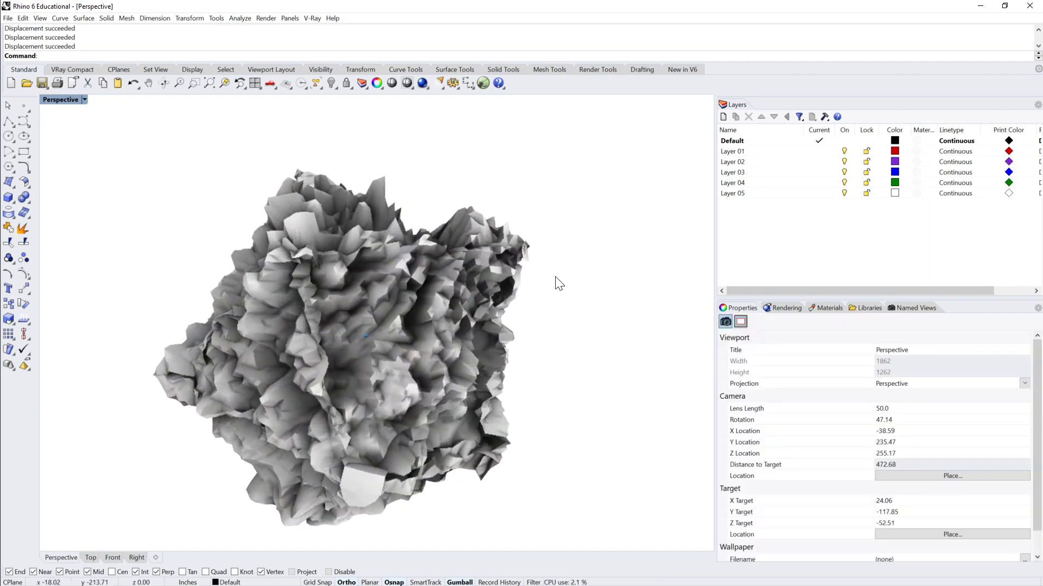
{"action": "right_click_drag", "start_coordinate": [555, 277], "coordinate": [477, 298]}
Step: Select the displaced mesh again and set its displacement black point to 10
{"action": "left_click", "coordinate": [477, 298]}
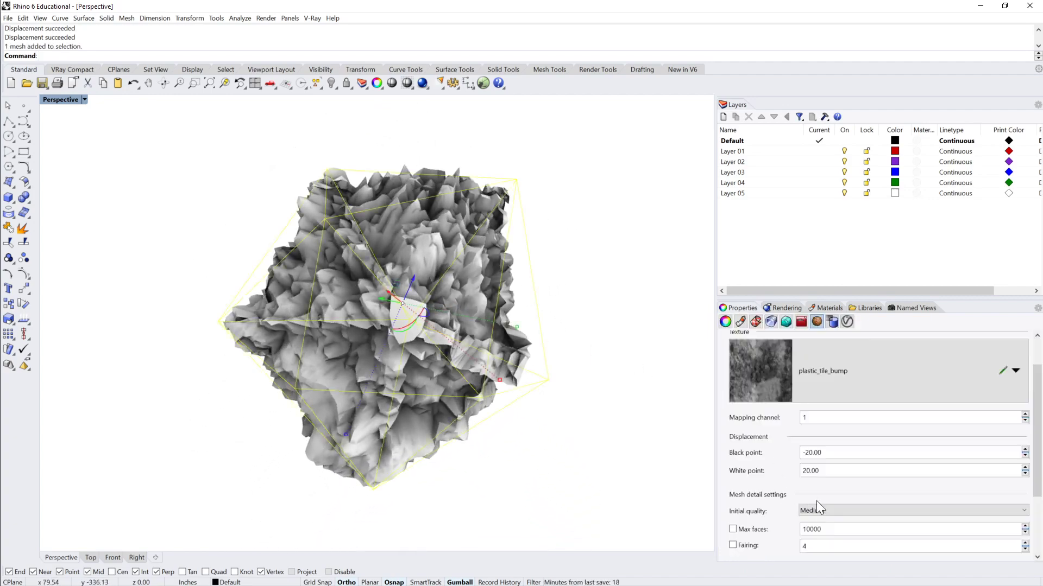
{"action": "left_click", "coordinate": [814, 453]}
{"action": "type", "text": "10"}
{"action": "key", "text": "Return"}
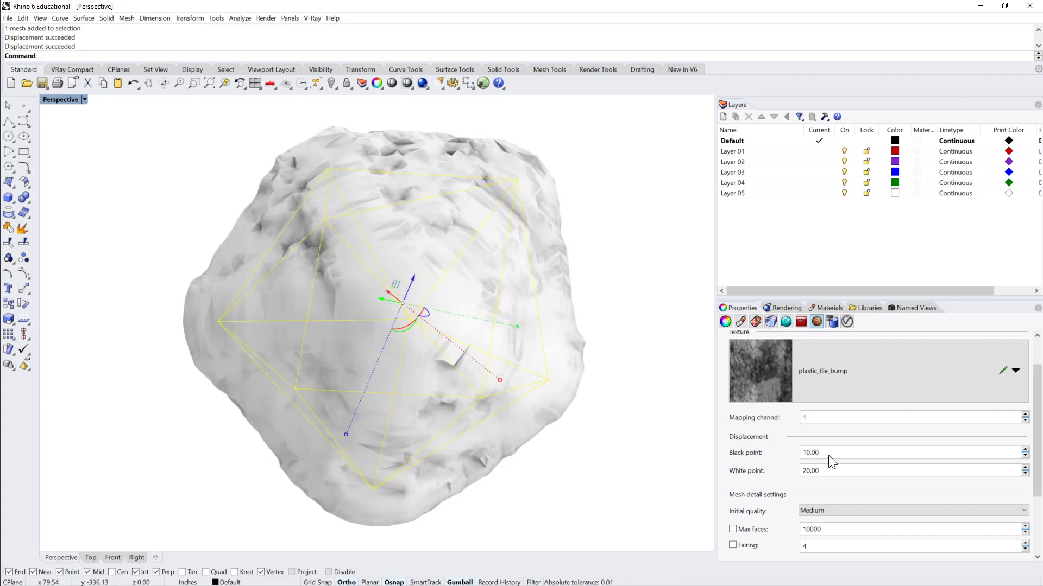
Step: Lower the displacement black point to -10
{"action": "double_click", "coordinate": [828, 455]}
{"action": "type", "text": "0"}
{"action": "key", "text": "BackSpace"}
{"action": "type", "text": "-10"}
{"action": "key", "text": "Return"}
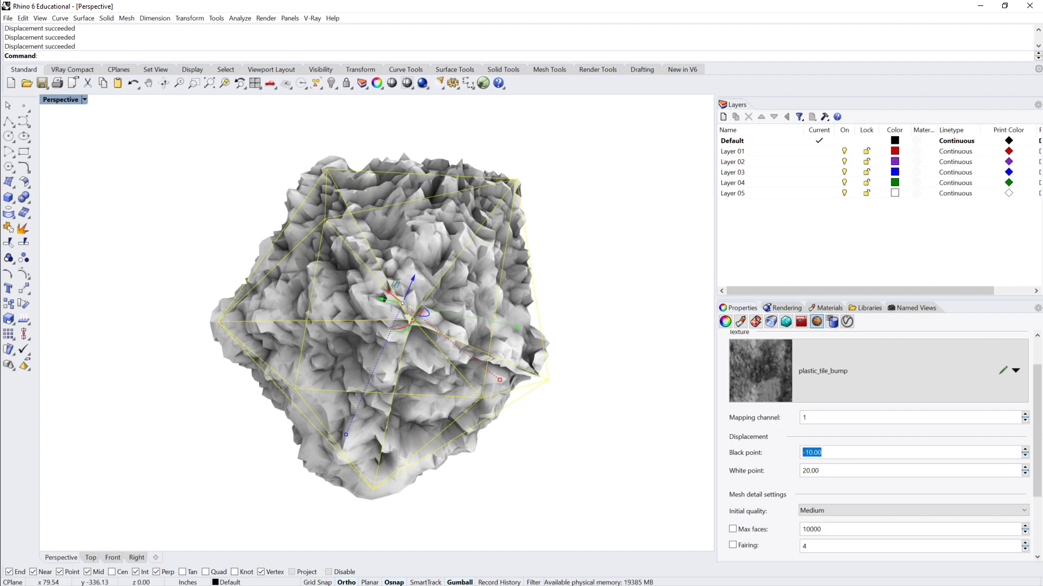
Step: Try a subtle displacement with the black point at 0 and the white point at 1
{"action": "right_click_drag", "start_coordinate": [543, 325], "coordinate": [586, 314]}
{"action": "left_click", "coordinate": [821, 471]}
{"action": "left_click", "coordinate": [829, 453]}
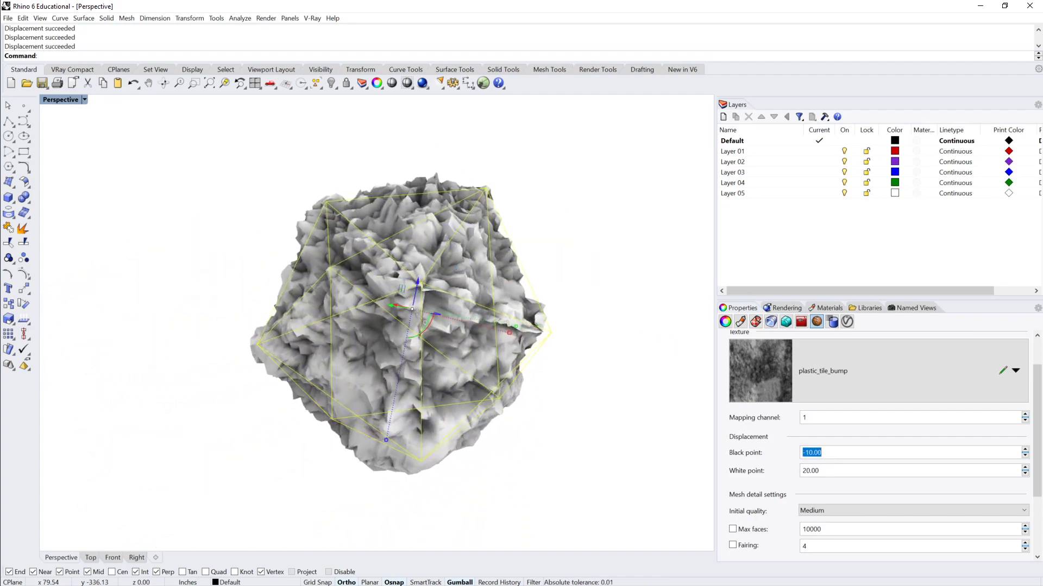
{"action": "type", "text": "0"}
{"action": "left_click", "coordinate": [824, 471]}
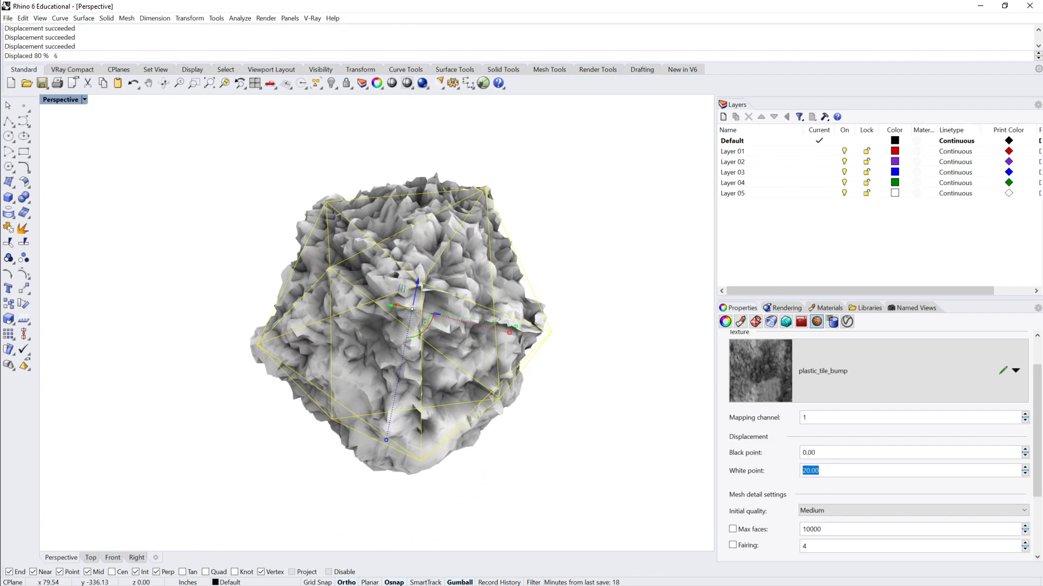
{"action": "type", "text": "1"}
{"action": "left_click", "coordinate": [829, 453]}
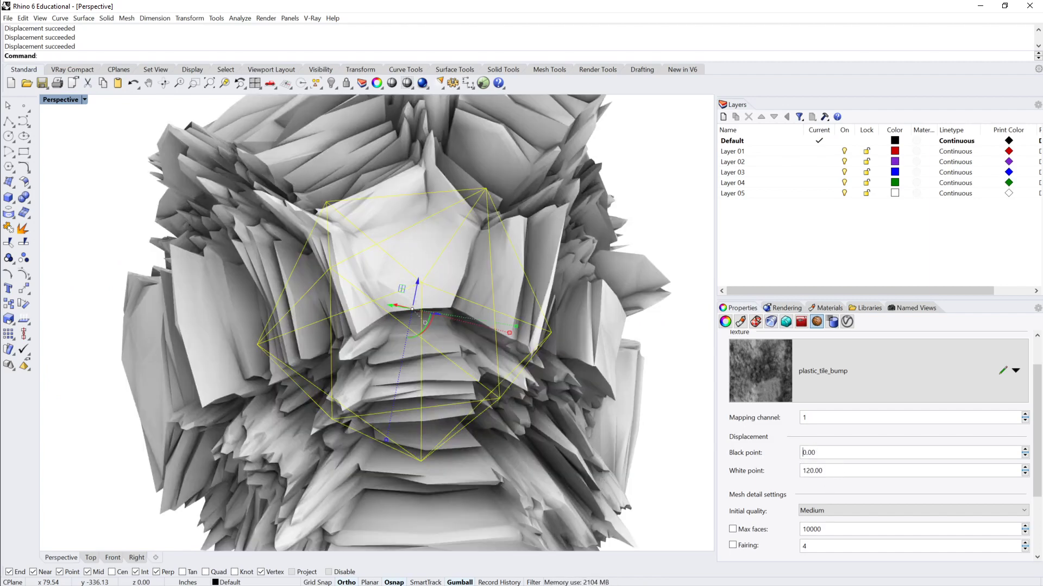
{"action": "left_click", "coordinate": [830, 471]}
{"action": "type", "text": "1"}
{"action": "left_click", "coordinate": [828, 454]}
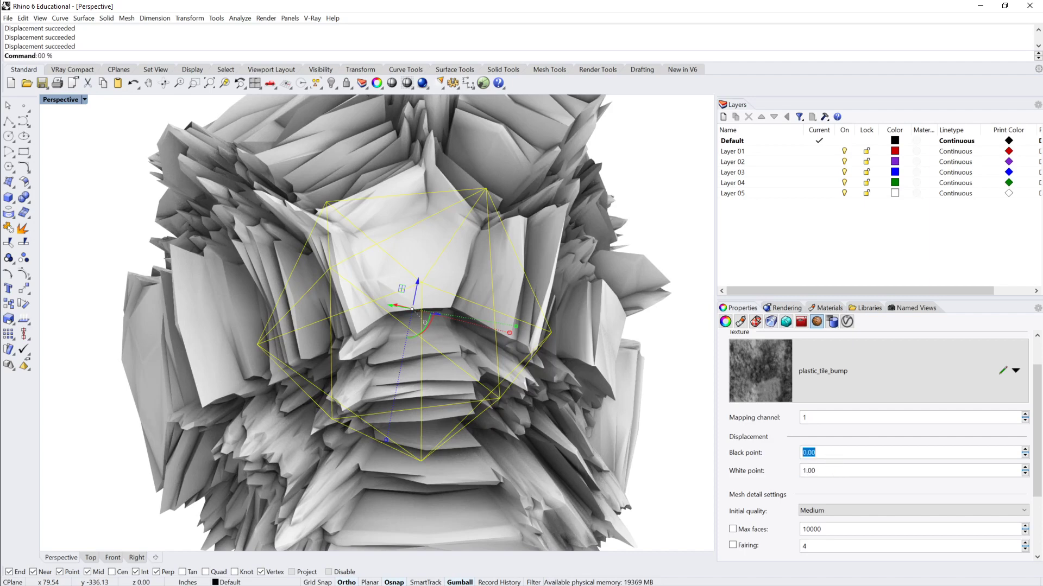
{"action": "right_click_drag", "start_coordinate": [391, 331], "coordinate": [586, 345]}
Step: Set the displacement black point to -10 and the white point to 20
{"action": "left_click_drag", "start_coordinate": [817, 453], "coordinate": [807, 453]}
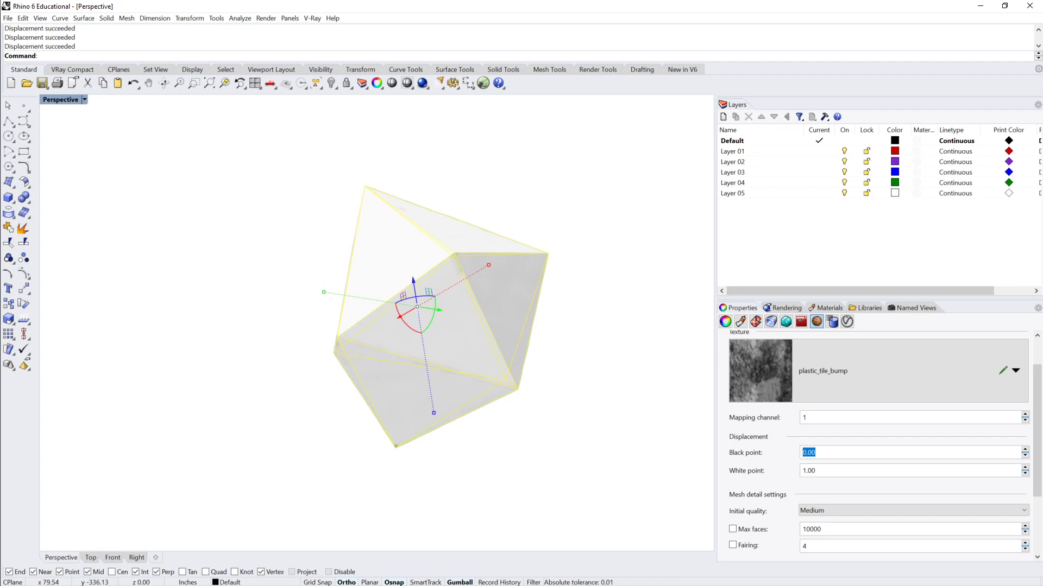
{"action": "double_click", "coordinate": [821, 470]}
{"action": "key", "text": "shift+Tab"}
{"action": "type", "text": "-1"}
{"action": "key", "text": "Tab"}
{"action": "left_click", "coordinate": [803, 470]}
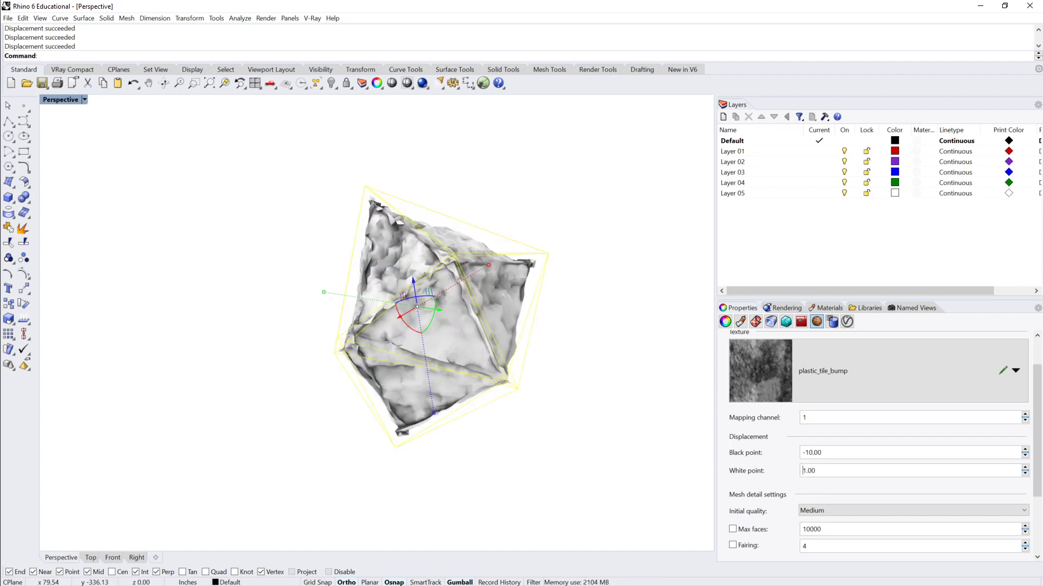
{"action": "type", "text": "2-"}
{"action": "key", "text": "BackSpace"}
{"action": "key", "text": "Return"}
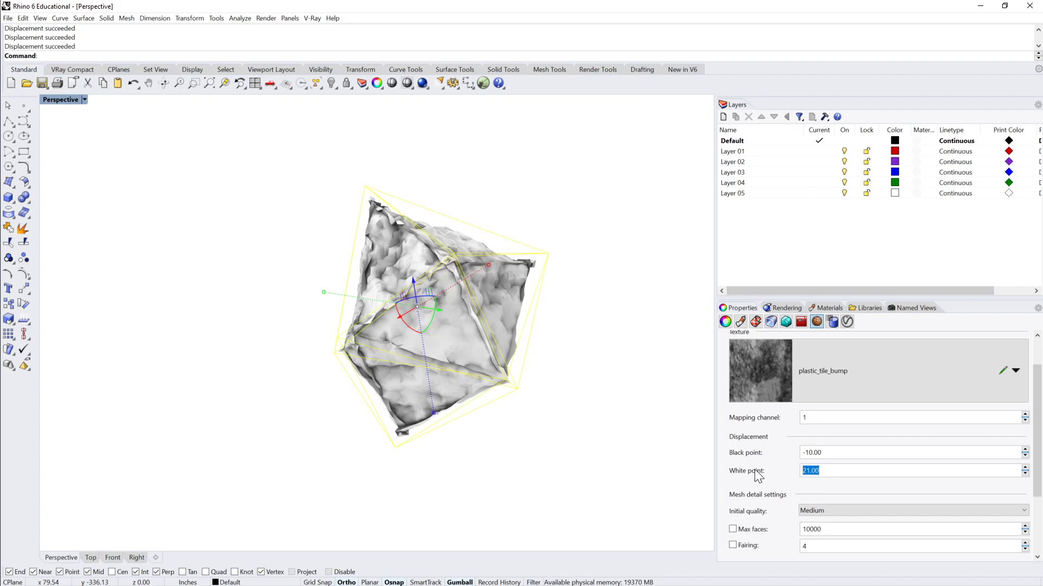
{"action": "type", "text": "20"}
{"action": "key", "text": "Return"}
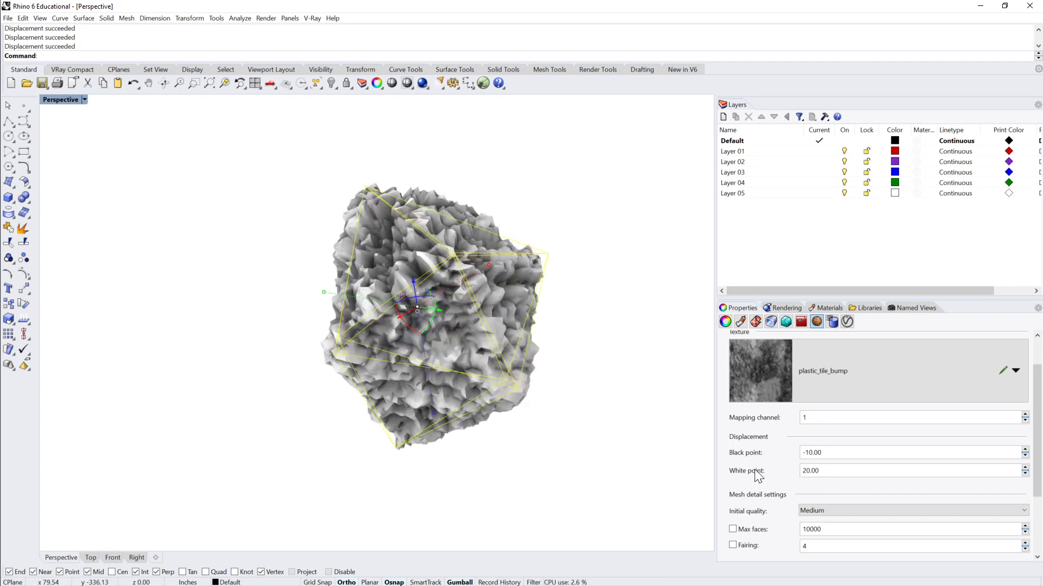
Step: Invert the displacement by setting the black point to 20 and the white point to -10
{"action": "left_click", "coordinate": [864, 451]}
{"action": "scroll", "coordinate": [697, 402], "scroll_direction": "up", "scroll_amount": 3}
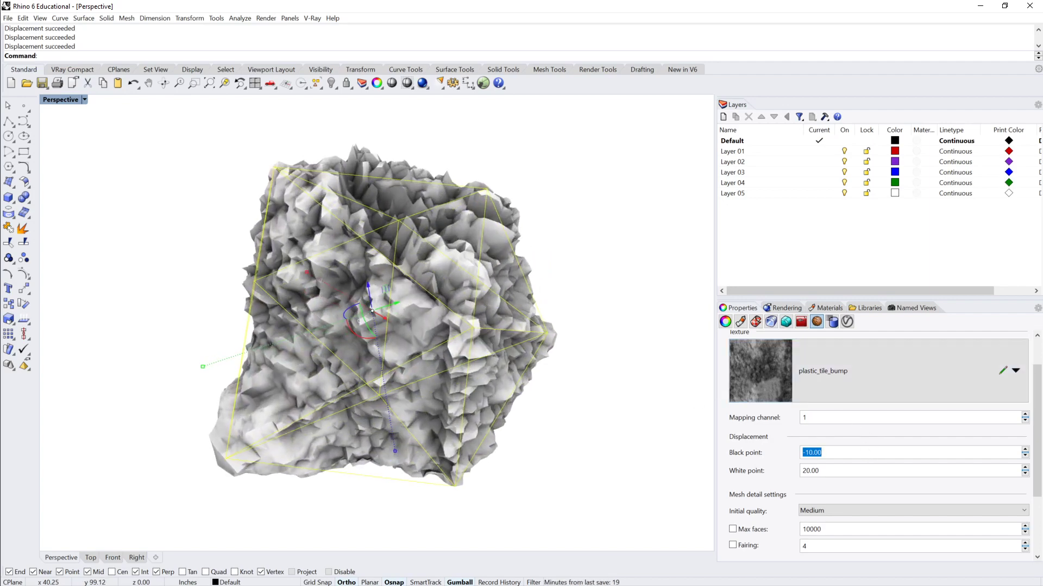
{"action": "key", "text": "Return"}
{"action": "left_click_drag", "start_coordinate": [822, 453], "coordinate": [802, 453]}
{"action": "type", "text": "2"}
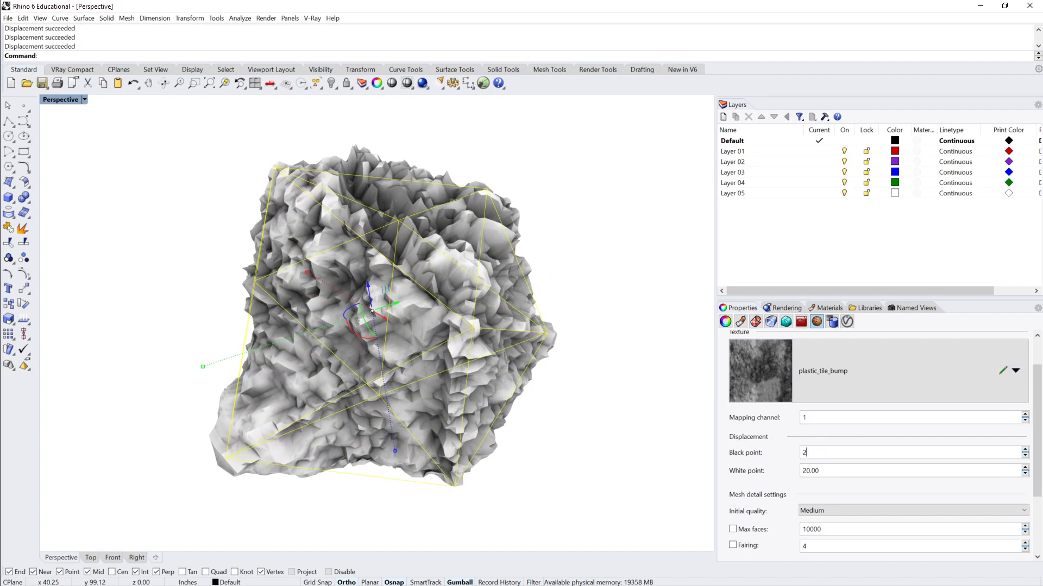
{"action": "type", "text": "0"}
{"action": "left_click", "coordinate": [803, 471]}
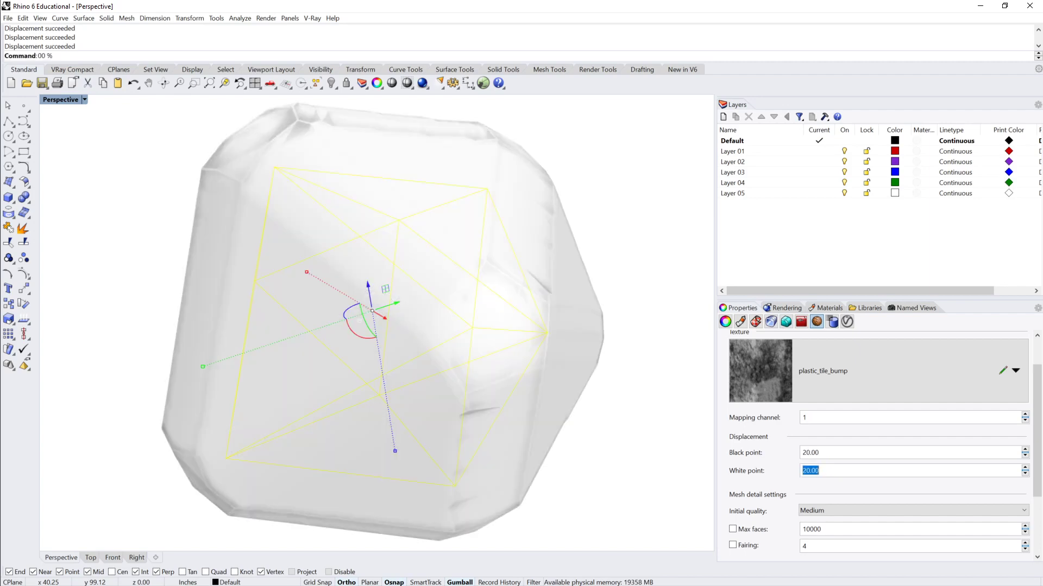
{"action": "left_click_drag", "start_coordinate": [819, 470], "coordinate": [802, 471]}
{"action": "type", "text": "-10"}
{"action": "key", "text": "Return"}
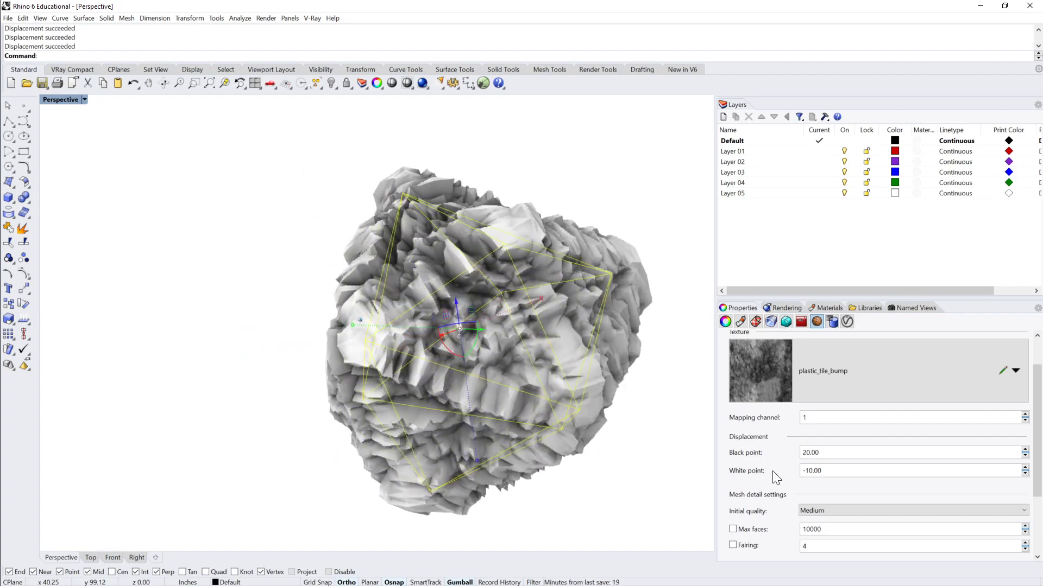
Step: Restore the displacement direction with white point 20 and black point -10
{"action": "left_click_drag", "start_coordinate": [825, 453], "coordinate": [802, 453]}
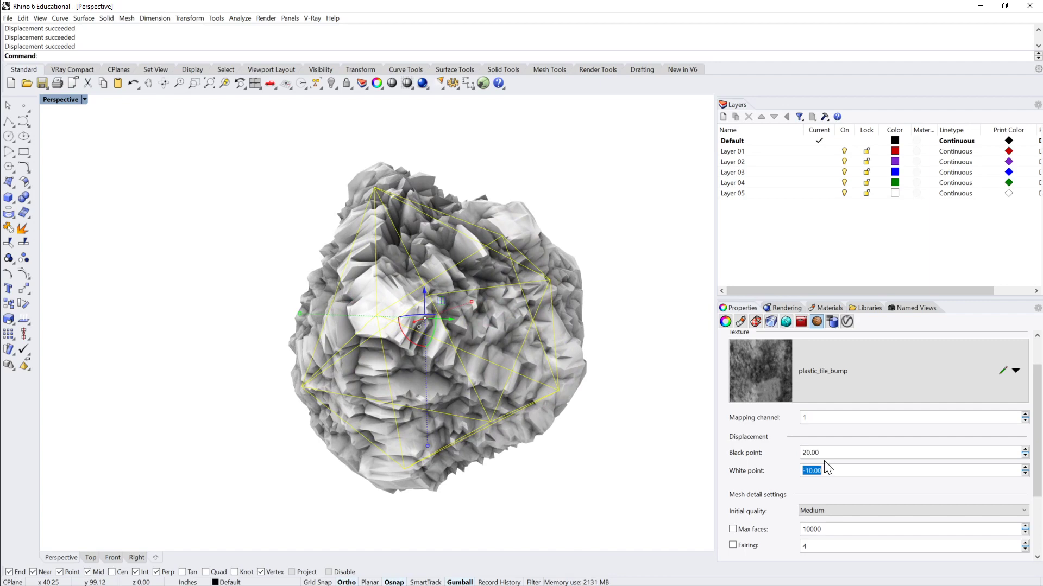
{"action": "type", "text": "20"}
{"action": "key", "text": "shift+Tab"}
{"action": "left_click_drag", "start_coordinate": [822, 453], "coordinate": [754, 449]}
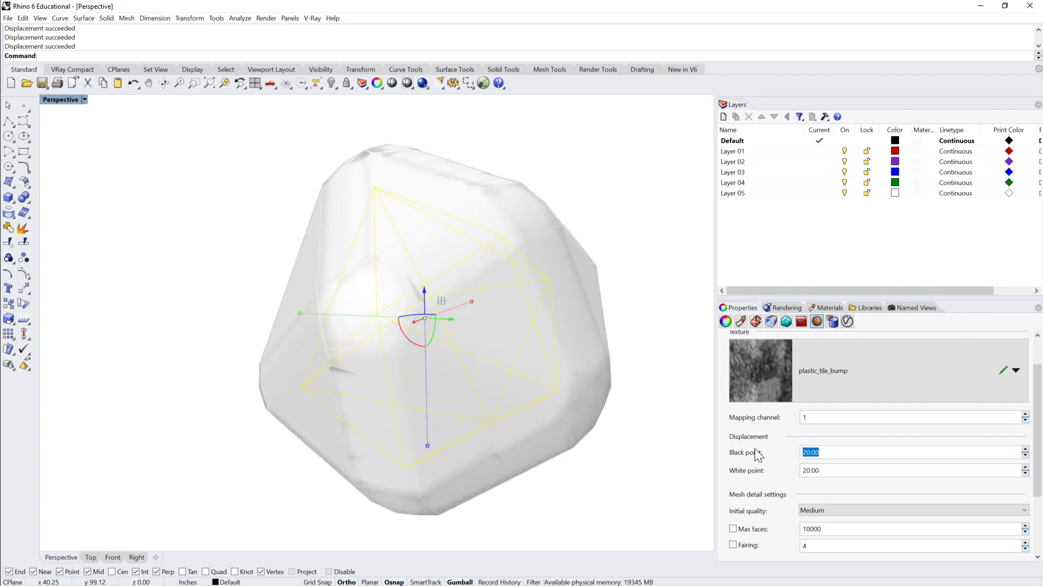
{"action": "type", "text": "-10"}
{"action": "key", "text": "Return"}
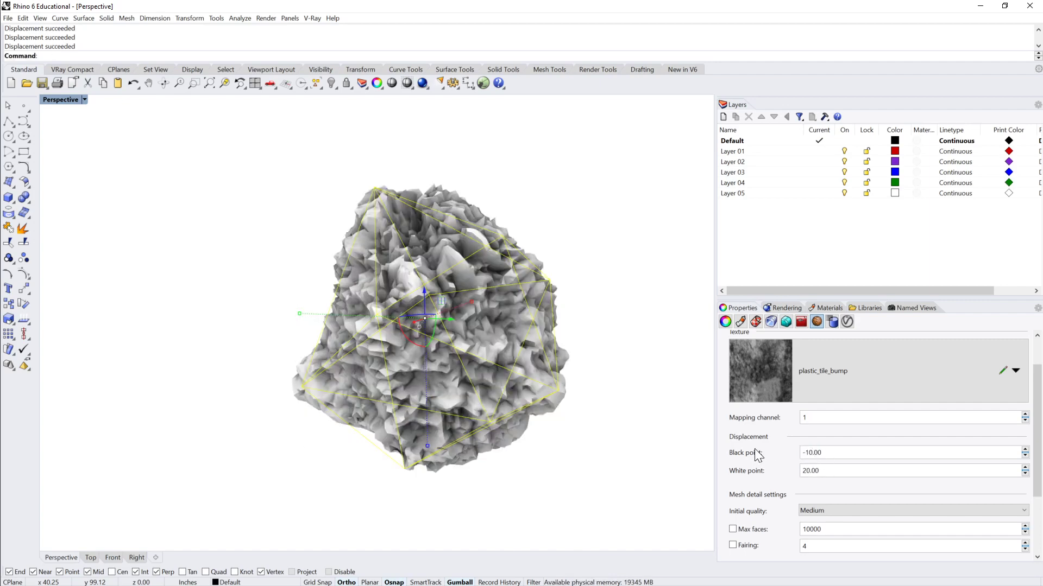
Step: Raise the displacement's initial mesh quality to High, keeping the mesh selected
{"action": "left_click", "coordinate": [627, 381]}
{"action": "right_click_drag", "start_coordinate": [627, 382], "coordinate": [616, 294]}
{"action": "left_click", "coordinate": [515, 316]}
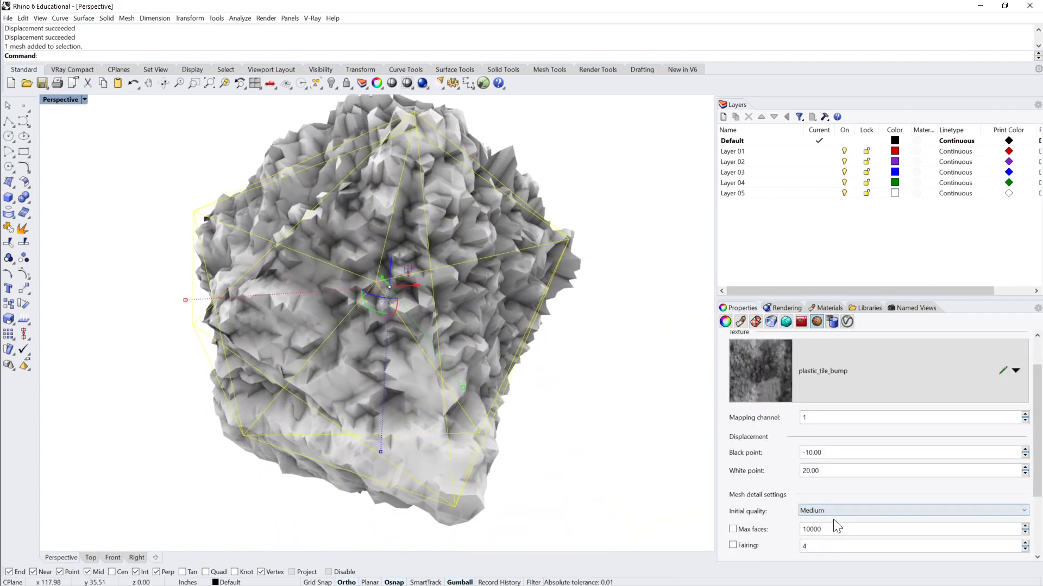
{"action": "scroll", "coordinate": [845, 510], "scroll_direction": "down", "scroll_amount": 1}
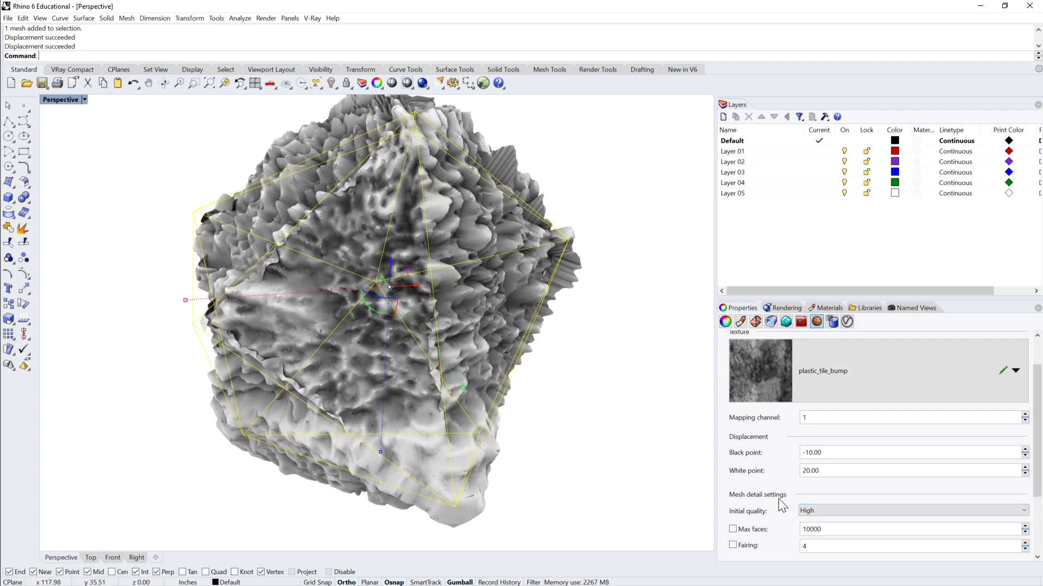
Step: Examine the High-quality displaced surface from several sides and close up, looking at its ridges and edges
{"action": "left_click", "coordinate": [904, 510]}
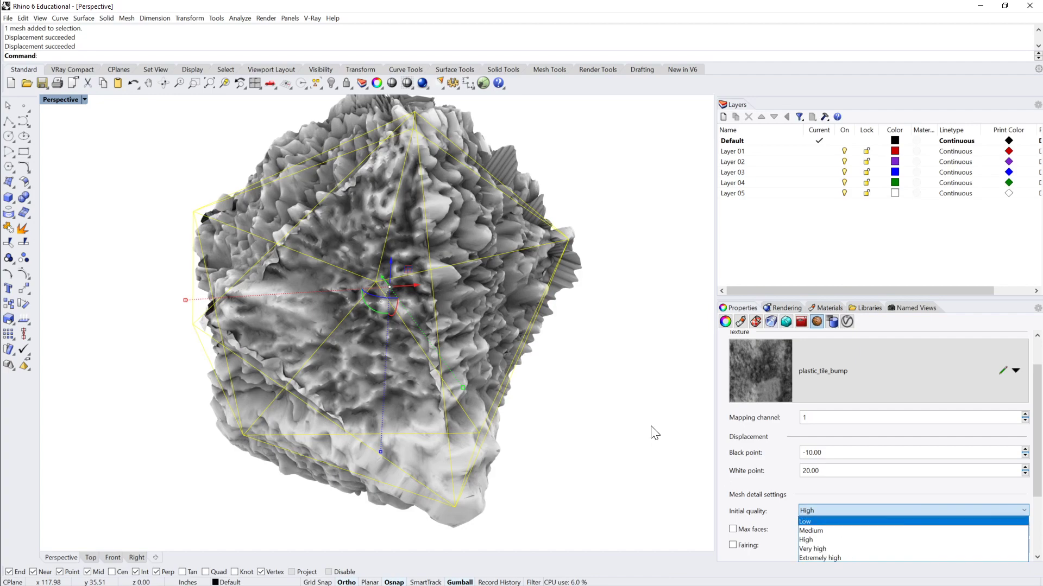
{"action": "right_click_drag", "start_coordinate": [649, 421], "coordinate": [649, 369]}
{"action": "left_click", "coordinate": [650, 369]}
{"action": "scroll", "coordinate": [512, 275], "scroll_direction": "up", "scroll_amount": 4}
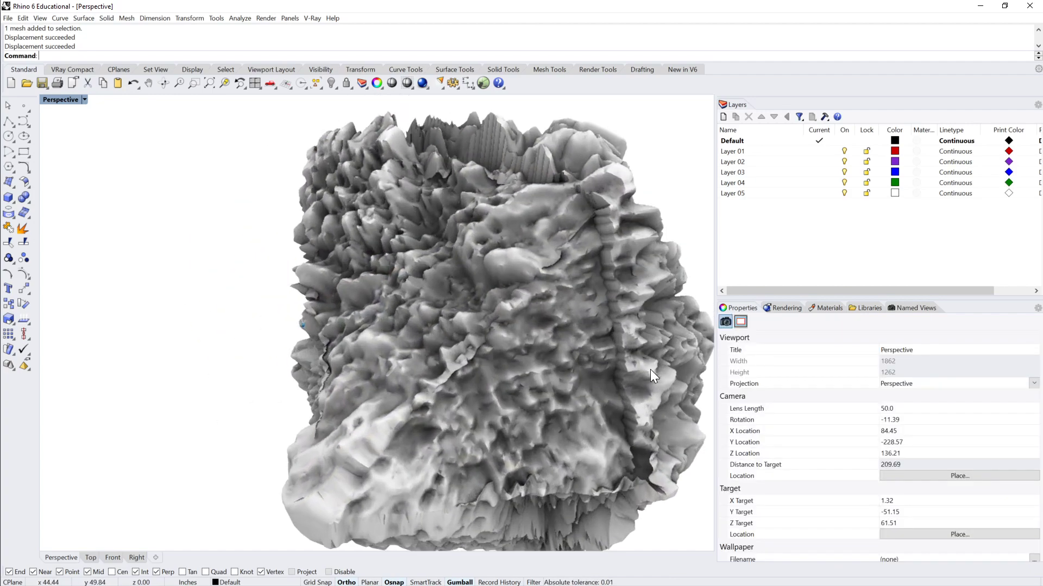
{"action": "right_click_drag", "start_coordinate": [513, 275], "coordinate": [478, 230]}
{"action": "scroll", "coordinate": [381, 281], "scroll_direction": "down", "scroll_amount": 5}
{"action": "right_click_drag", "start_coordinate": [504, 309], "coordinate": [481, 308]}
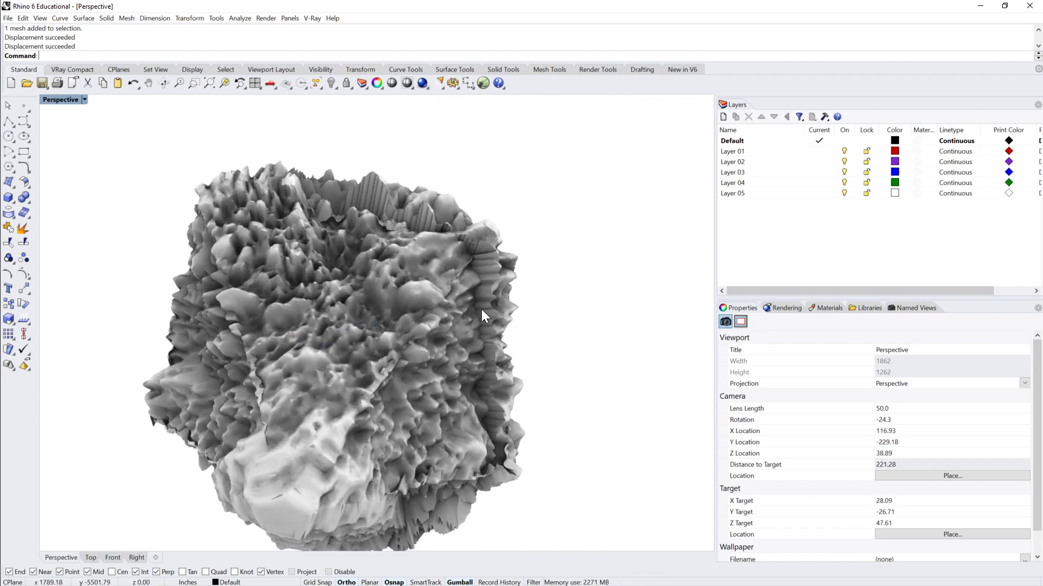
{"action": "scroll", "coordinate": [492, 390], "scroll_direction": "up", "scroll_amount": 4}
{"action": "scroll", "coordinate": [469, 268], "scroll_direction": "up", "scroll_amount": 5}
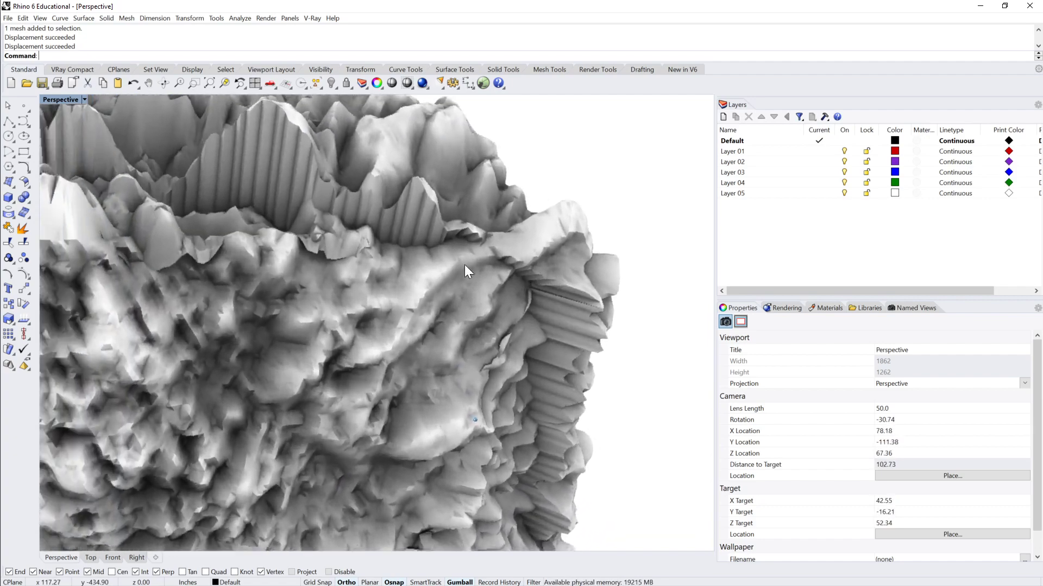
{"action": "scroll", "coordinate": [266, 203], "scroll_direction": "up", "scroll_amount": 1}
{"action": "right_click_drag", "start_coordinate": [300, 211], "coordinate": [316, 272]}
{"action": "scroll", "coordinate": [429, 320], "scroll_direction": "down", "scroll_amount": 10}
{"action": "right_click_drag", "start_coordinate": [429, 319], "coordinate": [402, 286]}
Step: Set the selected mesh's initial displacement quality to Very high and deselect it to check the surface detail
{"action": "left_click", "coordinate": [403, 285]}
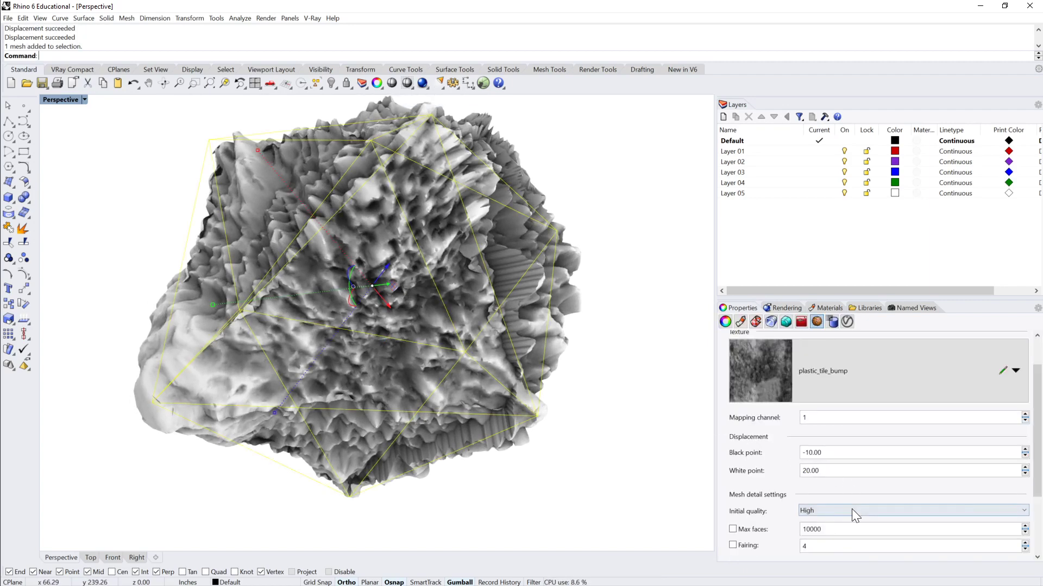
{"action": "left_click", "coordinate": [850, 509]}
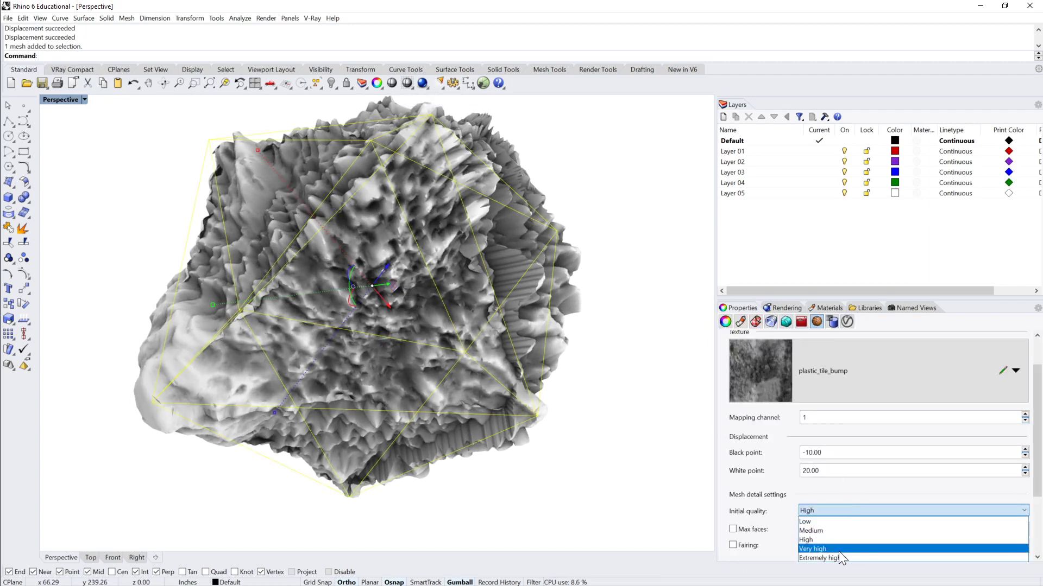
{"action": "left_click", "coordinate": [838, 552]}
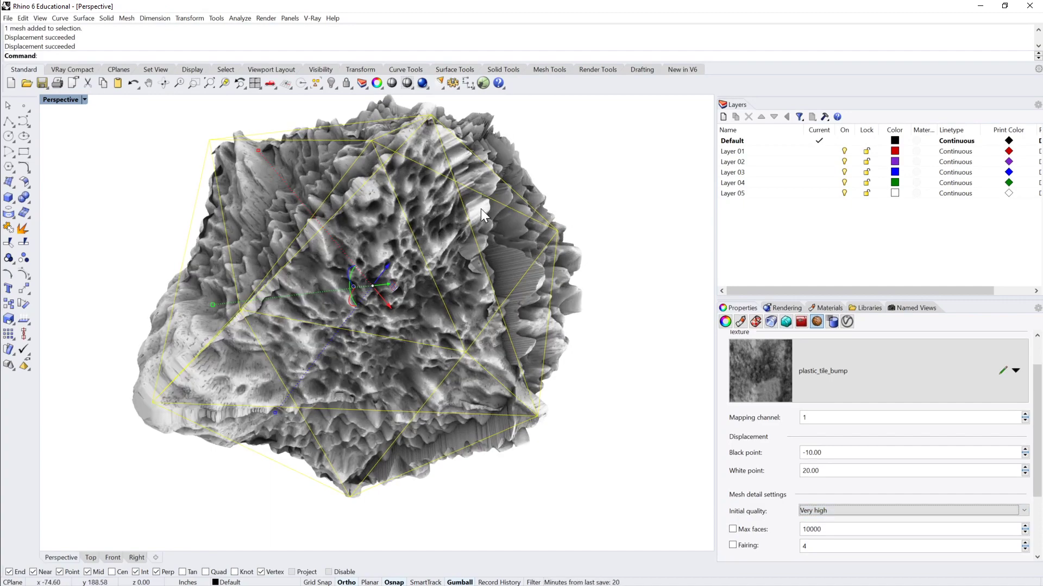
{"action": "key", "text": "Escape"}
{"action": "scroll", "coordinate": [223, 384], "scroll_direction": "up", "scroll_amount": 2}
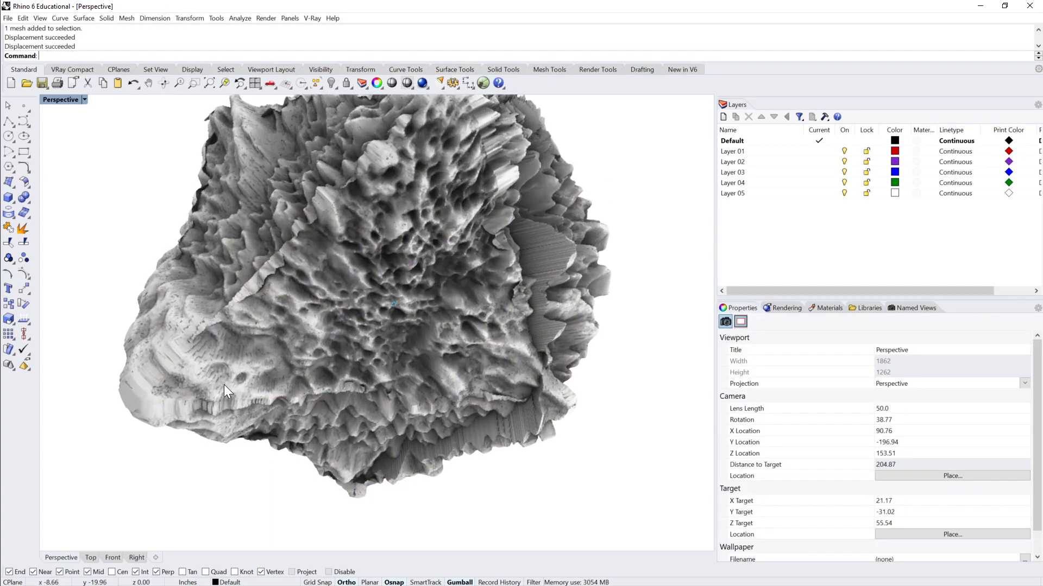
{"action": "scroll", "coordinate": [224, 384], "scroll_direction": "up", "scroll_amount": 4}
{"action": "scroll", "coordinate": [260, 313], "scroll_direction": "down", "scroll_amount": 4}
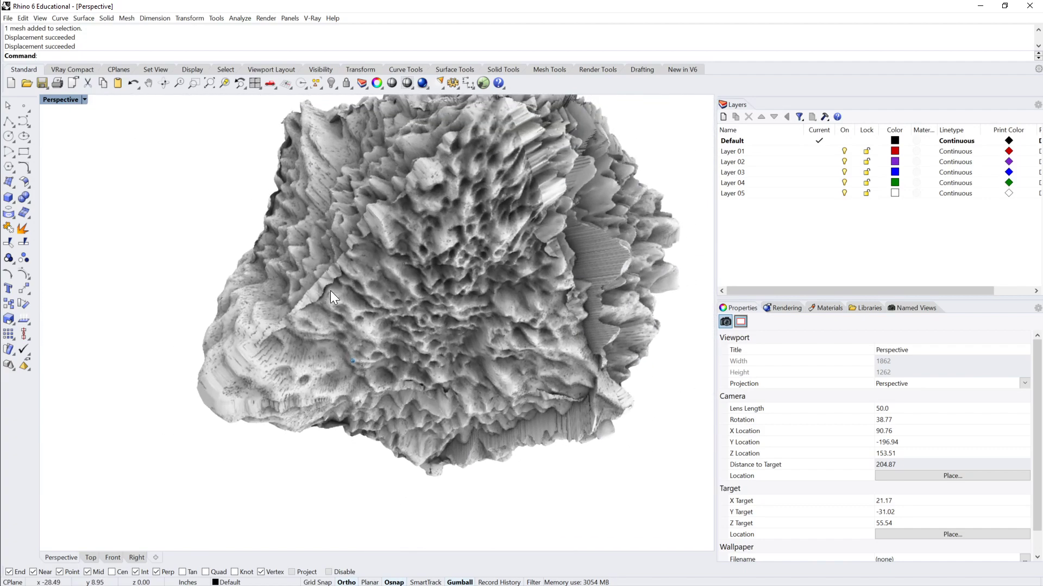
{"action": "right_click_drag", "start_coordinate": [330, 291], "coordinate": [533, 273]}
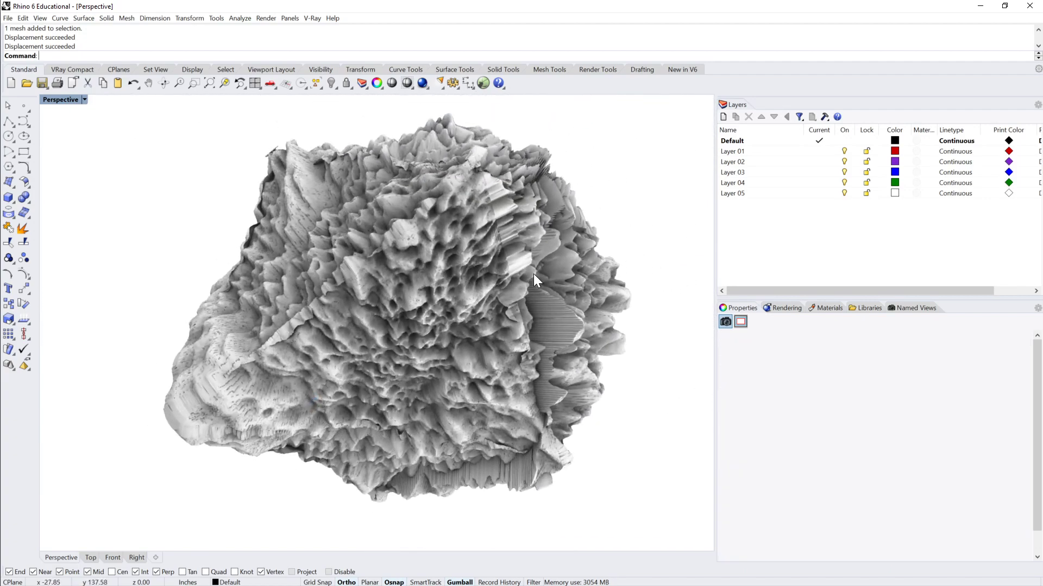
Step: Lower the mesh's initial displacement quality to Medium and deselect it
{"action": "left_click", "coordinate": [534, 275]}
{"action": "right_click_drag", "start_coordinate": [705, 391], "coordinate": [469, 329]}
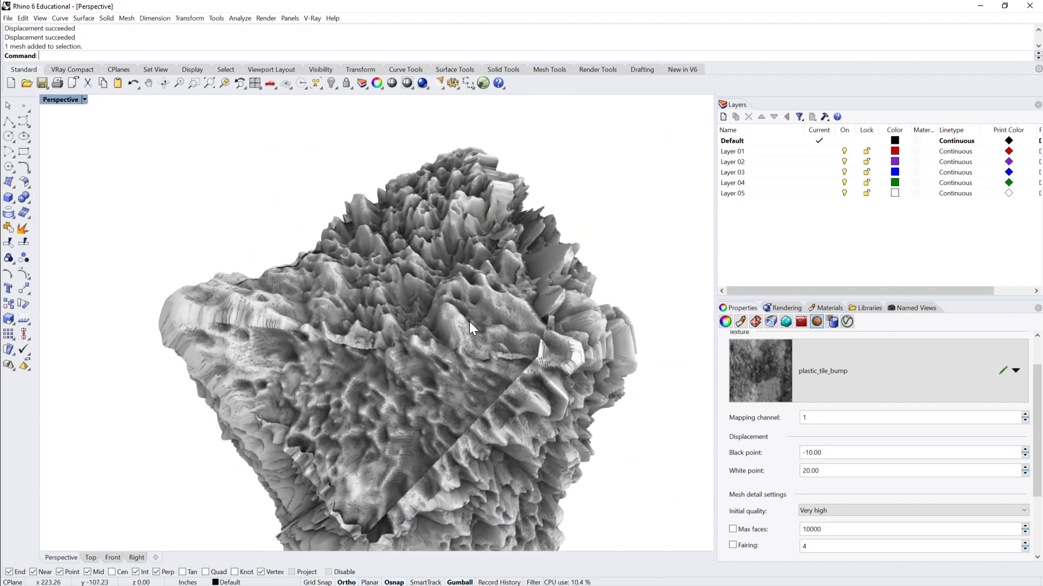
{"action": "left_click", "coordinate": [469, 328]}
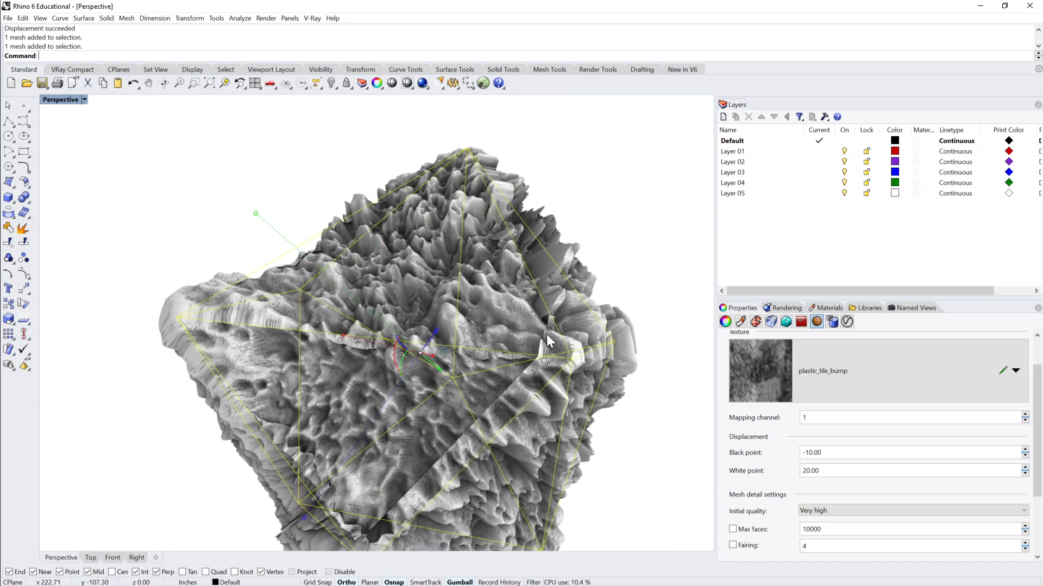
{"action": "left_click", "coordinate": [864, 511]}
{"action": "left_click", "coordinate": [846, 534]}
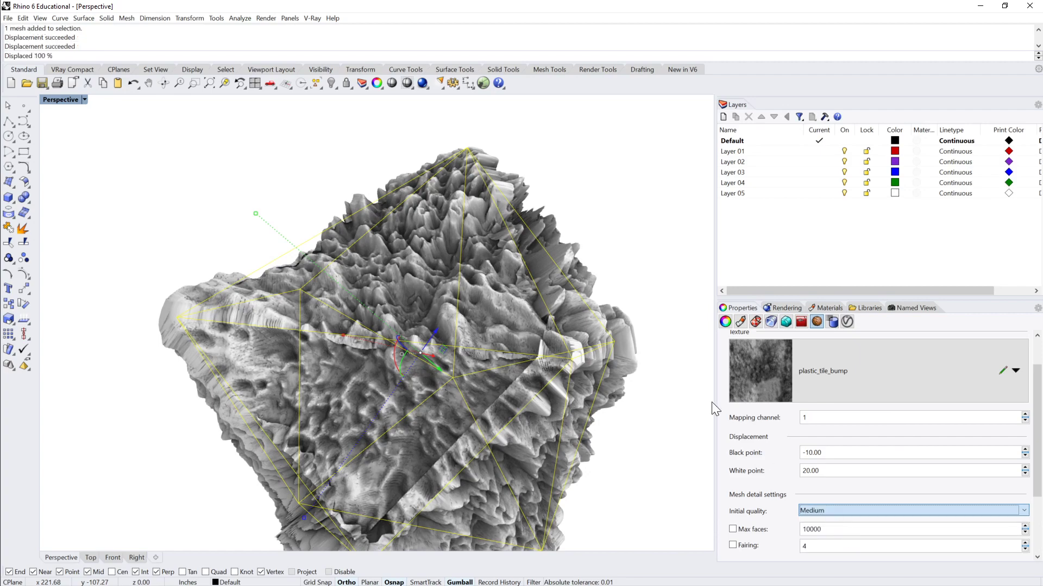
{"action": "left_click", "coordinate": [594, 225]}
{"action": "right_click_drag", "start_coordinate": [594, 225], "coordinate": [594, 225]}
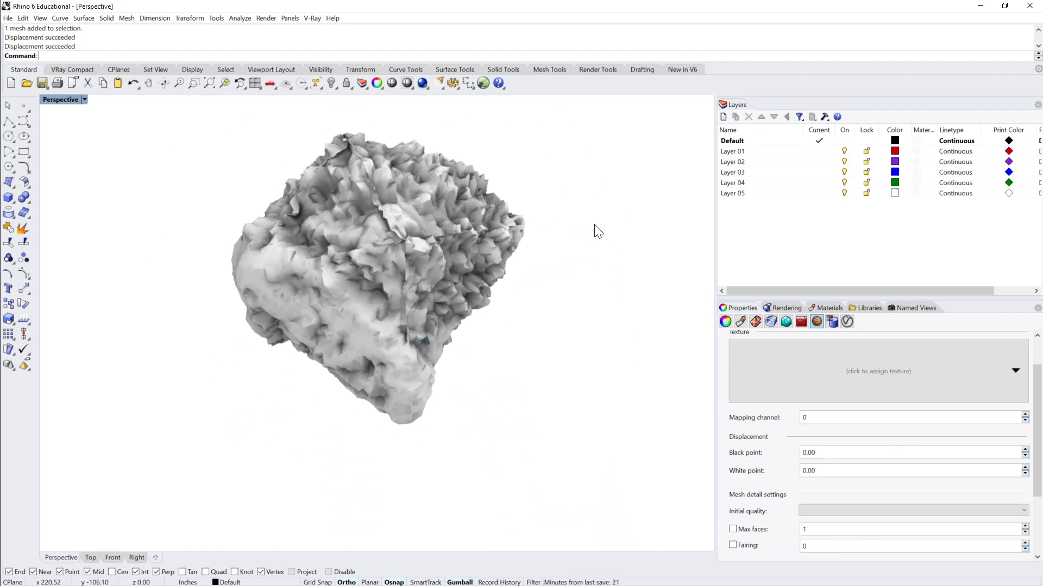
Step: Extract the render mesh from the displaced mesh with ExtractRenderMesh
{"action": "left_click", "coordinate": [417, 264]}
{"action": "right_click_drag", "start_coordinate": [417, 264], "coordinate": [493, 258]}
{"action": "left_click", "coordinate": [493, 259]}
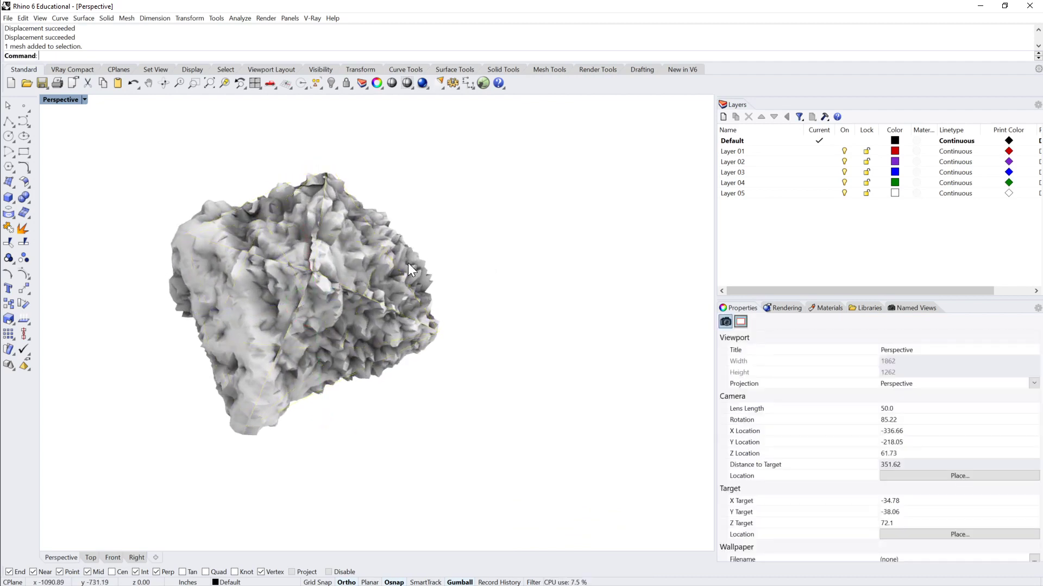
{"action": "left_click", "coordinate": [383, 252]}
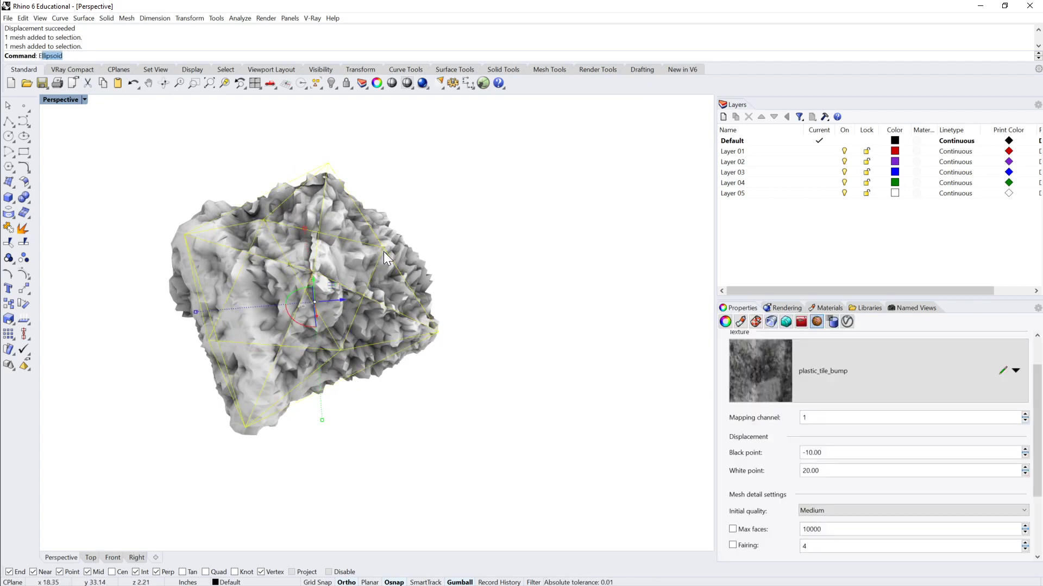
{"action": "type", "text": "Extract"}
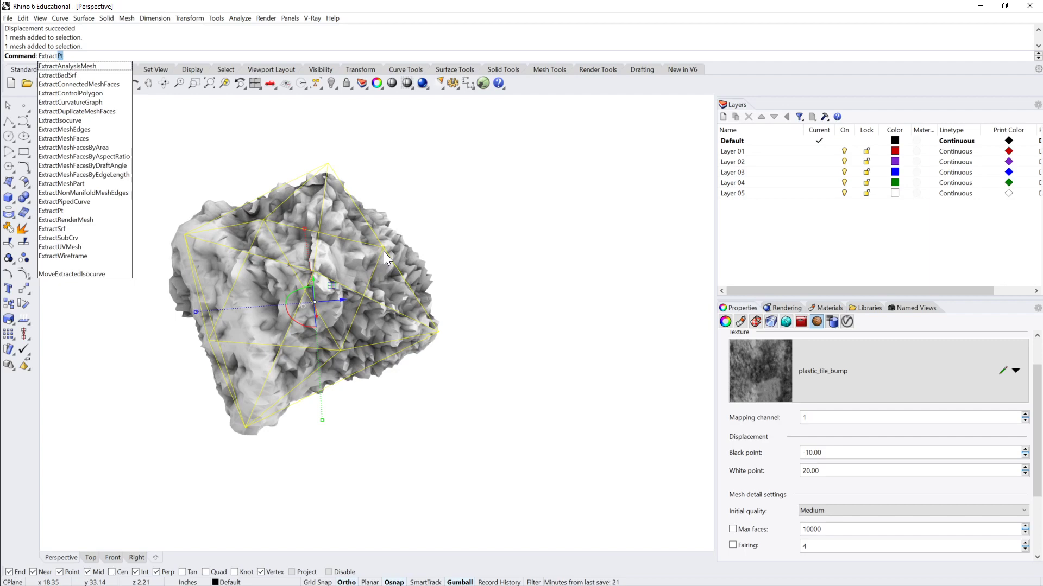
{"action": "type", "text": "RenderMesh"}
{"action": "key", "text": "Return"}
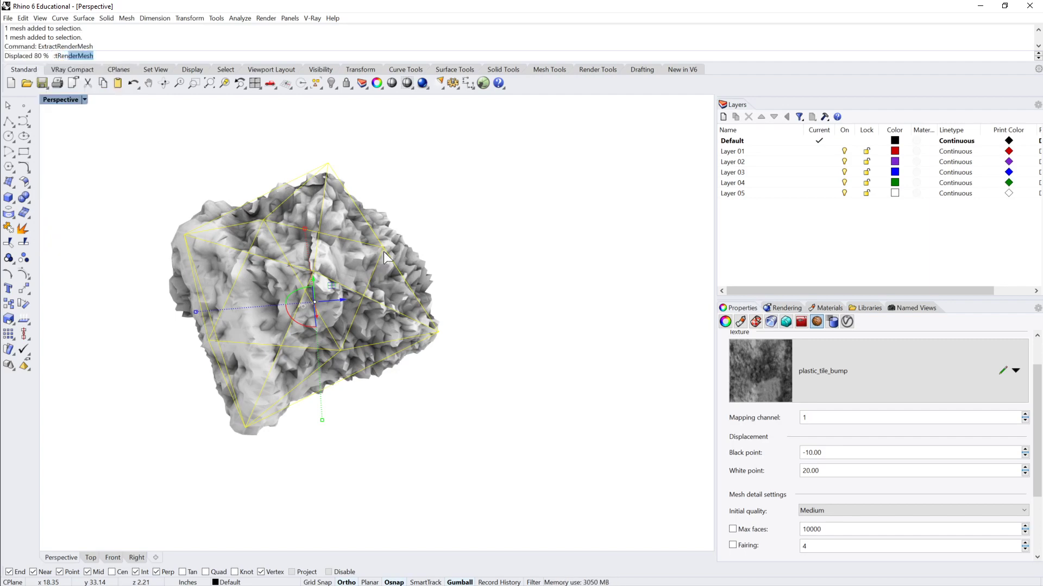
Step: Separate the overlapping meshes by moving the displaced original aside and the extracted mesh farther along the same axis, beyond the original
{"action": "left_click_drag", "start_coordinate": [343, 301], "coordinate": [644, 258]}
{"action": "left_click", "coordinate": [312, 250]}
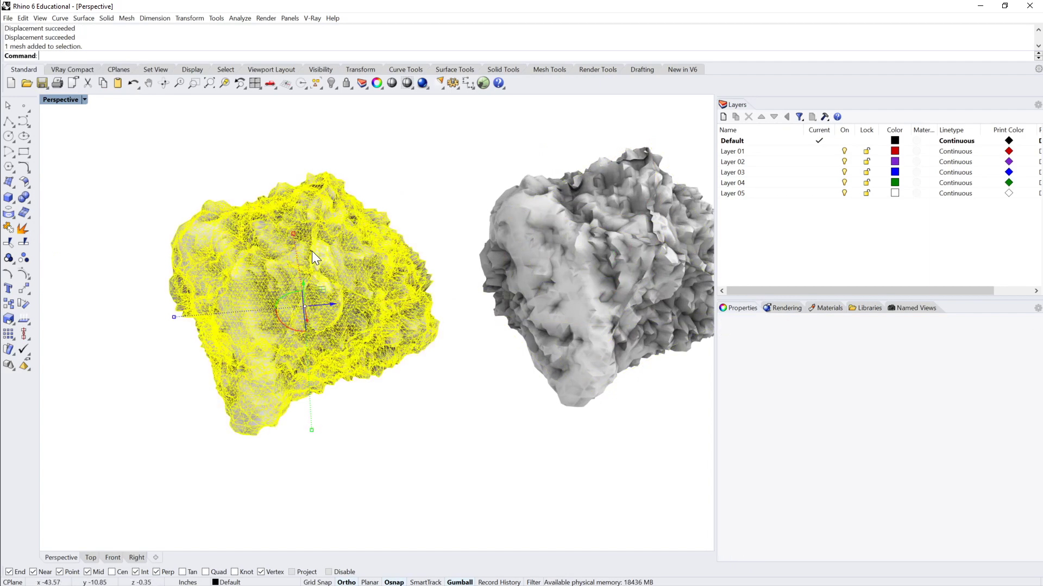
{"action": "left_click", "coordinate": [354, 168]}
{"action": "left_click", "coordinate": [364, 265]}
{"action": "scroll", "coordinate": [364, 271], "scroll_direction": "down", "scroll_amount": 3}
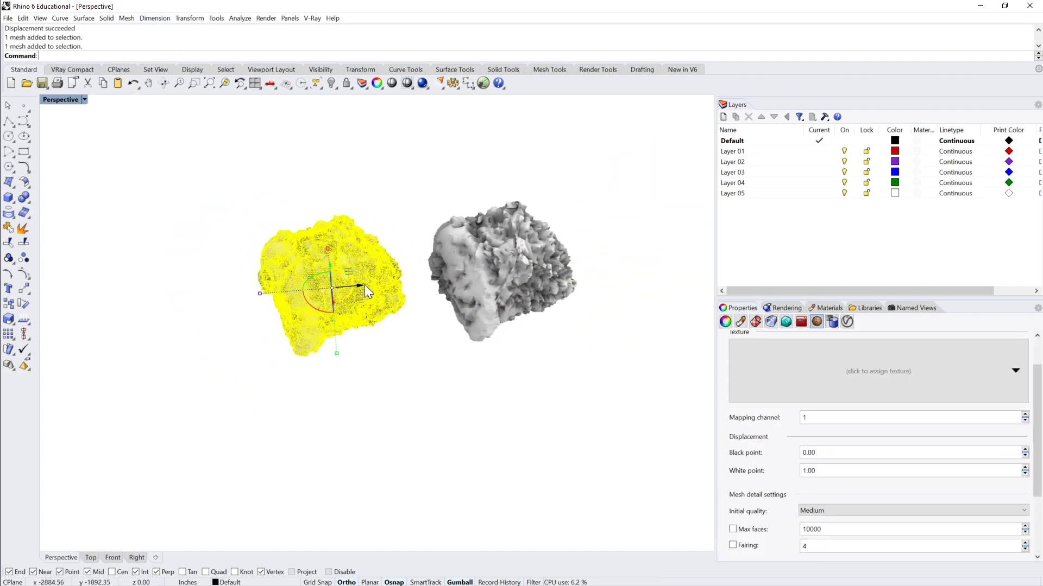
{"action": "left_click_drag", "start_coordinate": [361, 284], "coordinate": [697, 238]}
Step: Select the displaced original and the extracted mesh in turn to compare their underlying wireframes
{"action": "left_click", "coordinate": [532, 253]}
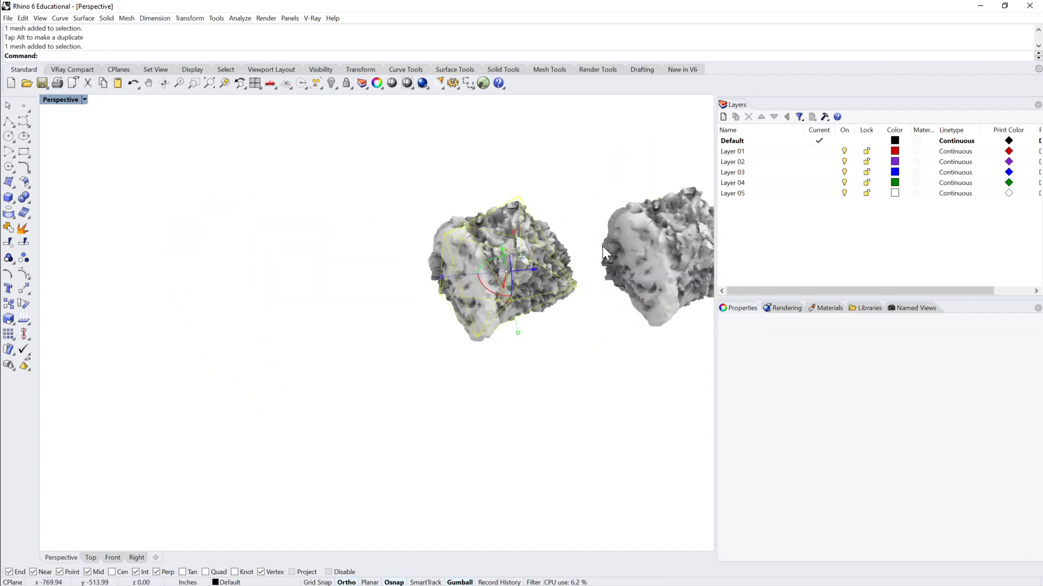
{"action": "scroll", "coordinate": [601, 246], "scroll_direction": "up", "scroll_amount": 2}
{"action": "right_click_drag", "start_coordinate": [602, 246], "coordinate": [598, 216], "text": "shift"}
{"action": "scroll", "coordinate": [602, 246], "scroll_direction": "up", "scroll_amount": 3}
{"action": "left_click", "coordinate": [598, 213]}
{"action": "left_click", "coordinate": [511, 232]}
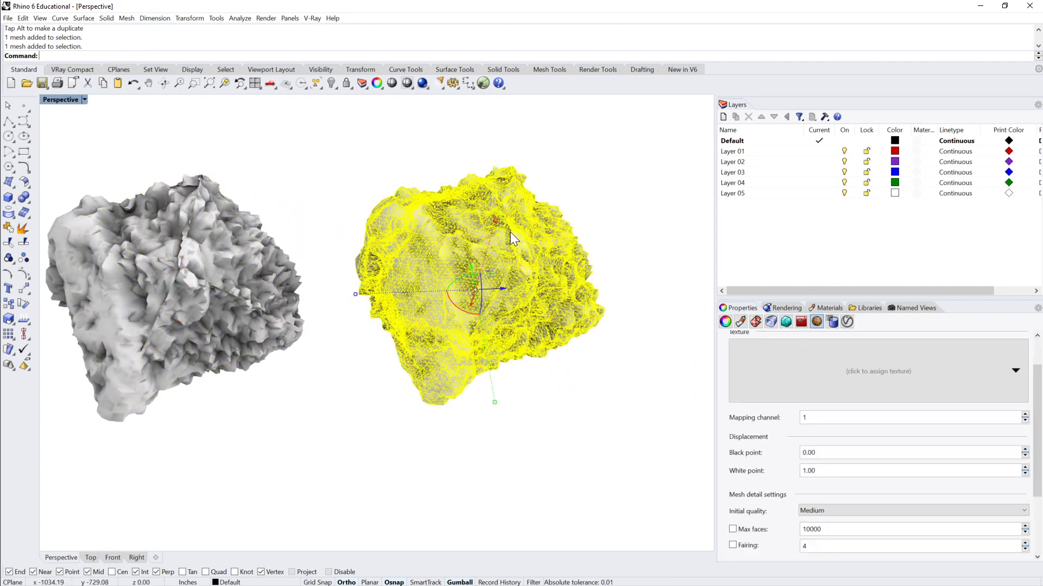
Step: Check the document's render mesh properties, close them and deselect the extracted mesh
{"action": "left_click", "coordinate": [127, 18]}
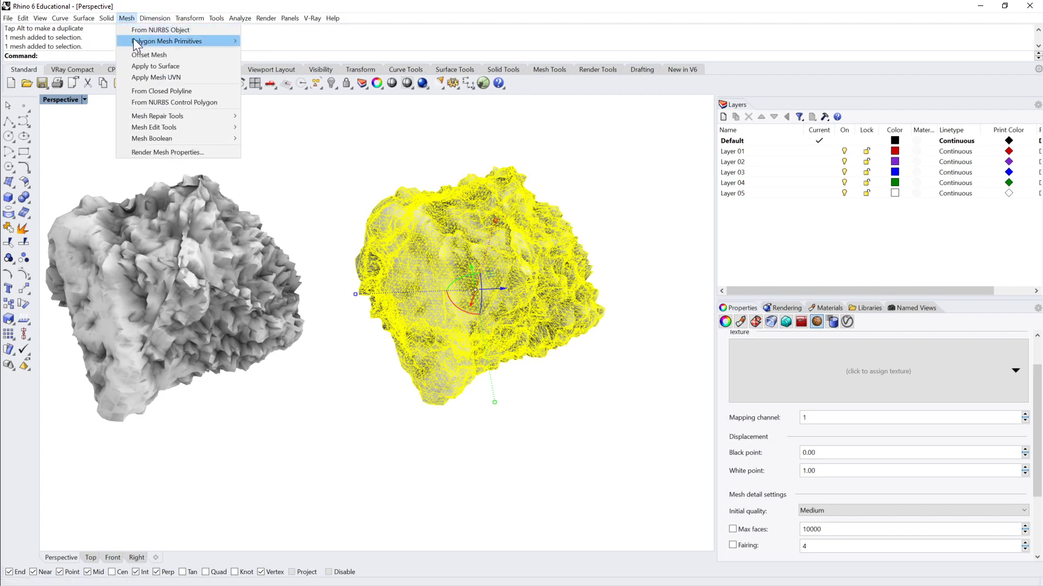
{"action": "left_click", "coordinate": [182, 153]}
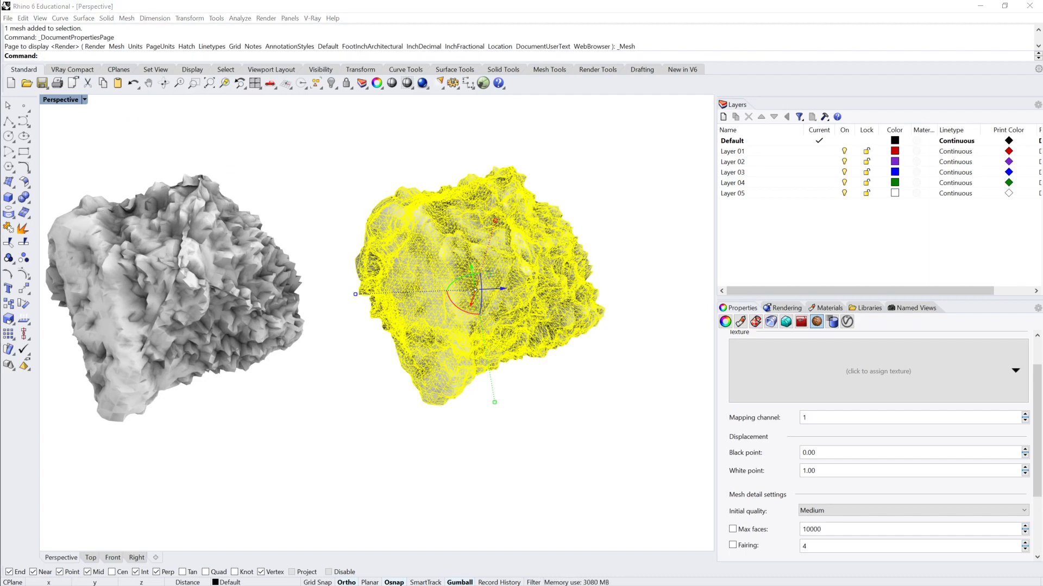
{"action": "left_click", "coordinate": [306, 143]}
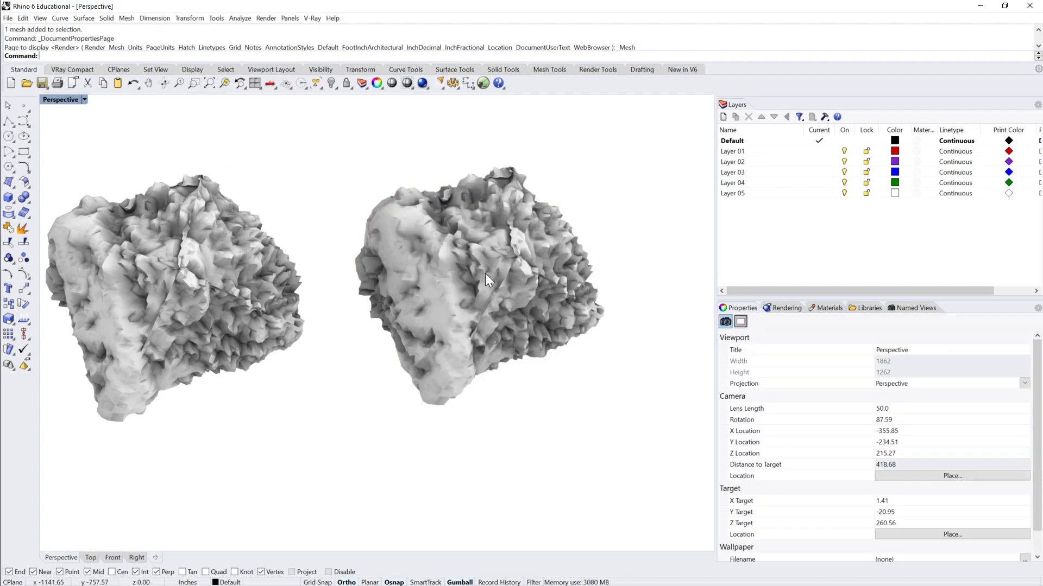
Step: Examine the displaced original beside its extracted copy, checking the original's base wireframe and displacement settings
{"action": "left_click", "coordinate": [246, 274]}
{"action": "right_click_drag", "start_coordinate": [249, 269], "coordinate": [342, 170]}
{"action": "left_click", "coordinate": [328, 159]}
{"action": "scroll", "coordinate": [342, 170], "scroll_direction": "down", "scroll_amount": 2}
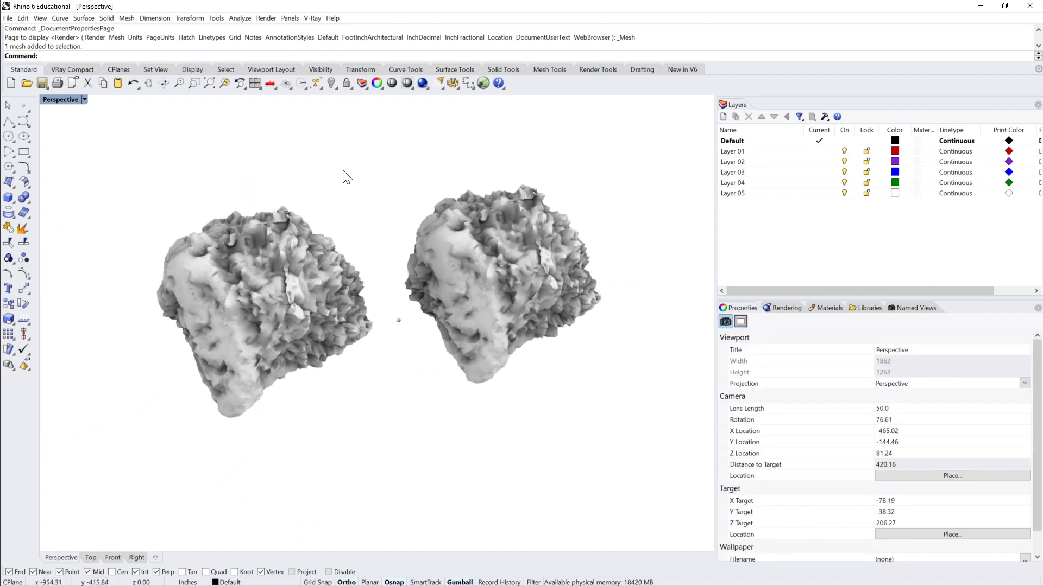
{"action": "left_click", "coordinate": [258, 303]}
{"action": "right_click_drag", "start_coordinate": [258, 303], "coordinate": [322, 255]}
{"action": "scroll", "coordinate": [228, 167], "scroll_direction": "up", "scroll_amount": 1}
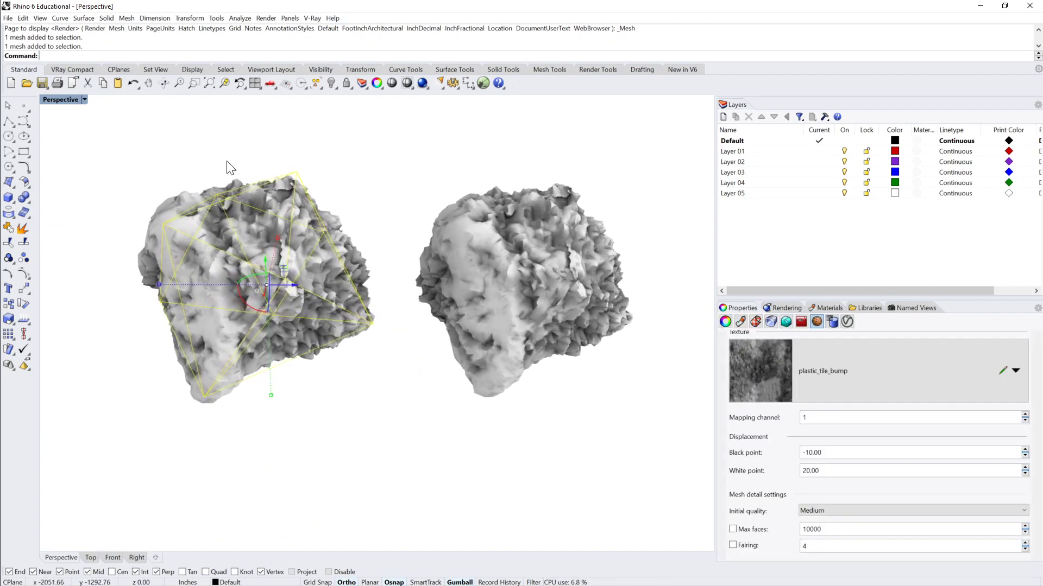
{"action": "right_click_drag", "start_coordinate": [263, 219], "coordinate": [285, 237]}
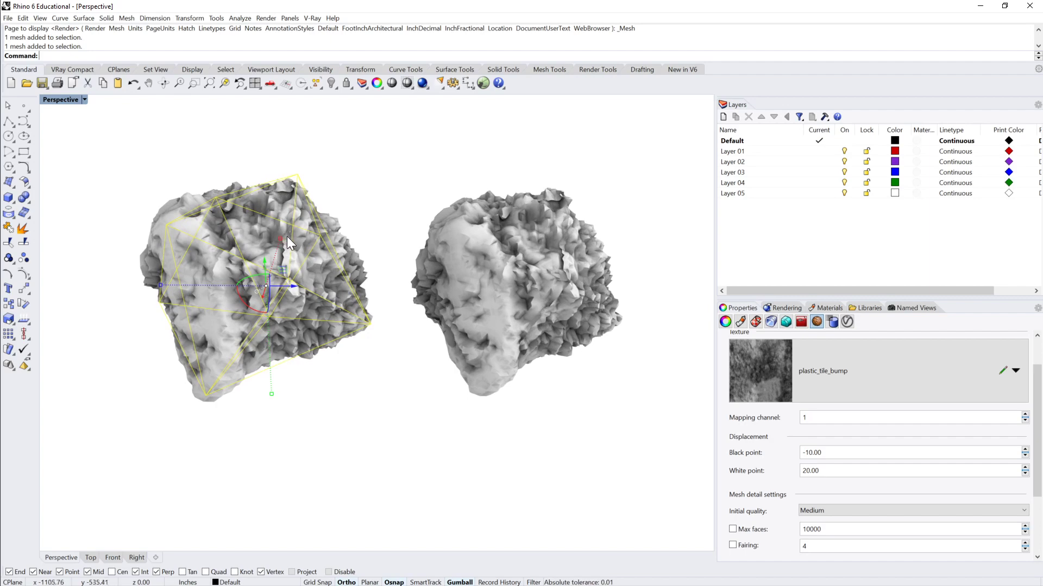
{"action": "left_click", "coordinate": [336, 149]}
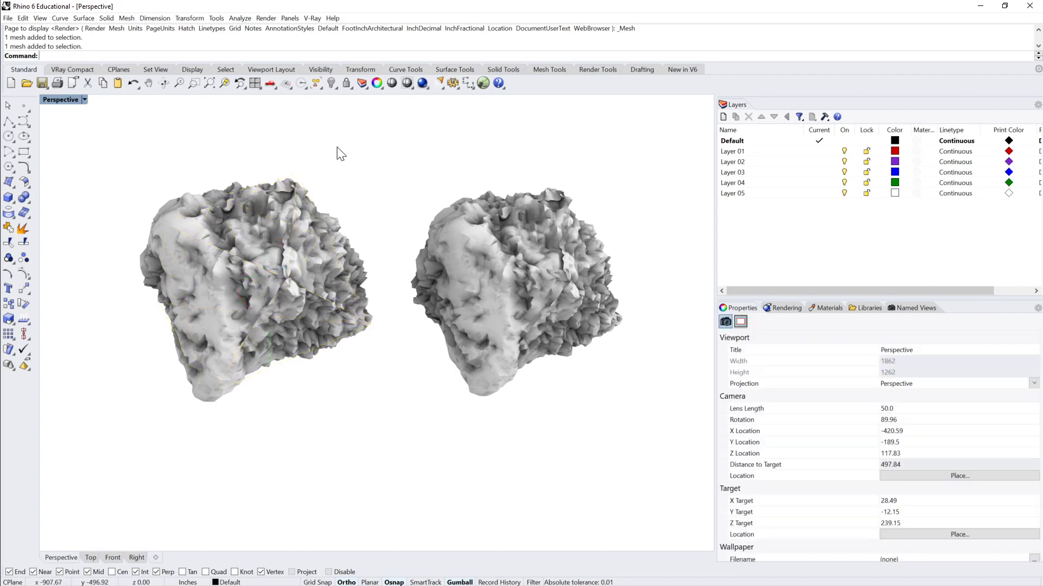
{"action": "left_click", "coordinate": [328, 254]}
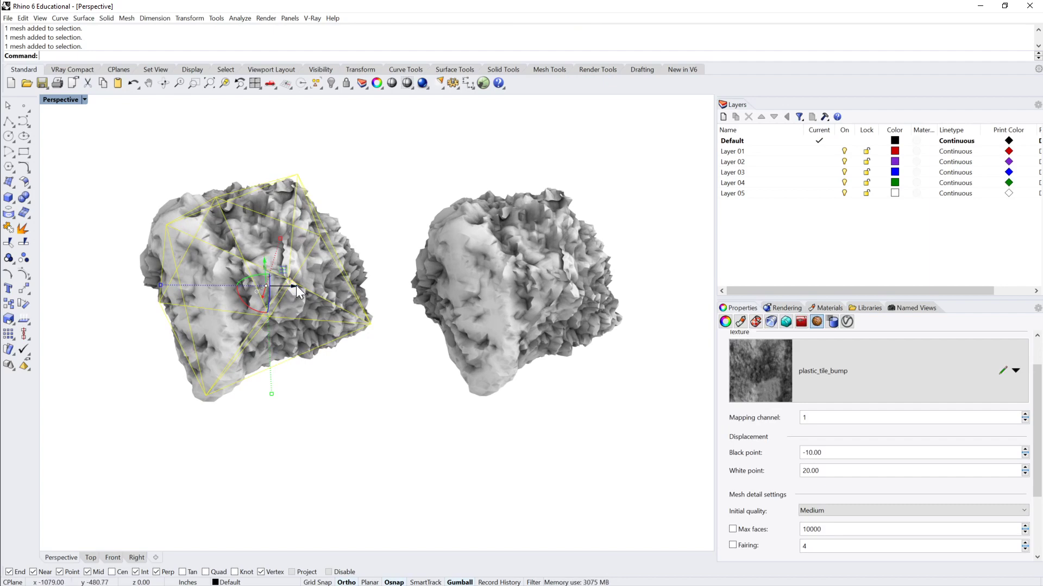
Step: Duplicate the extracted mesh along the row, placing the copy beyond it
{"action": "left_click", "coordinate": [487, 256]}
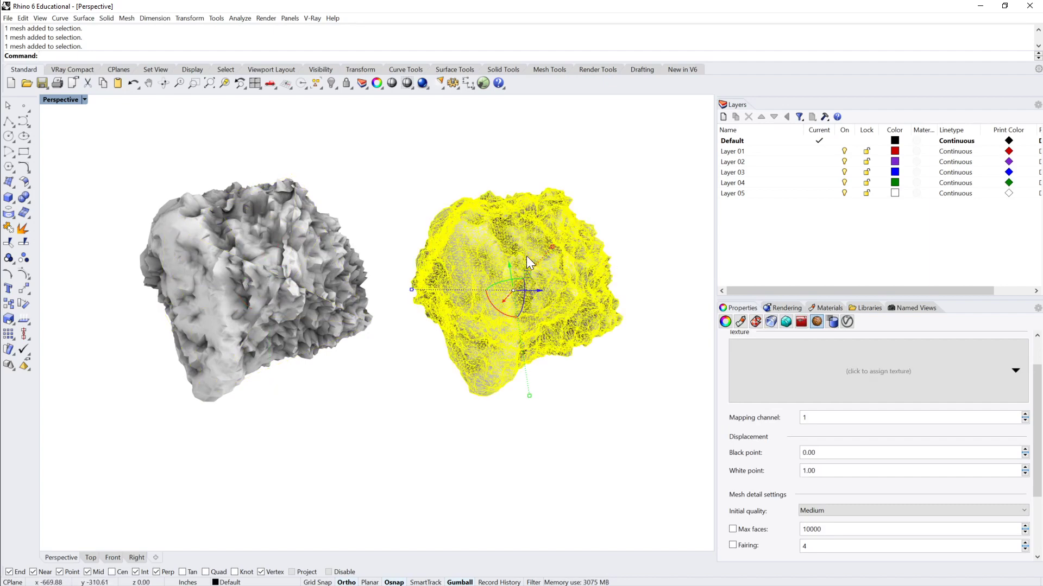
{"action": "right_click_drag", "start_coordinate": [528, 255], "coordinate": [432, 259], "text": "shift"}
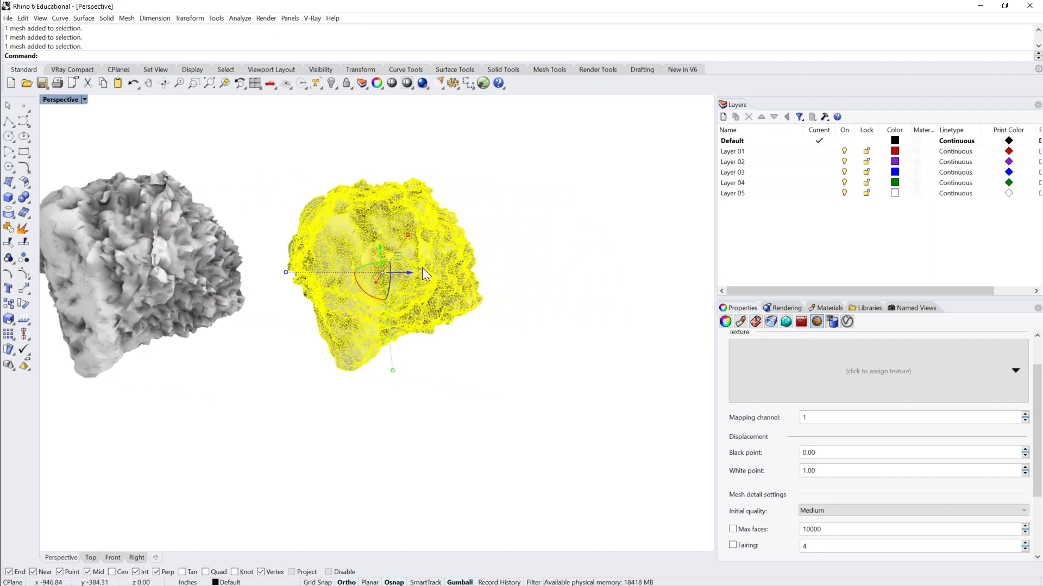
{"action": "key", "text": "alt"}
{"action": "left_click_drag", "start_coordinate": [407, 273], "coordinate": [620, 259]}
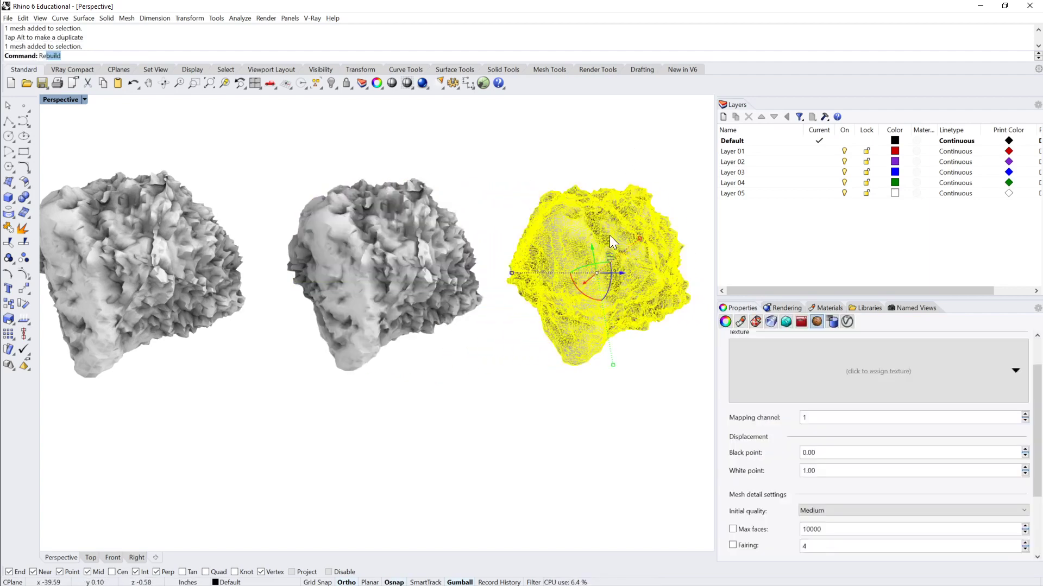
Step: Reduce the duplicated mesh to 50 polygons with ReduceMesh
{"action": "type", "text": "duceMesh"}
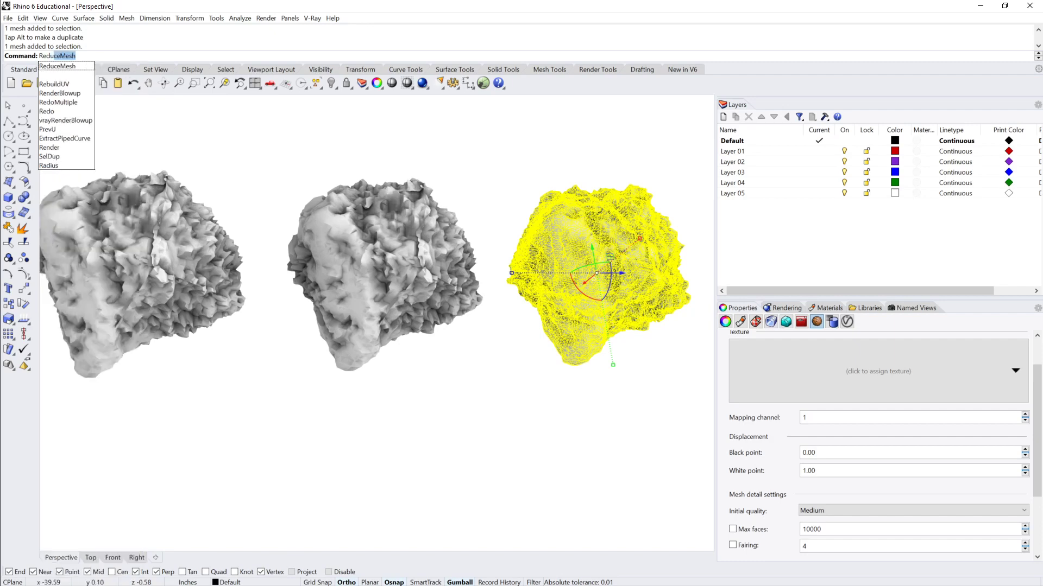
{"action": "key", "text": "Return"}
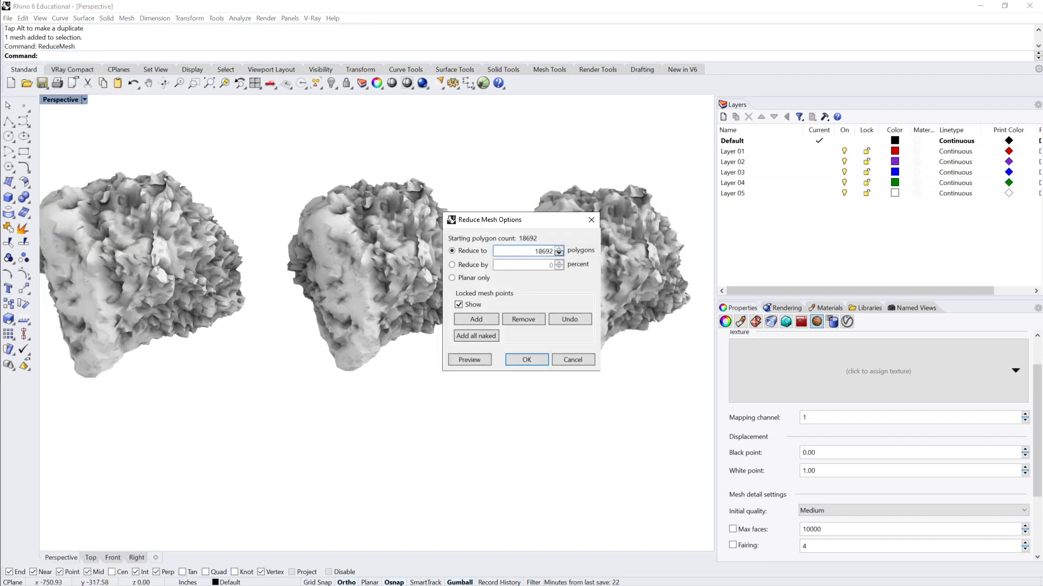
{"action": "left_click", "coordinate": [535, 251]}
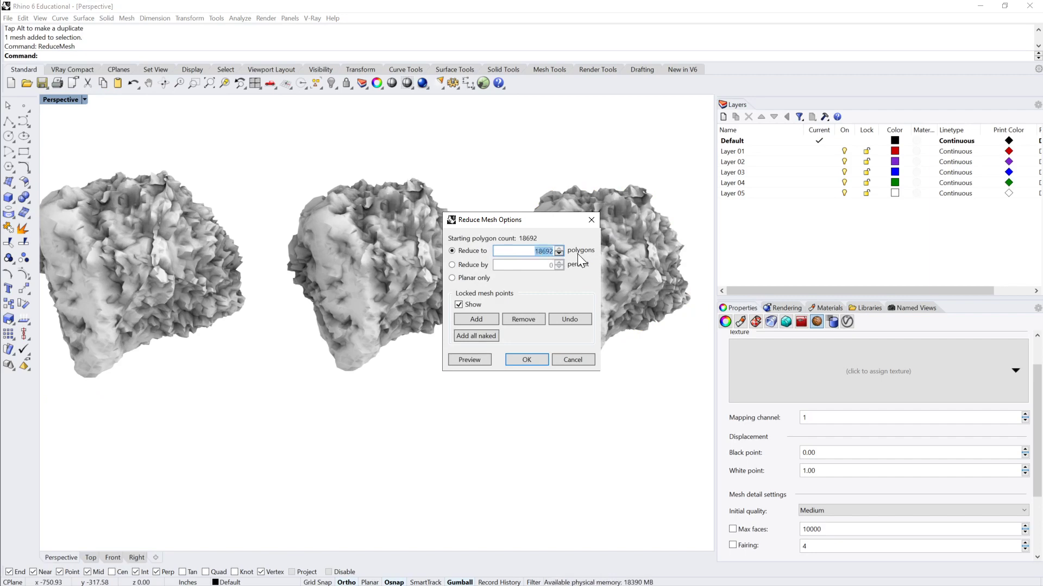
{"action": "type", "text": "10"}
{"action": "type", "text": "50"}
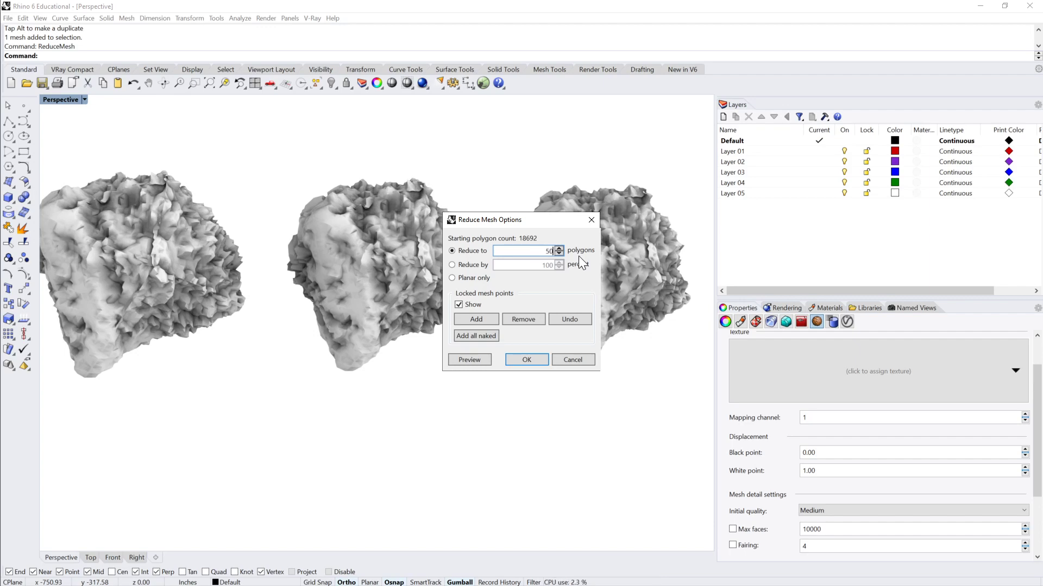
{"action": "left_click", "coordinate": [526, 360]}
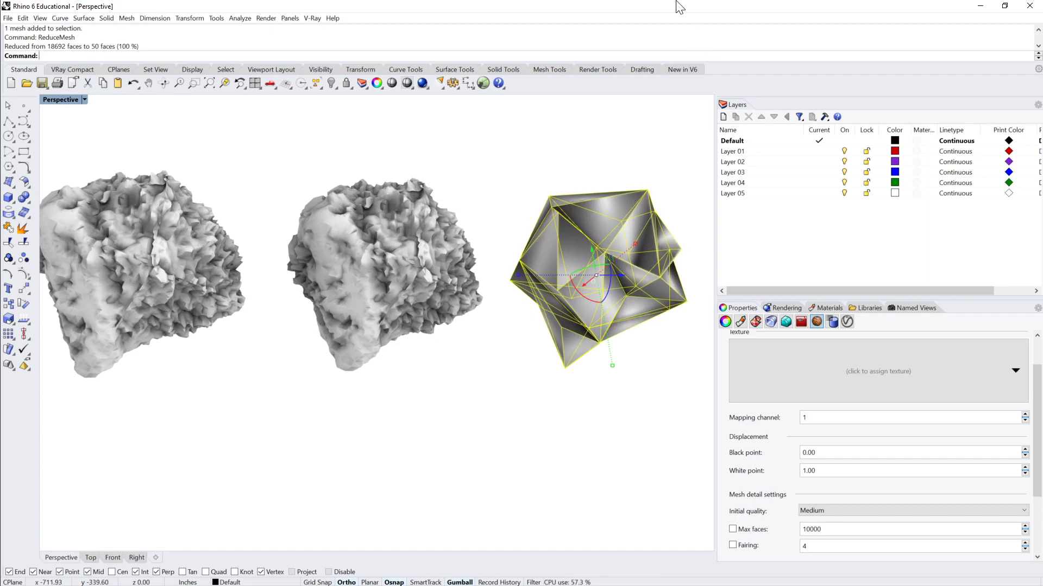
Step: Compare the reduced mesh's faceted shape and edges with the dense extracted mesh from several sides
{"action": "left_click", "coordinate": [580, 162]}
{"action": "left_click", "coordinate": [593, 249]}
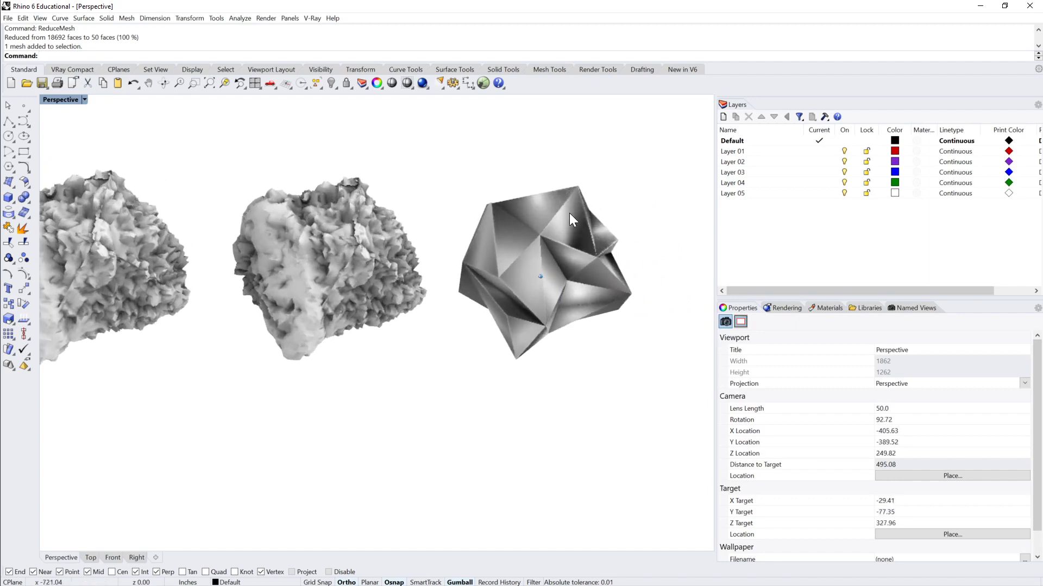
{"action": "left_click", "coordinate": [567, 214]}
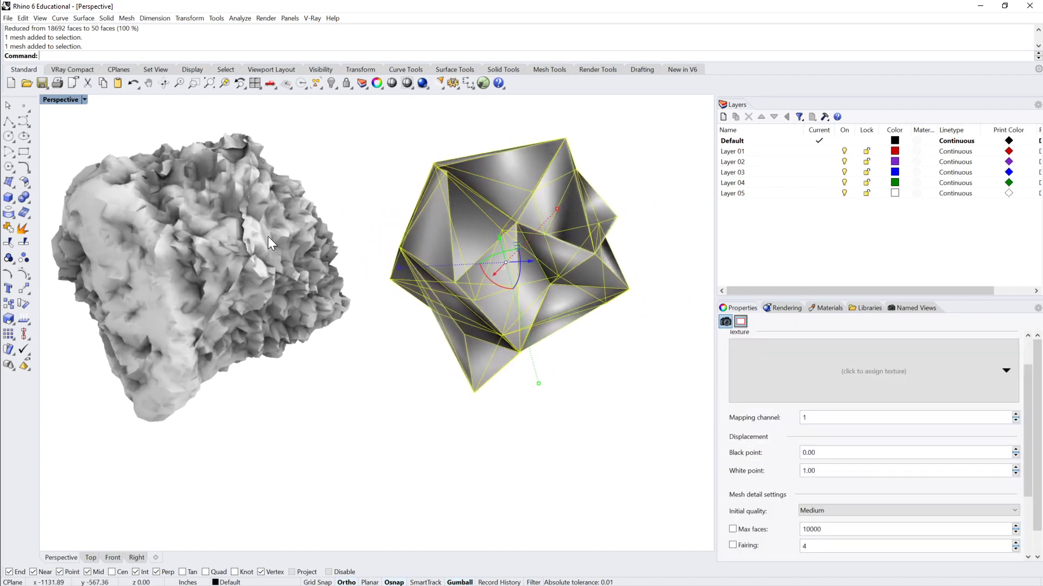
{"action": "left_click", "coordinate": [268, 236]}
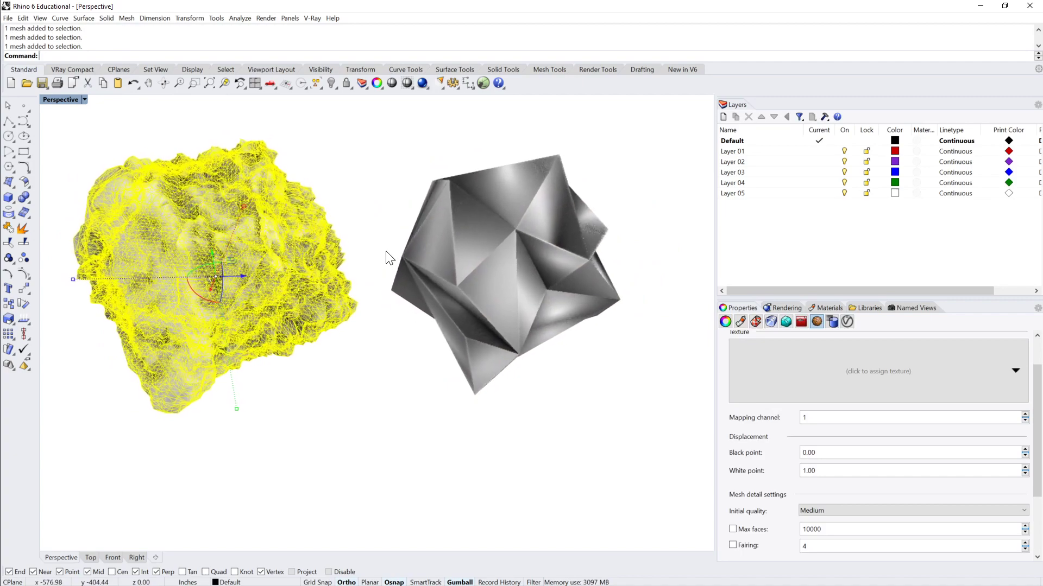
{"action": "left_click", "coordinate": [452, 249]}
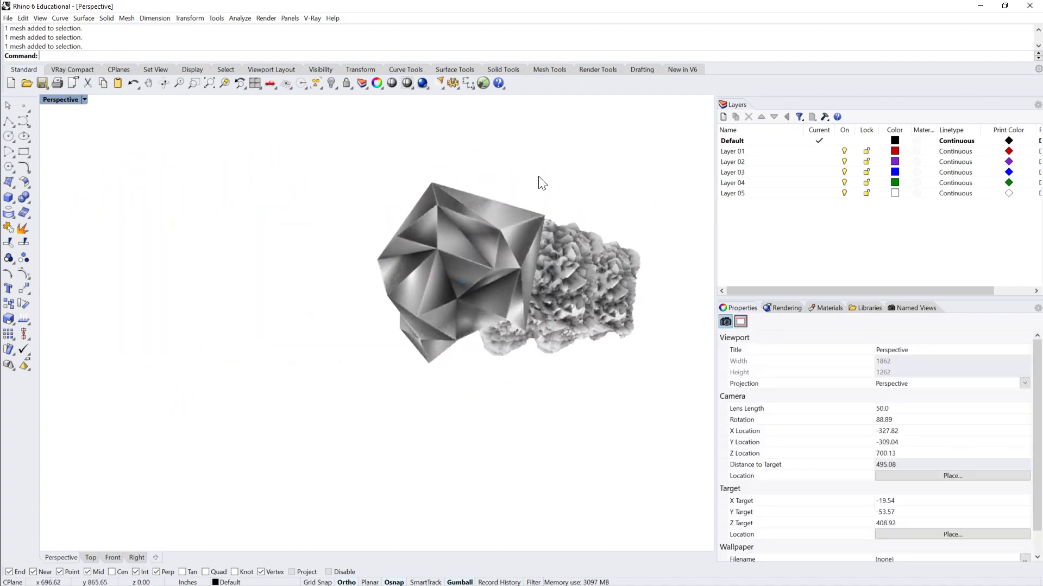
Step: Weld all the vertices of the reduced low-polygon mesh with WeldVertices
{"action": "left_click", "coordinate": [451, 253]}
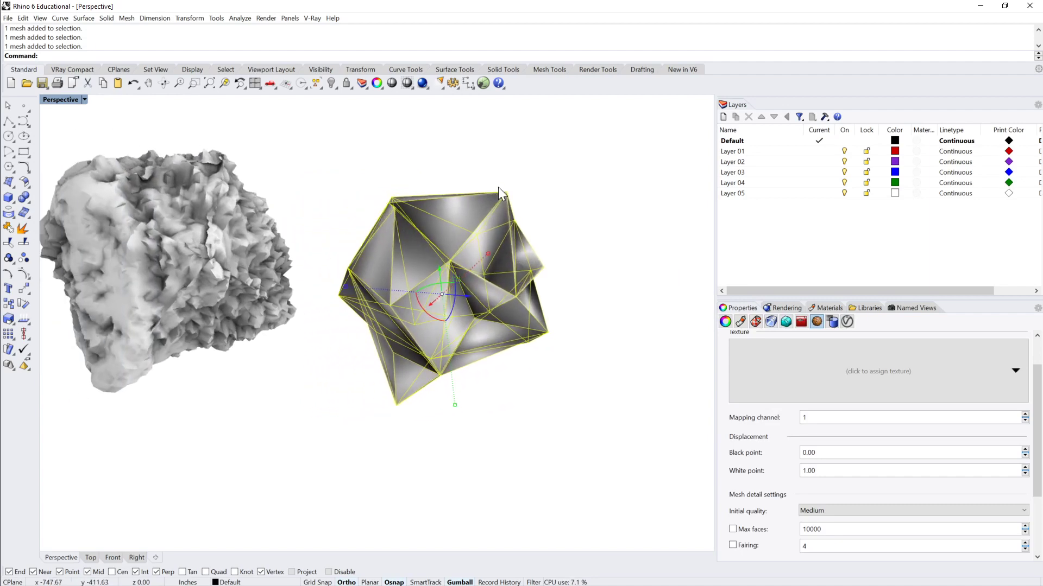
{"action": "type", "text": "WeldVertices"}
{"action": "key", "text": "Return"}
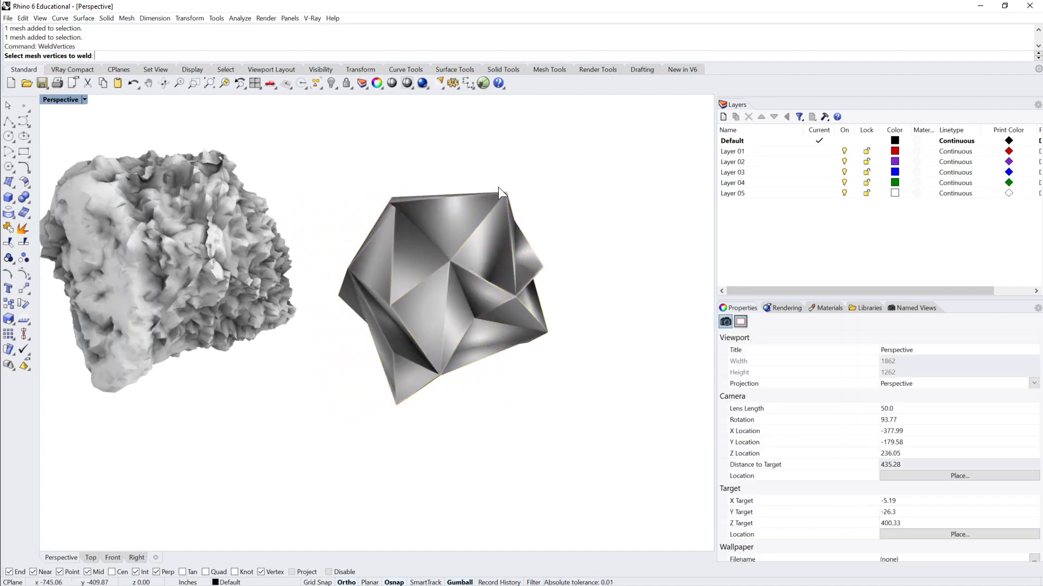
{"action": "left_click_drag", "start_coordinate": [315, 167], "coordinate": [630, 468]}
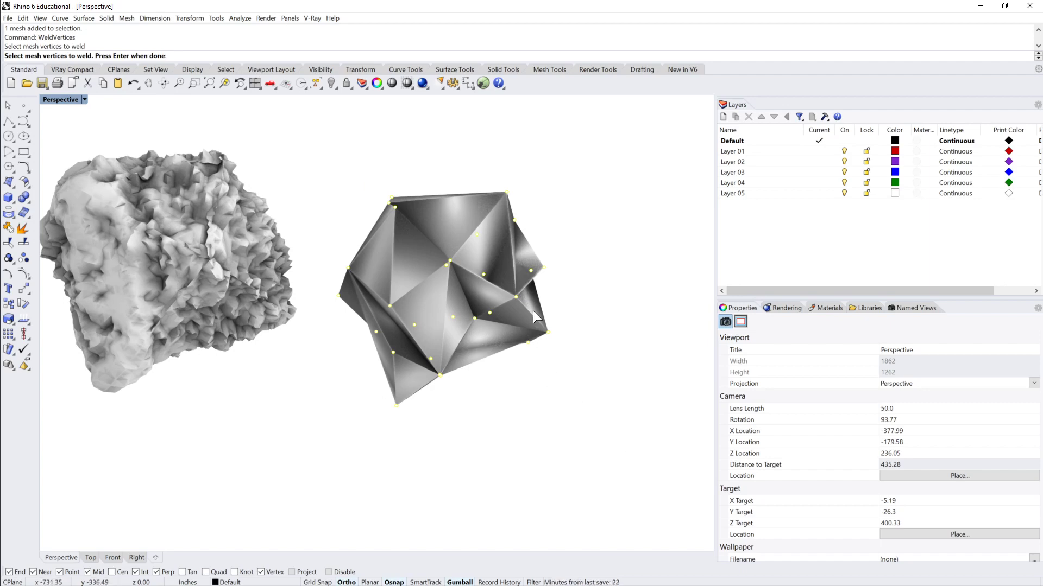
{"action": "key", "text": "Return"}
Step: Rebuild the normals of the welded low-polygon mesh with RebuildMeshNormals
{"action": "left_click", "coordinate": [493, 281]}
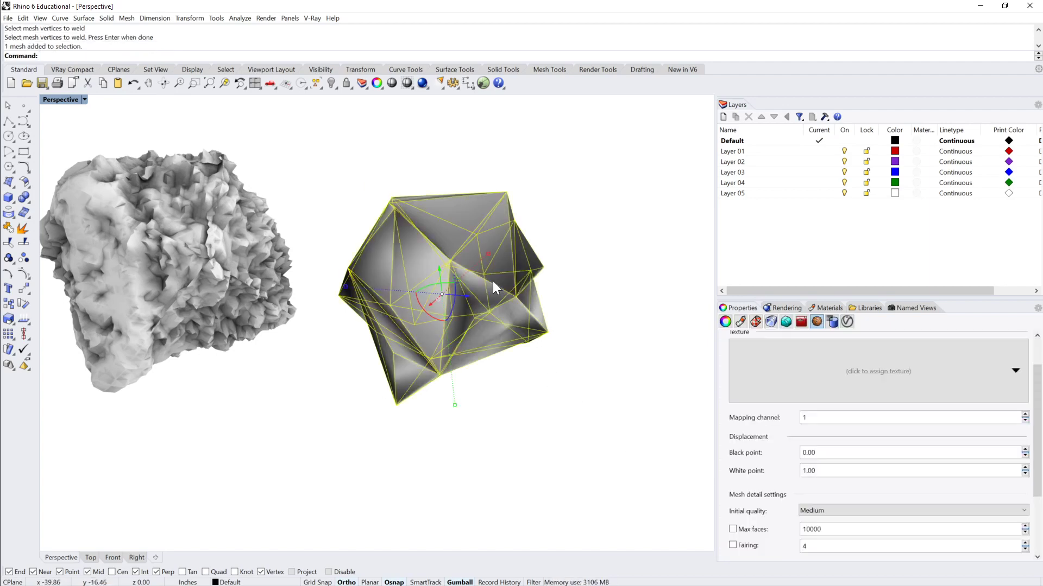
{"action": "type", "text": "Red"}
{"action": "key", "text": "BackSpace"}
{"action": "key", "text": "BackSpace"}
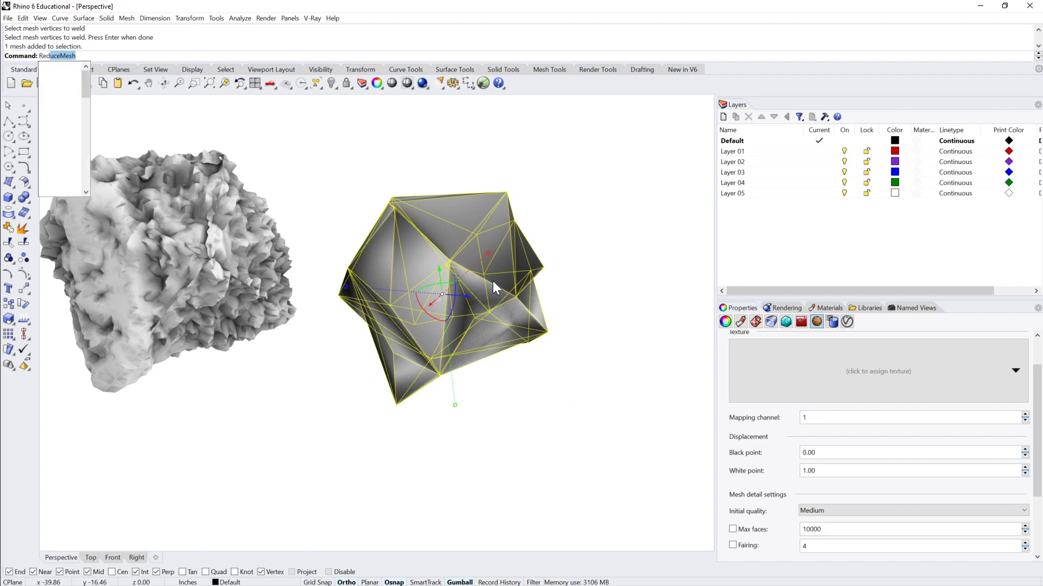
{"action": "type", "text": "bu"}
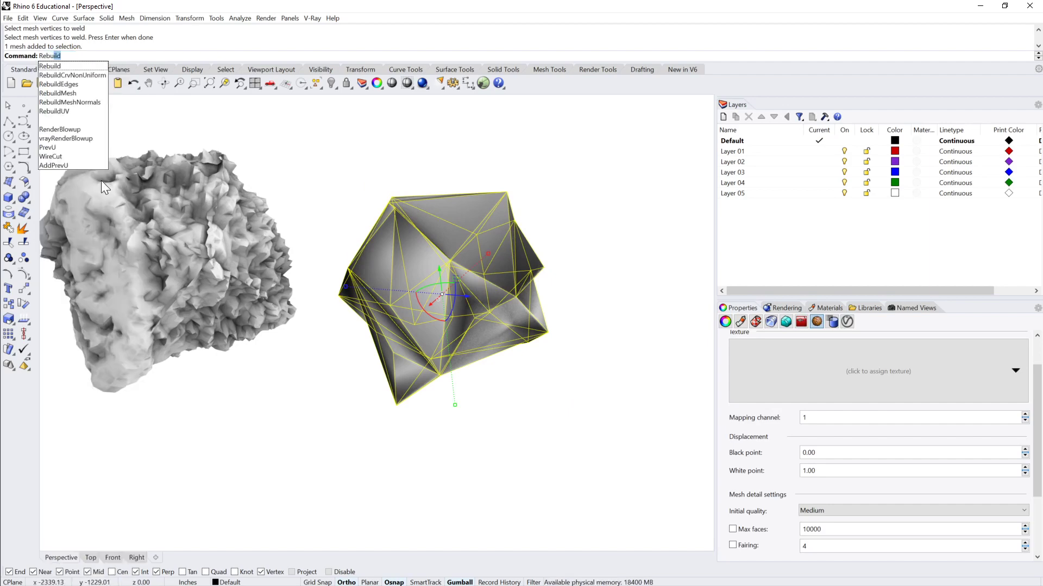
{"action": "left_click", "coordinate": [70, 103]}
{"action": "left_click", "coordinate": [476, 173]}
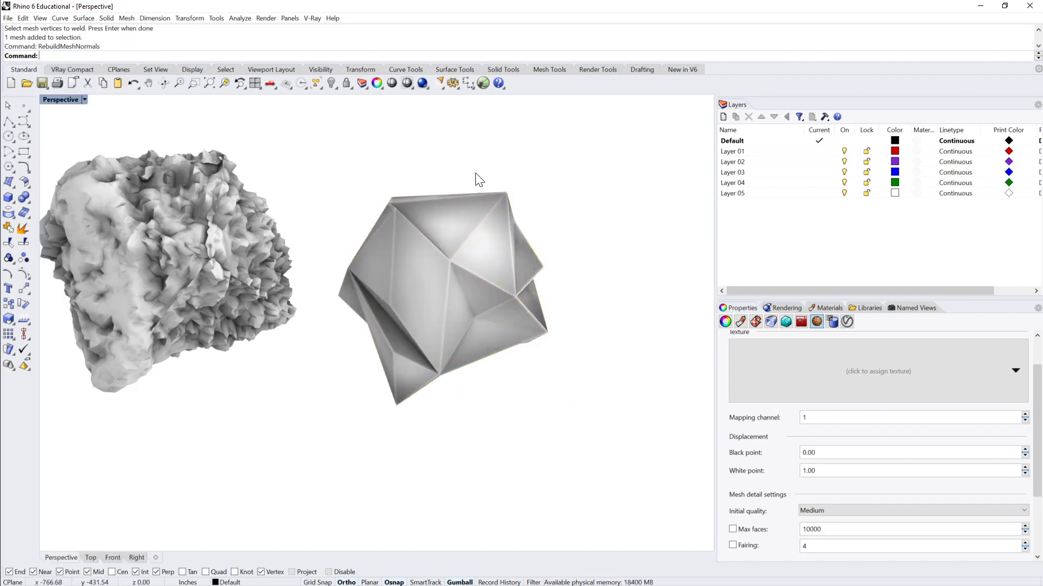
Step: Examine the shading and edges of the welded low-polygon mesh from several sides, beside the dense extracted mesh
{"action": "right_click_drag", "start_coordinate": [520, 236], "coordinate": [482, 255]}
{"action": "left_click", "coordinate": [295, 326]}
{"action": "left_click", "coordinate": [631, 170]}
{"action": "right_click_drag", "start_coordinate": [632, 171], "coordinate": [632, 259]}
{"action": "left_click", "coordinate": [613, 277]}
{"action": "scroll", "coordinate": [603, 262], "scroll_direction": "up", "scroll_amount": 5}
{"action": "left_click", "coordinate": [579, 268]}
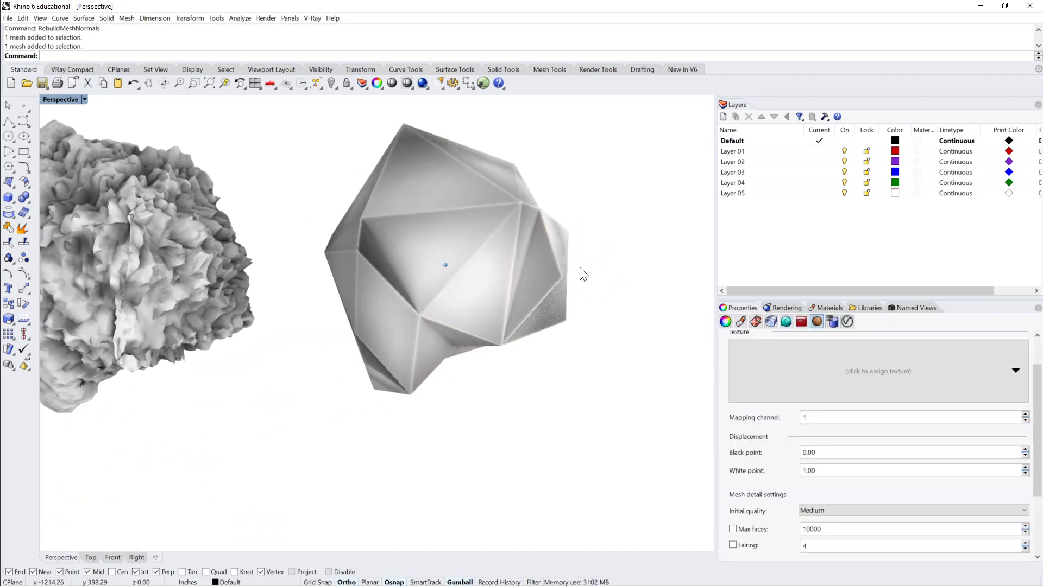
{"action": "right_click_drag", "start_coordinate": [525, 272], "coordinate": [549, 272]}
{"action": "scroll", "coordinate": [526, 273], "scroll_direction": "down", "scroll_amount": 5}
Step: Assign the Plastic_Red material to the displaced original mesh at the start of the row
{"action": "left_click", "coordinate": [284, 305]}
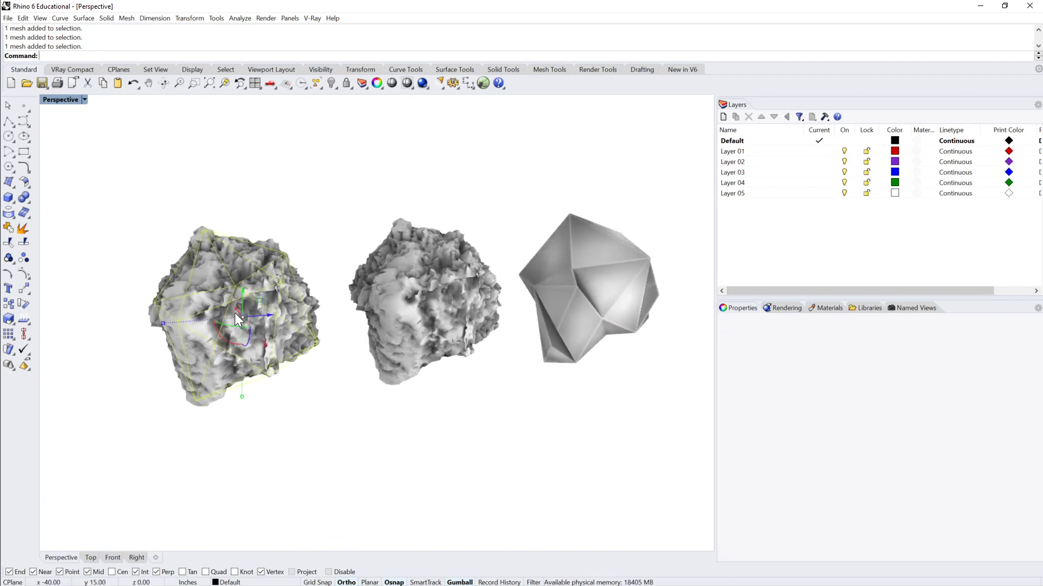
{"action": "scroll", "coordinate": [353, 298], "scroll_direction": "up", "scroll_amount": 5}
{"action": "right_click_drag", "start_coordinate": [353, 298], "coordinate": [353, 299]}
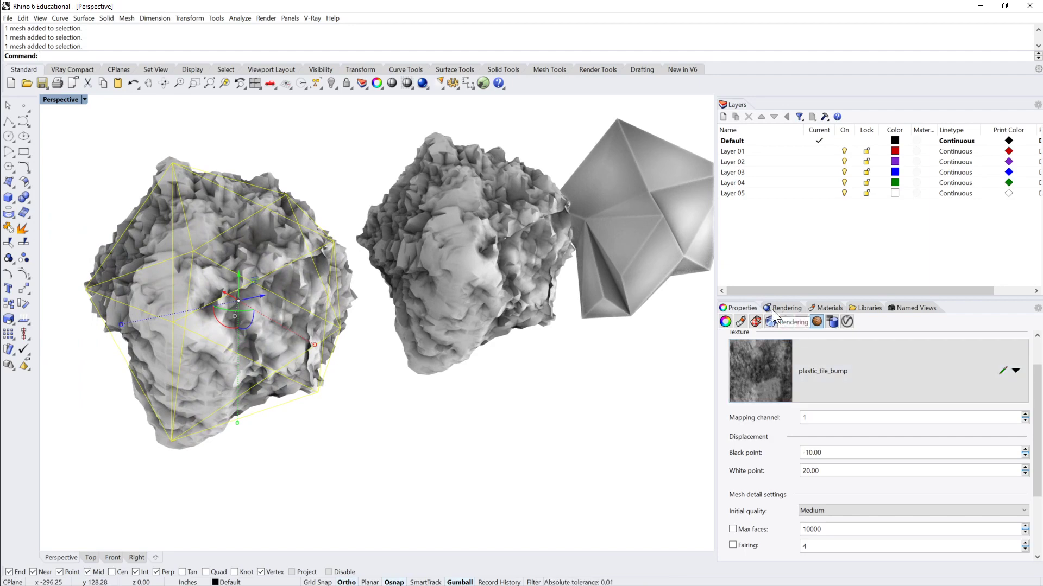
{"action": "left_click", "coordinate": [755, 322]}
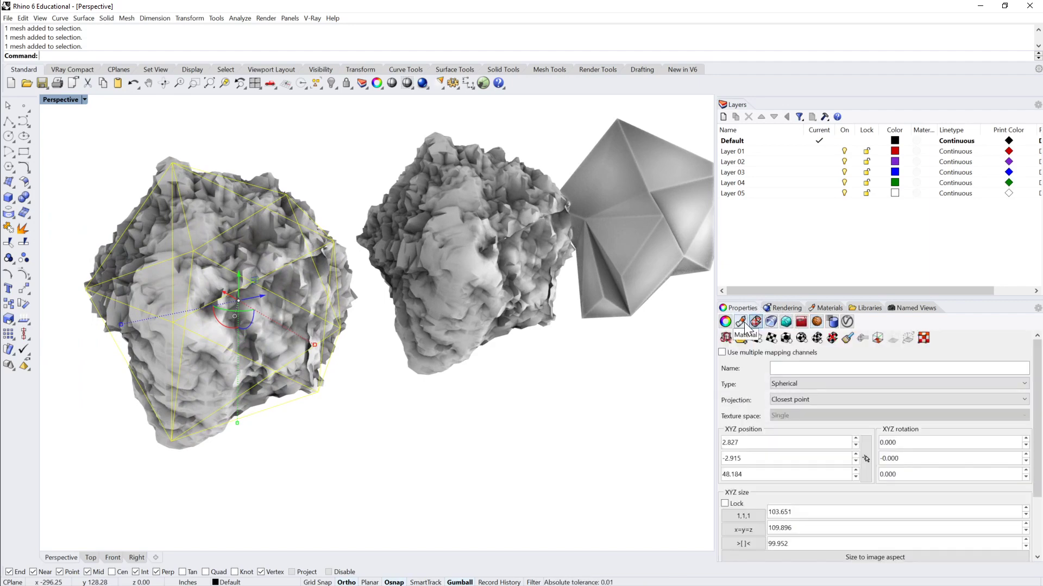
{"action": "left_click", "coordinate": [741, 321]}
{"action": "left_click", "coordinate": [950, 352]}
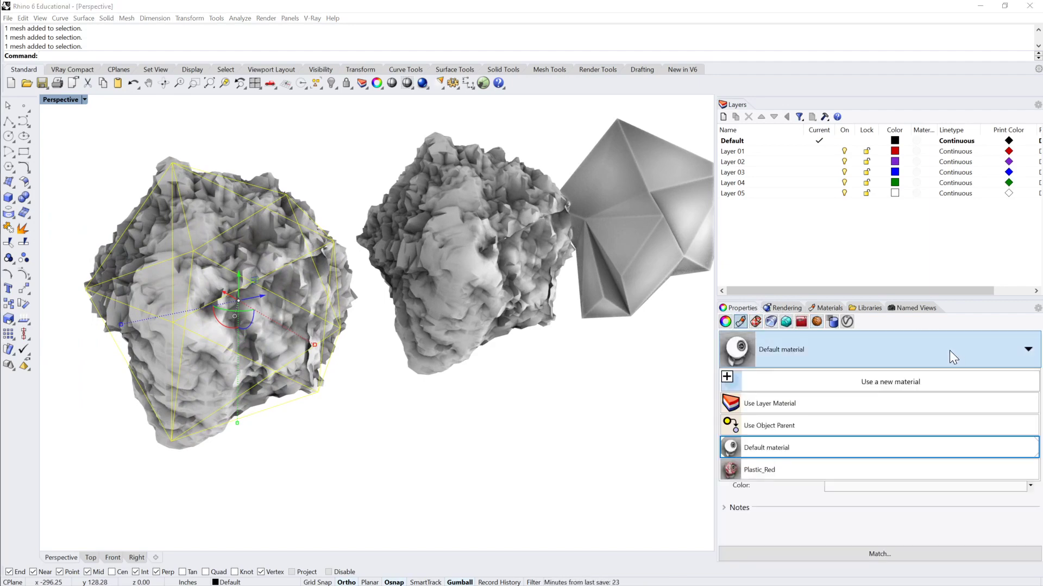
{"action": "left_click", "coordinate": [766, 471]}
{"action": "left_click", "coordinate": [519, 457]}
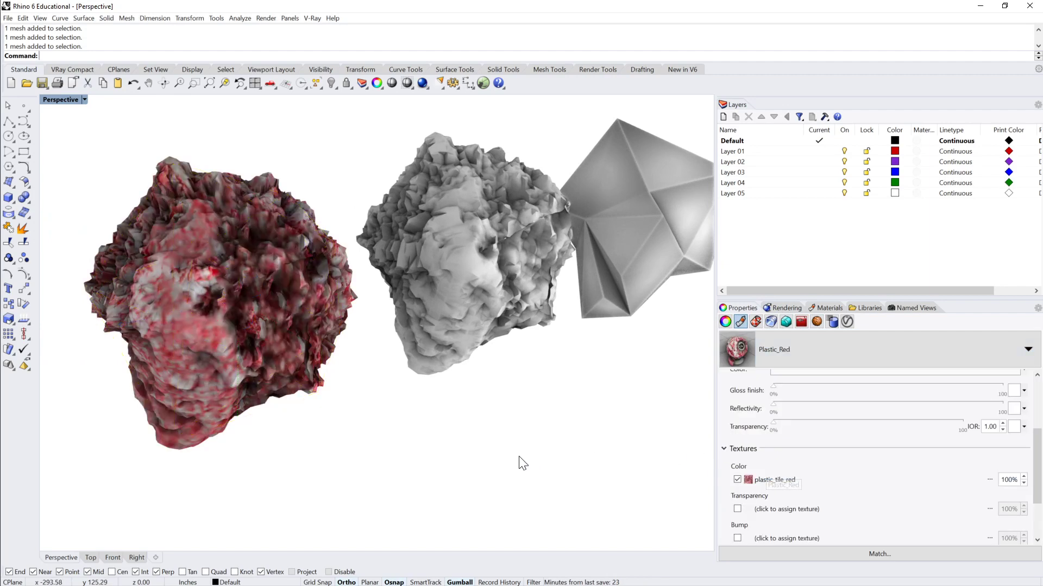
Step: Move the displaced original along the row, farther from its extracted copy, and inspect the texture across its surface
{"action": "right_click_drag", "start_coordinate": [519, 457], "coordinate": [516, 444]}
{"action": "scroll", "coordinate": [515, 443], "scroll_direction": "up", "scroll_amount": 3}
{"action": "left_click", "coordinate": [484, 327]}
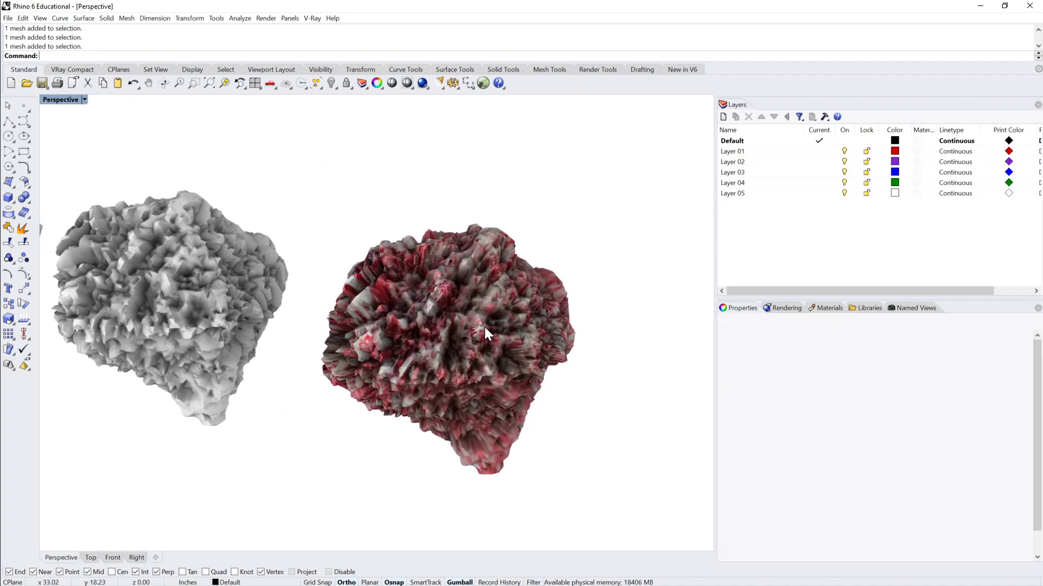
{"action": "right_click_drag", "start_coordinate": [485, 327], "coordinate": [484, 326]}
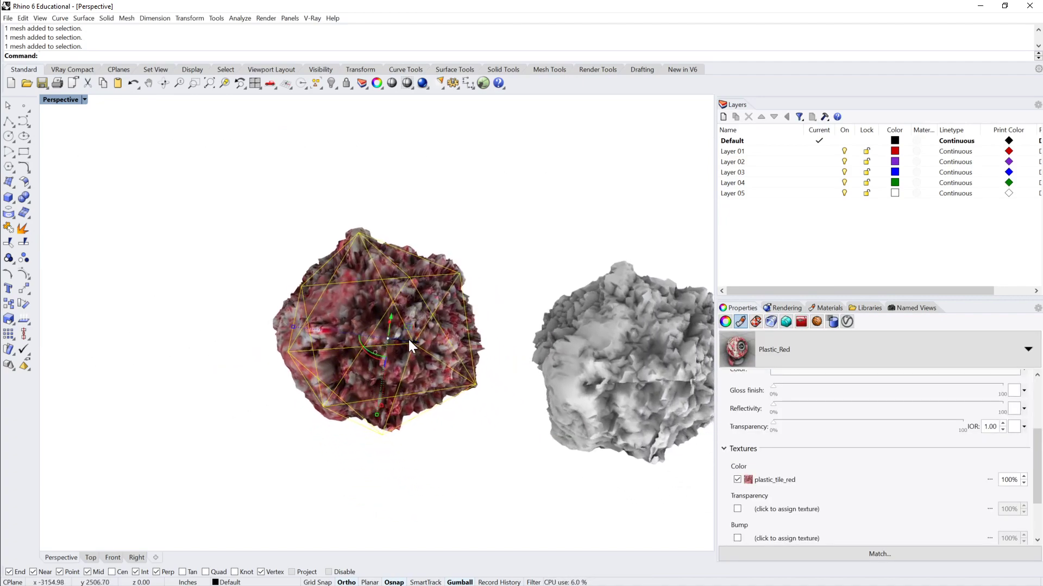
{"action": "left_click_drag", "start_coordinate": [409, 340], "coordinate": [341, 331]}
{"action": "left_click", "coordinate": [595, 221]}
{"action": "right_click_drag", "start_coordinate": [594, 242], "coordinate": [594, 242]}
{"action": "left_click", "coordinate": [451, 285]}
{"action": "right_click_drag", "start_coordinate": [451, 285], "coordinate": [451, 285]}
{"action": "left_click", "coordinate": [474, 234]}
{"action": "right_click_drag", "start_coordinate": [478, 240], "coordinate": [331, 281]}
{"action": "left_click", "coordinate": [331, 282]}
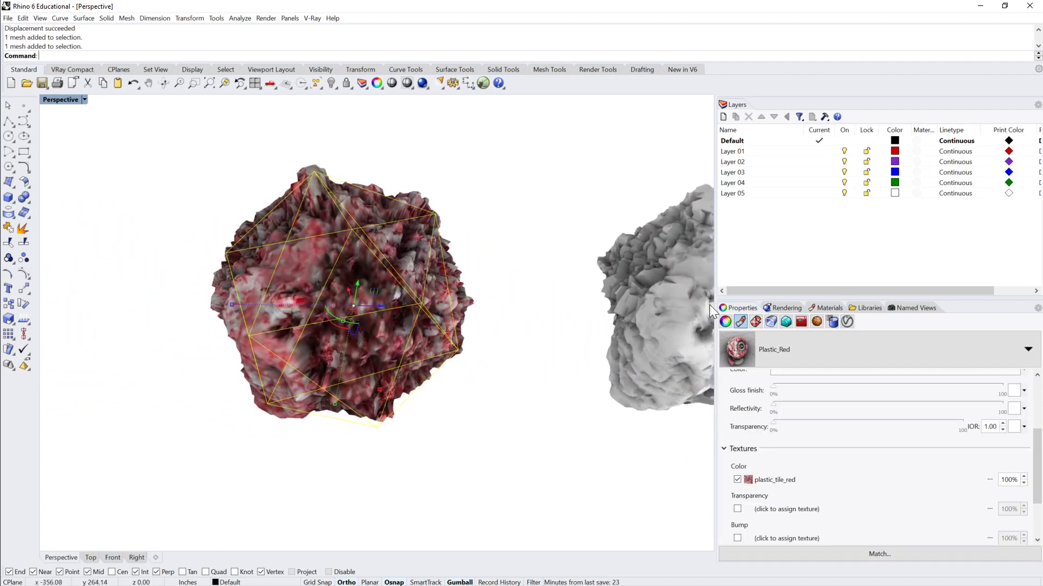
Step: Set the displaced original mesh back to the Default material
{"action": "left_click", "coordinate": [1027, 349]}
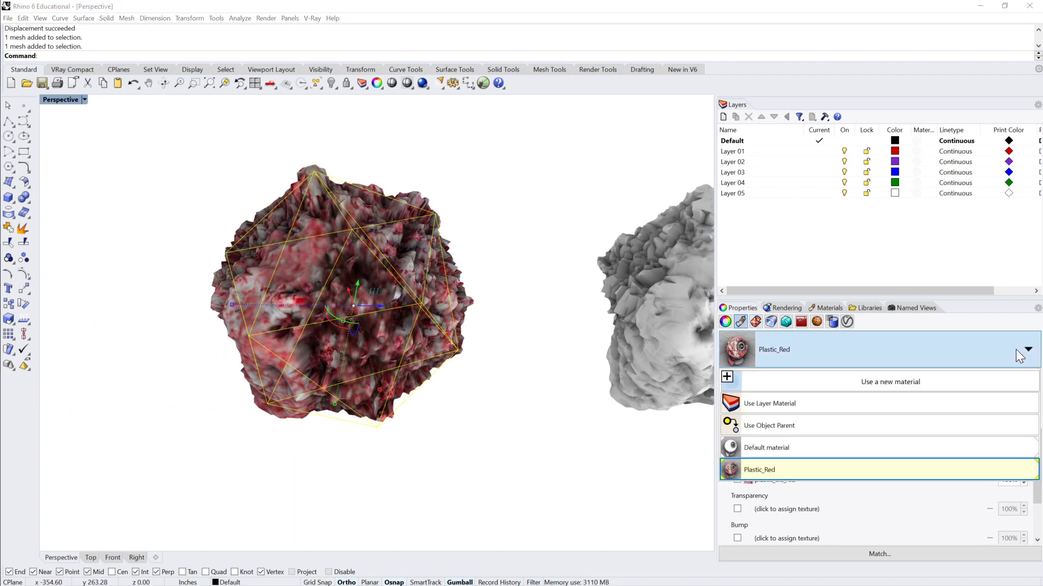
{"action": "left_click", "coordinate": [810, 444]}
{"action": "left_click", "coordinate": [525, 180]}
{"action": "left_click", "coordinate": [334, 268]}
{"action": "right_click_drag", "start_coordinate": [335, 268], "coordinate": [375, 269]}
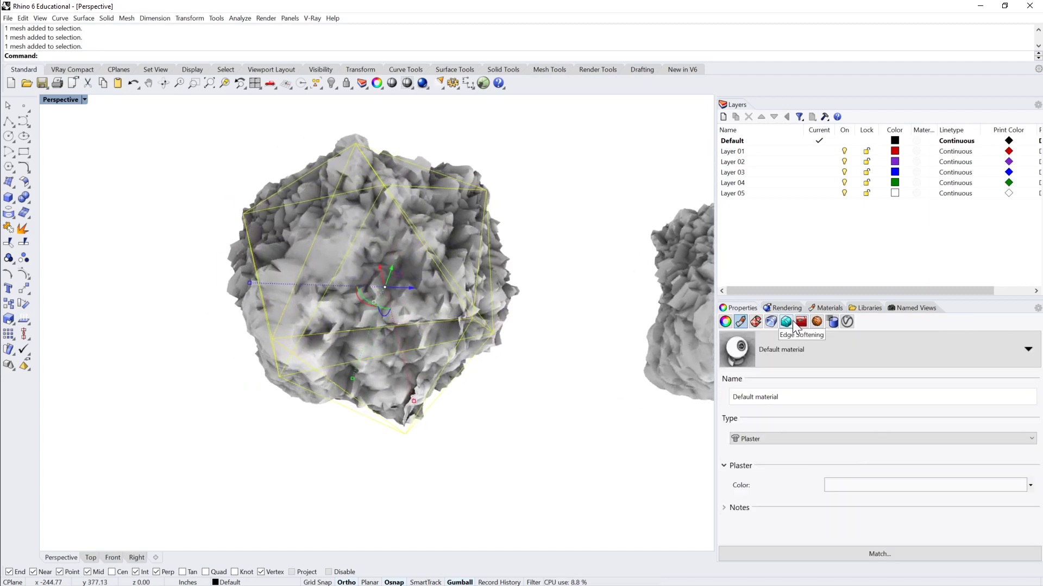
Step: Examine the displacement, material and texture mapping settings of the displaced original mesh
{"action": "right_click_drag", "start_coordinate": [521, 228], "coordinate": [473, 258]}
{"action": "left_click", "coordinate": [566, 217]}
{"action": "left_click", "coordinate": [474, 259]}
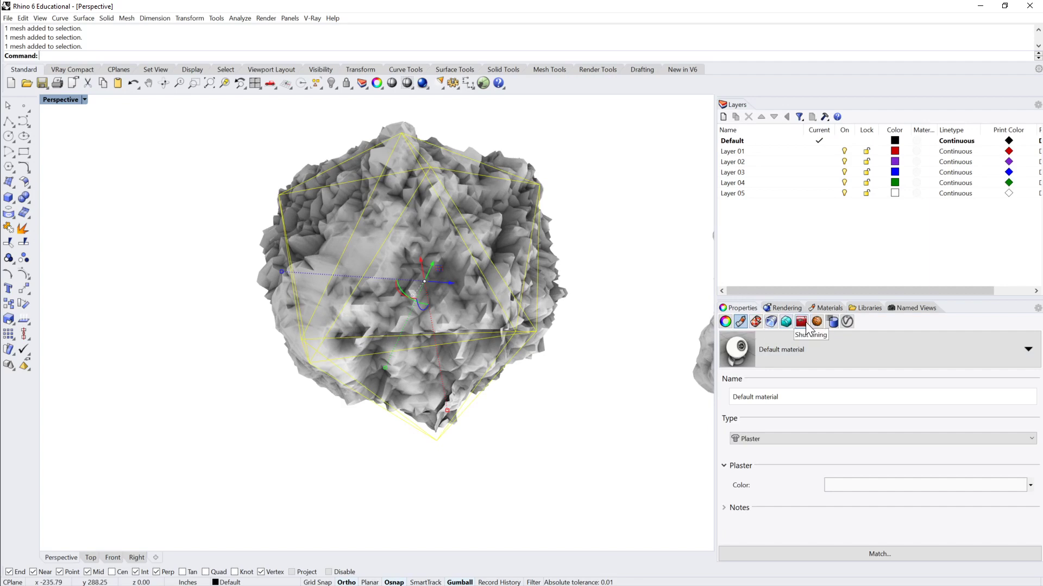
{"action": "left_click", "coordinate": [817, 324]}
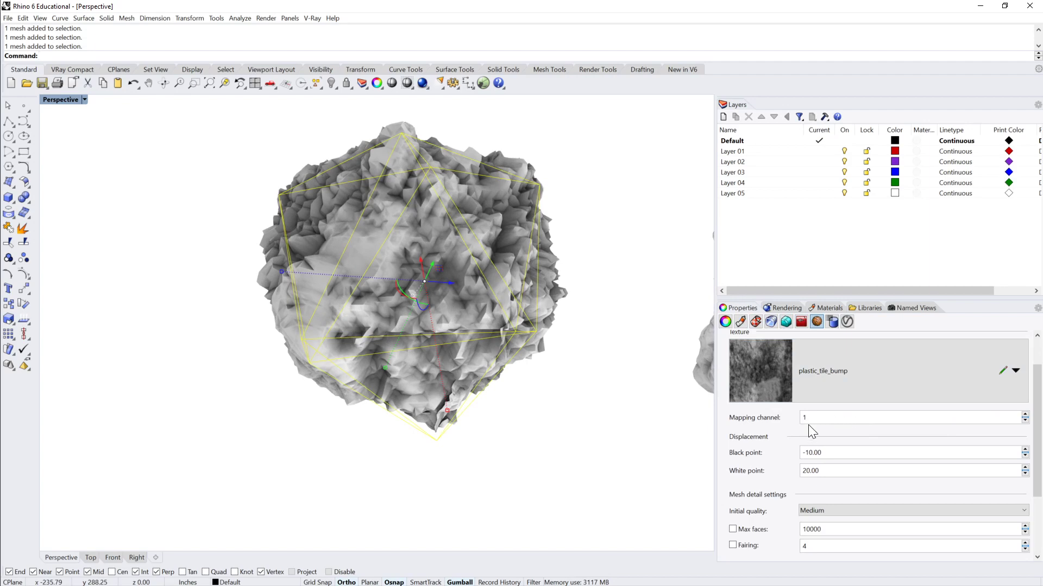
{"action": "left_click", "coordinate": [740, 323]}
{"action": "left_click", "coordinate": [755, 322]}
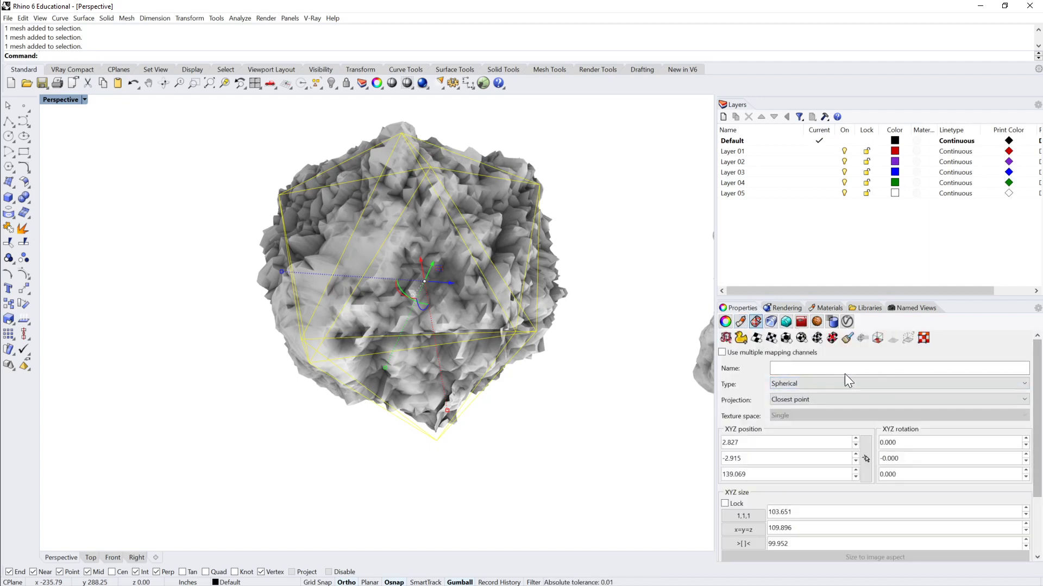
{"action": "left_click", "coordinate": [789, 367]}
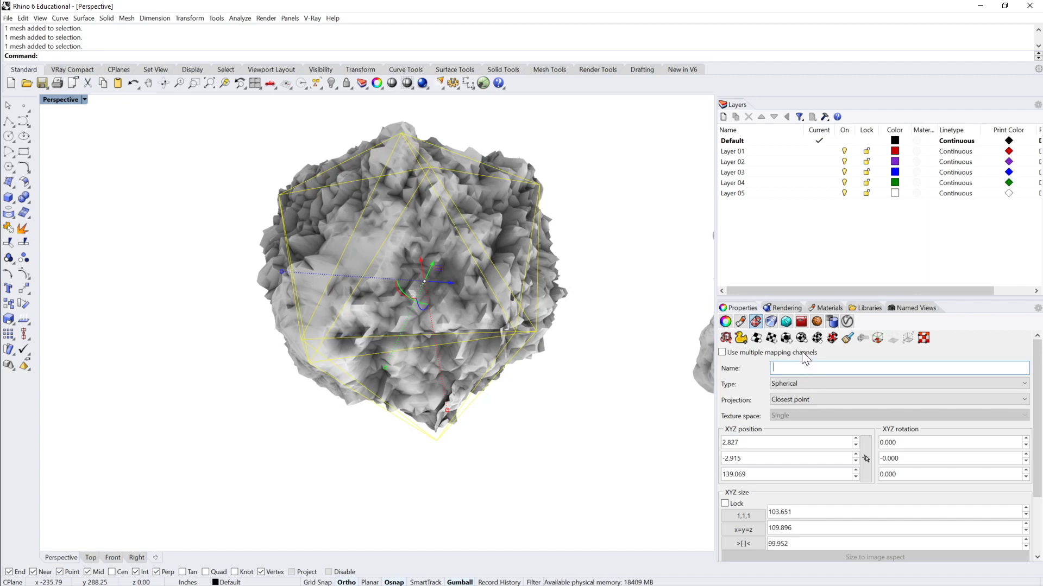
Step: Enable multiple mapping channels for the displaced original and compare its spherical channel with the displacement's mapping channel
{"action": "left_click", "coordinate": [723, 353]}
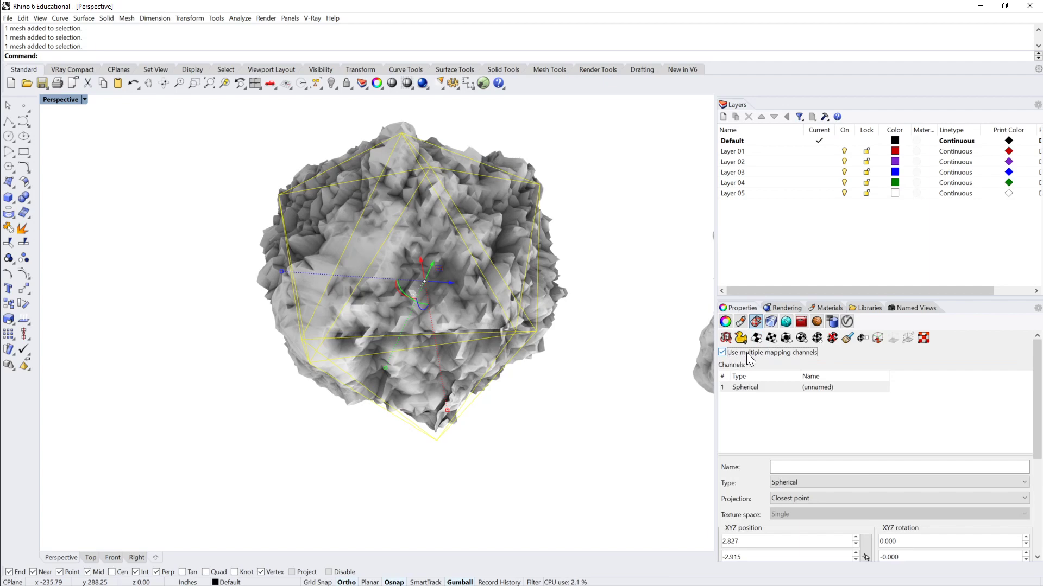
{"action": "left_click", "coordinate": [745, 389]}
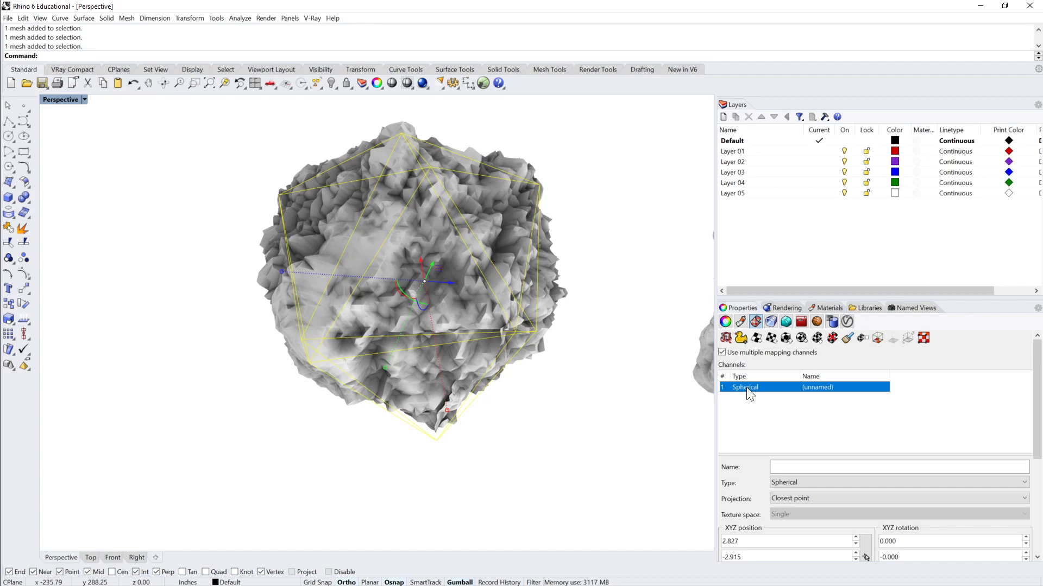
{"action": "left_click", "coordinate": [817, 321]}
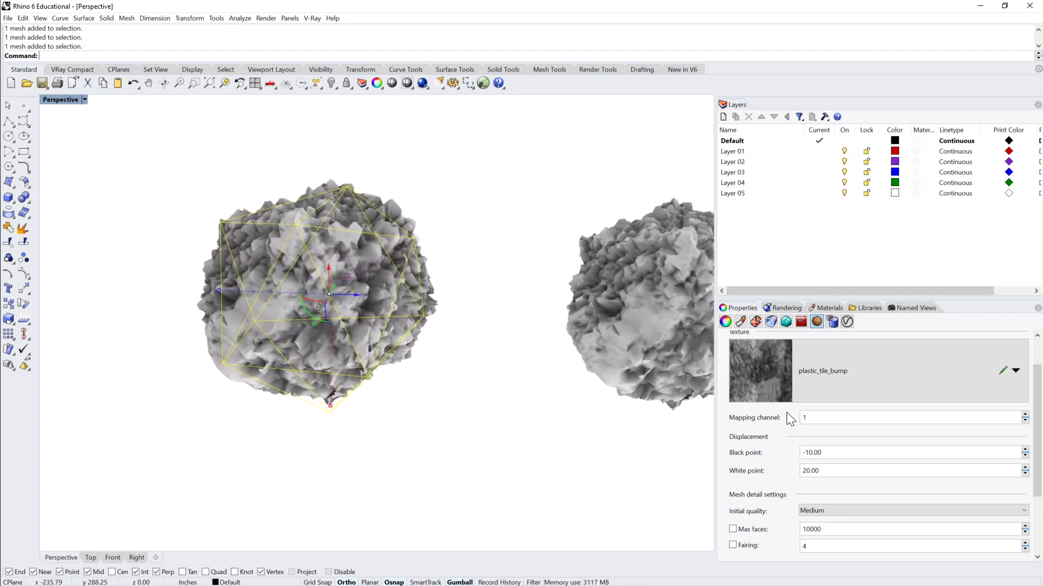
{"action": "left_click", "coordinate": [757, 324]}
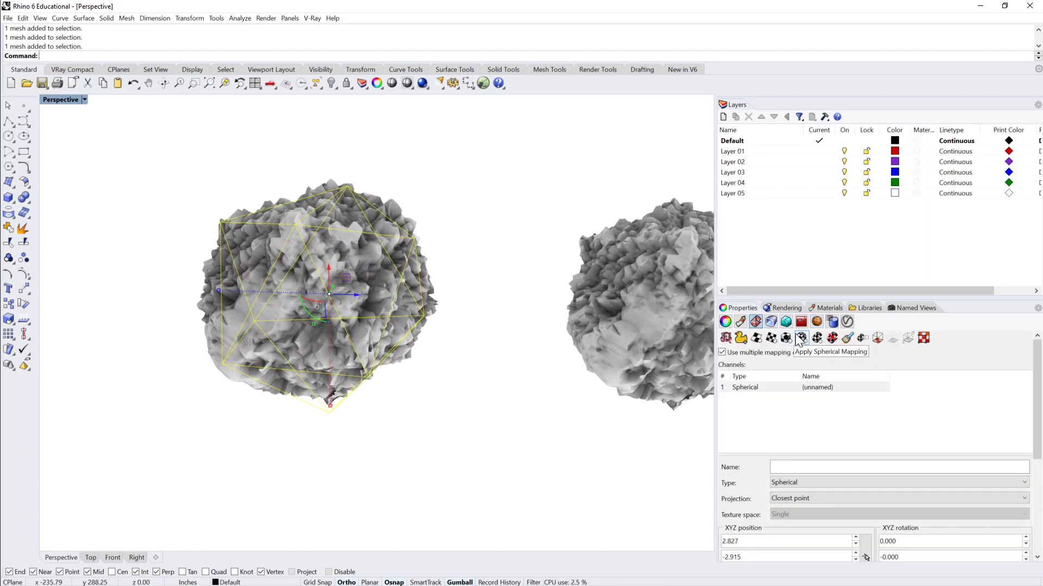
{"action": "scroll", "coordinate": [574, 300], "scroll_direction": "down", "scroll_amount": 5}
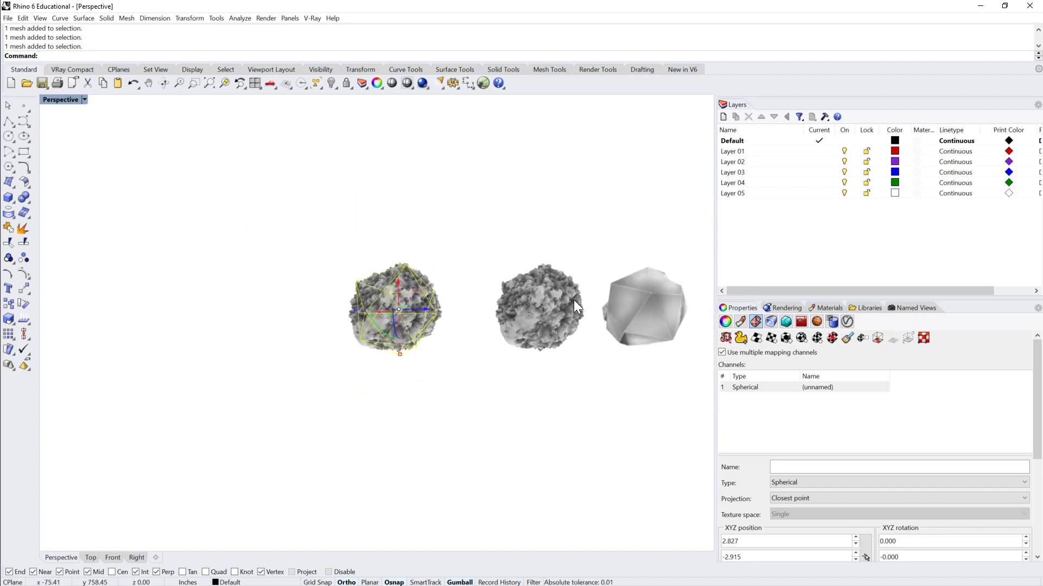
{"action": "right_click_drag", "start_coordinate": [548, 312], "coordinate": [536, 316]}
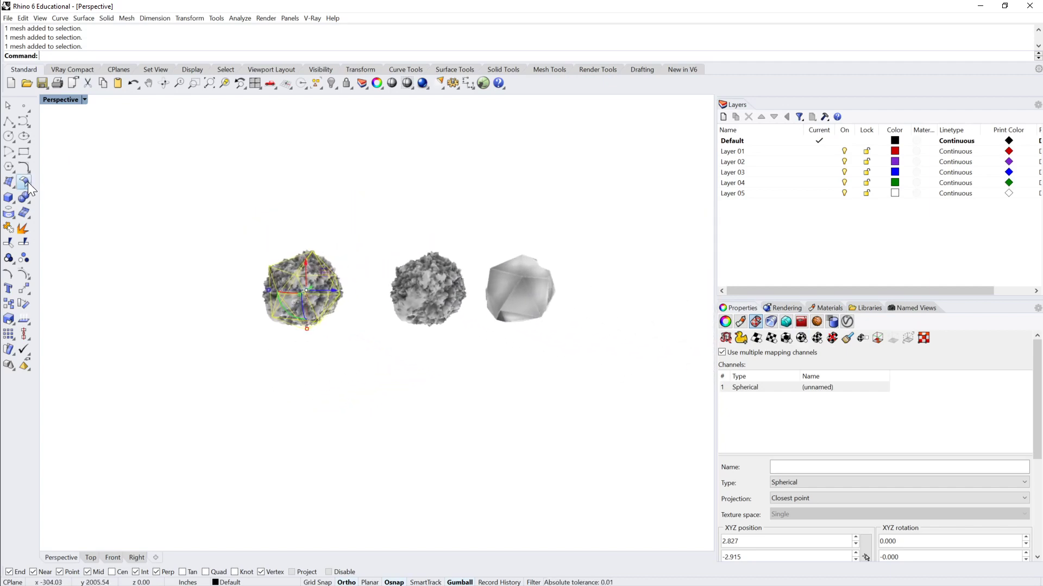
{"action": "left_click", "coordinate": [8, 198]}
{"action": "left_click", "coordinate": [580, 302]}
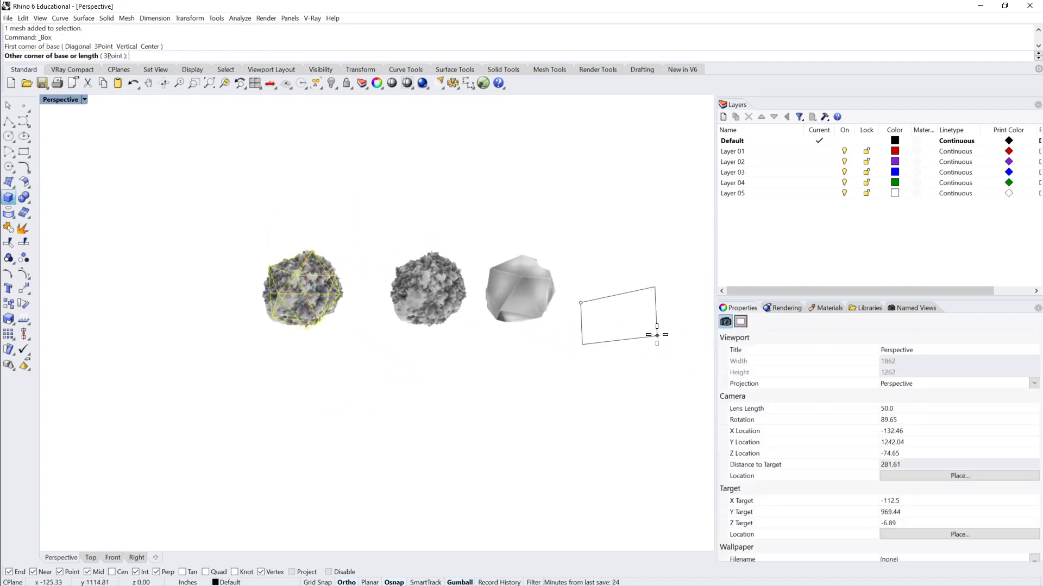
{"action": "right_click_drag", "start_coordinate": [645, 326], "coordinate": [372, 326]}
{"action": "key", "text": "Escape"}
Step: Switch the perspective viewport to Wireframe display and draw a roughly cubic box on the ground plane beside the meshes
{"action": "left_click", "coordinate": [84, 100]}
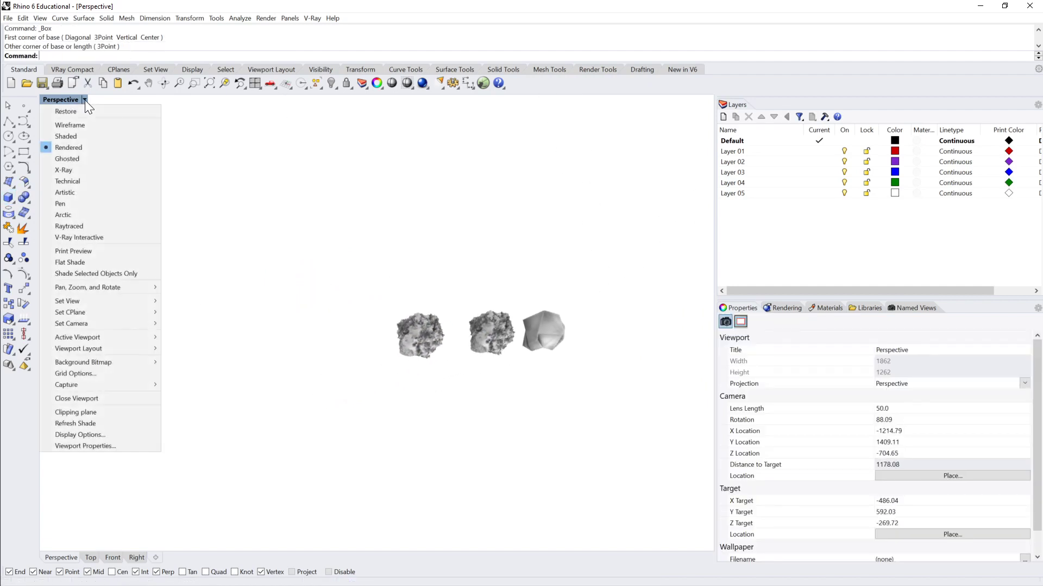
{"action": "left_click", "coordinate": [81, 124]}
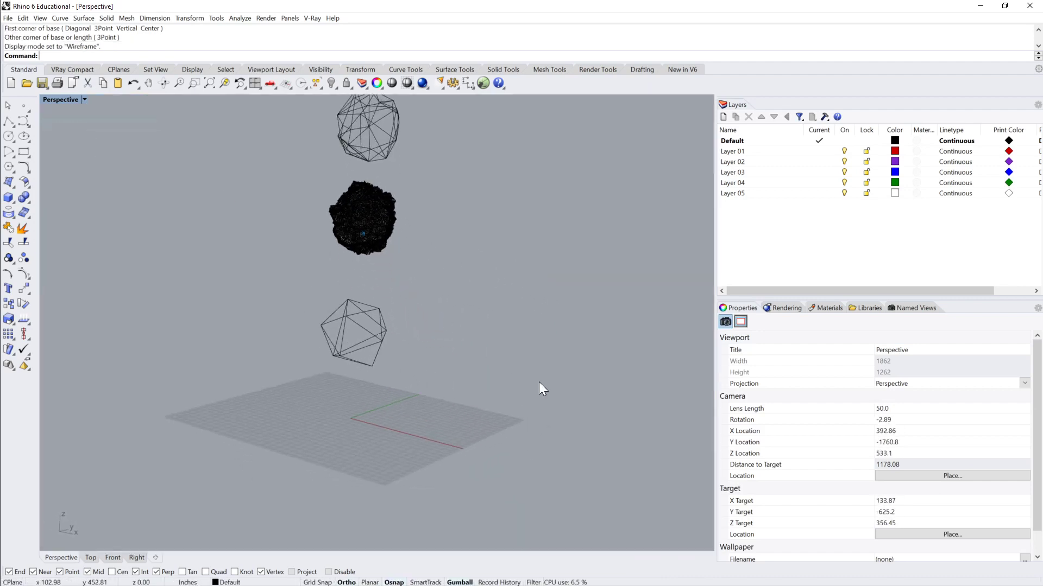
{"action": "left_click", "coordinate": [8, 198]}
{"action": "left_click", "coordinate": [465, 394]}
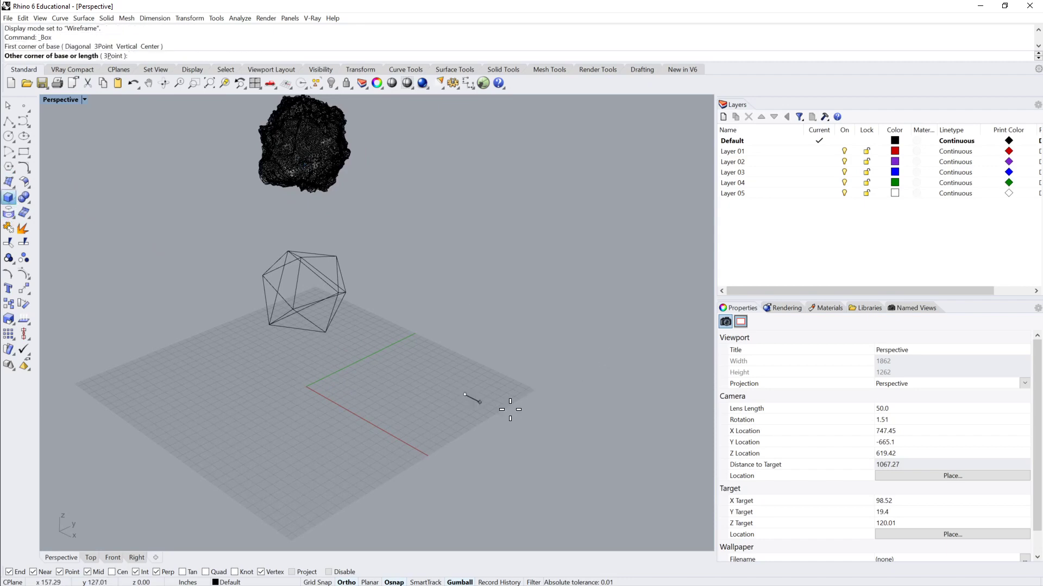
{"action": "left_click", "coordinate": [597, 384]}
{"action": "left_click", "coordinate": [631, 321]}
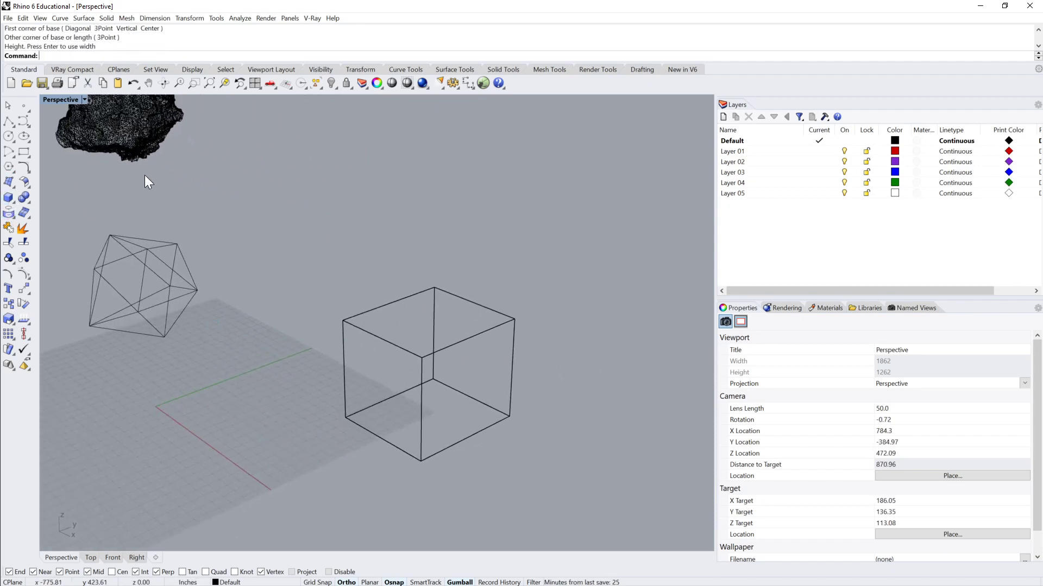
Step: Try Shaded display in the perspective viewport, select the new box, and switch the viewport to Rendered display
{"action": "left_click", "coordinate": [84, 100]}
{"action": "left_click", "coordinate": [74, 136]}
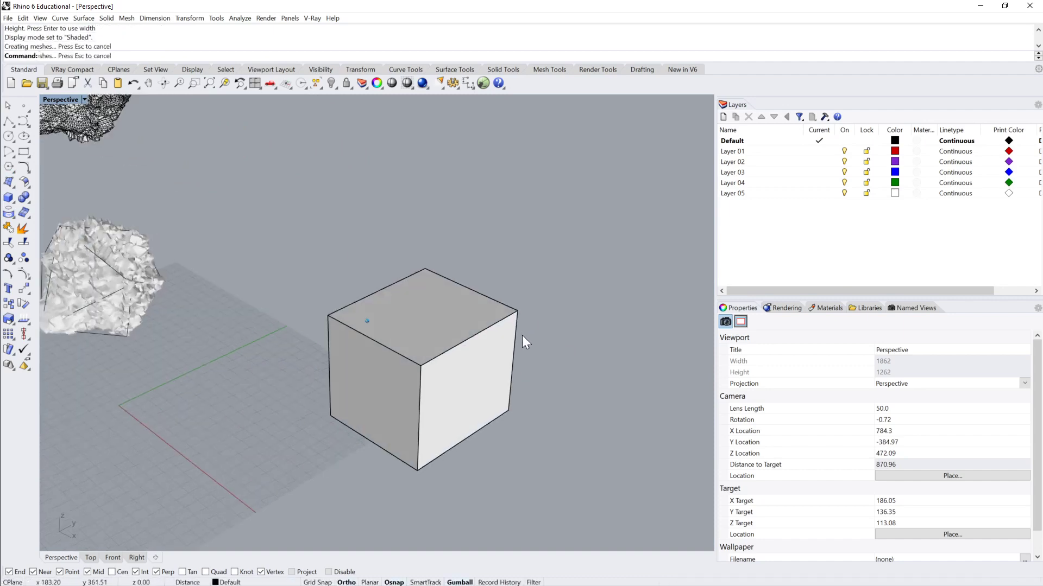
{"action": "left_click", "coordinate": [471, 328]}
{"action": "left_click", "coordinate": [84, 99]}
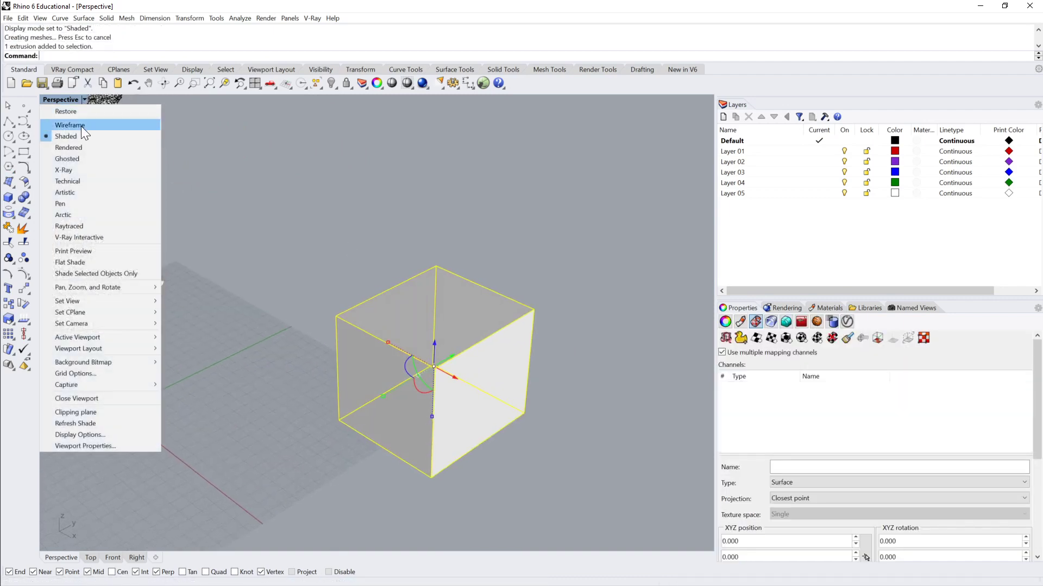
{"action": "left_click", "coordinate": [77, 147]}
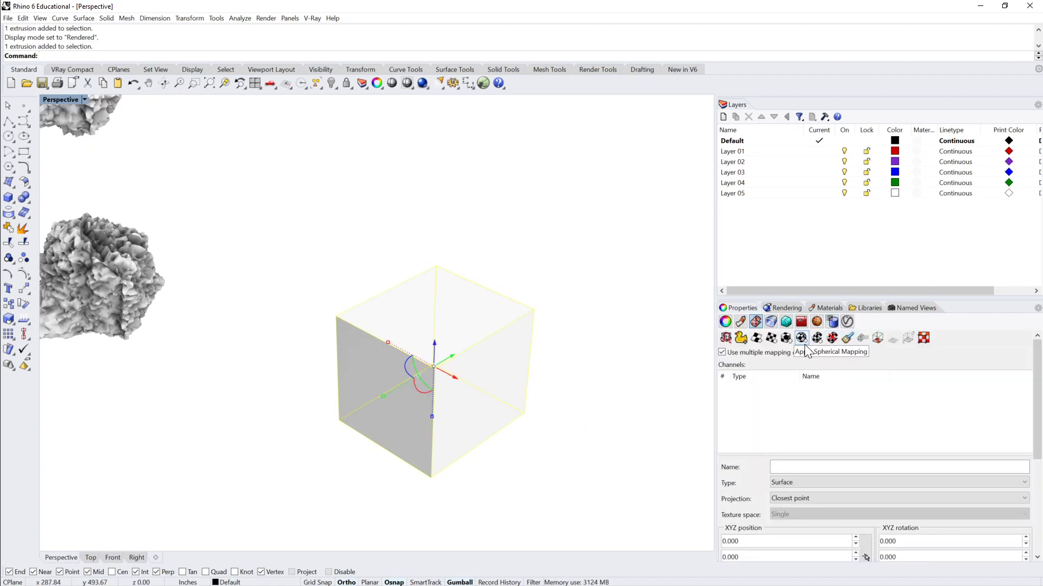
Step: Assign the existing plastic_tile_bump texture to the selected box's displacement
{"action": "left_click", "coordinate": [817, 321]}
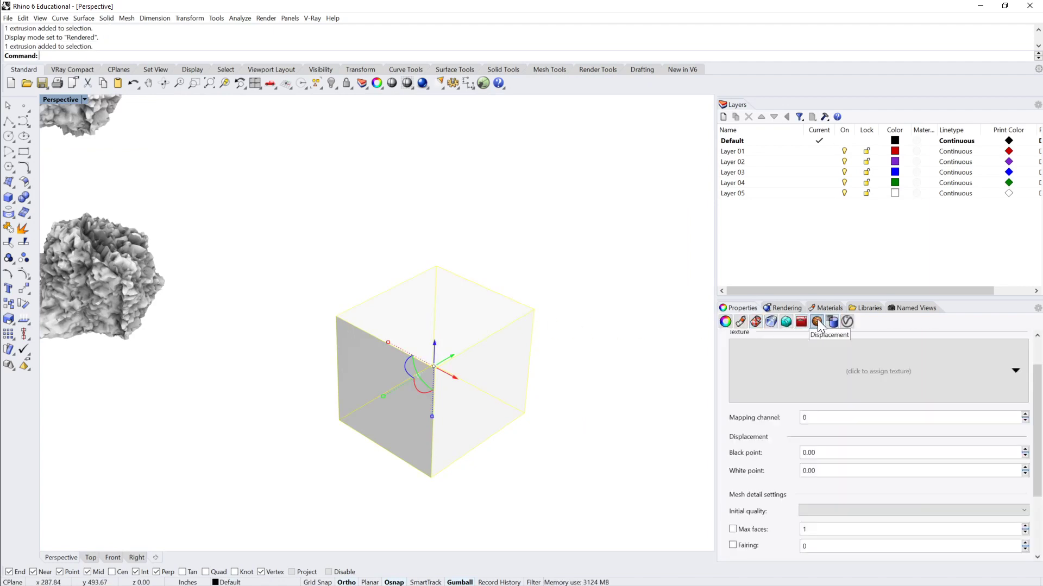
{"action": "left_click", "coordinate": [1014, 371]}
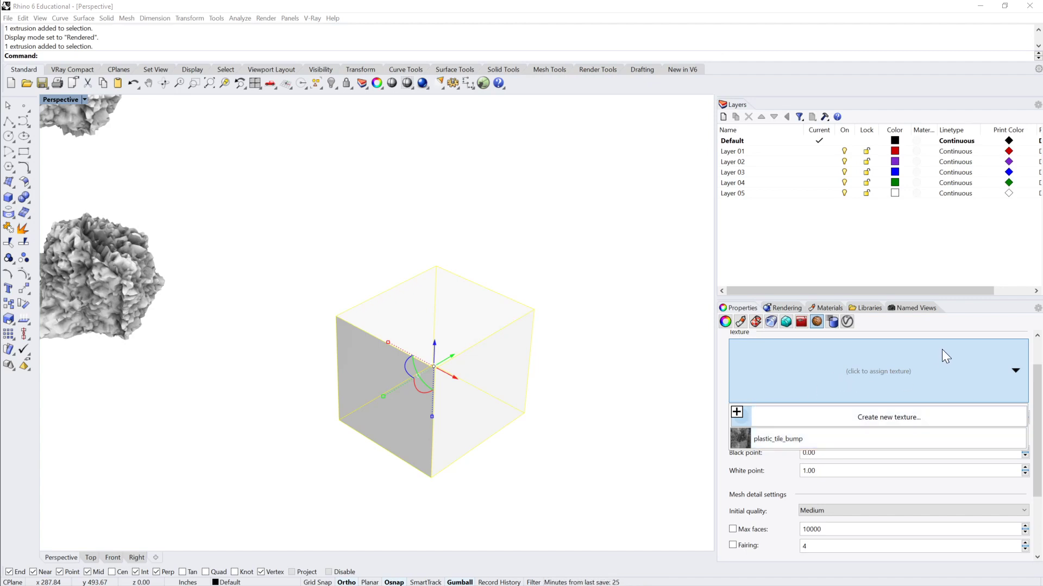
{"action": "left_click", "coordinate": [788, 441]}
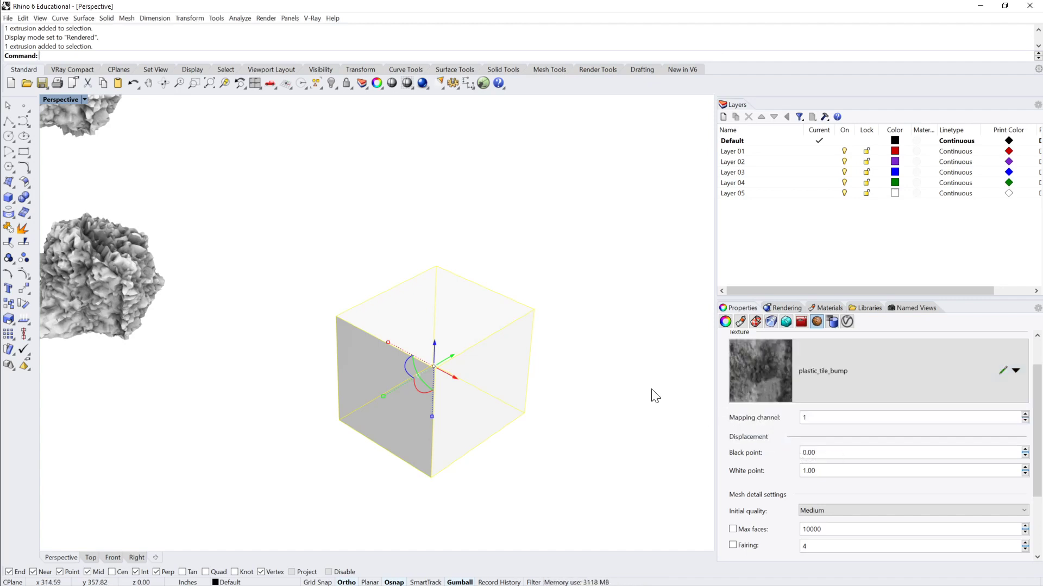
{"action": "scroll", "coordinate": [658, 380], "scroll_direction": "up", "scroll_amount": 2}
{"action": "left_click", "coordinate": [562, 359]}
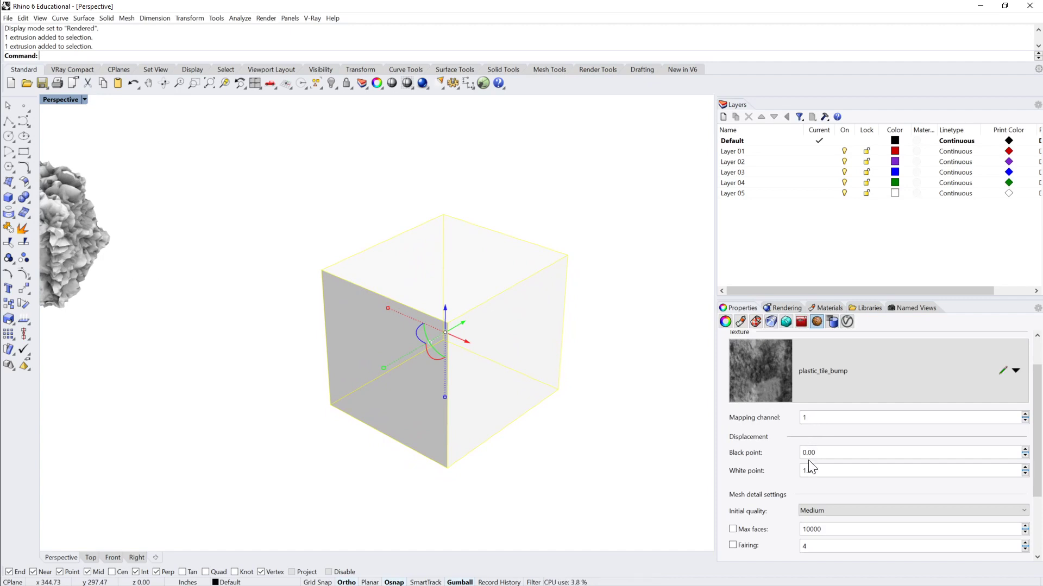
Step: Apply a capped box mapping to the box, using its bounding box and World coordinates, on mapping channel 1
{"action": "left_click", "coordinate": [755, 320]}
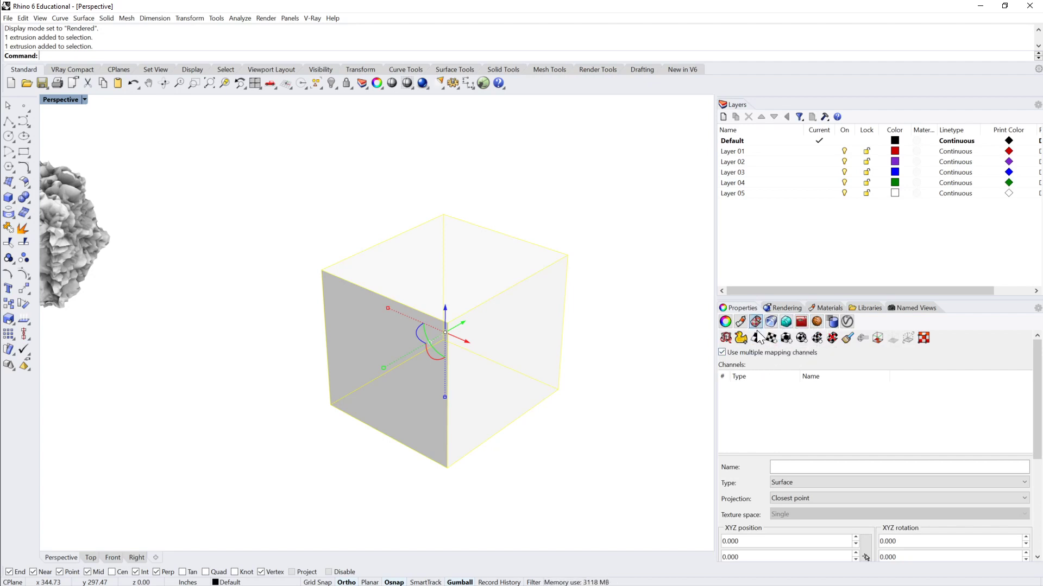
{"action": "left_click", "coordinate": [785, 338]}
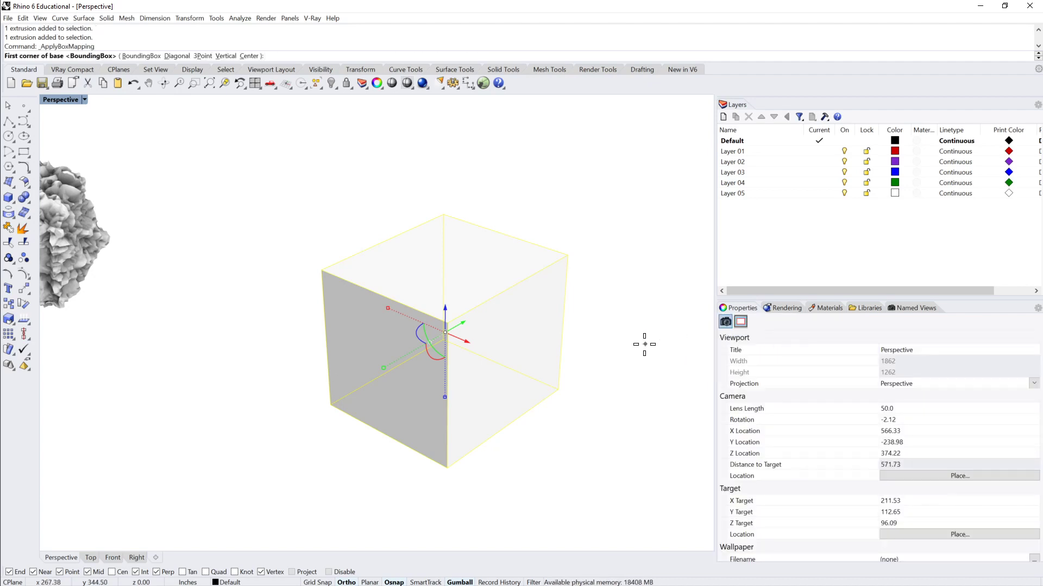
{"action": "key", "text": "Return"}
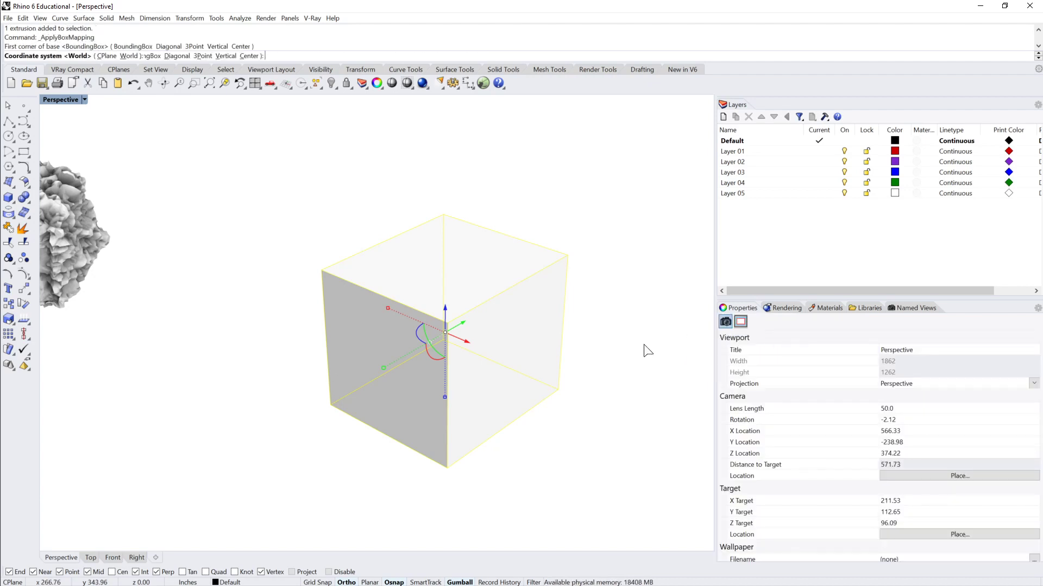
{"action": "key", "text": "Return"}
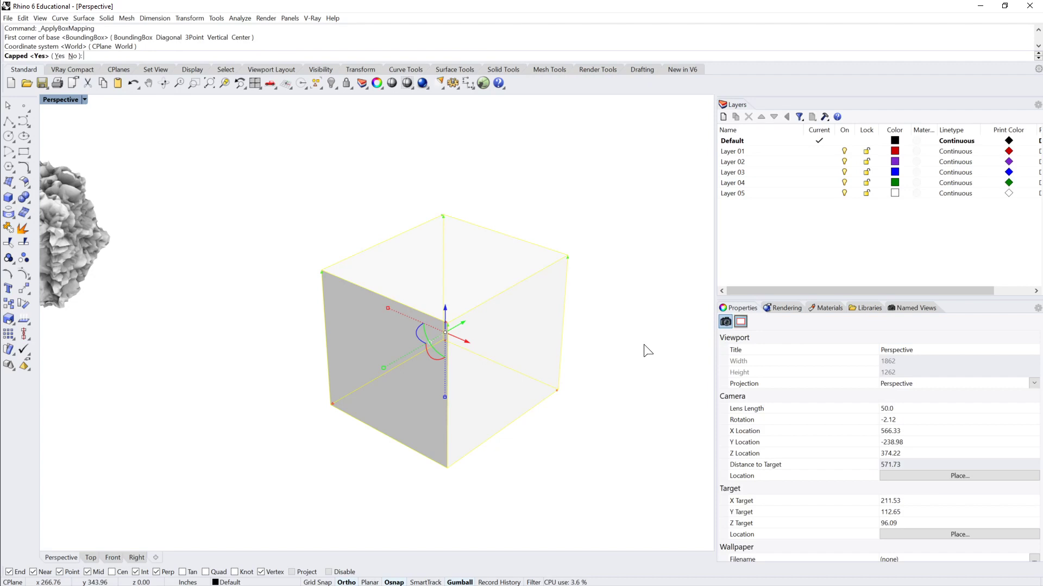
{"action": "key", "text": "Return"}
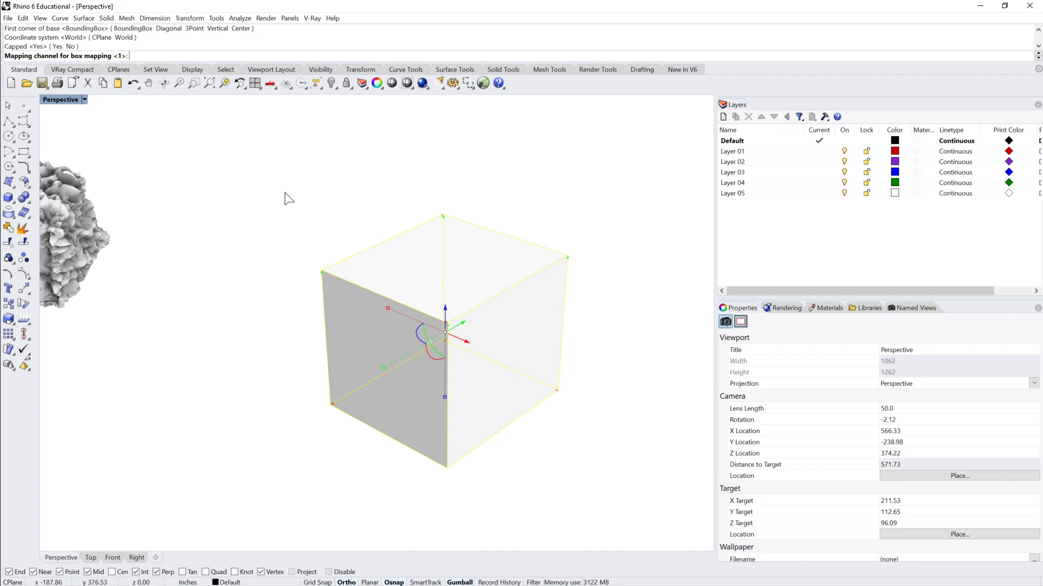
{"action": "key", "text": "Return"}
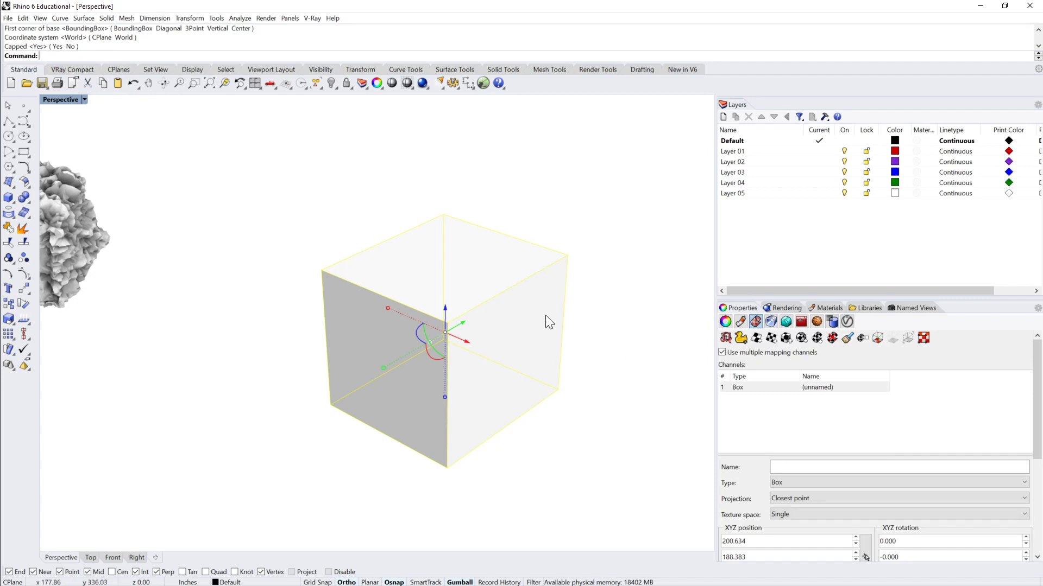
Step: Set the box's displacement white point to 40 and turn its displacement on
{"action": "left_click", "coordinate": [817, 325]}
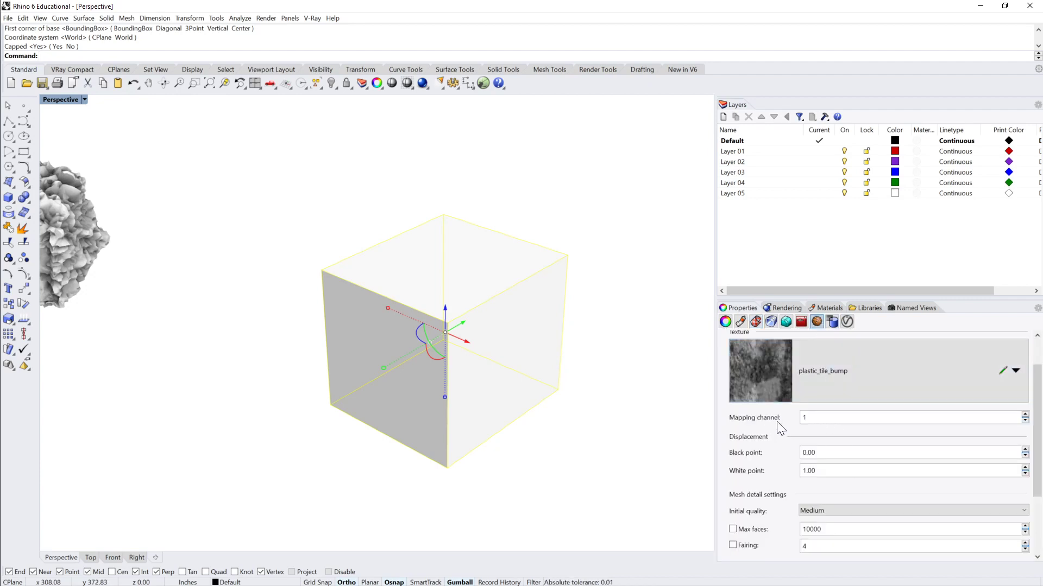
{"action": "left_click", "coordinate": [824, 472]}
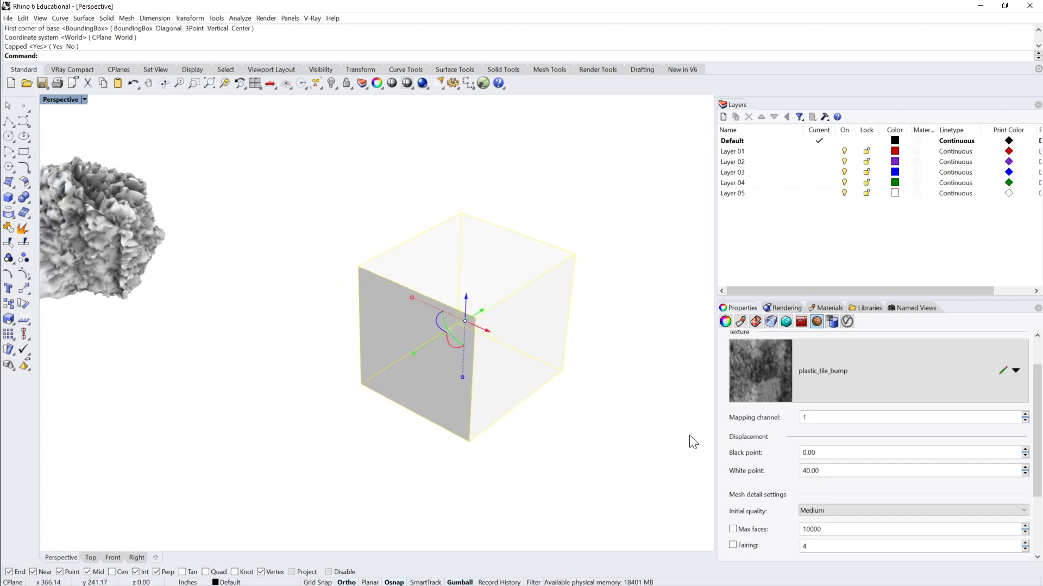
{"action": "left_click", "coordinate": [642, 364]}
{"action": "left_click", "coordinate": [498, 315]}
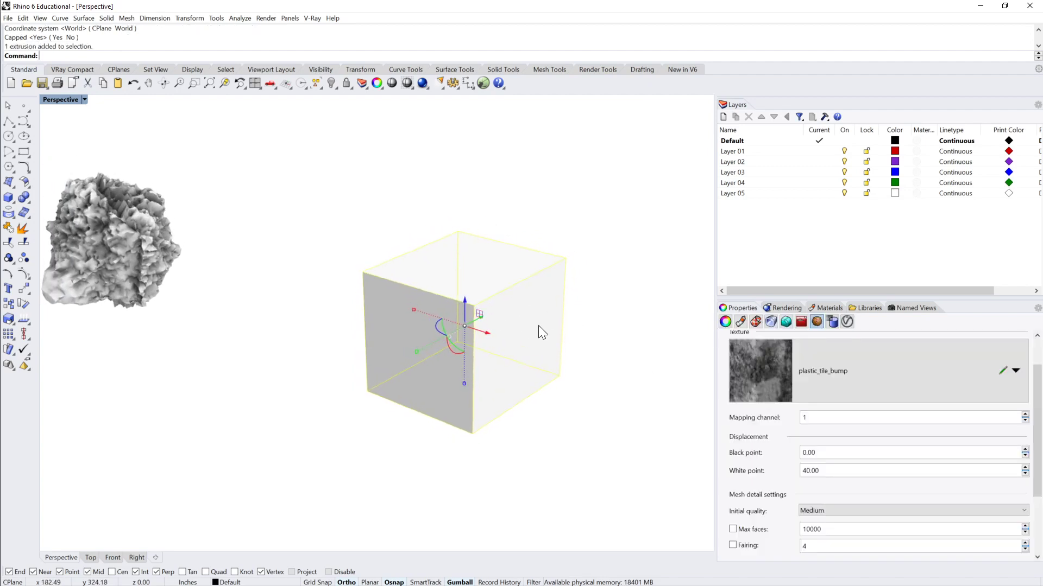
{"action": "left_click", "coordinate": [1015, 371]}
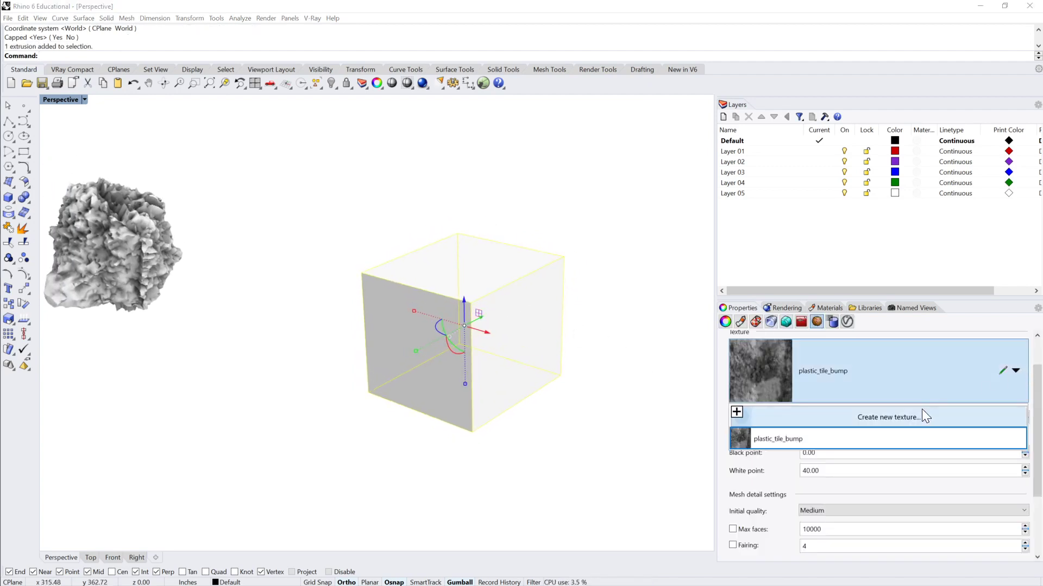
{"action": "left_click", "coordinate": [577, 363]}
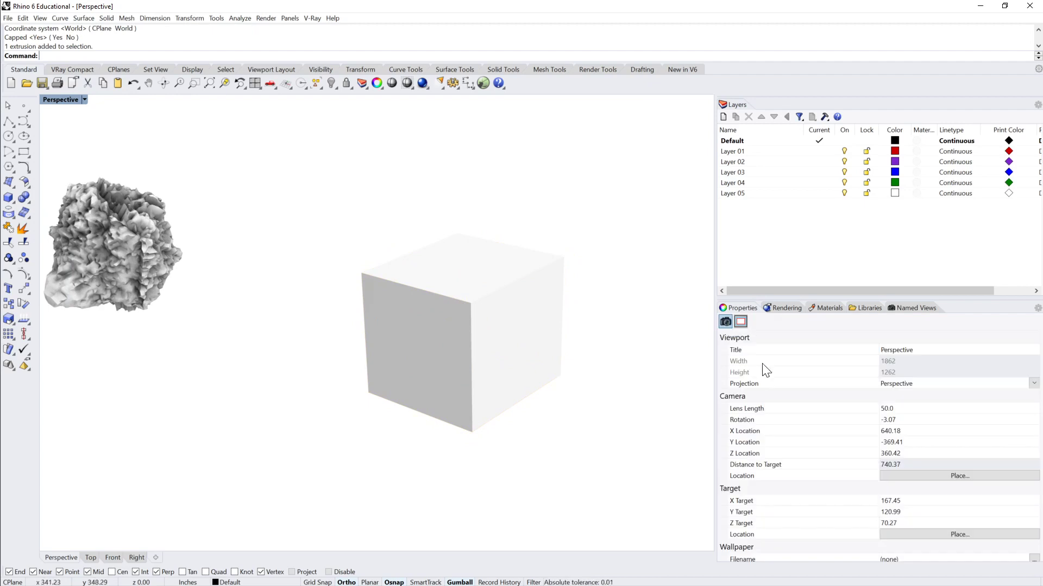
{"action": "left_click", "coordinate": [490, 325]}
{"action": "scroll", "coordinate": [906, 359], "scroll_direction": "up", "scroll_amount": 2}
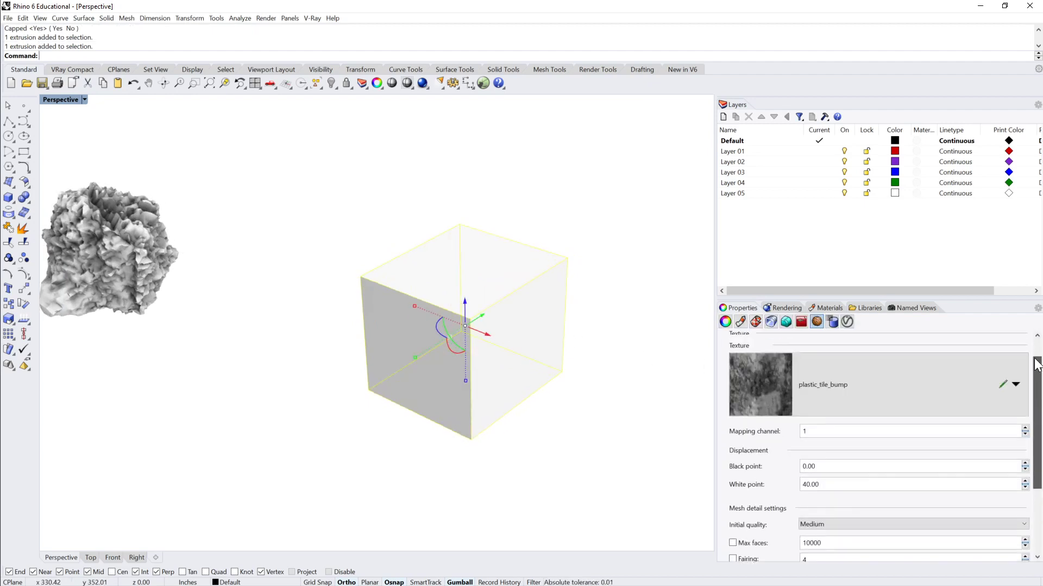
{"action": "left_click", "coordinate": [731, 360]}
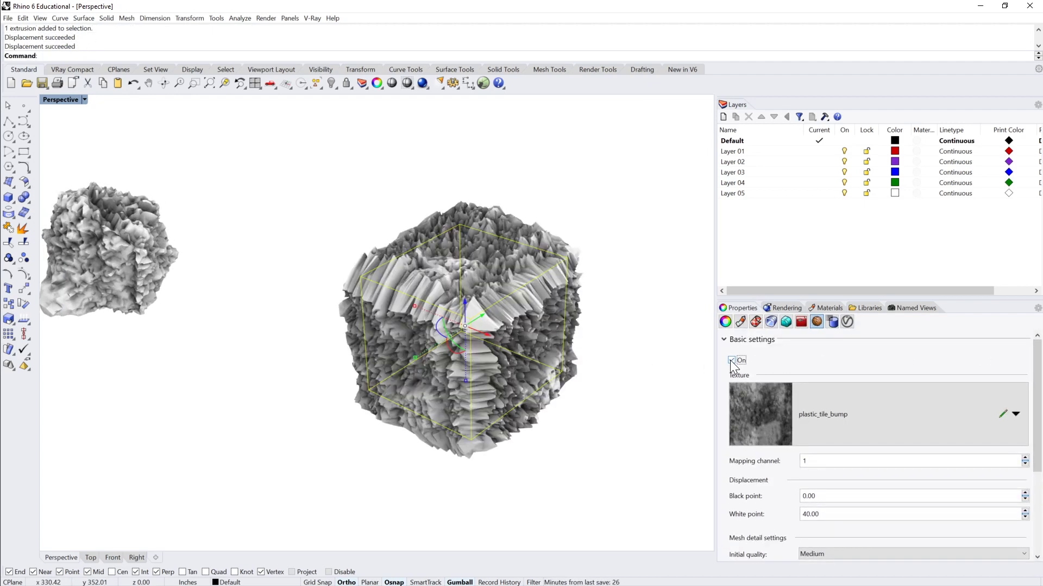
Step: Try a displacement white point of 20 on the box and reduce it further to 10
{"action": "left_click", "coordinate": [655, 358]}
{"action": "right_click_drag", "start_coordinate": [651, 358], "coordinate": [517, 353]}
{"action": "left_click", "coordinate": [503, 353]}
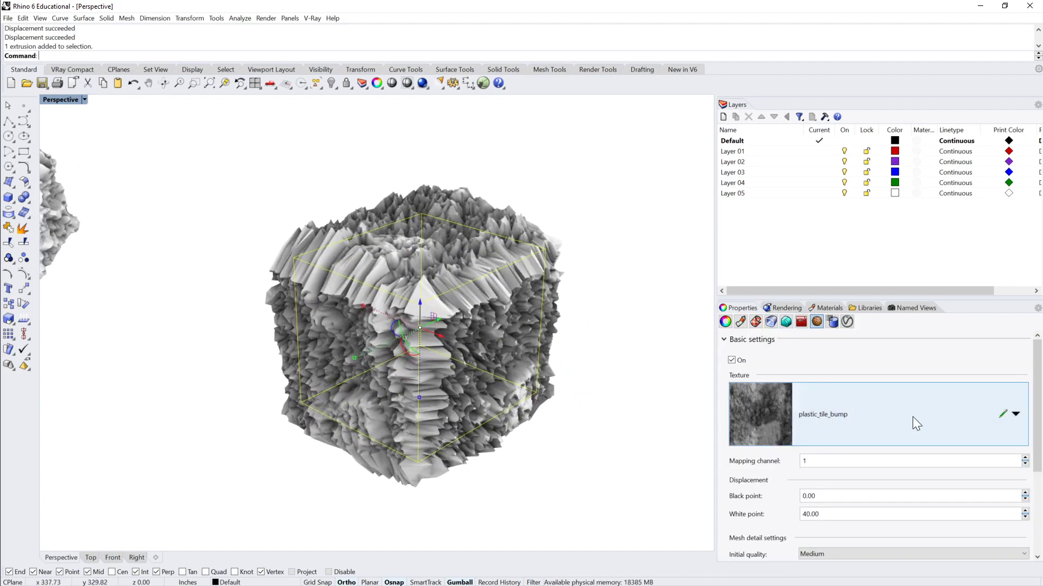
{"action": "scroll", "coordinate": [912, 416], "scroll_direction": "down", "scroll_amount": 2}
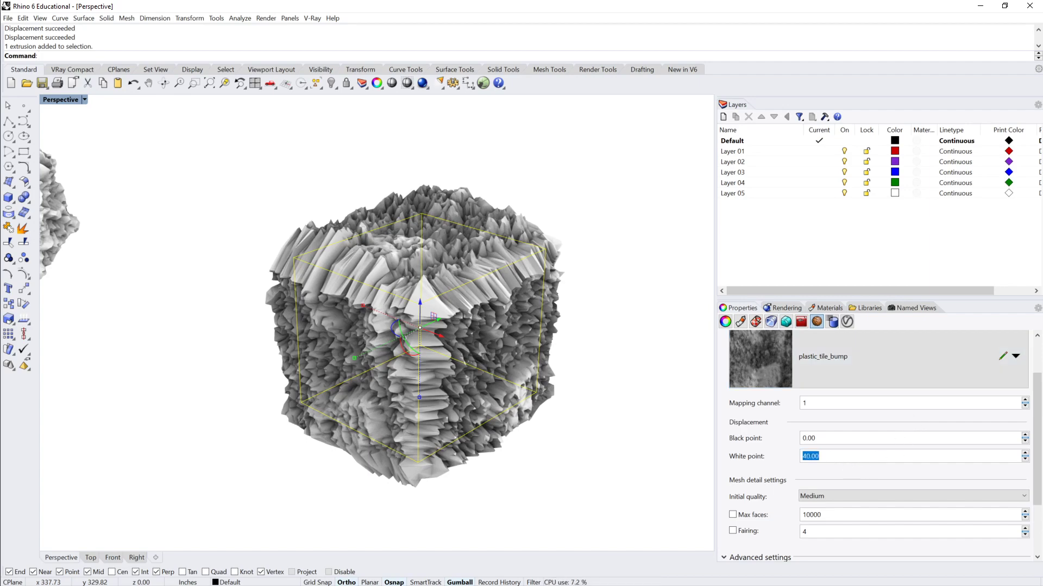
{"action": "key", "text": "Return"}
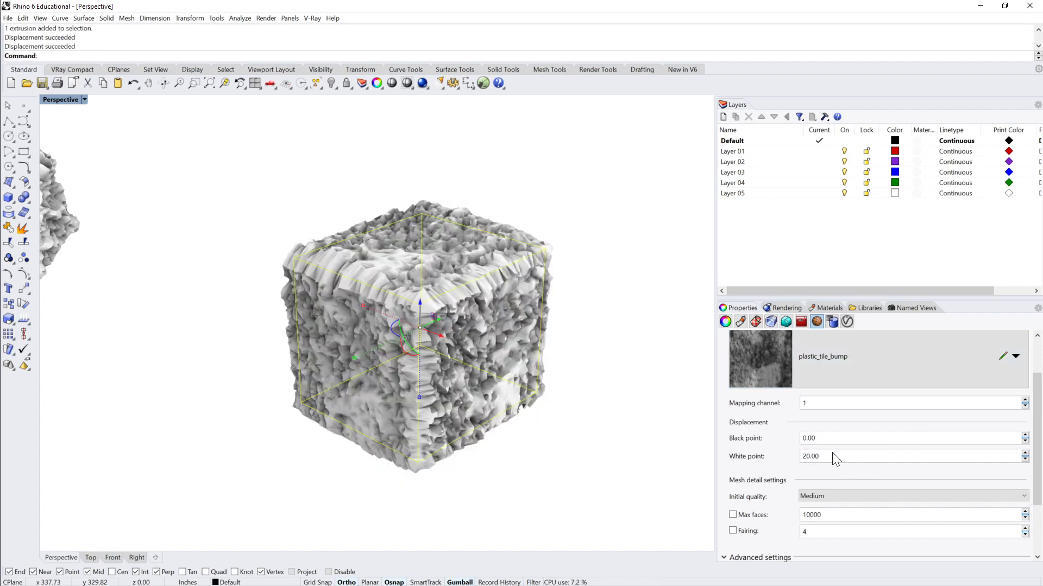
{"action": "double_click", "coordinate": [837, 457]}
{"action": "type", "text": "10"}
{"action": "key", "text": "Return"}
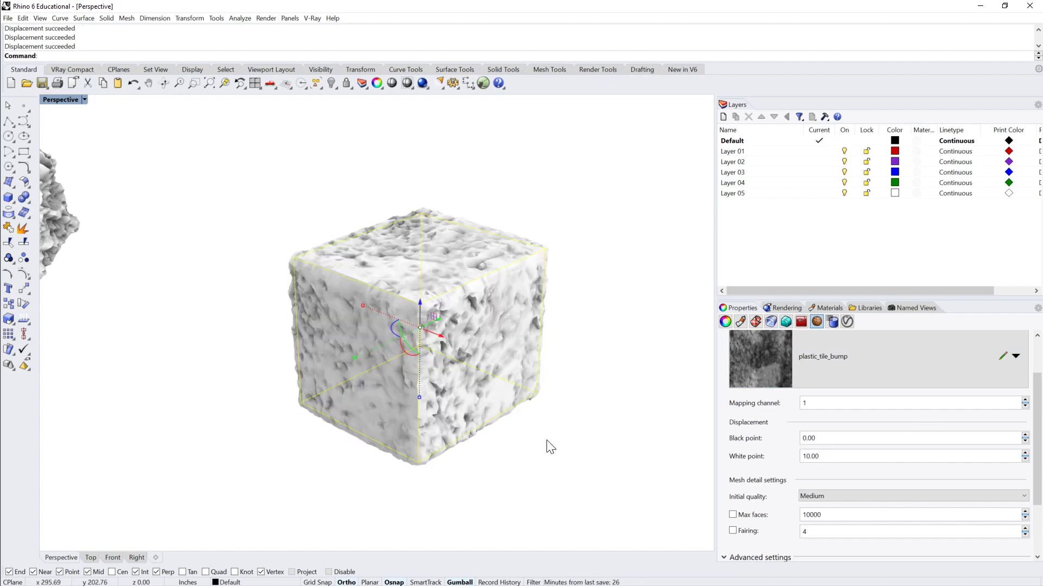
Step: Examine the displaced box's faces, edges and corners up close from several sides
{"action": "left_click", "coordinate": [550, 447]}
{"action": "scroll", "coordinate": [453, 292], "scroll_direction": "up", "scroll_amount": 2}
{"action": "left_click", "coordinate": [453, 287]}
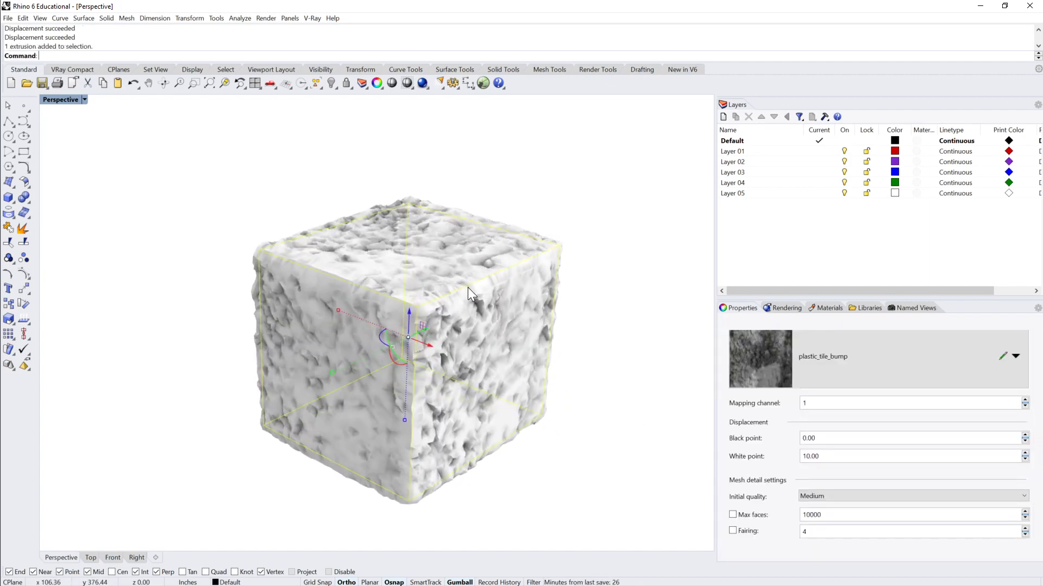
{"action": "right_click_drag", "start_coordinate": [468, 288], "coordinate": [539, 240]}
{"action": "scroll", "coordinate": [539, 239], "scroll_direction": "up", "scroll_amount": 4}
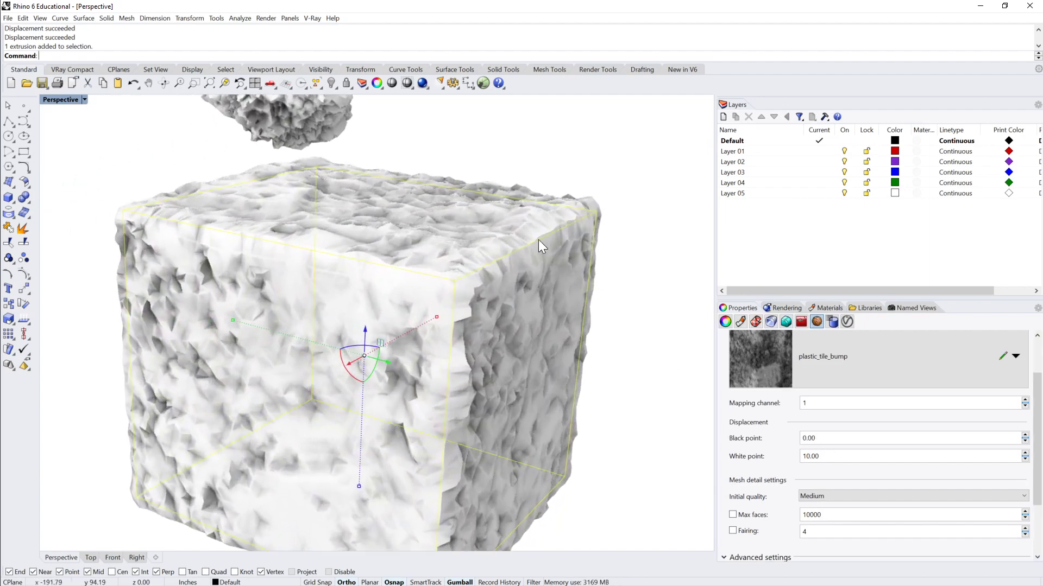
{"action": "left_click", "coordinate": [601, 214]}
{"action": "right_click_drag", "start_coordinate": [600, 214], "coordinate": [406, 285]}
{"action": "scroll", "coordinate": [606, 220], "scroll_direction": "up", "scroll_amount": 3}
{"action": "scroll", "coordinate": [392, 295], "scroll_direction": "down", "scroll_amount": 4}
{"action": "scroll", "coordinate": [406, 285], "scroll_direction": "down", "scroll_amount": 1}
Step: Set the box's displacement black point to -5 and keep the box selected
{"action": "left_click", "coordinate": [406, 285]}
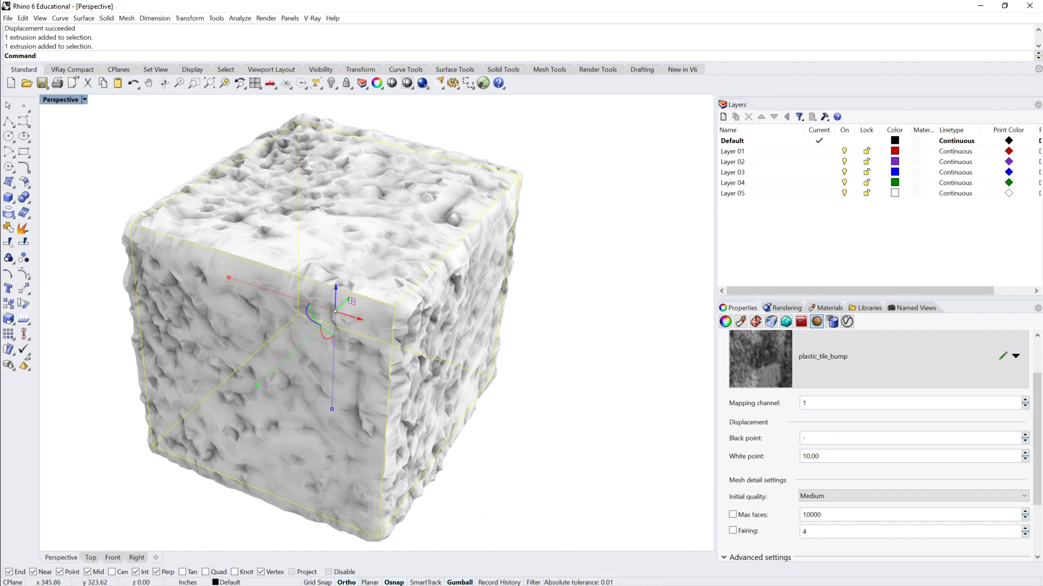
{"action": "key", "text": "Return"}
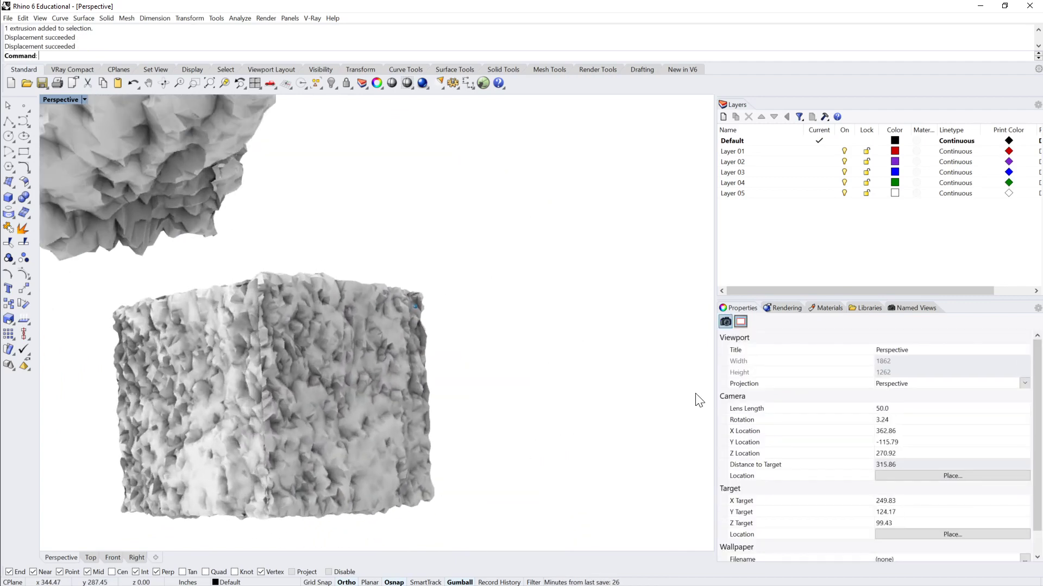
{"action": "left_click", "coordinate": [477, 331]}
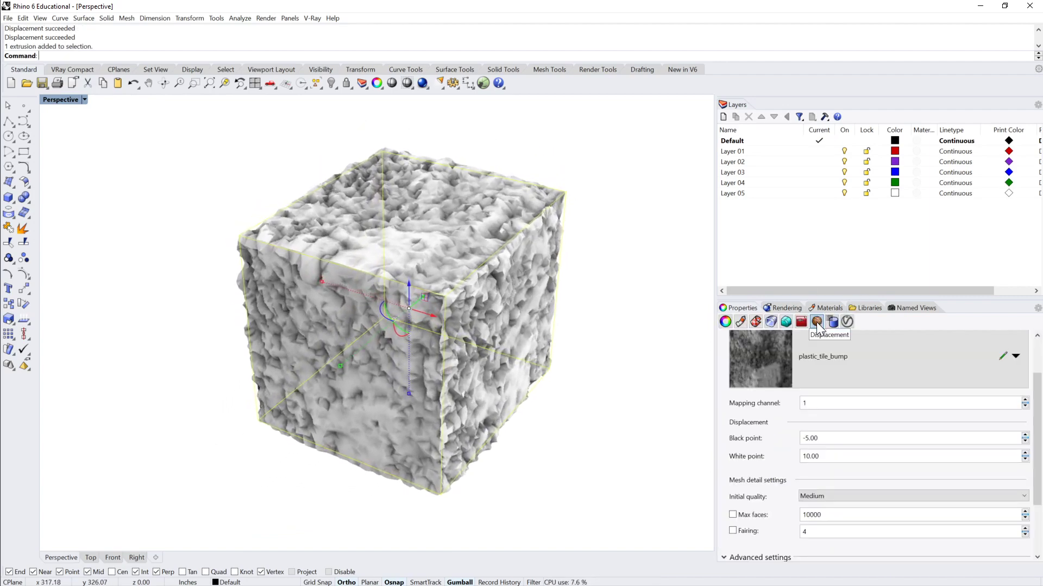
Step: Add a spherical mapping to the box, using its bounding box and World coordinates, on mapping channel 2
{"action": "left_click", "coordinate": [755, 321]}
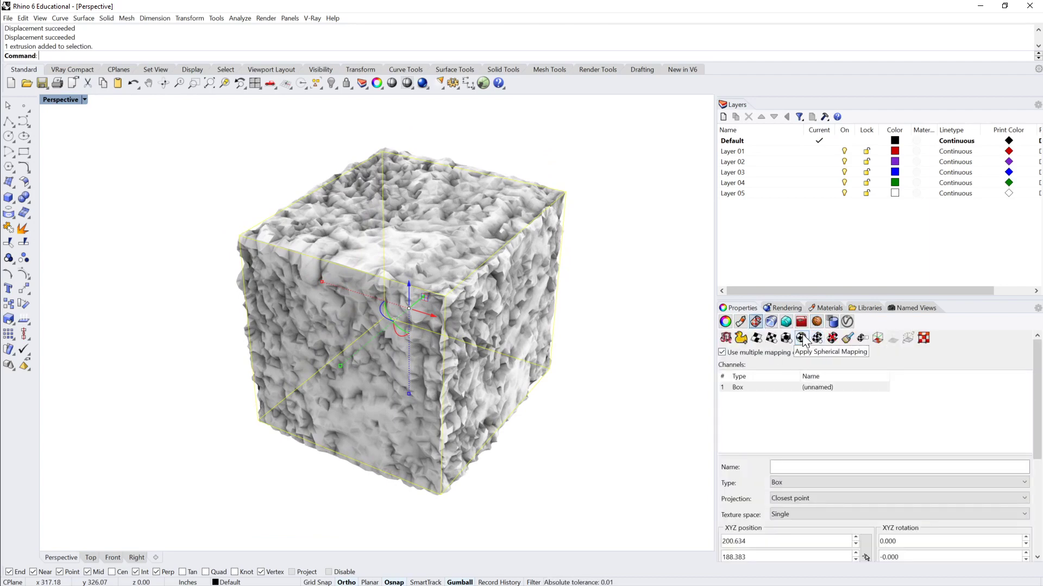
{"action": "left_click", "coordinate": [803, 338]}
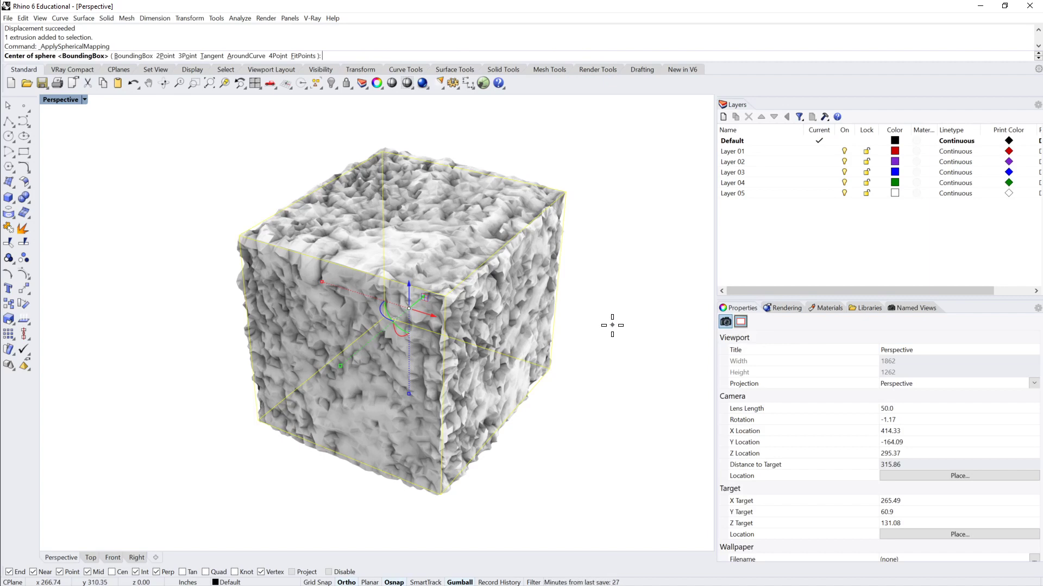
{"action": "key", "text": "Return"}
{"action": "key", "text": "Return"}
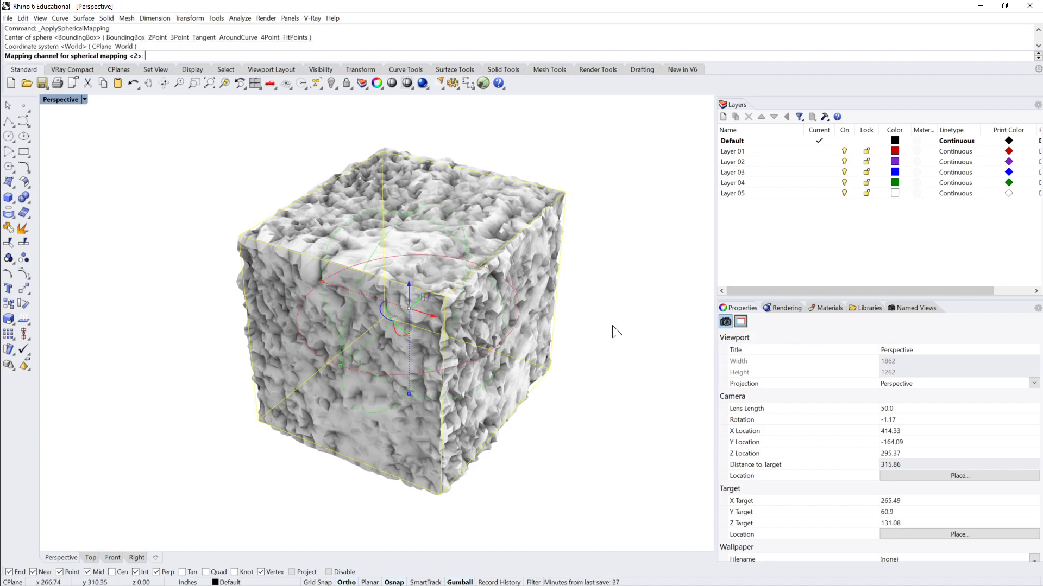
{"action": "key", "text": "Return"}
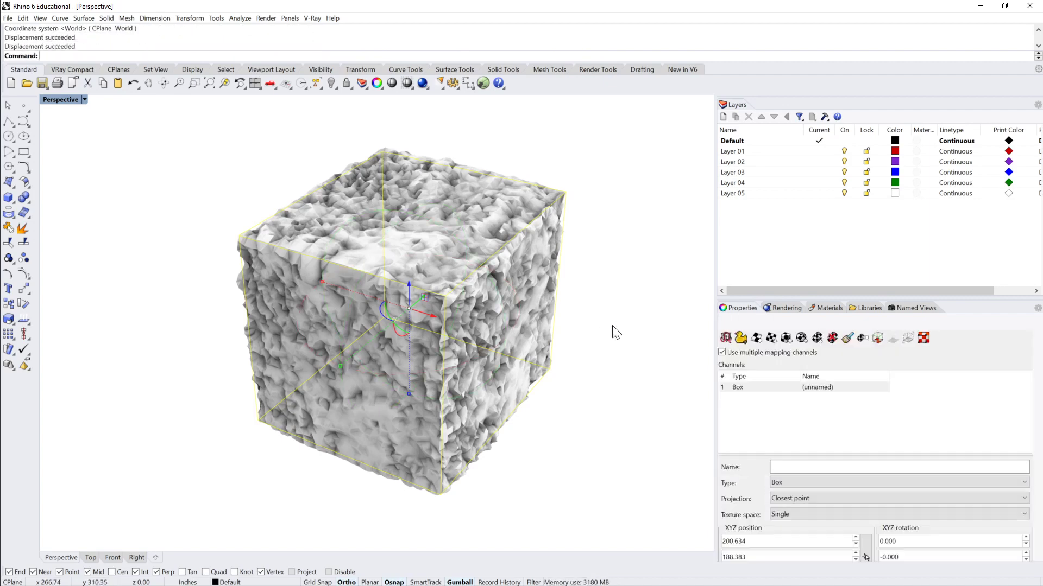
{"action": "left_click", "coordinate": [546, 147]}
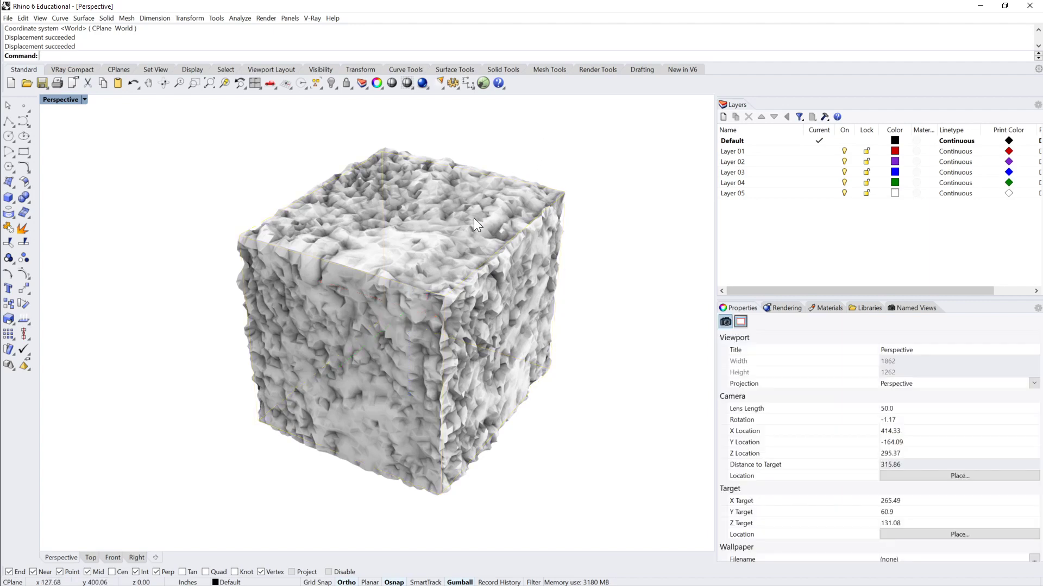
{"action": "left_click", "coordinate": [473, 218]}
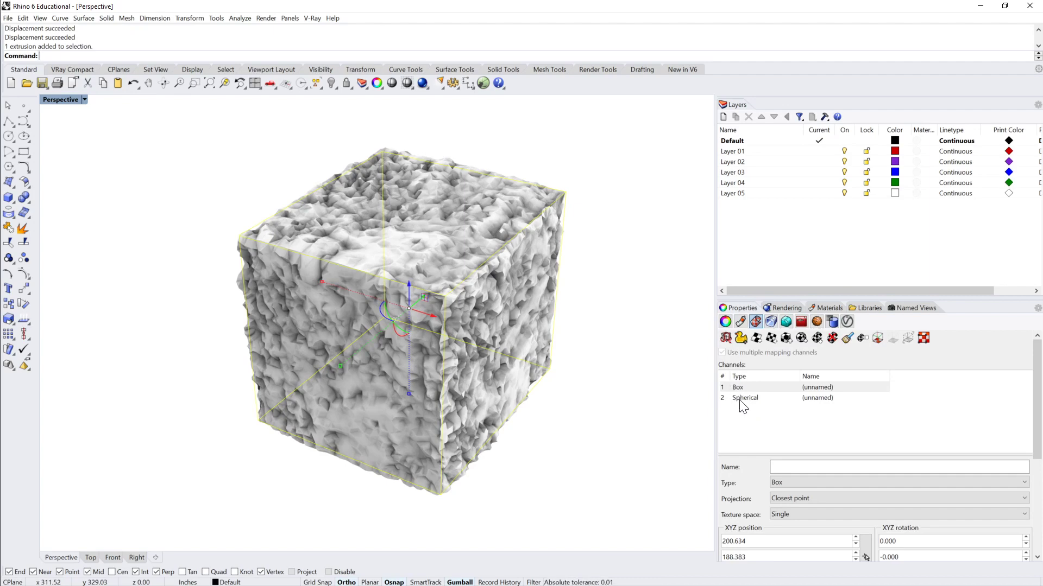
Step: Set the box's displacement to mapping channel 2, check the spherical result, and keep the box selected
{"action": "left_click", "coordinate": [818, 322]}
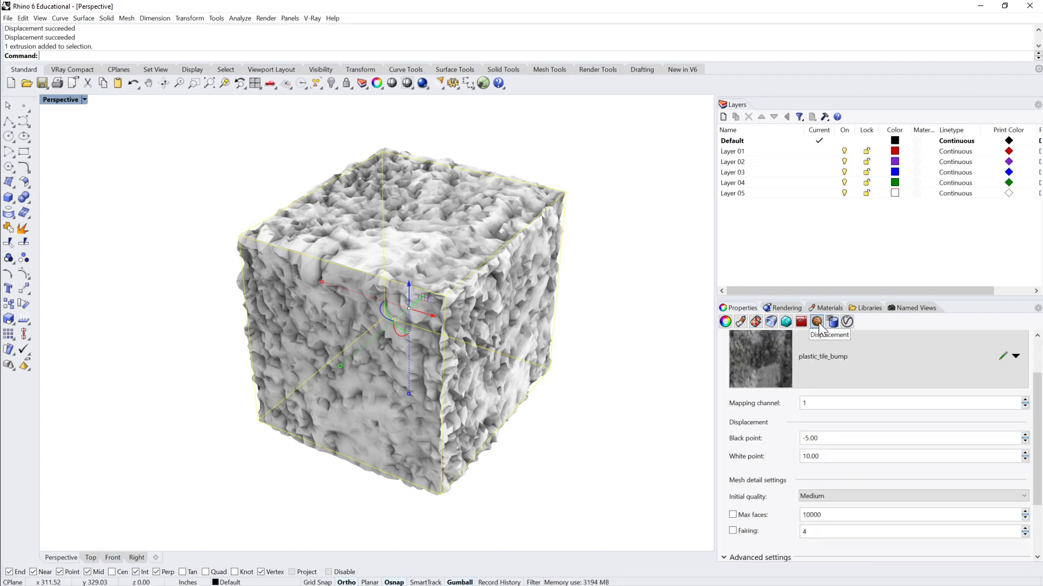
{"action": "left_click", "coordinate": [1025, 400]}
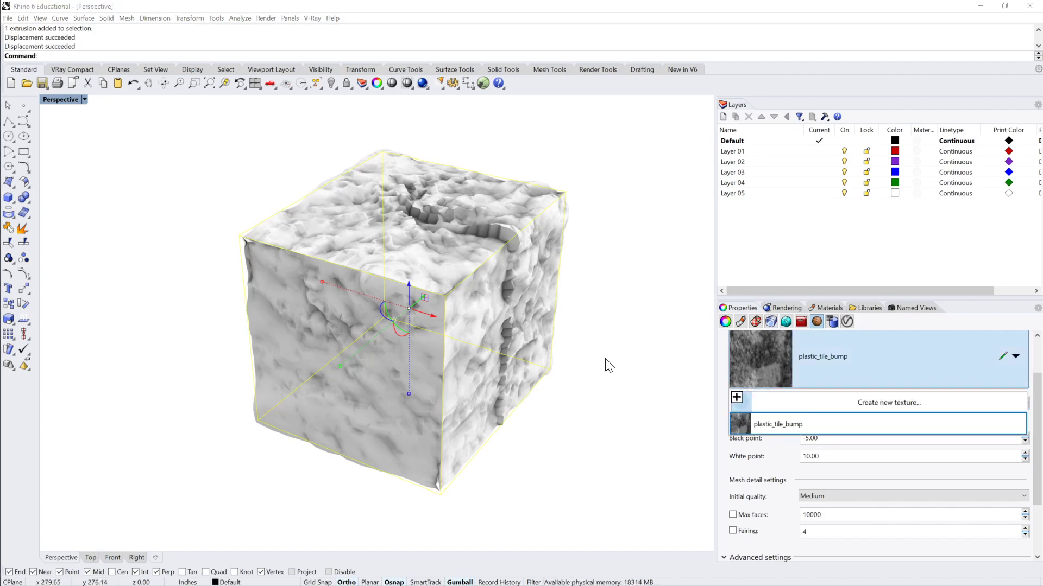
{"action": "left_click", "coordinate": [634, 345]}
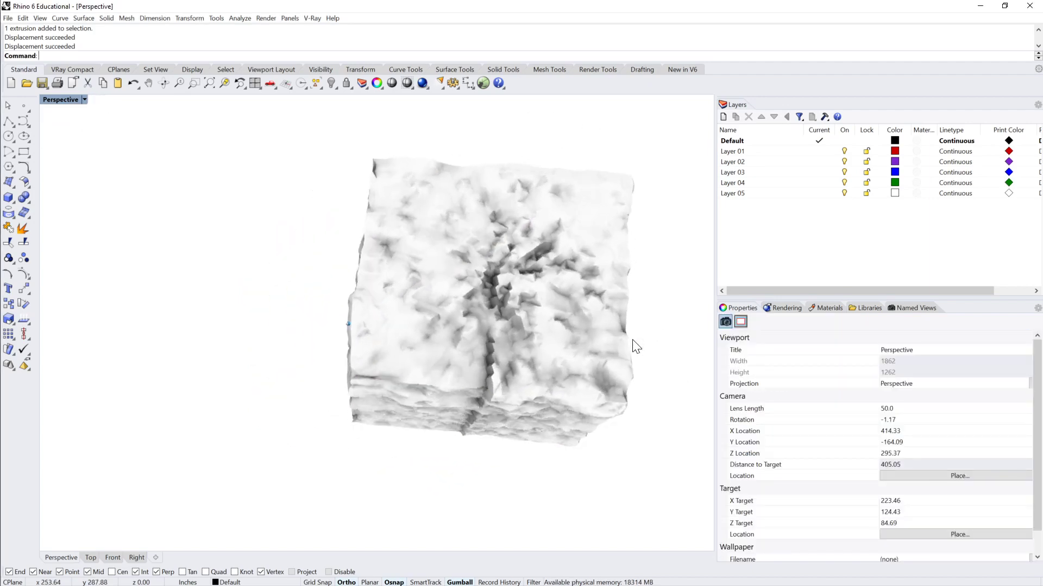
{"action": "right_click_drag", "start_coordinate": [633, 340], "coordinate": [514, 332]}
{"action": "left_click", "coordinate": [514, 332]}
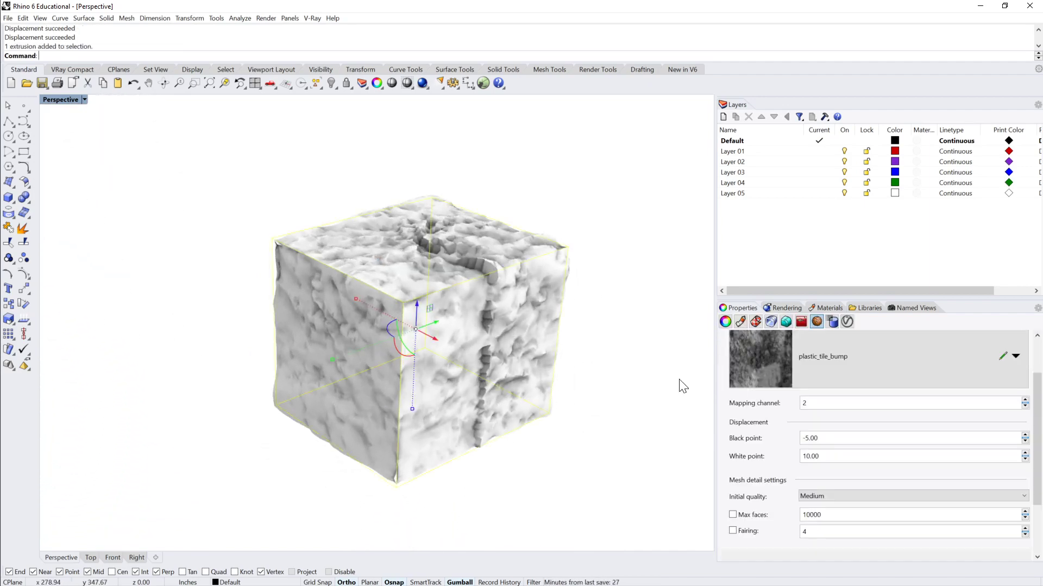
Step: Set the displacement white point to 25, inspect the box from several sides, and keep it selected
{"action": "left_click", "coordinate": [853, 456]}
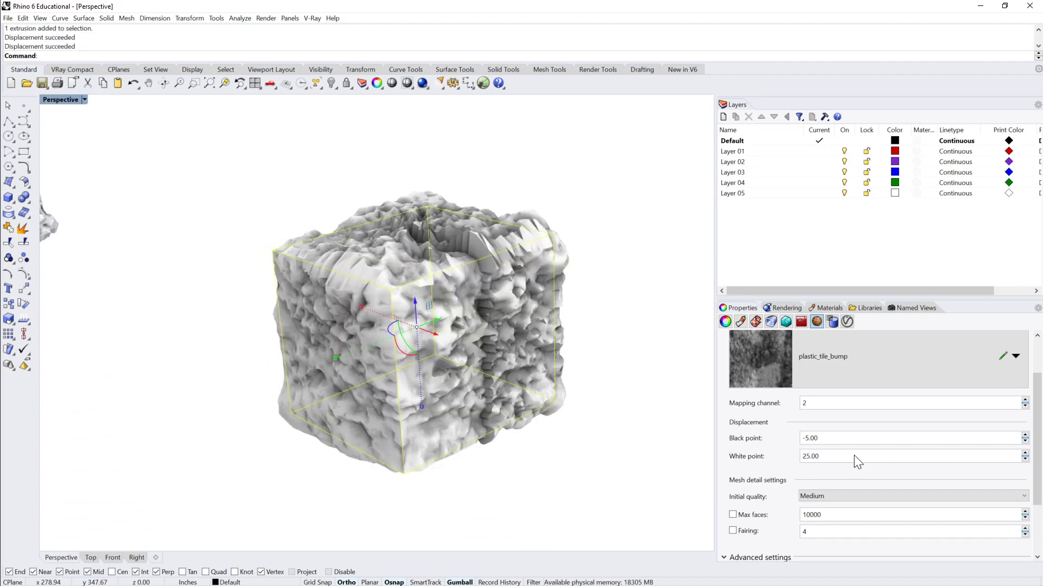
{"action": "right_click_drag", "start_coordinate": [594, 383], "coordinate": [505, 333]}
{"action": "left_click", "coordinate": [628, 370]}
{"action": "right_click_drag", "start_coordinate": [495, 390], "coordinate": [610, 268]}
{"action": "left_click", "coordinate": [457, 274]}
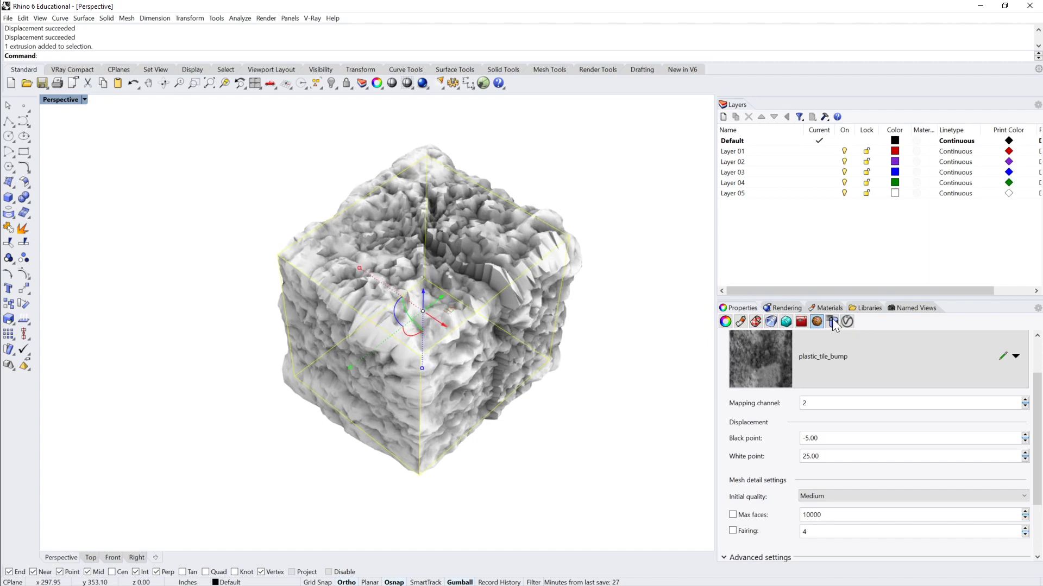
Step: Assign a new Custom material to the displaced box in place of the layer material
{"action": "left_click", "coordinate": [784, 306]}
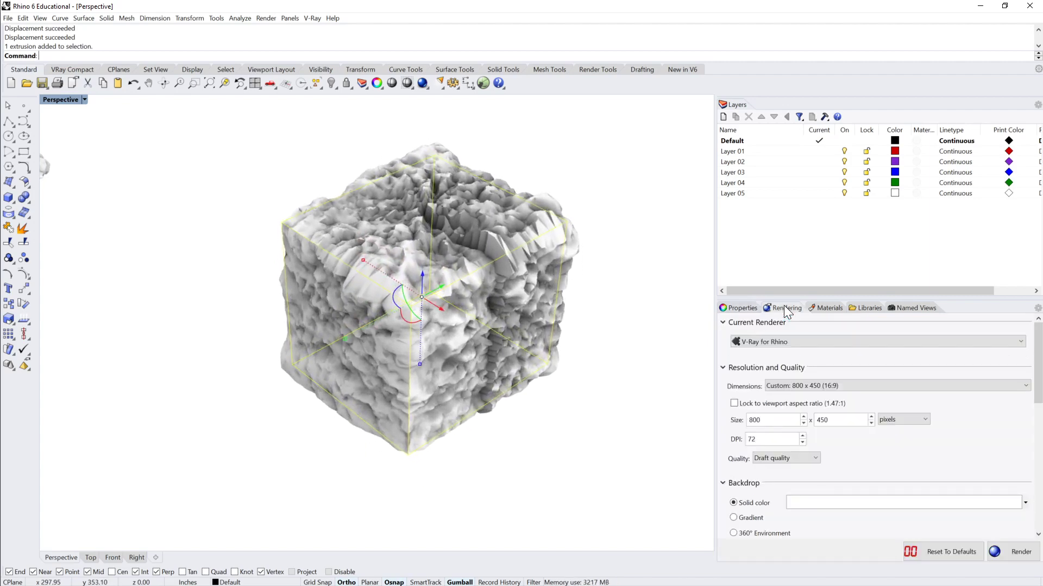
{"action": "left_click", "coordinate": [742, 308]}
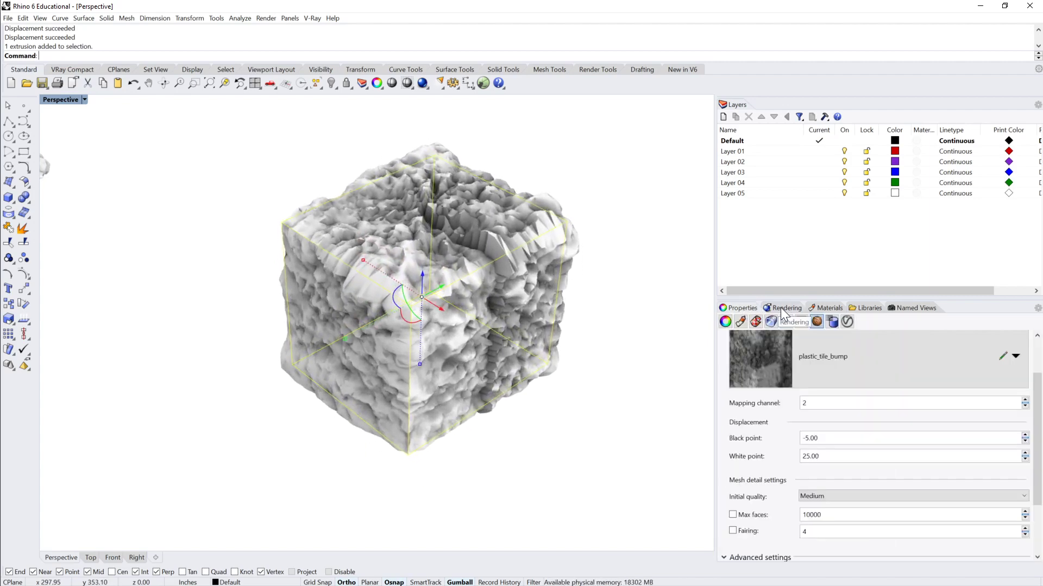
{"action": "left_click", "coordinate": [742, 322]}
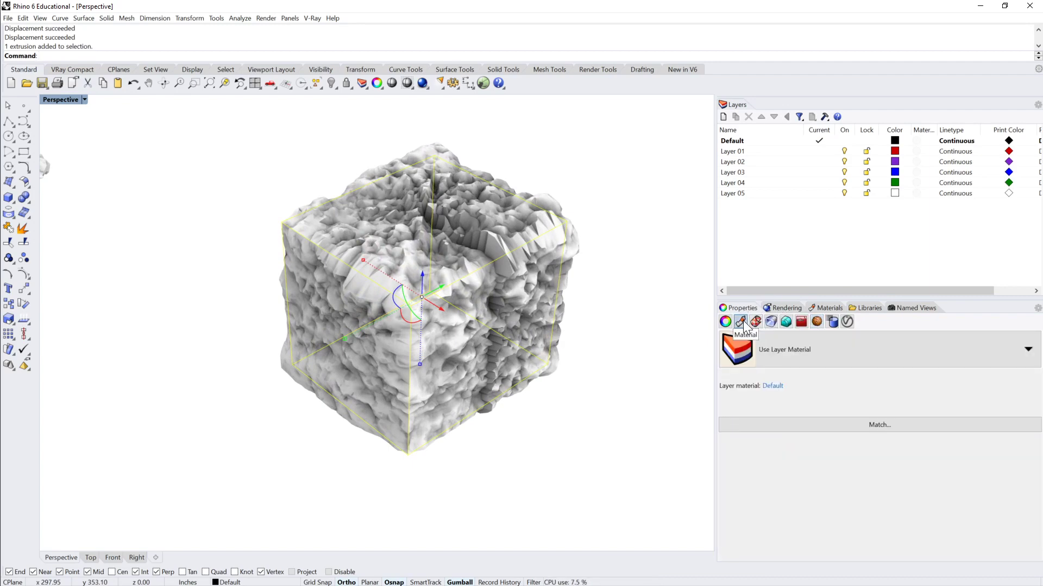
{"action": "left_click", "coordinate": [1026, 350]}
{"action": "left_click", "coordinate": [746, 383]}
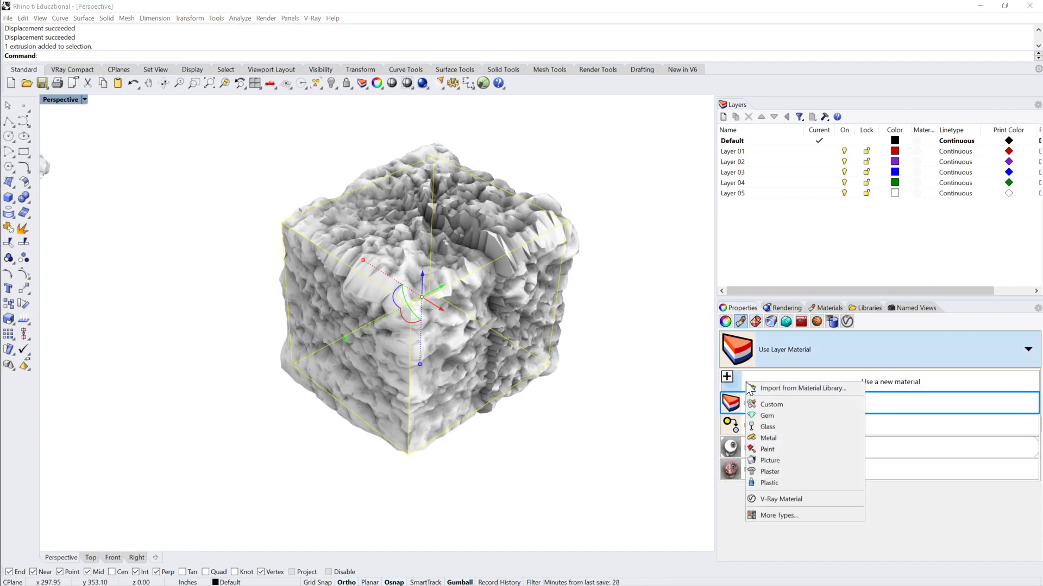
{"action": "left_click", "coordinate": [787, 402]}
{"action": "scroll", "coordinate": [803, 412], "scroll_direction": "up", "scroll_amount": 3}
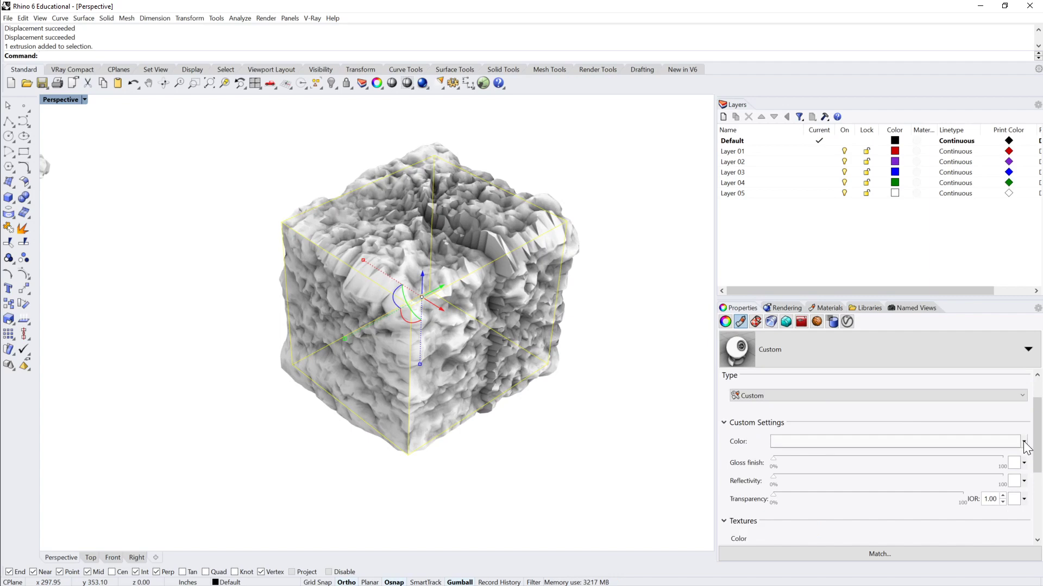
Step: Load plastic_tile_pink.jpg as the Custom material's color texture and keep the textured box selected
{"action": "left_click", "coordinate": [1024, 441]}
{"action": "left_click", "coordinate": [996, 509]}
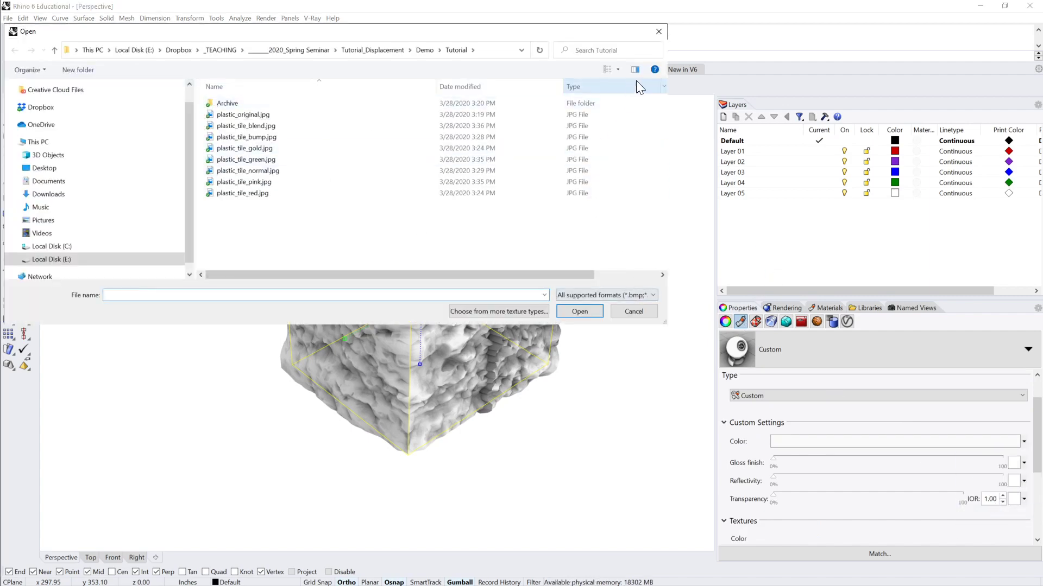
{"action": "left_click", "coordinate": [618, 70]}
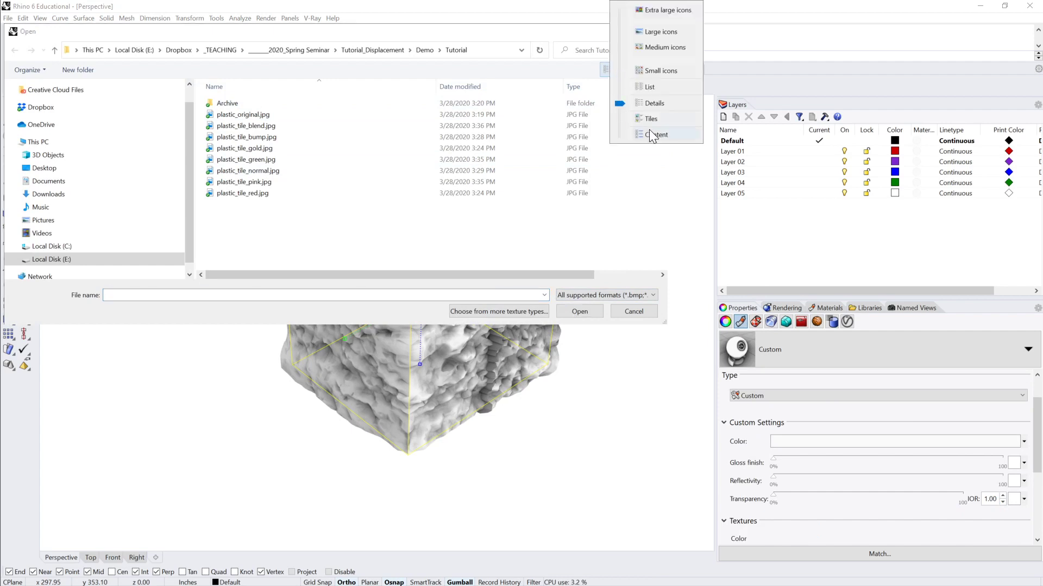
{"action": "left_click", "coordinate": [657, 32]}
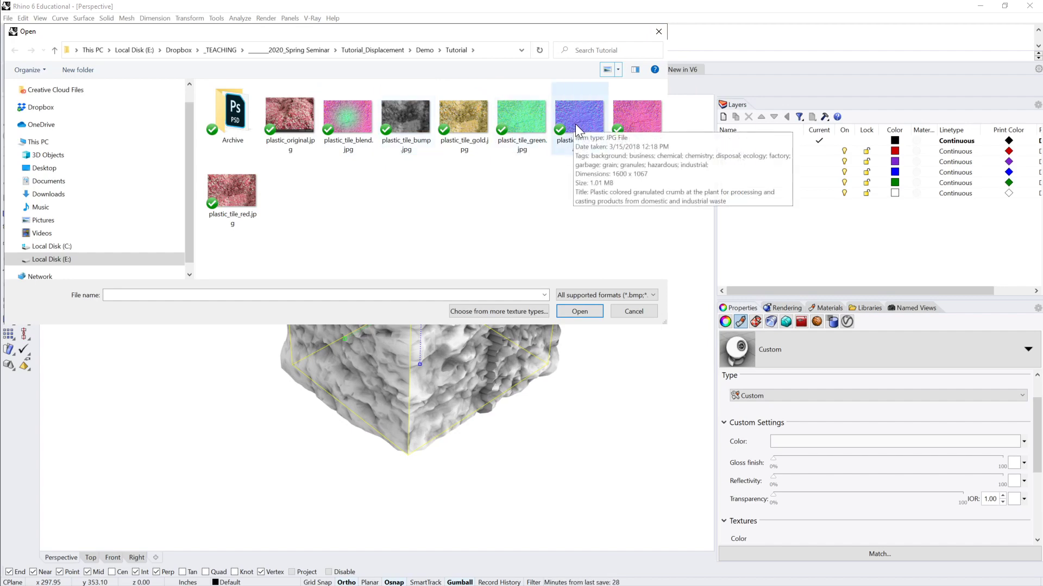
{"action": "left_click", "coordinate": [644, 113]}
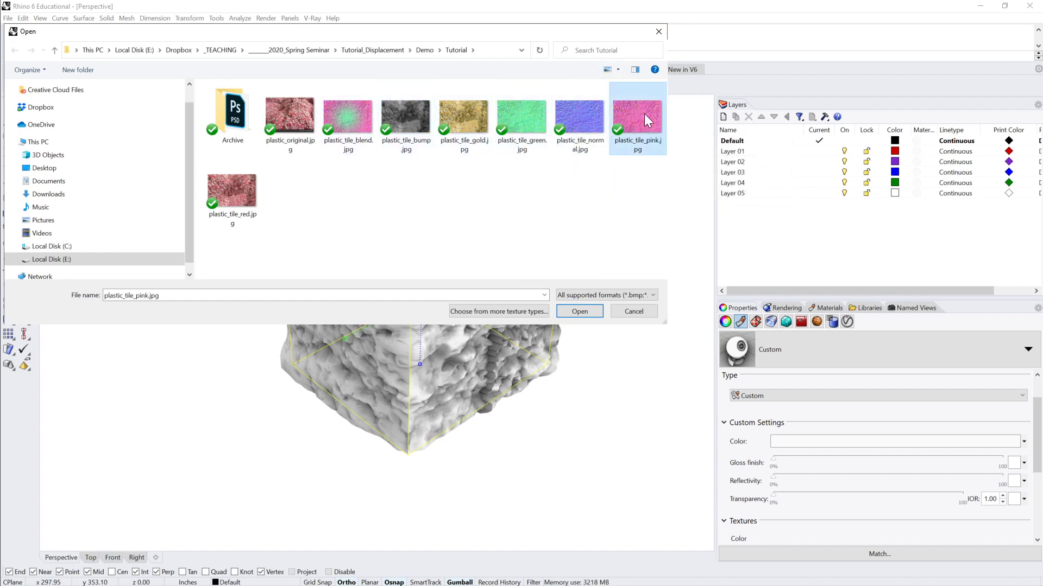
{"action": "left_click", "coordinate": [580, 311]}
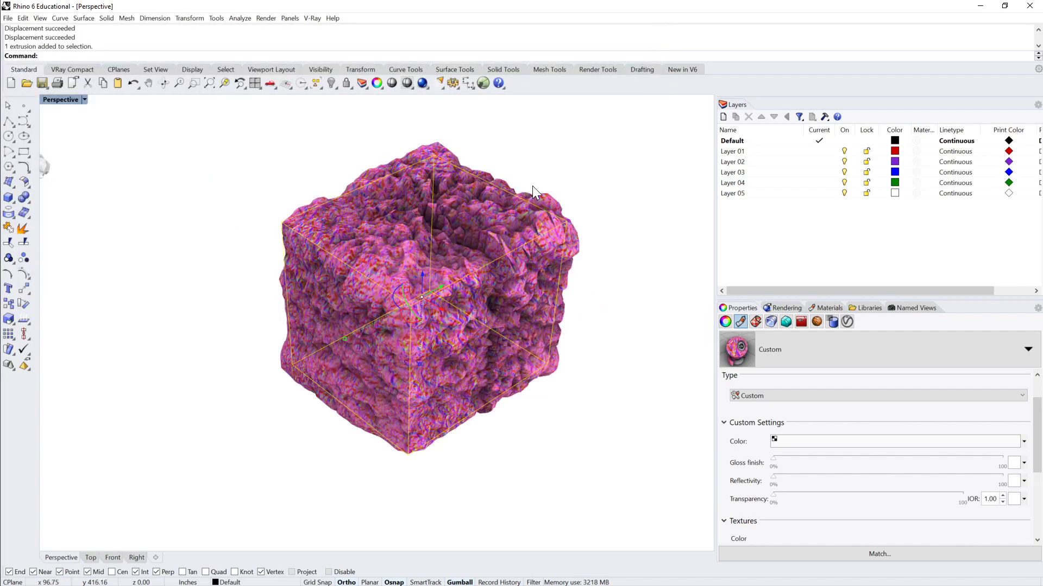
{"action": "left_click", "coordinate": [573, 197]}
{"action": "left_click", "coordinate": [637, 218]}
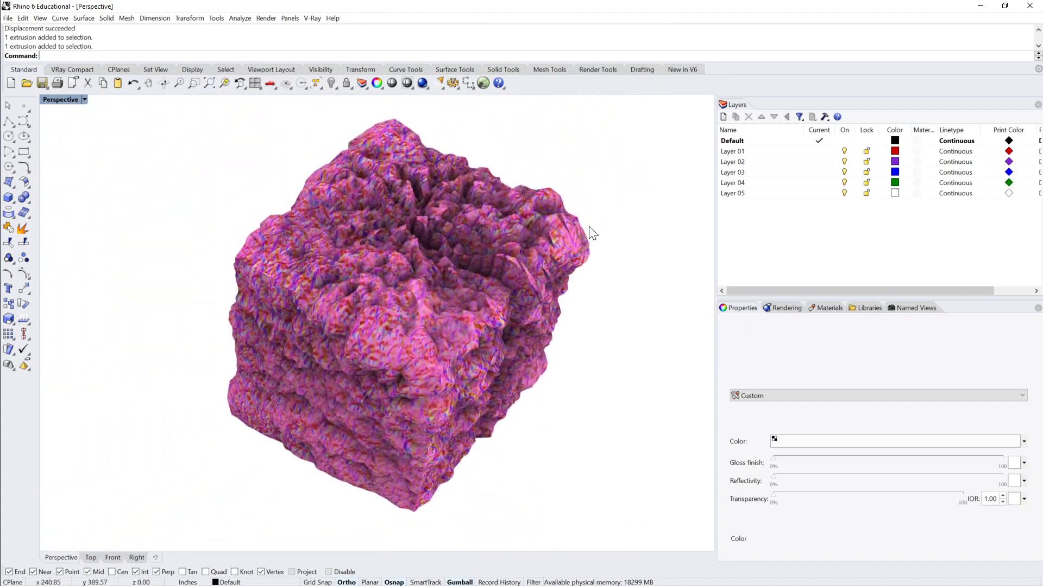
{"action": "left_click", "coordinate": [477, 264]}
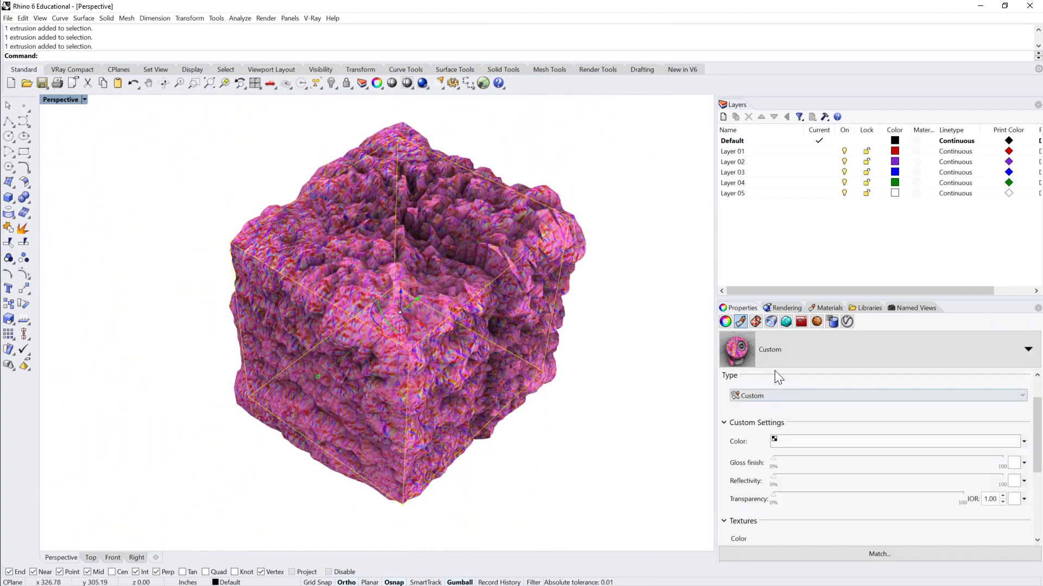
Step: Examine the material's texture slots and compare the box's Box and Spherical mapping channels
{"action": "left_click", "coordinate": [756, 323]}
{"action": "left_click", "coordinate": [740, 322]}
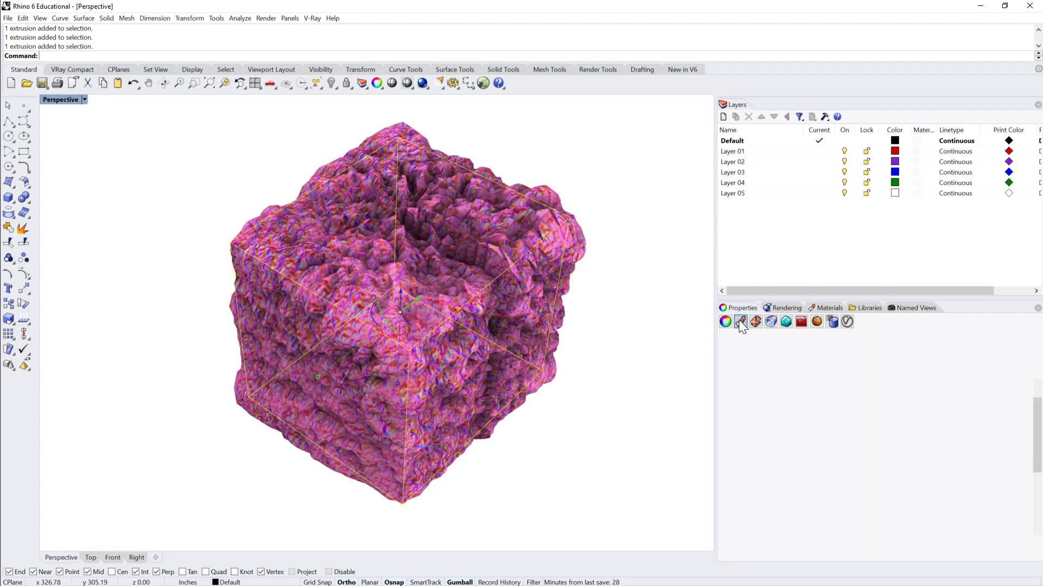
{"action": "scroll", "coordinate": [857, 403], "scroll_direction": "down", "scroll_amount": 5}
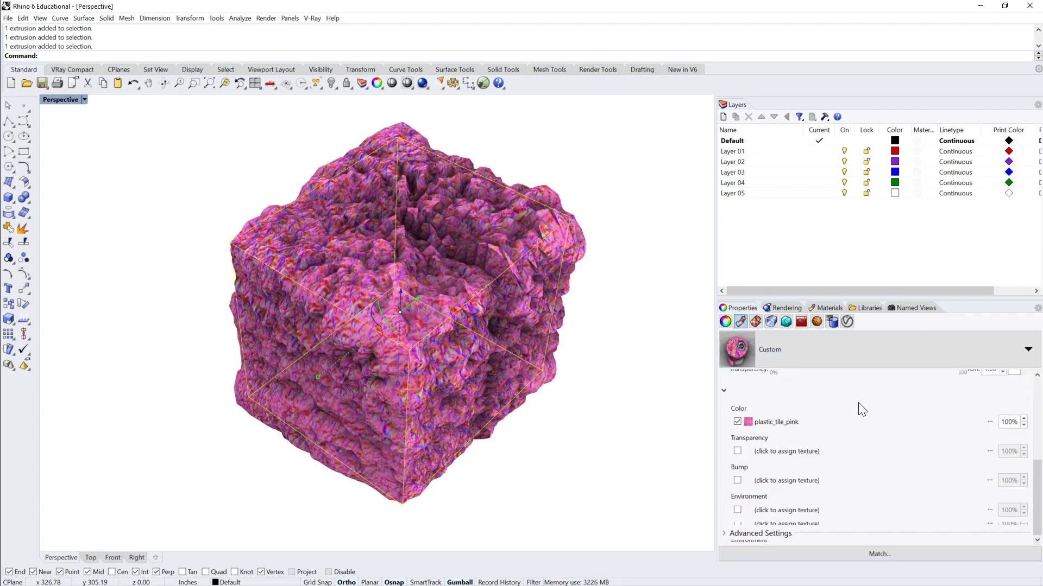
{"action": "scroll", "coordinate": [858, 402], "scroll_direction": "up", "scroll_amount": 3}
{"action": "left_click", "coordinate": [756, 322]}
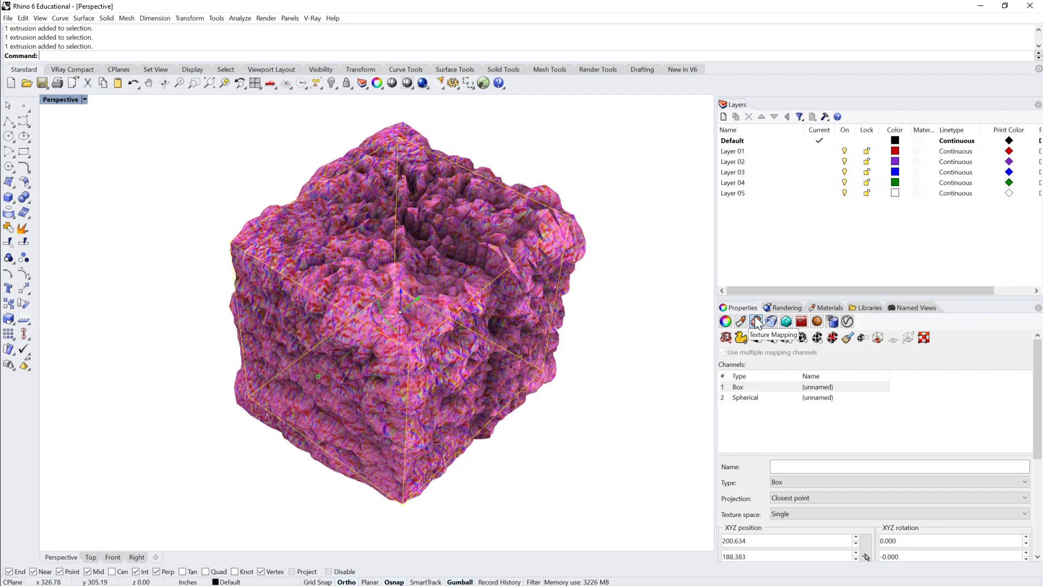
{"action": "left_click", "coordinate": [734, 387]}
{"action": "left_click", "coordinate": [749, 397]}
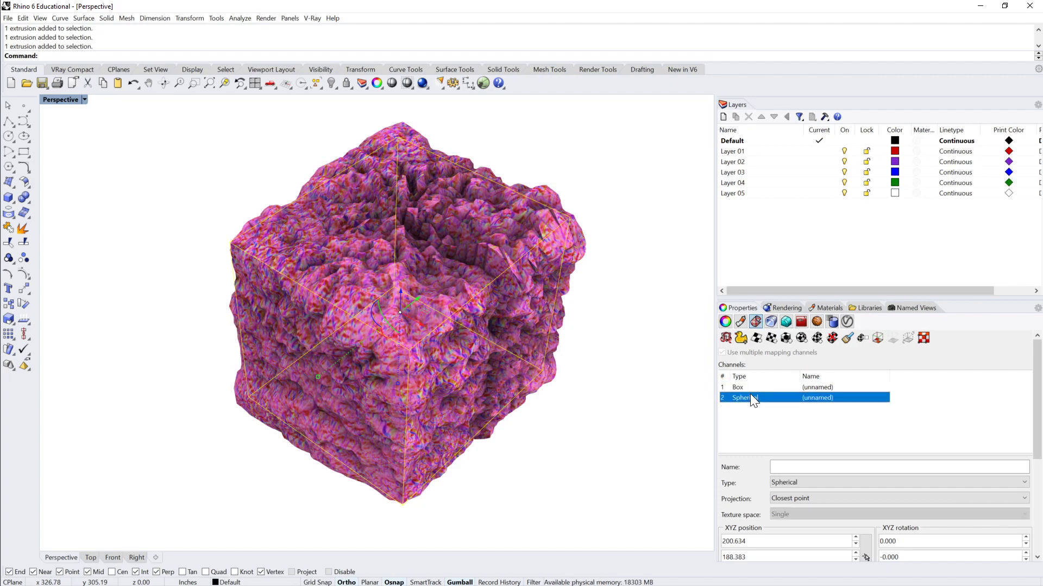
{"action": "left_click", "coordinate": [747, 387]}
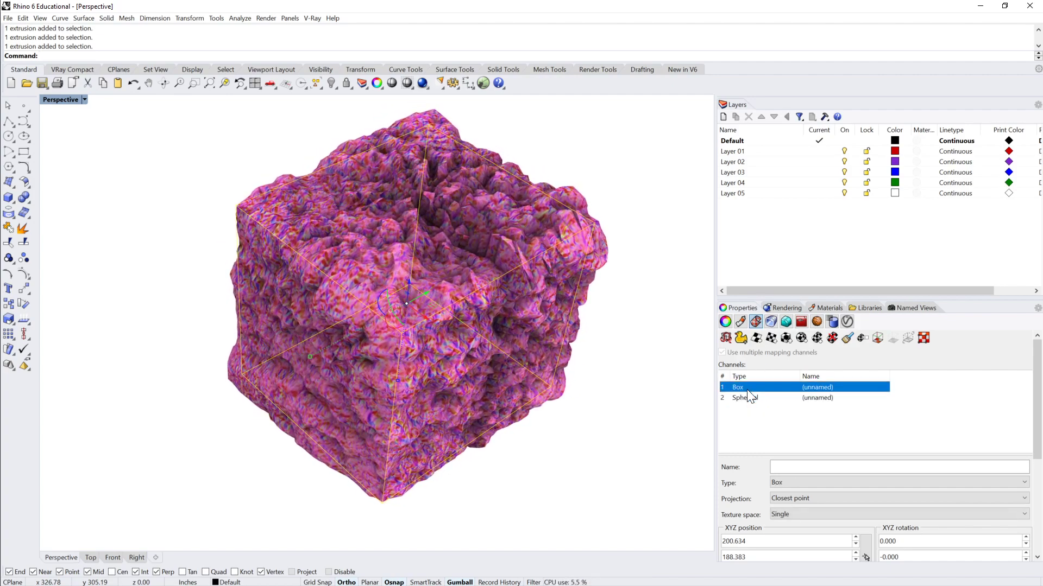
{"action": "left_click", "coordinate": [741, 322]}
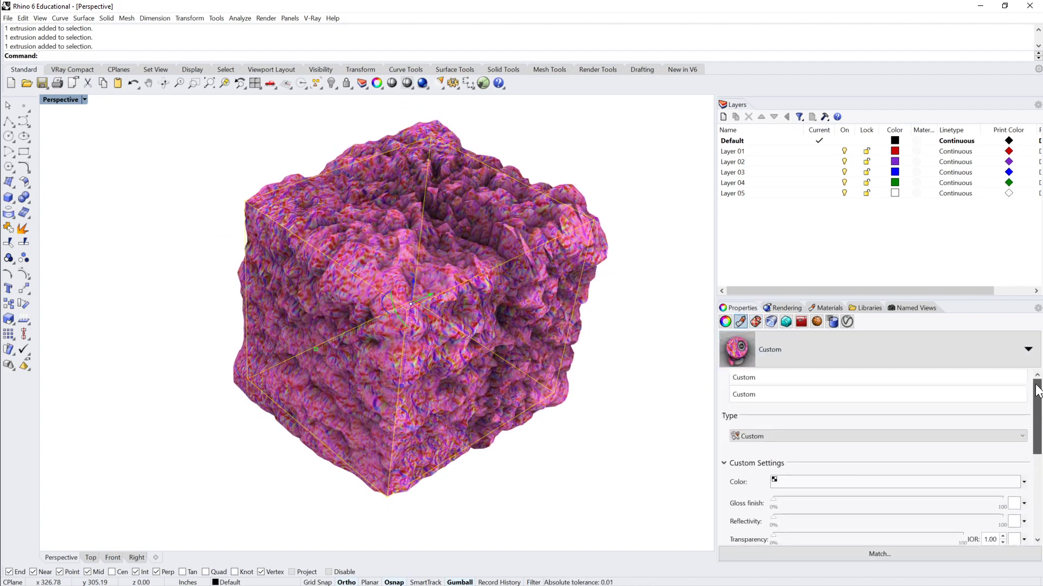
{"action": "left_click_drag", "start_coordinate": [1038, 437], "coordinate": [1038, 475]}
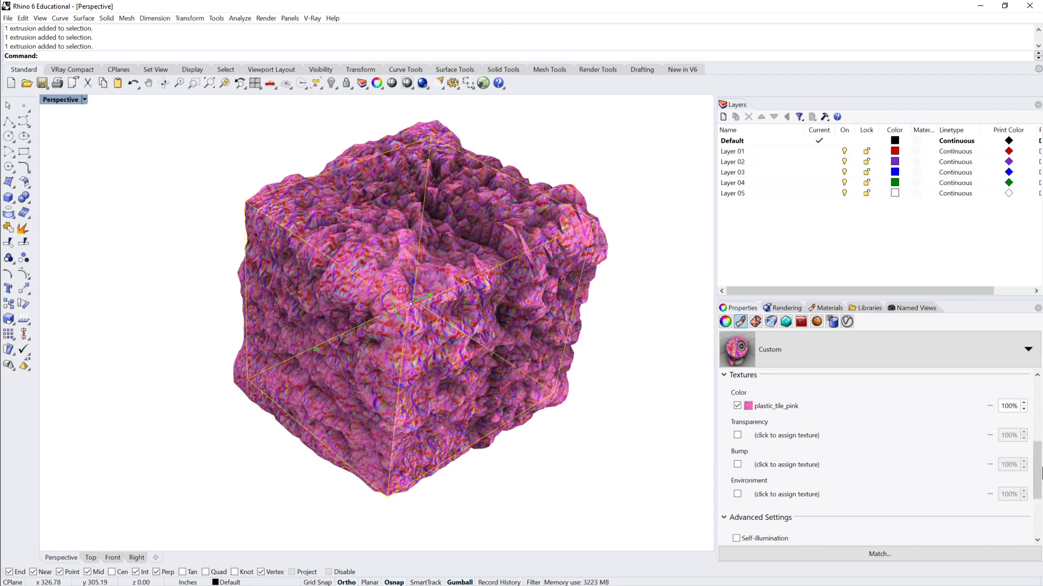
{"action": "left_click_drag", "start_coordinate": [1037, 490], "coordinate": [1036, 380]}
Step: Inspect the pink texture on the displaced box from another side and review both of its mapping channels
{"action": "right_click_drag", "start_coordinate": [712, 290], "coordinate": [586, 246]}
{"action": "left_click", "coordinate": [639, 227]}
{"action": "left_click", "coordinate": [532, 266]}
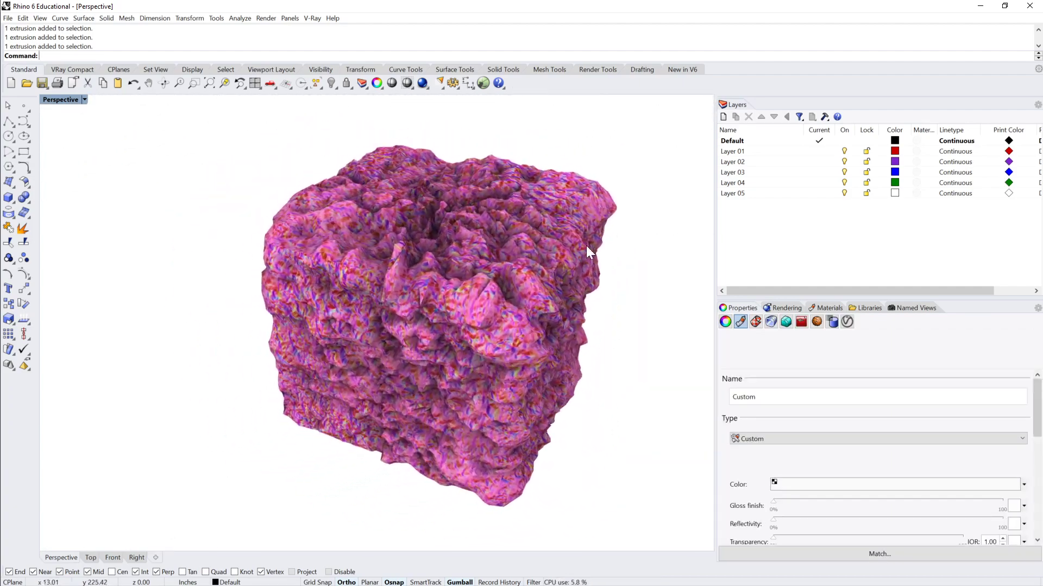
{"action": "left_click", "coordinate": [480, 295]}
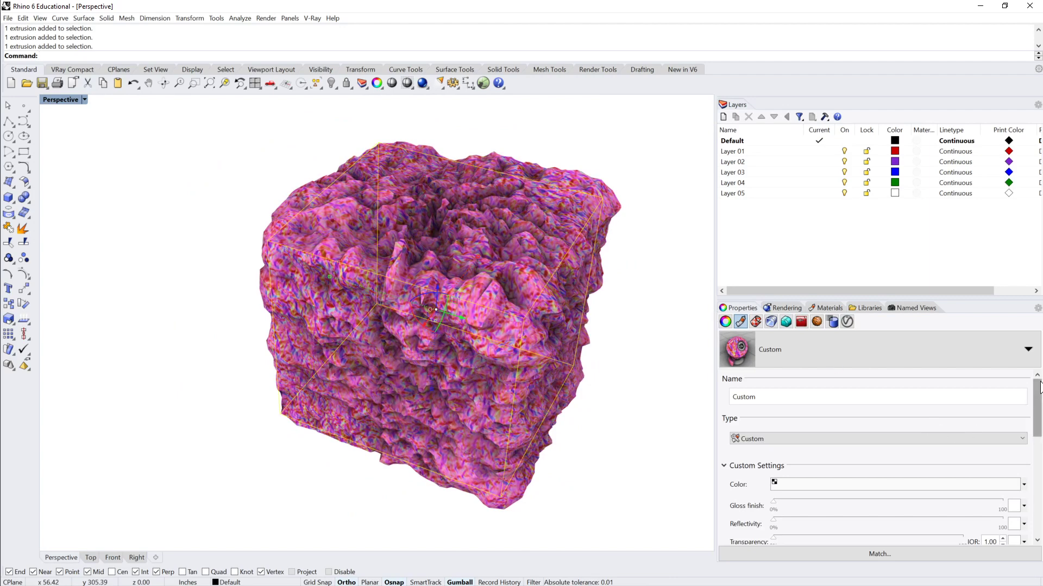
{"action": "mouse_move", "coordinate": [1038, 387]}
{"action": "left_mouse_down"}
{"action": "mouse_move", "coordinate": [1038, 489]}
{"action": "mouse_move", "coordinate": [1037, 397]}
{"action": "left_mouse_up"}
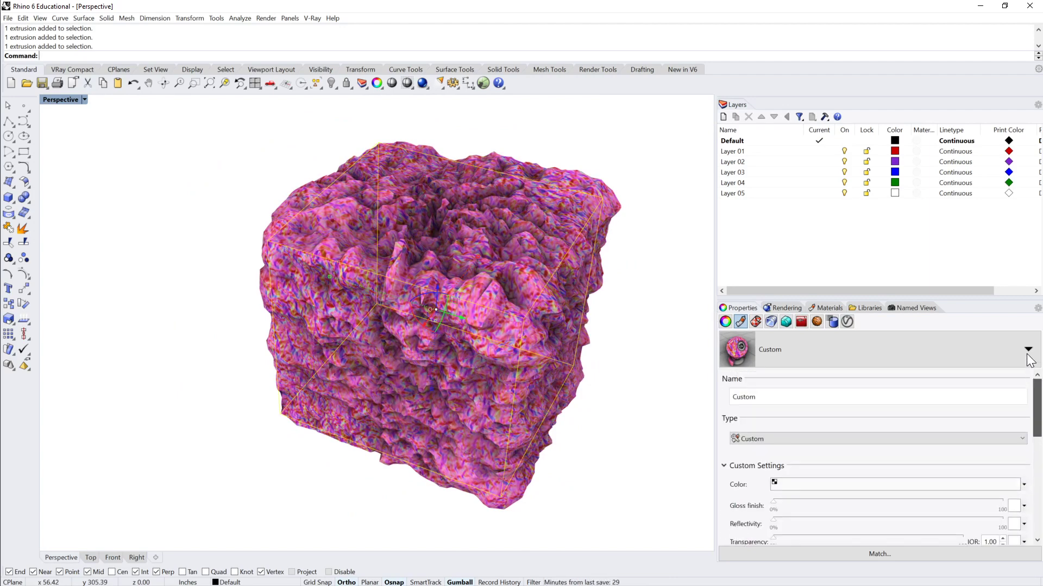
{"action": "left_click", "coordinate": [756, 321]}
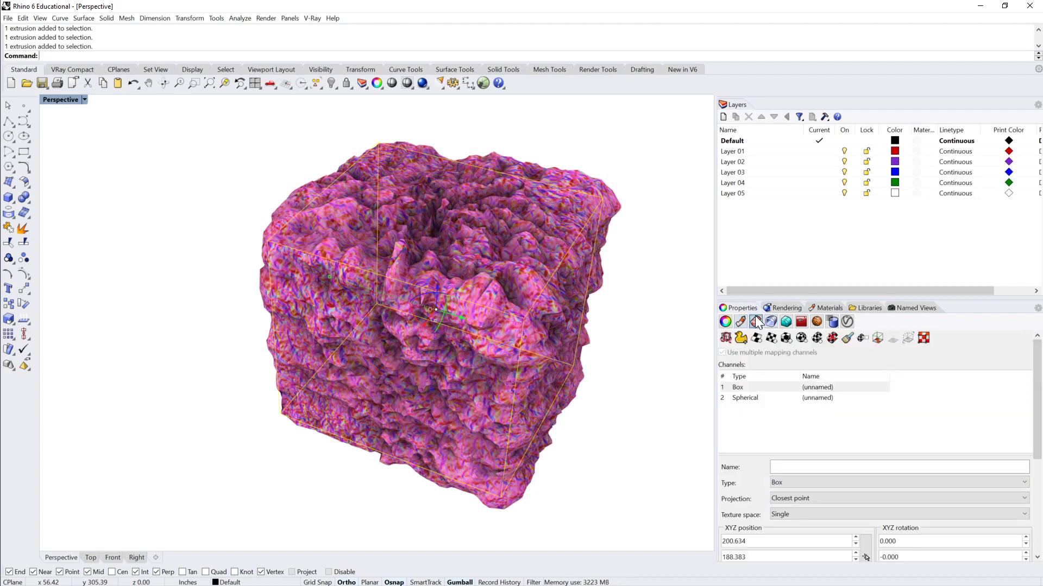
{"action": "left_click", "coordinate": [759, 388]}
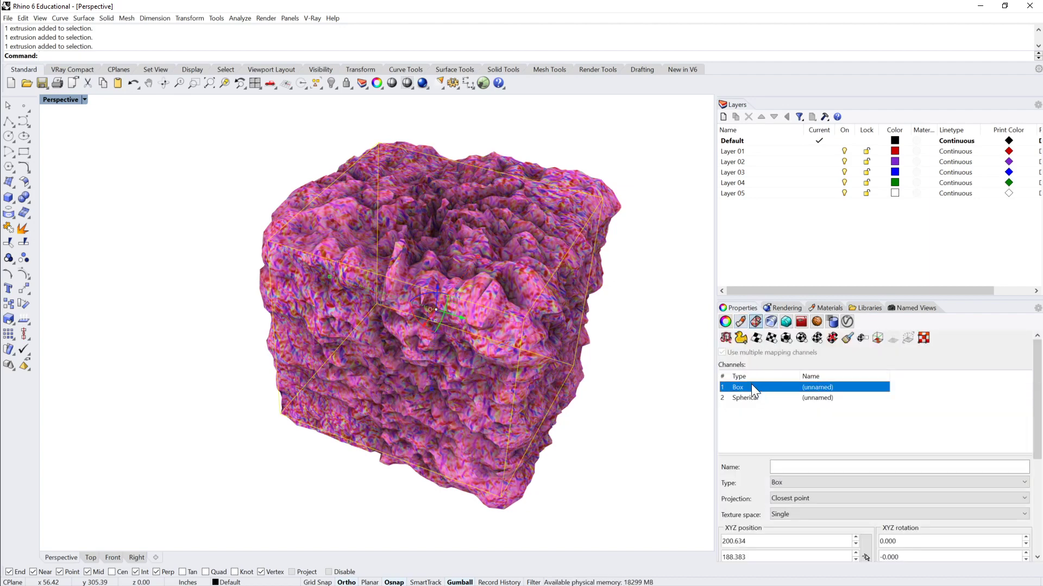
{"action": "left_click", "coordinate": [751, 396]}
{"action": "left_click", "coordinate": [750, 388]}
Step: Check the textured box without its selection highlight, reselect it, and review its displacement settings
{"action": "left_click", "coordinate": [612, 254]}
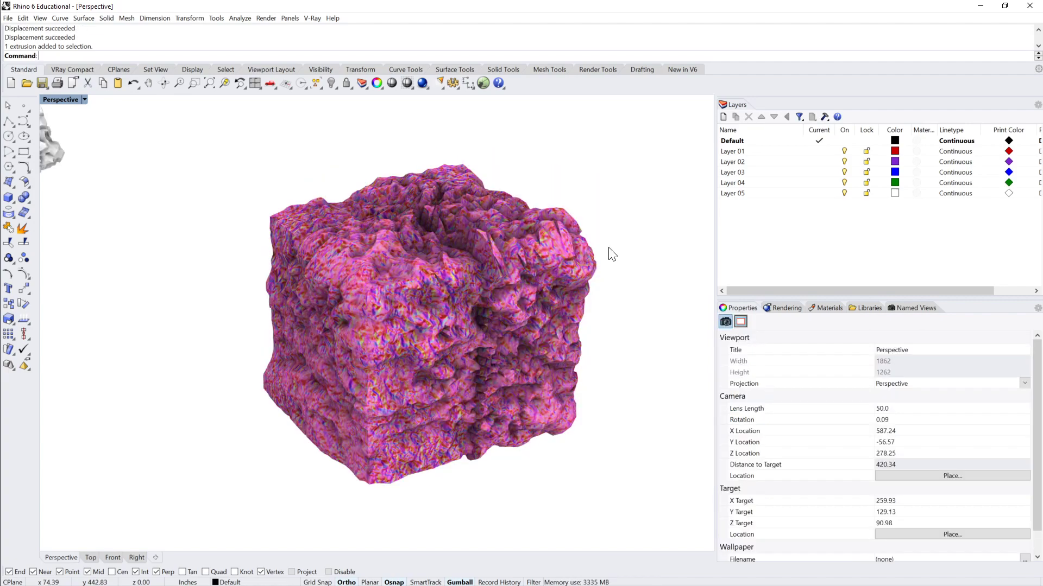
{"action": "left_click", "coordinate": [410, 314]}
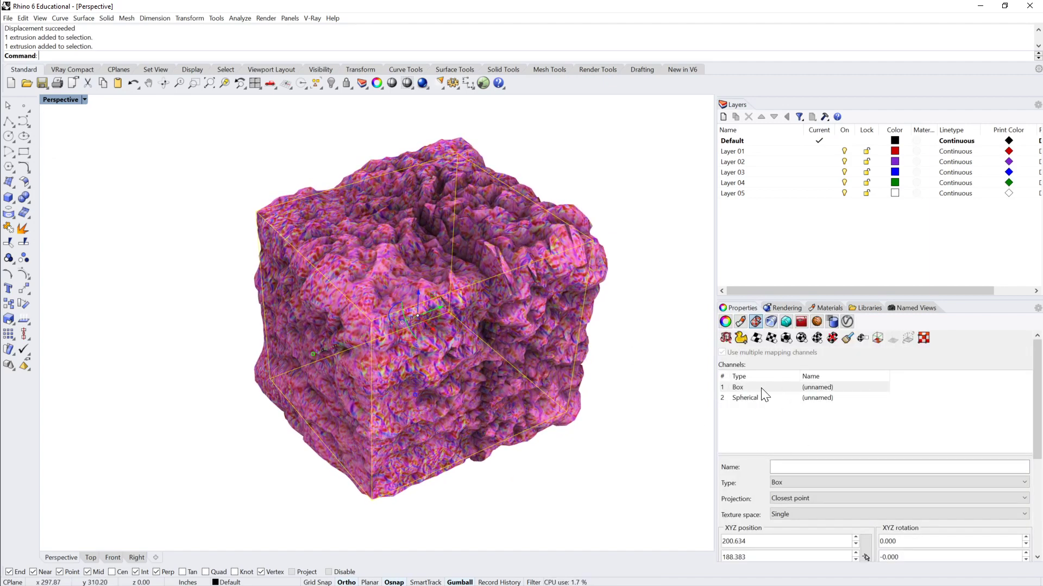
{"action": "left_click", "coordinate": [636, 236]}
{"action": "left_click", "coordinate": [549, 277]}
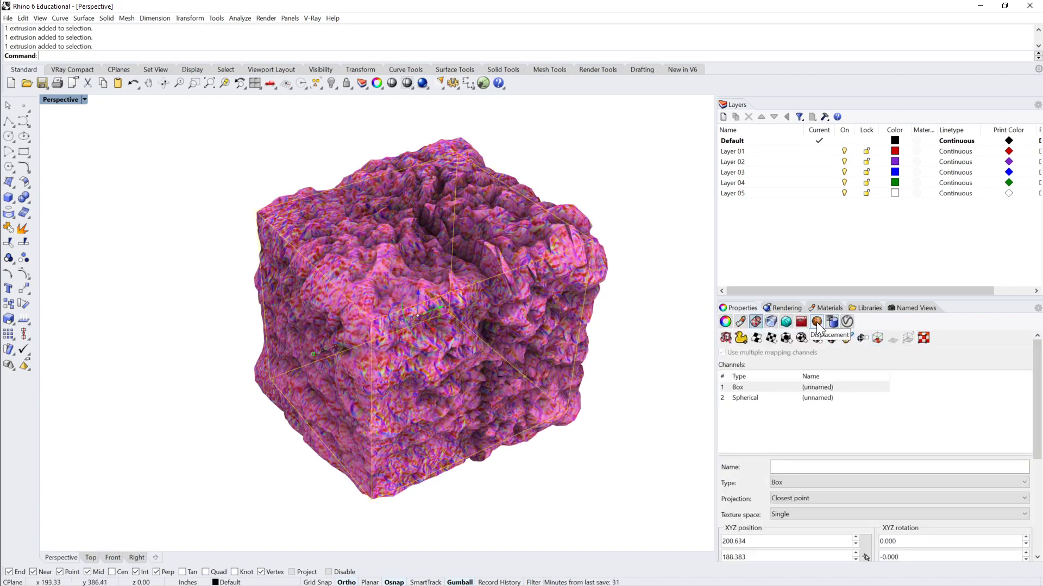
{"action": "left_click", "coordinate": [817, 322]}
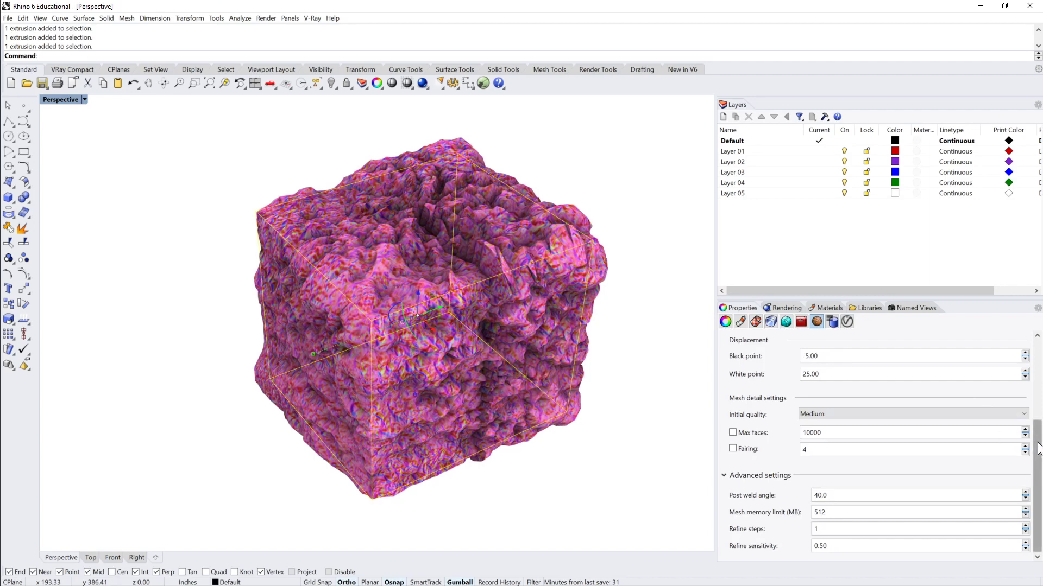
{"action": "scroll", "coordinate": [976, 399], "scroll_direction": "up", "scroll_amount": 3}
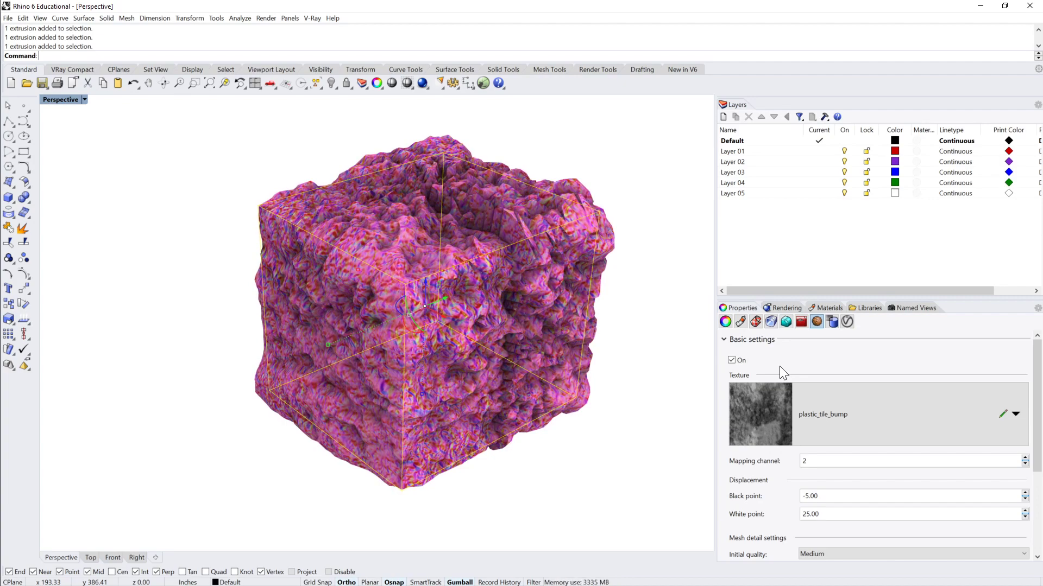
Step: Review the displaced box's mapping channels and its Plastic_Pink material settings from another angle
{"action": "right_click_drag", "start_coordinate": [574, 348], "coordinate": [633, 353]}
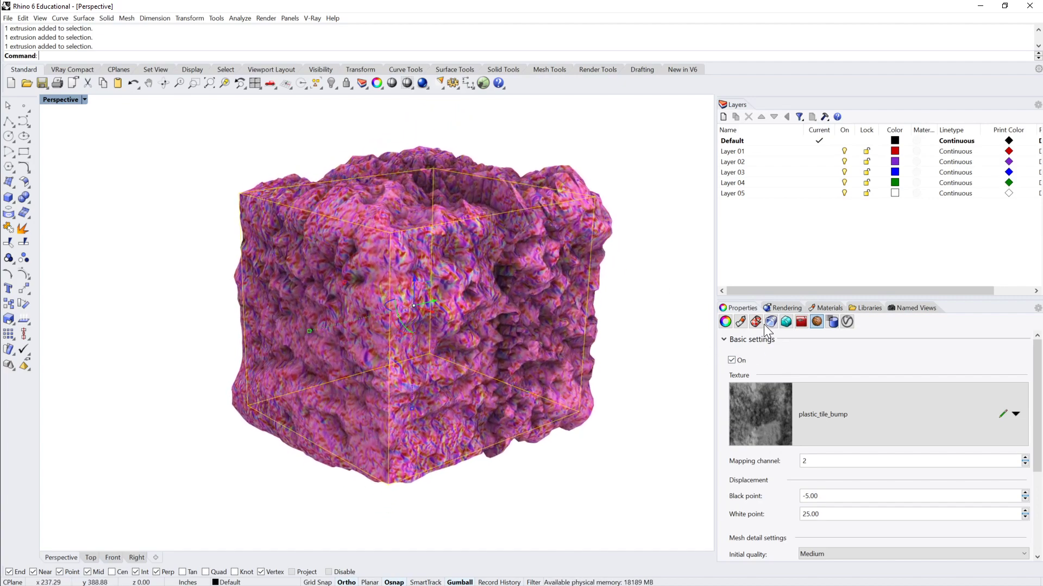
{"action": "left_click", "coordinate": [755, 322]}
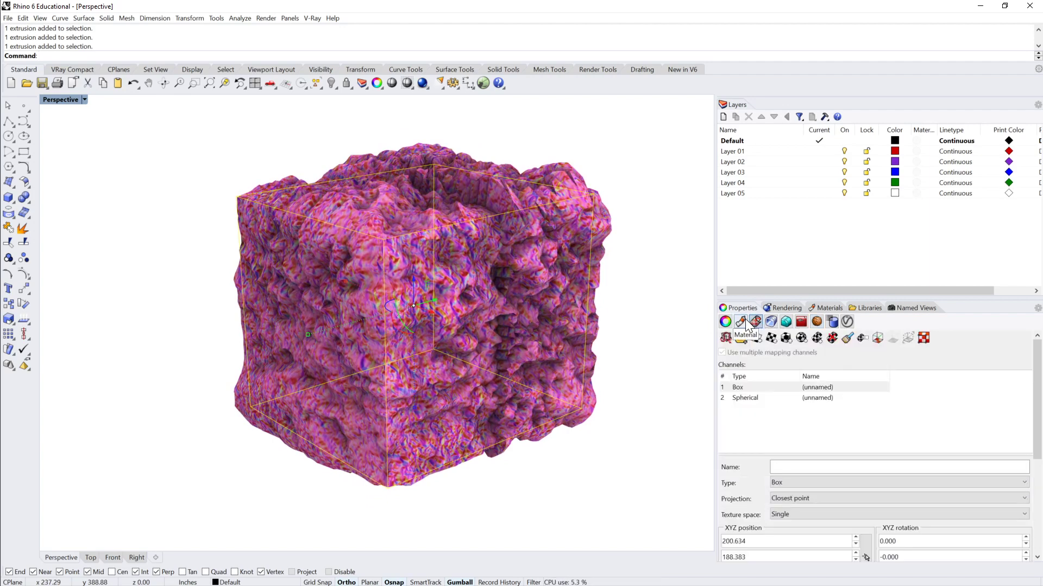
{"action": "left_click", "coordinate": [742, 322]}
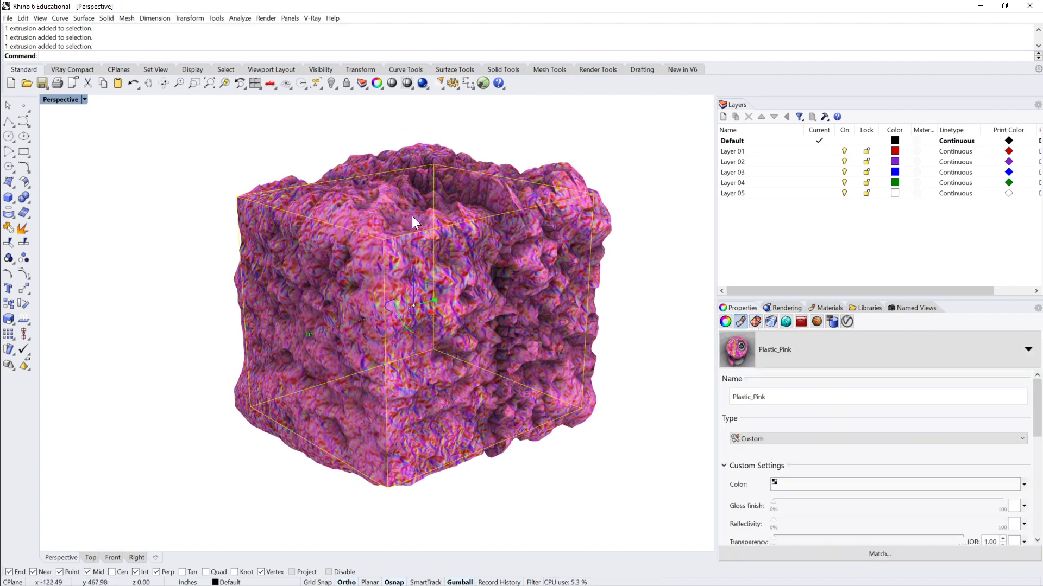
{"action": "right_click_drag", "start_coordinate": [412, 216], "coordinate": [434, 364]}
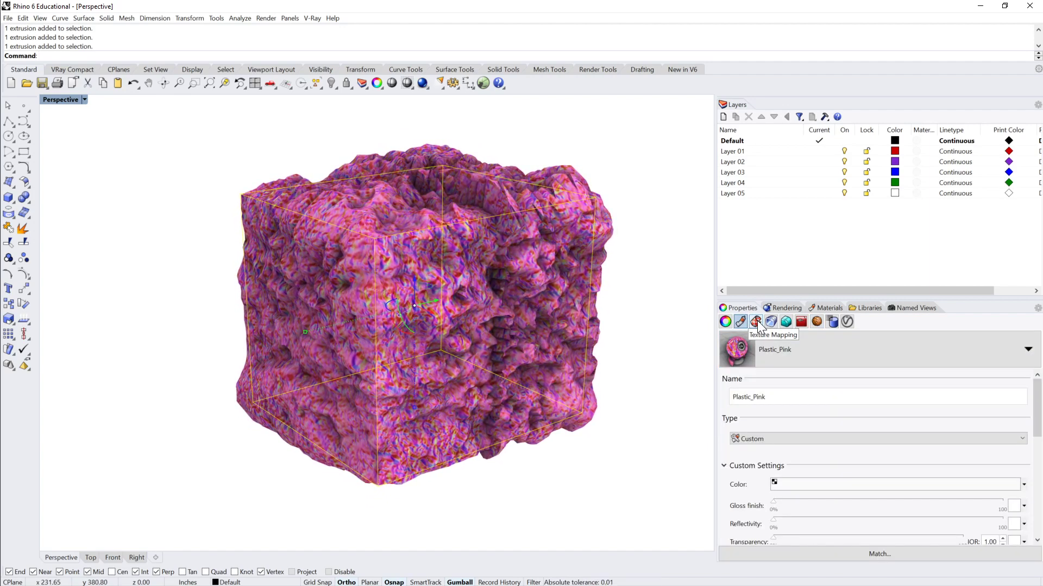
Step: Try UVW repeat values of 5 and 0.5 in the U direction on the box's Box mapping channel
{"action": "left_click", "coordinate": [757, 320]}
{"action": "left_click", "coordinate": [752, 386]}
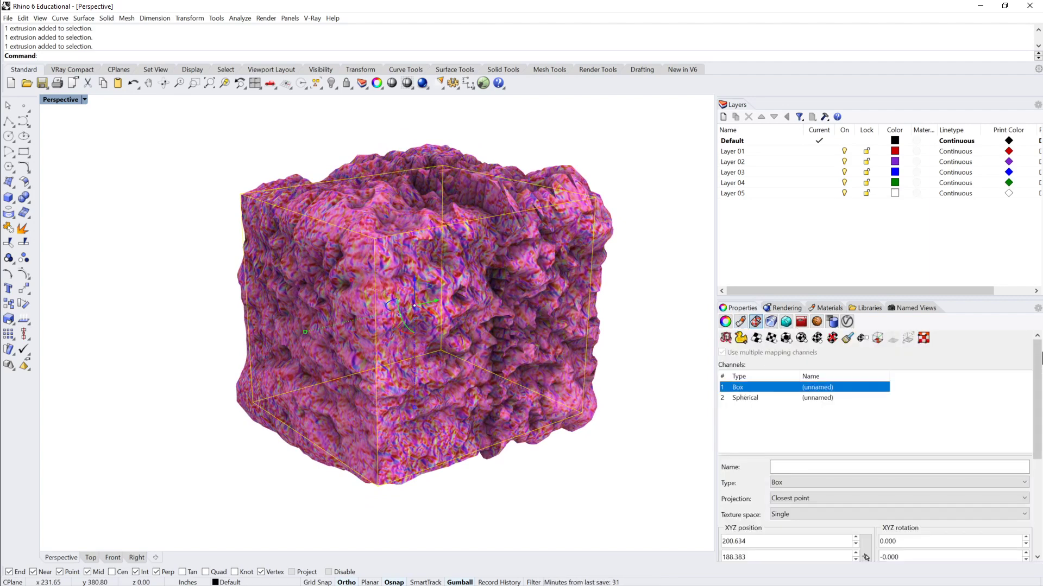
{"action": "scroll", "coordinate": [899, 497], "scroll_direction": "down", "scroll_amount": 5}
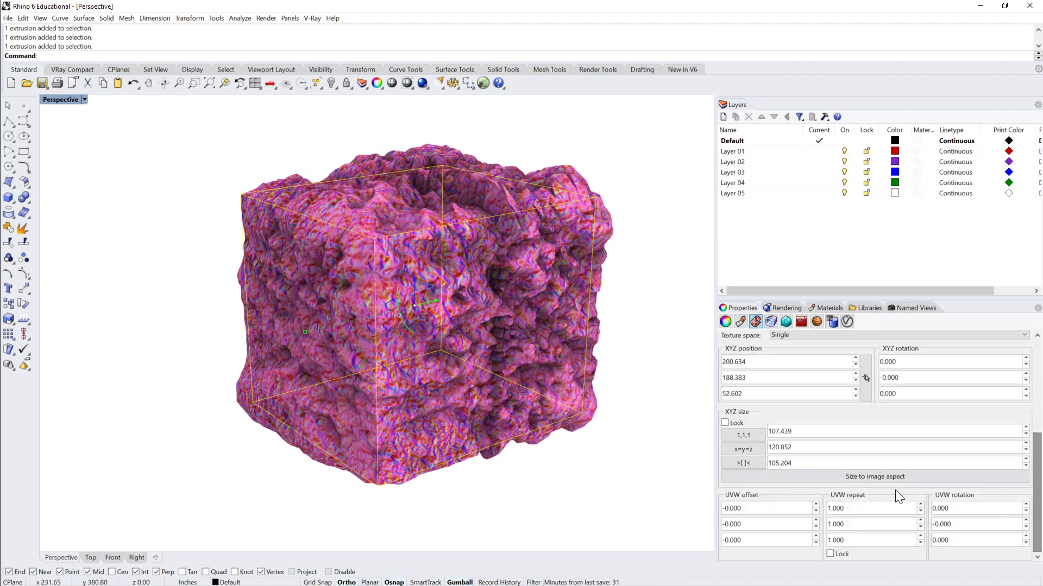
{"action": "double_click", "coordinate": [839, 508]}
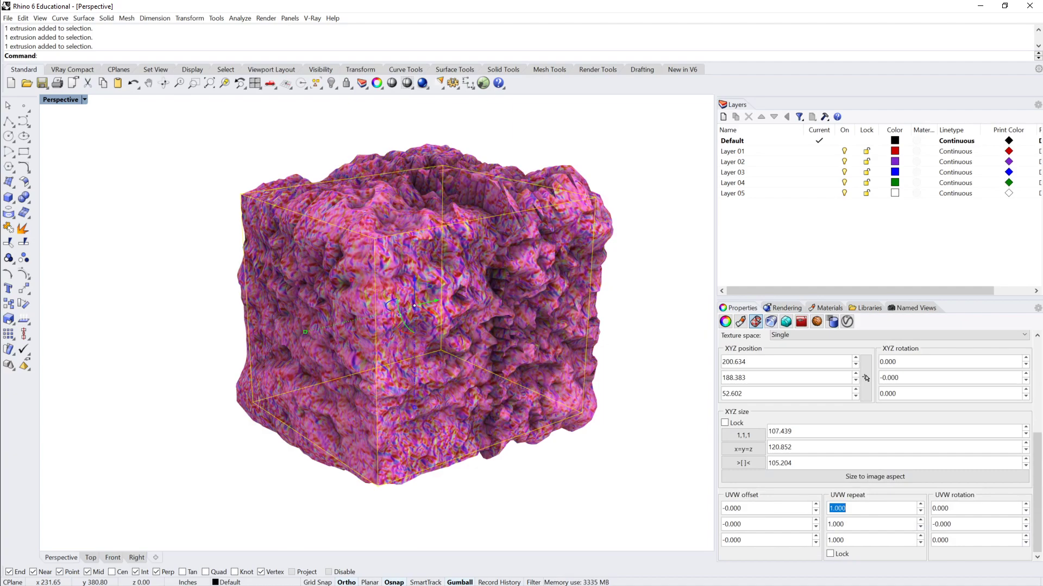
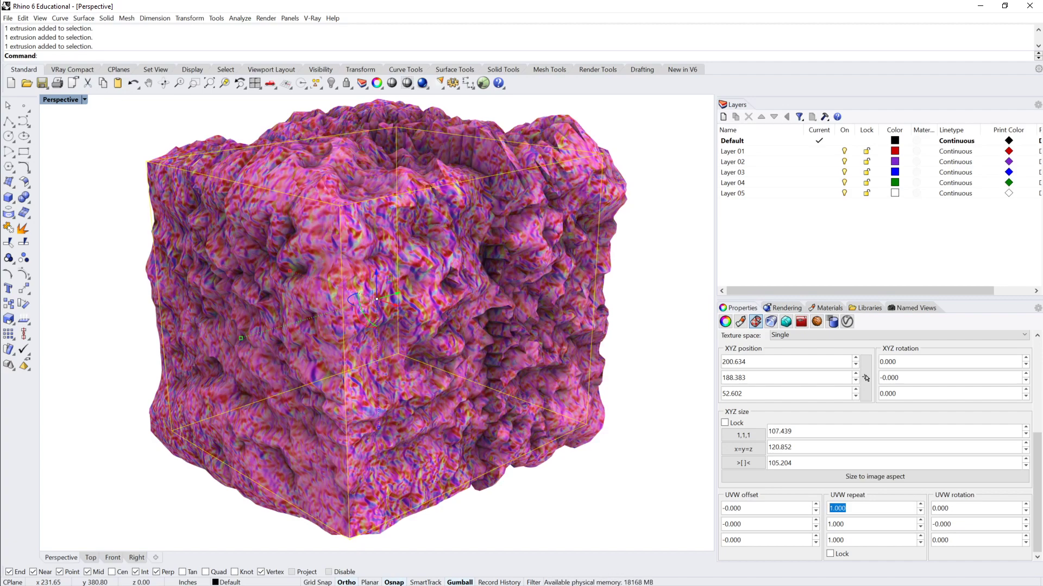
{"action": "key", "text": "Return"}
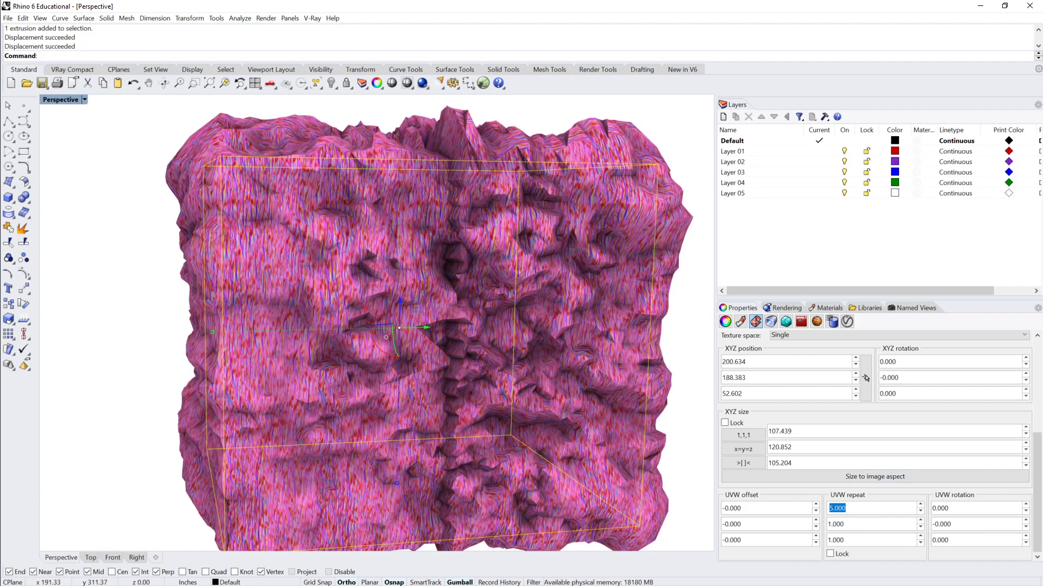
{"action": "key", "text": "Return"}
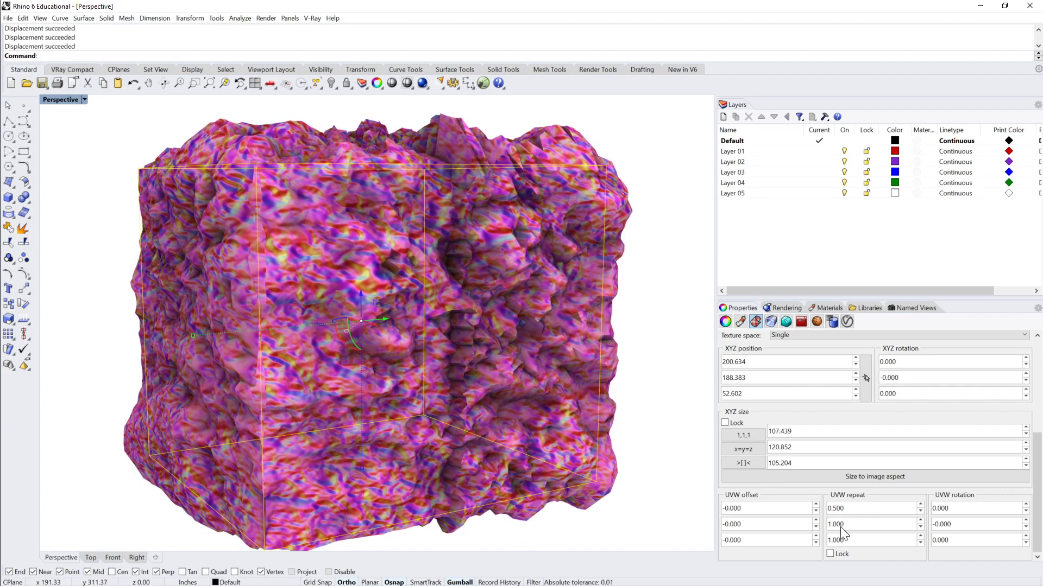
Step: Set the Box mapping channel's U repeat to 25
{"action": "key", "text": "shift+Tab"}
{"action": "type", "text": "25"}
{"action": "key", "text": "Return"}
Step: Examine the pink texture's tiling on the displaced box faces up close from several angles
{"action": "scroll", "coordinate": [851, 508], "scroll_direction": "up", "scroll_amount": 10}
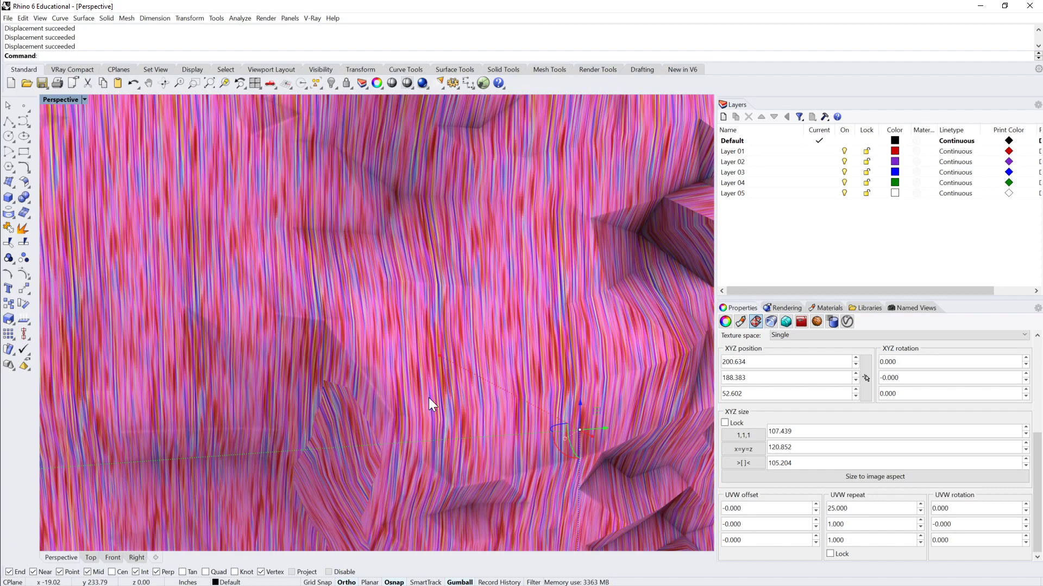
{"action": "right_click_drag", "start_coordinate": [428, 397], "coordinate": [499, 158]}
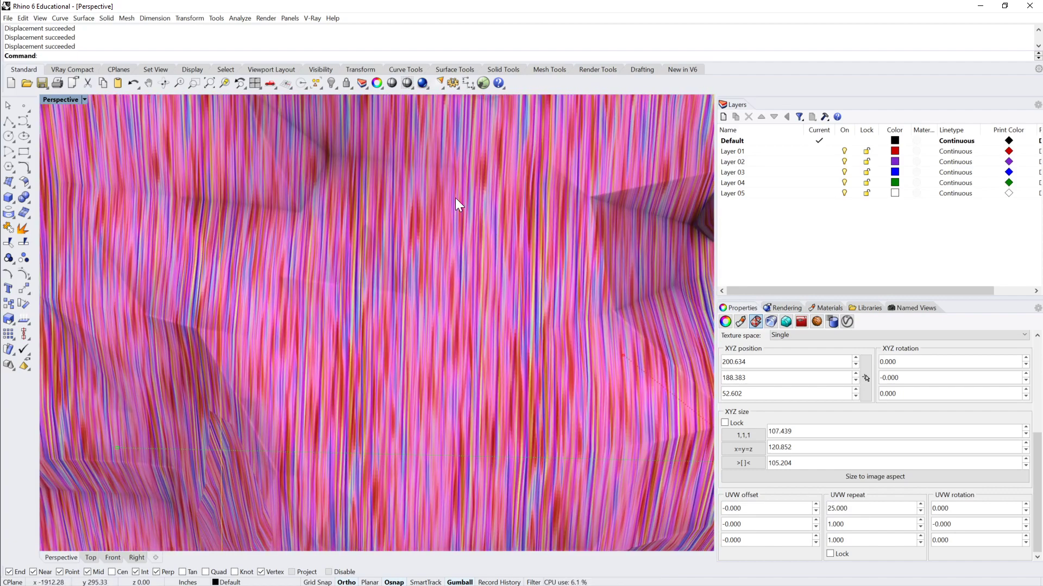
{"action": "scroll", "coordinate": [468, 190], "scroll_direction": "down", "scroll_amount": 10}
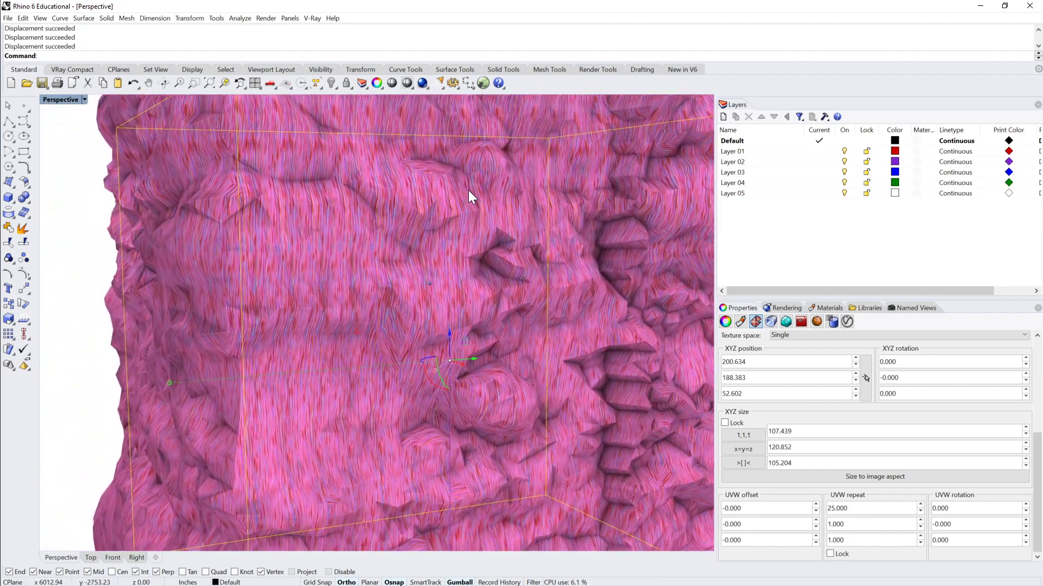
{"action": "scroll", "coordinate": [468, 190], "scroll_direction": "down", "scroll_amount": 3}
{"action": "scroll", "coordinate": [487, 205], "scroll_direction": "up", "scroll_amount": 8}
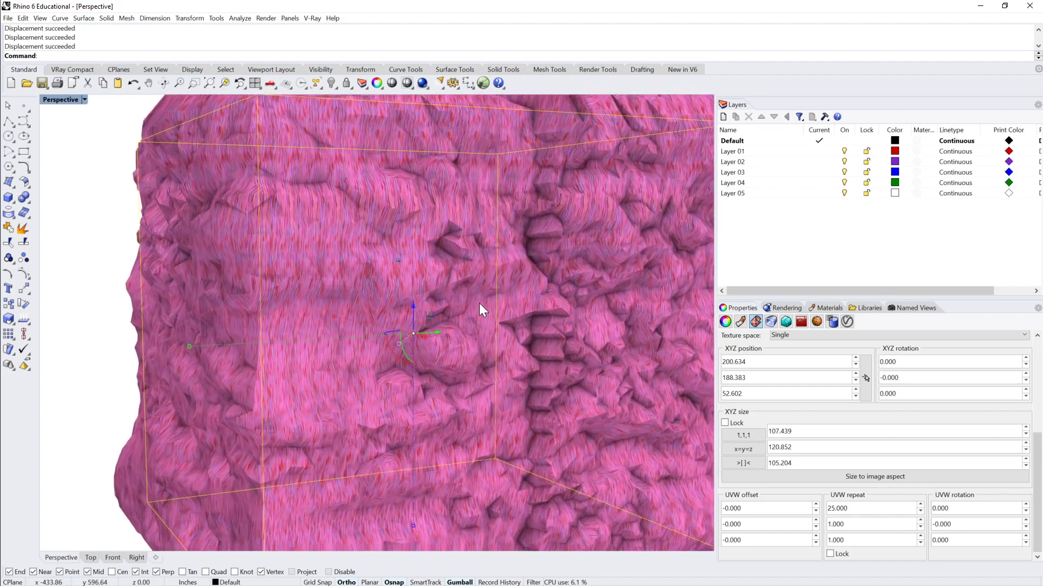
{"action": "scroll", "coordinate": [506, 297], "scroll_direction": "up", "scroll_amount": 5}
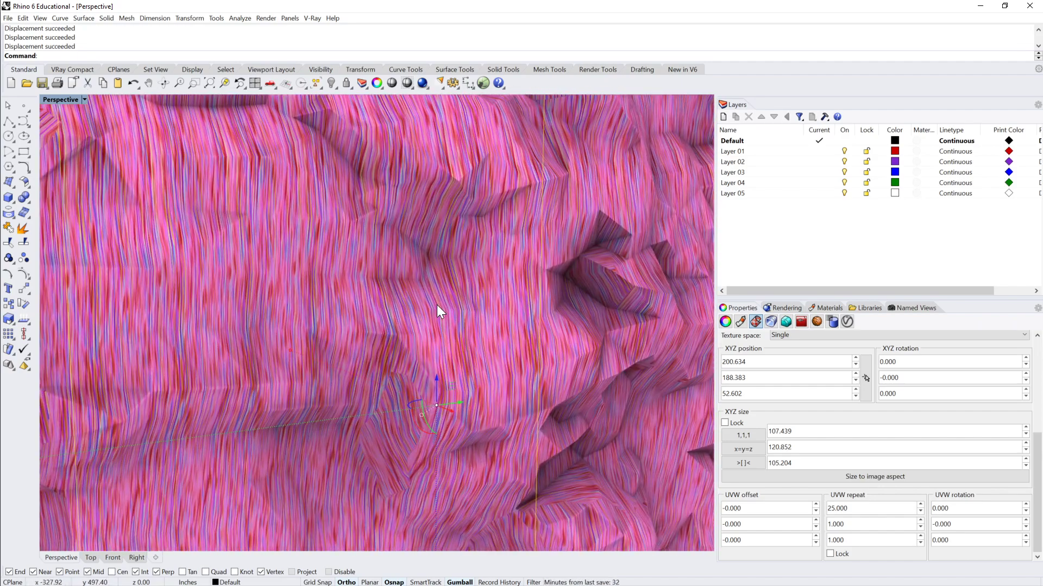
{"action": "right_click_drag", "start_coordinate": [437, 305], "coordinate": [490, 289]}
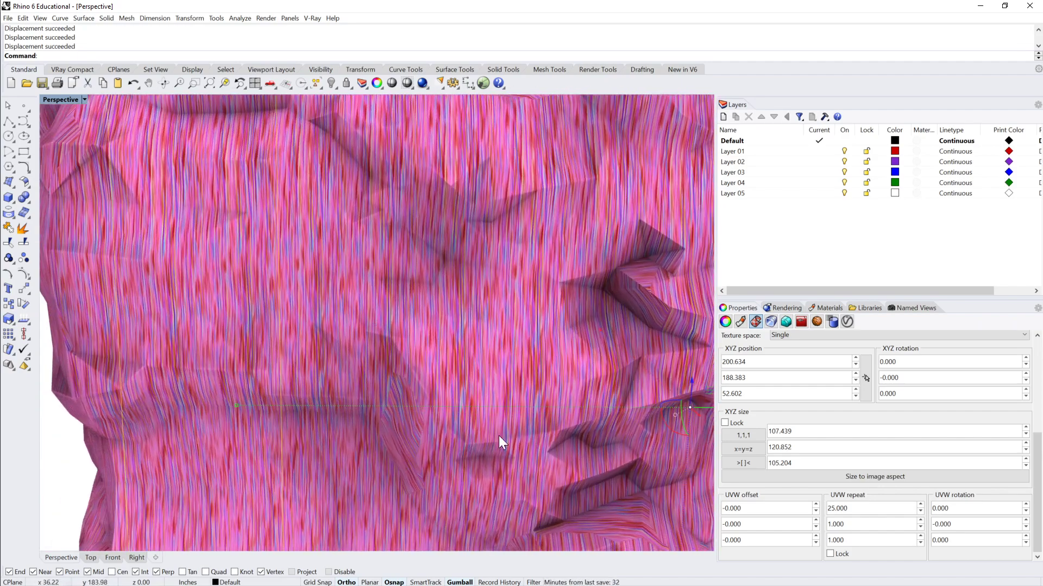
{"action": "scroll", "coordinate": [523, 234], "scroll_direction": "down", "scroll_amount": 2}
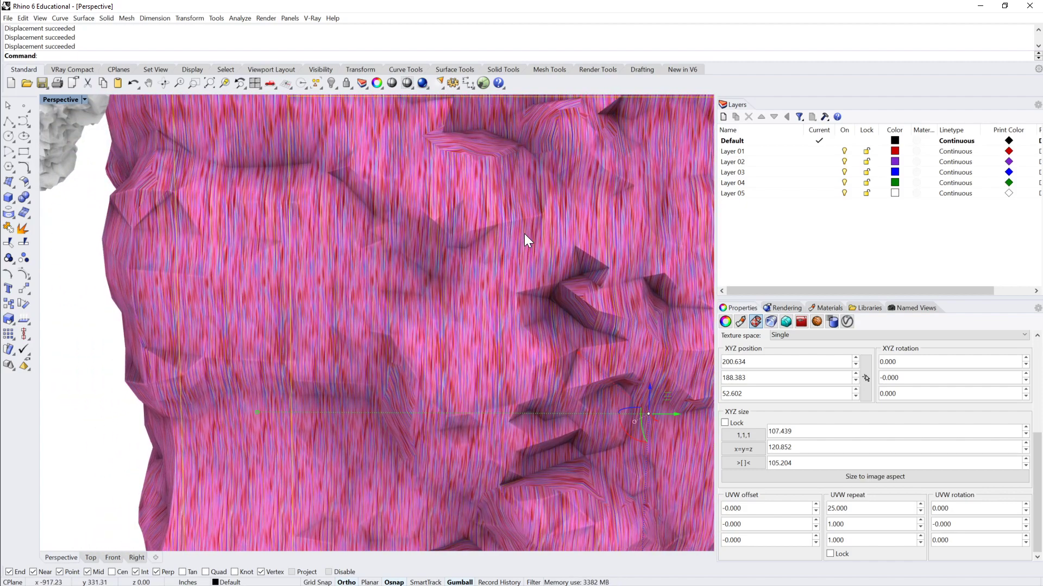
{"action": "right_click_drag", "start_coordinate": [523, 233], "coordinate": [524, 233]}
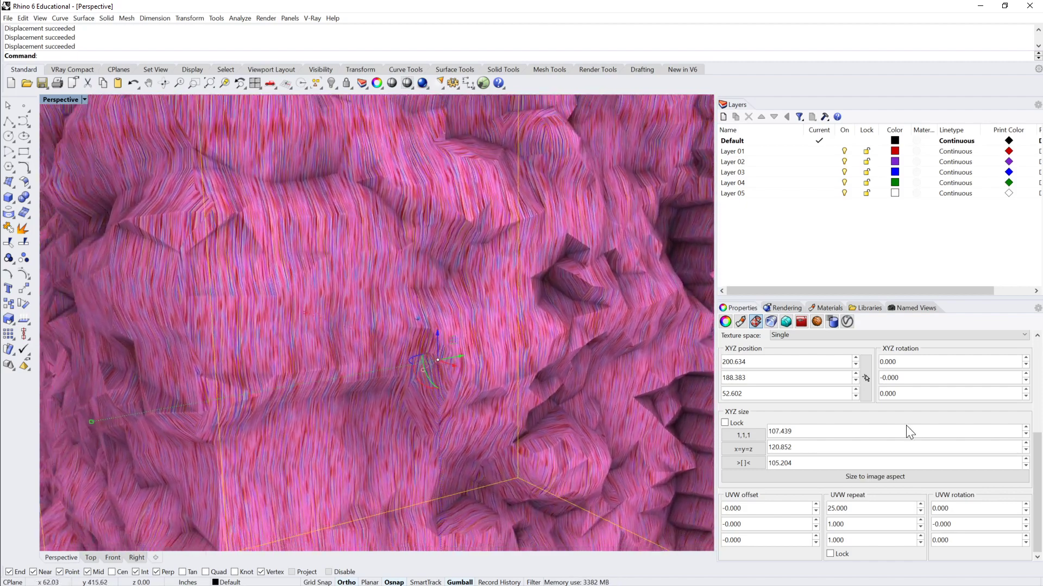
Step: Set the Box mapping channel's V repeat to 25
{"action": "double_click", "coordinate": [839, 508]}
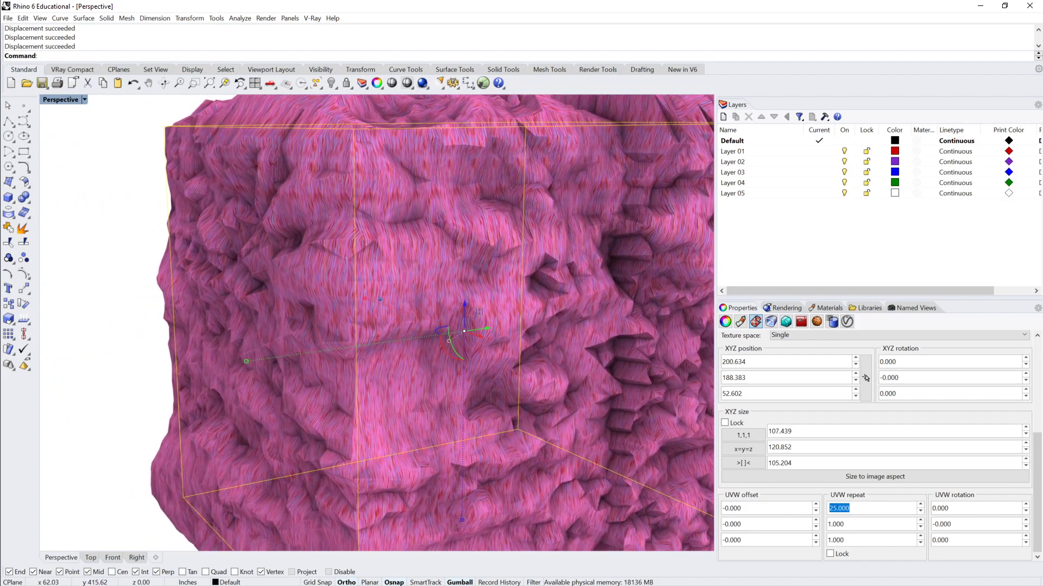
{"action": "key", "text": "Tab"}
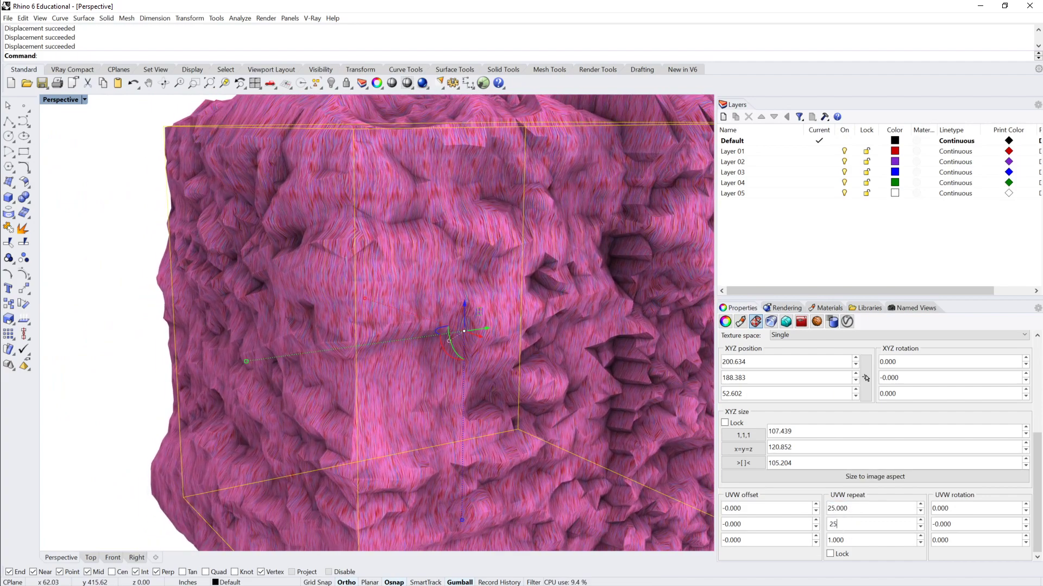
{"action": "type", "text": "25"}
{"action": "key", "text": "Return"}
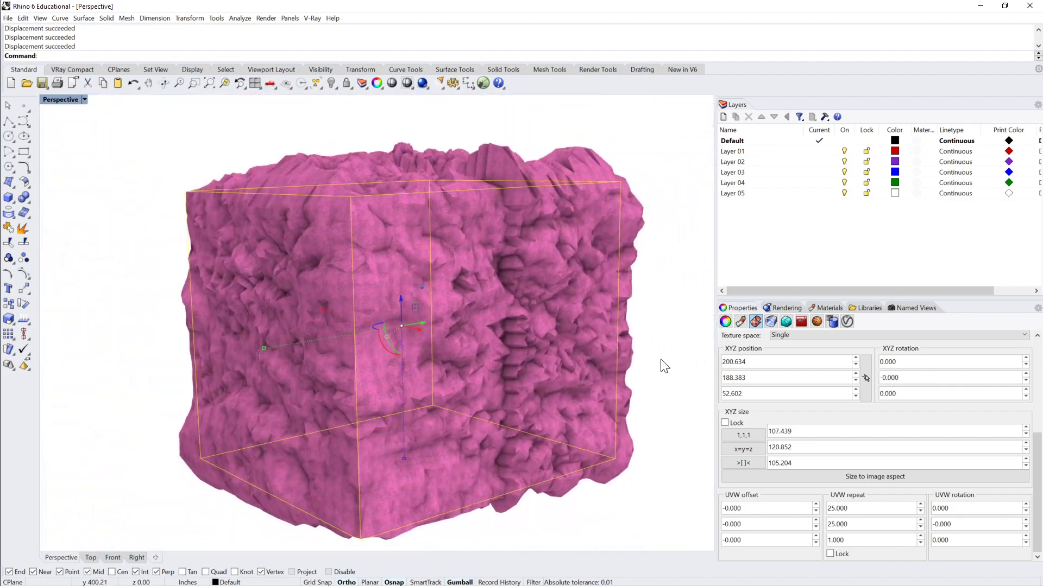
Step: Deselect the box and inspect its tiled pink texture both up close and at a distance
{"action": "left_click", "coordinate": [655, 325]}
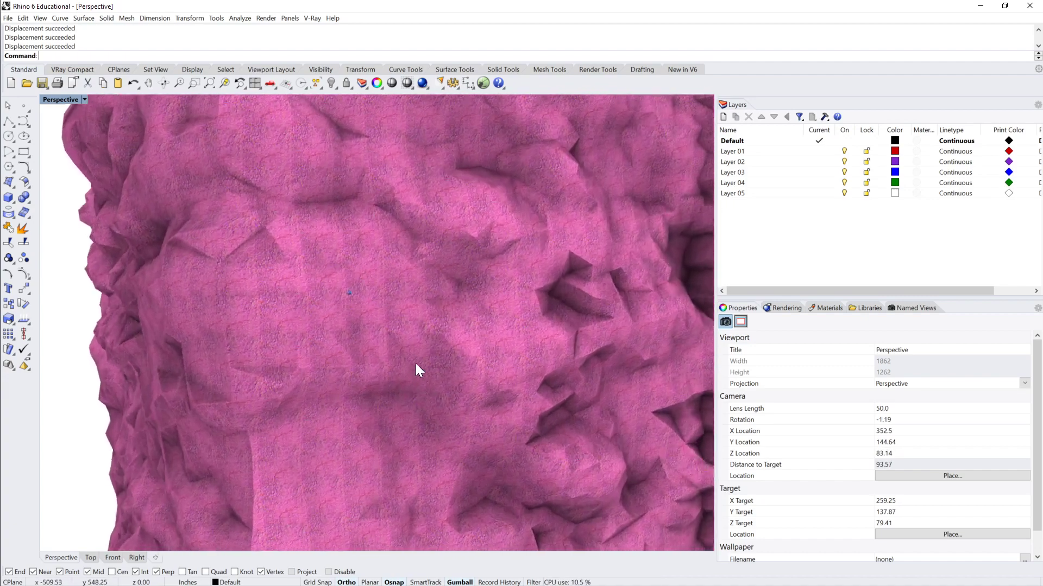
{"action": "right_click_drag", "start_coordinate": [416, 363], "coordinate": [496, 240]}
{"action": "scroll", "coordinate": [389, 298], "scroll_direction": "up", "scroll_amount": 3}
{"action": "scroll", "coordinate": [305, 269], "scroll_direction": "down", "scroll_amount": 5}
{"action": "scroll", "coordinate": [455, 246], "scroll_direction": "down", "scroll_amount": 3}
{"action": "scroll", "coordinate": [455, 245], "scroll_direction": "down", "scroll_amount": 2}
Step: Reselect the box and set its Box mapping channel's U repeat to 1 and V repeat to 10
{"action": "left_click", "coordinate": [463, 256]}
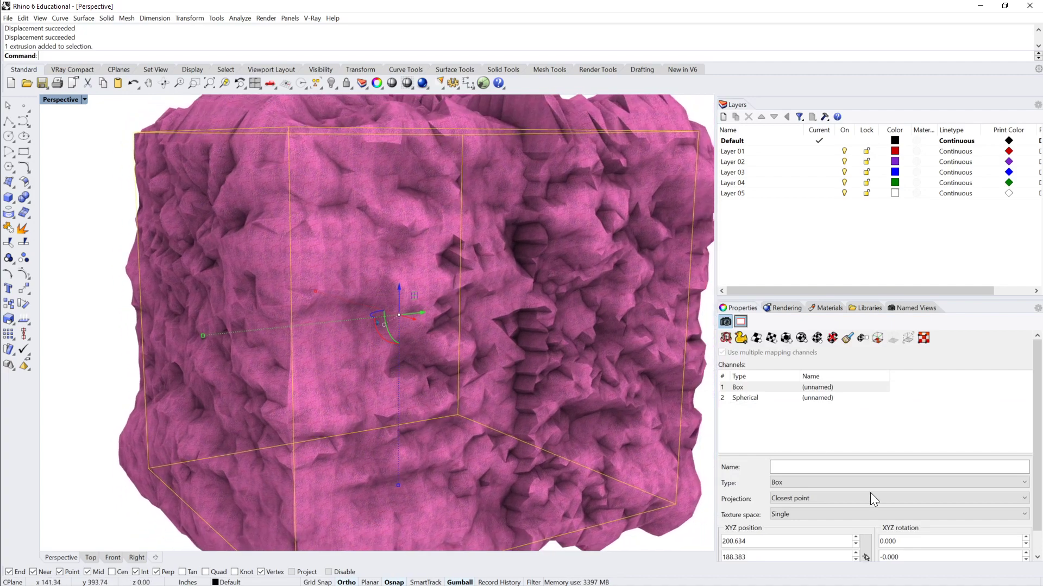
{"action": "scroll", "coordinate": [869, 412], "scroll_direction": "down", "scroll_amount": 2}
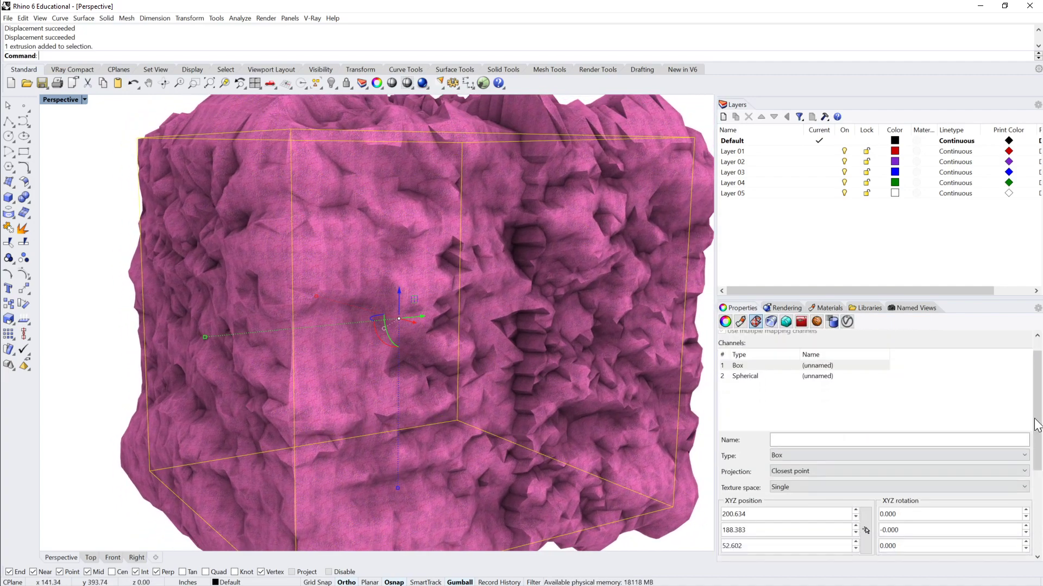
{"action": "left_click_drag", "start_coordinate": [1036, 388], "coordinate": [1038, 524]}
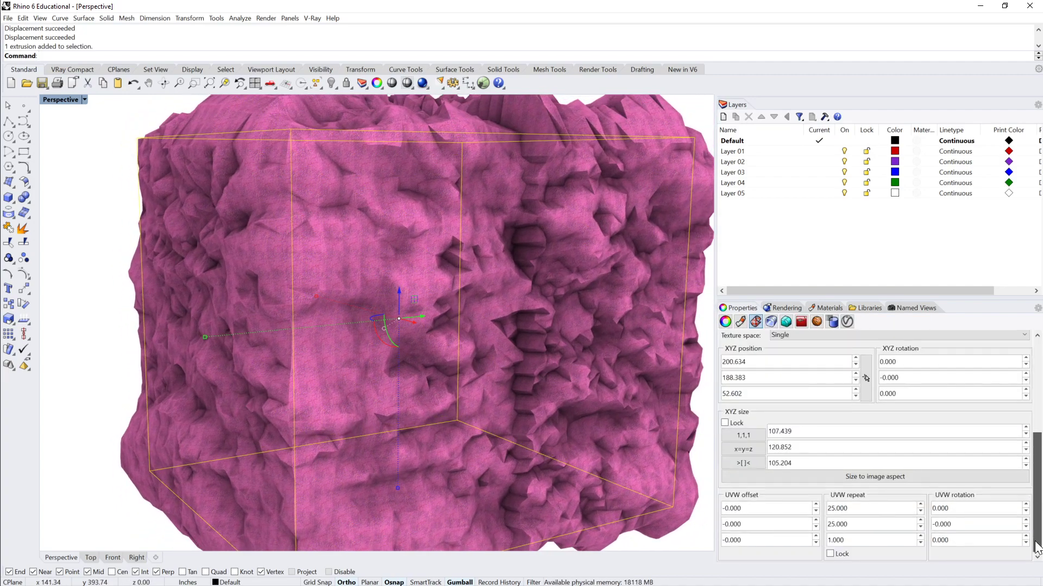
{"action": "left_click", "coordinate": [859, 510]}
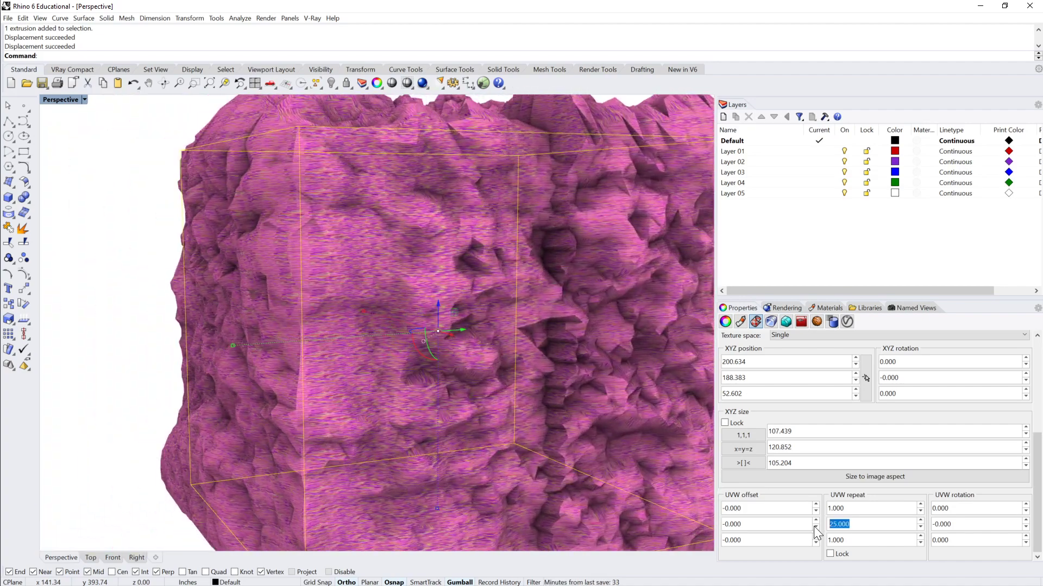
{"action": "type", "text": "10"}
{"action": "key", "text": "Return"}
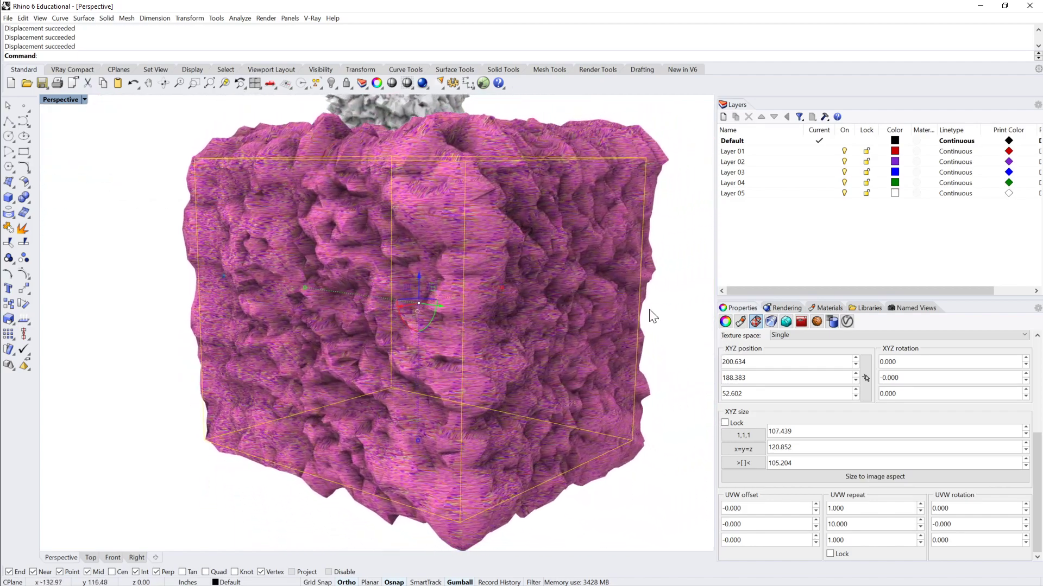
Step: Check the box without its selection highlight, reselect it, and try a W repeat of 10 on the Box mapping channel
{"action": "left_click", "coordinate": [666, 317]}
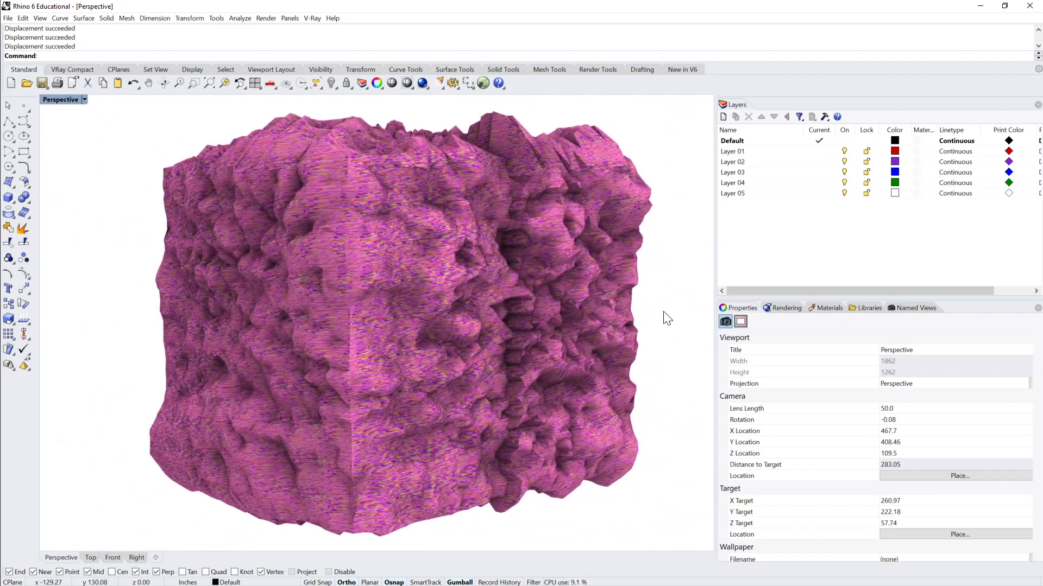
{"action": "left_click", "coordinate": [556, 307]}
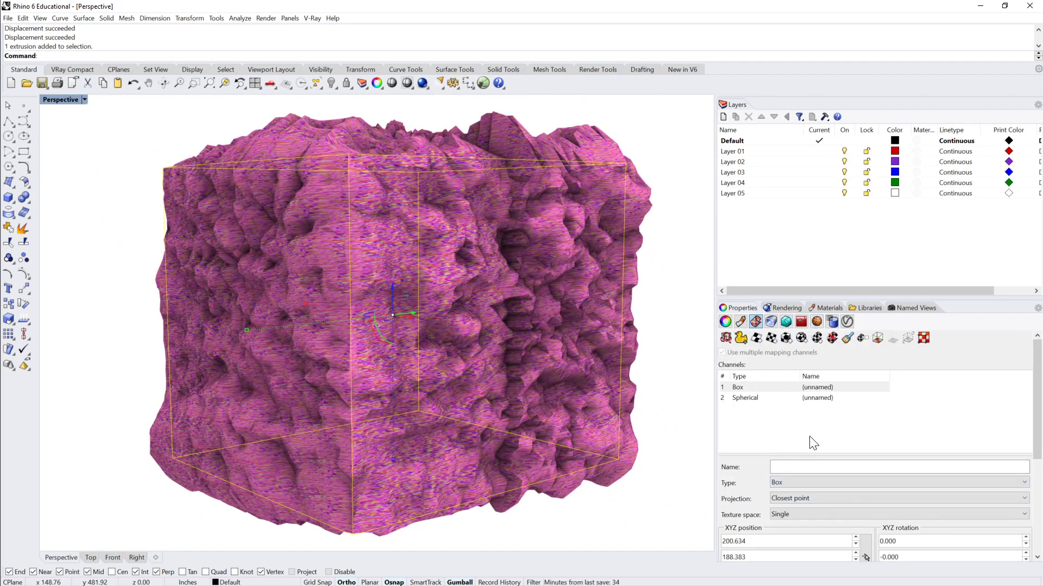
{"action": "scroll", "coordinate": [853, 478], "scroll_direction": "down", "scroll_amount": 5}
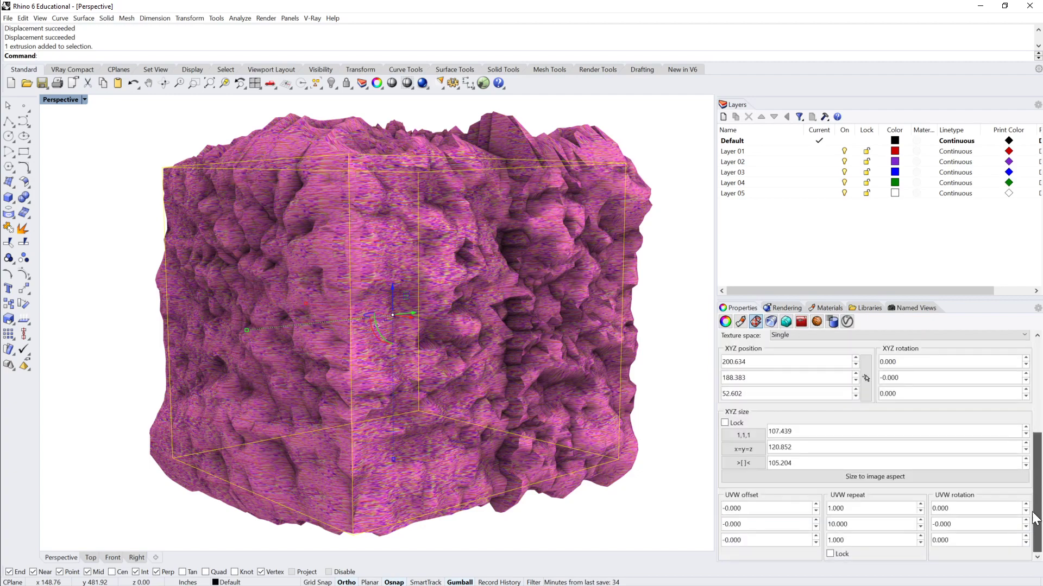
{"action": "double_click", "coordinate": [838, 524]}
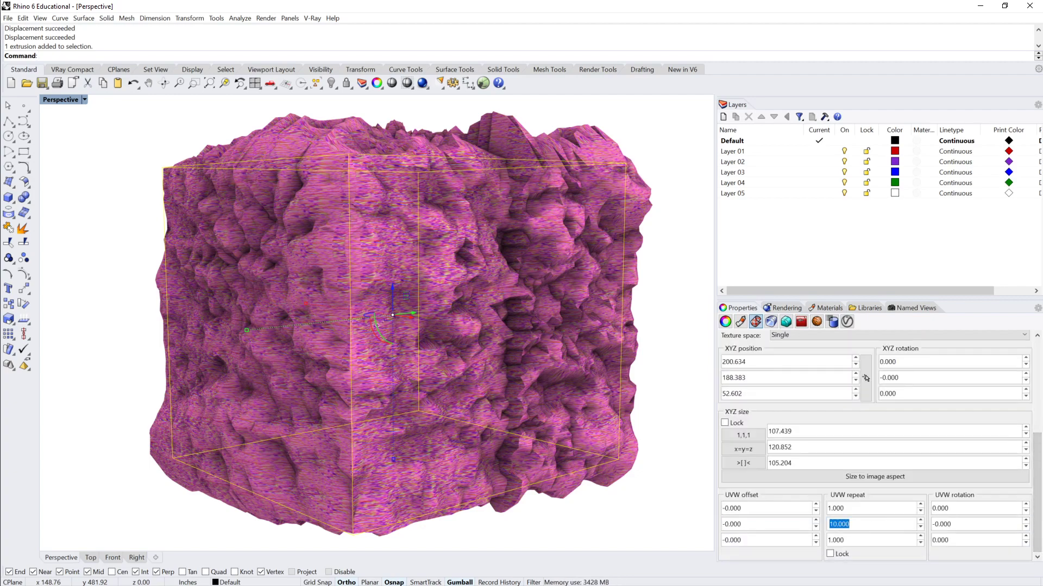
{"action": "double_click", "coordinate": [846, 542]}
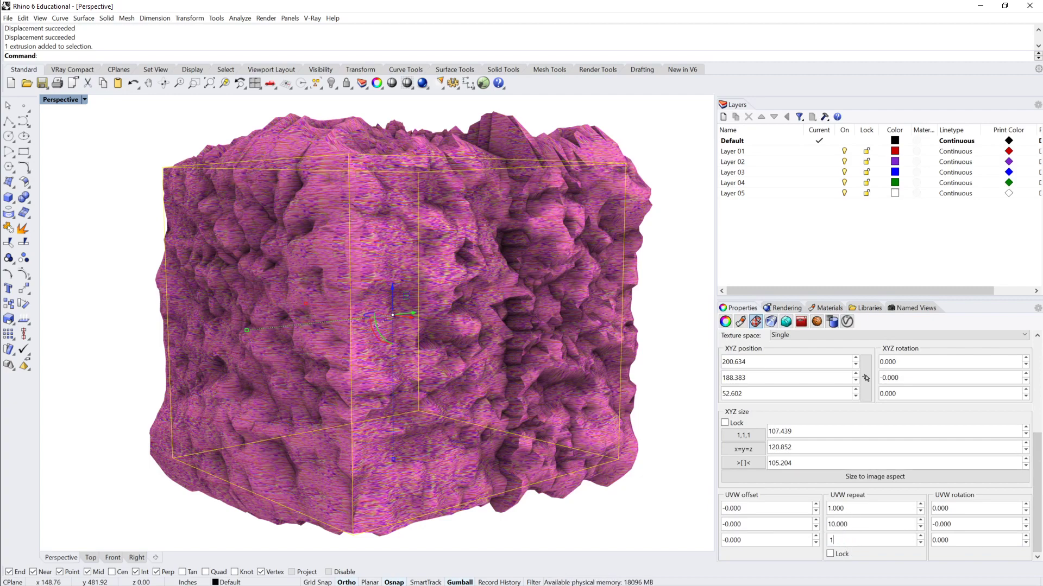
{"action": "type", "text": "10"}
{"action": "key", "text": "Return"}
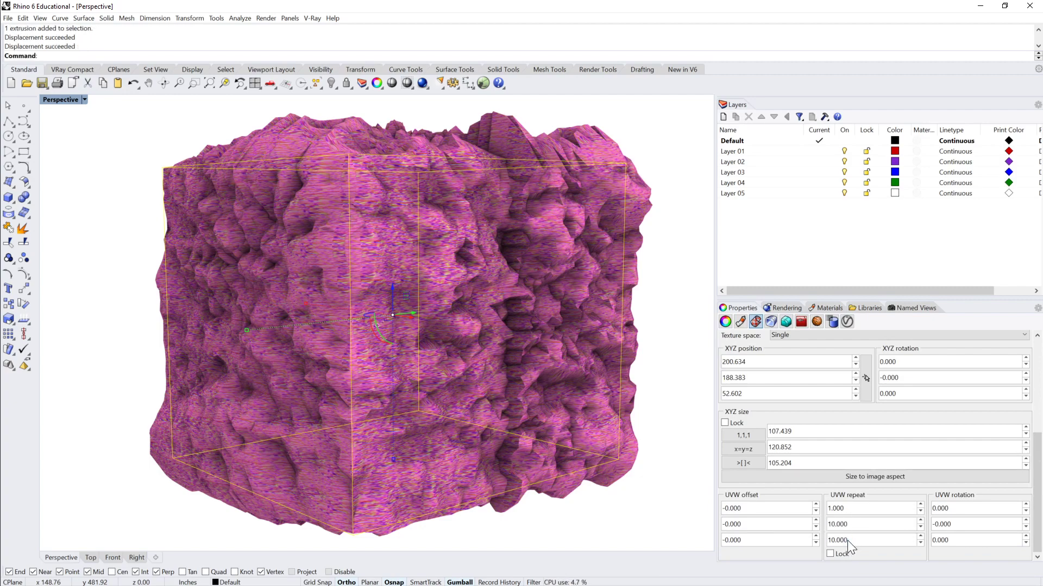
Step: Return the Box mapping channel's W repeat to 1 and set its U repeat to 10
{"action": "double_click", "coordinate": [852, 526]}
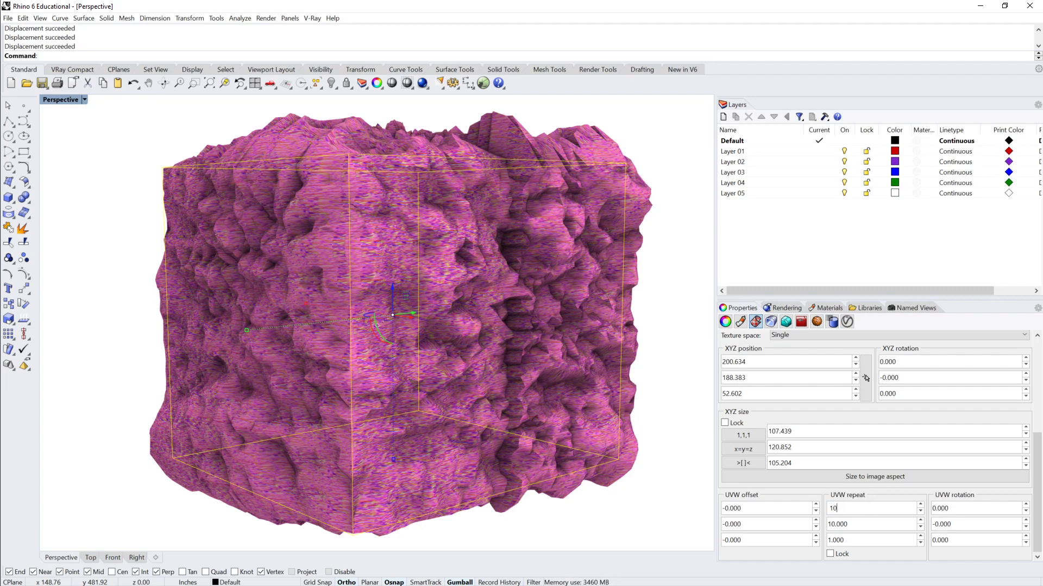
{"action": "key", "text": "Tab"}
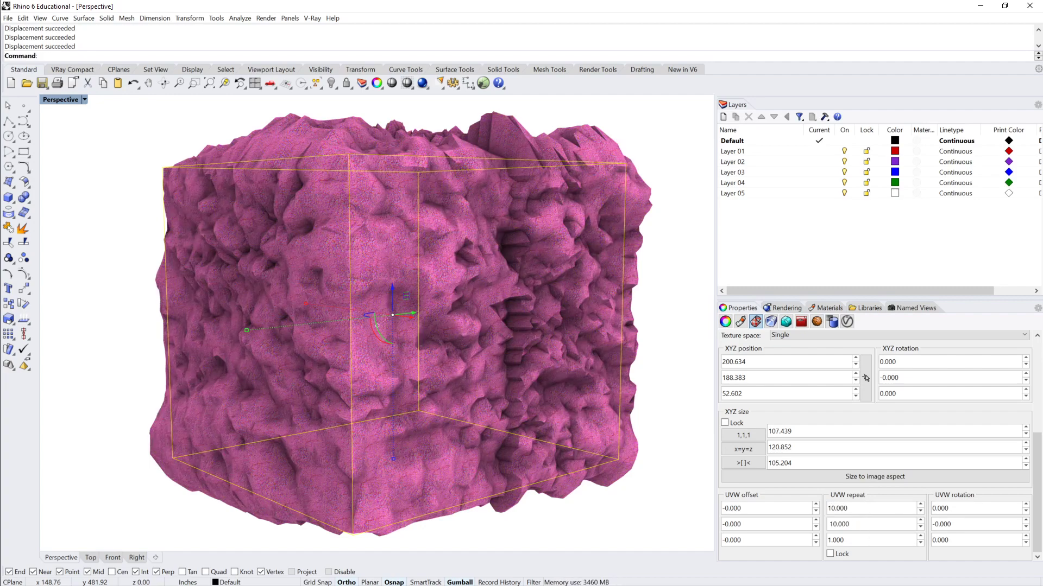
Step: Set the Box mapping channel's V repeat to 1 and U repeat to 25, and check the box briefly without its selection highlight
{"action": "left_click_drag", "start_coordinate": [855, 525], "coordinate": [821, 522]}
{"action": "left_click", "coordinate": [857, 511]}
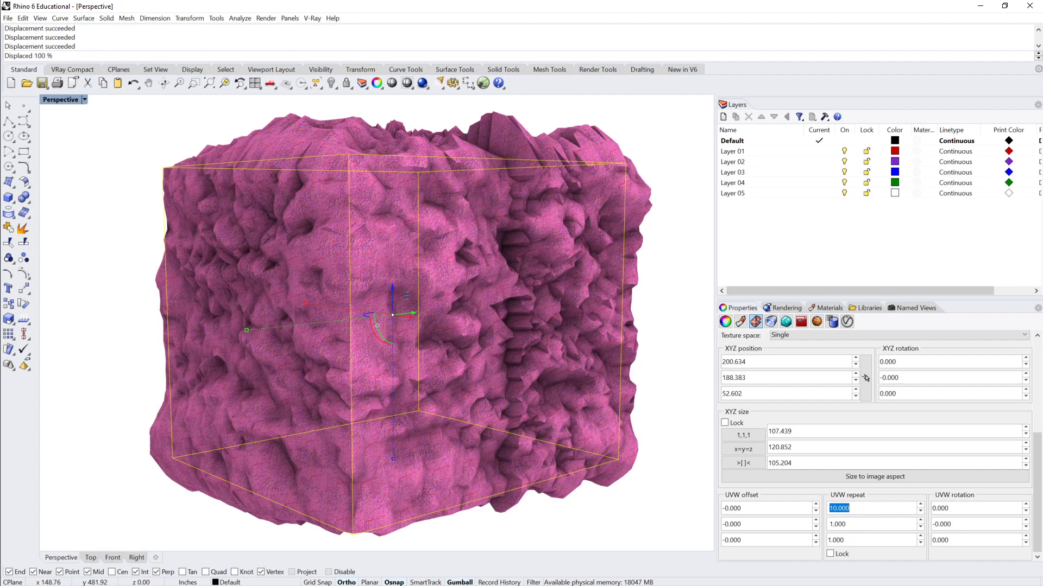
{"action": "left_click_drag", "start_coordinate": [850, 509], "coordinate": [813, 515]}
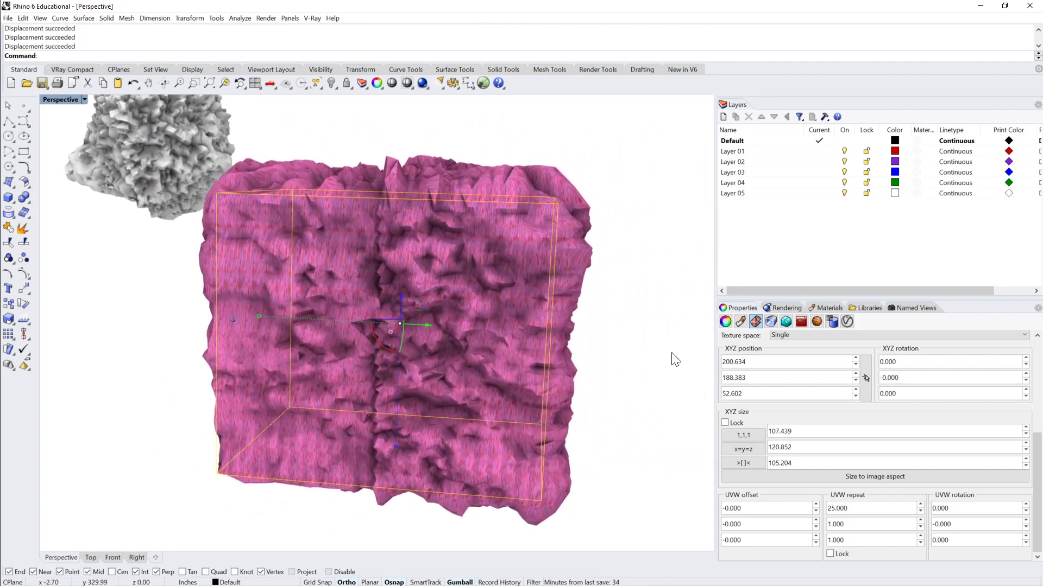
{"action": "left_click", "coordinate": [666, 332]}
{"action": "left_click", "coordinate": [400, 264]}
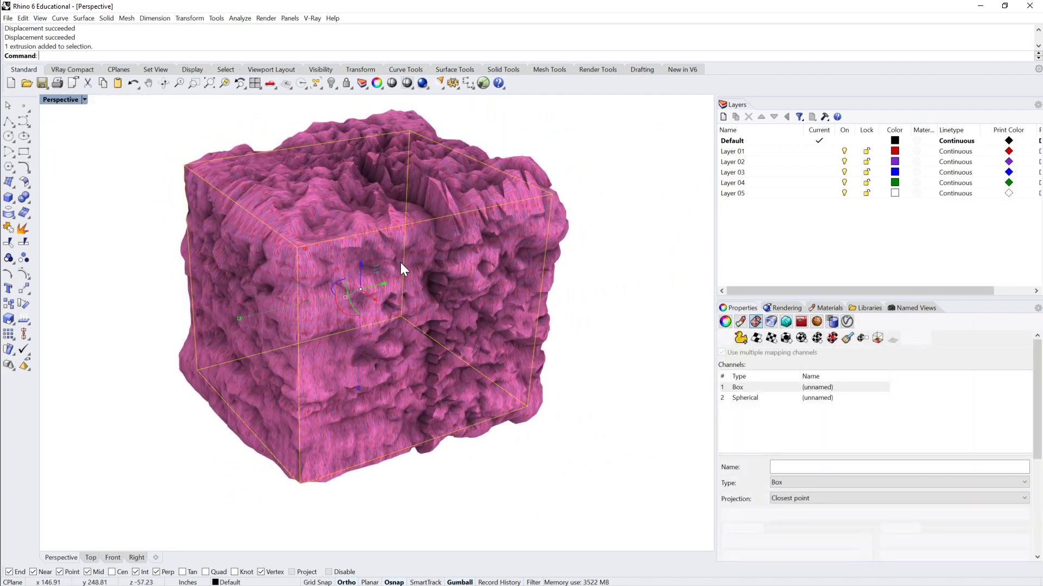
Step: Replace the Plastic_Pink material's color texture image with plastic_tile_green.jpg
{"action": "left_click", "coordinate": [740, 321]}
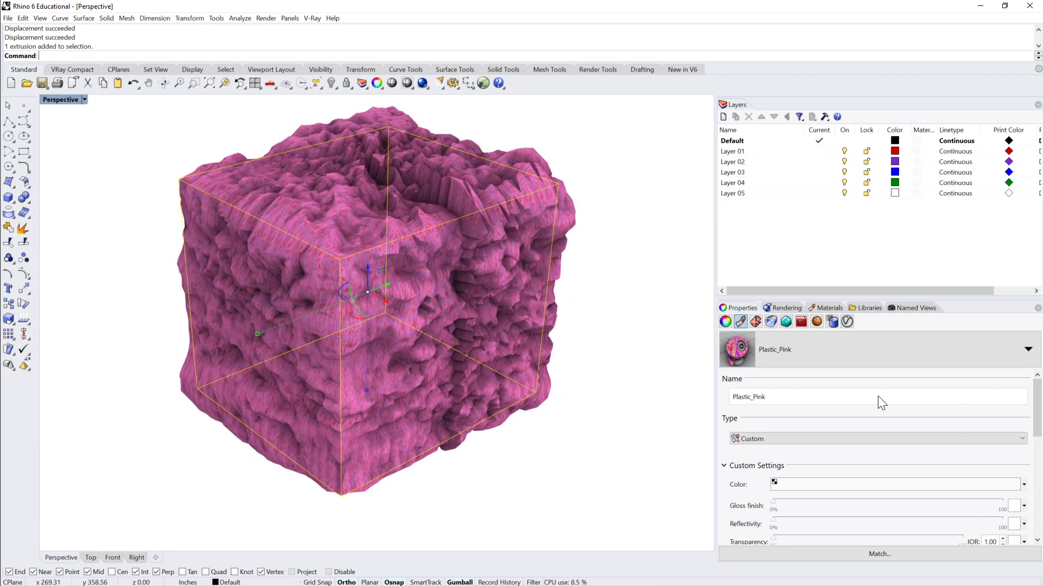
{"action": "scroll", "coordinate": [1033, 489], "scroll_direction": "down", "scroll_amount": 5}
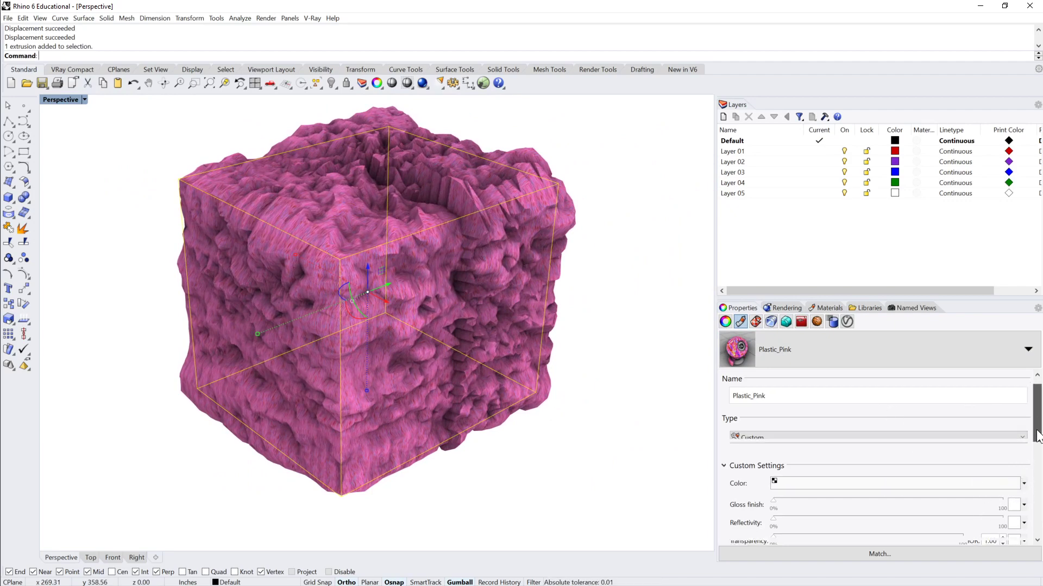
{"action": "scroll", "coordinate": [1033, 491], "scroll_direction": "up", "scroll_amount": 1}
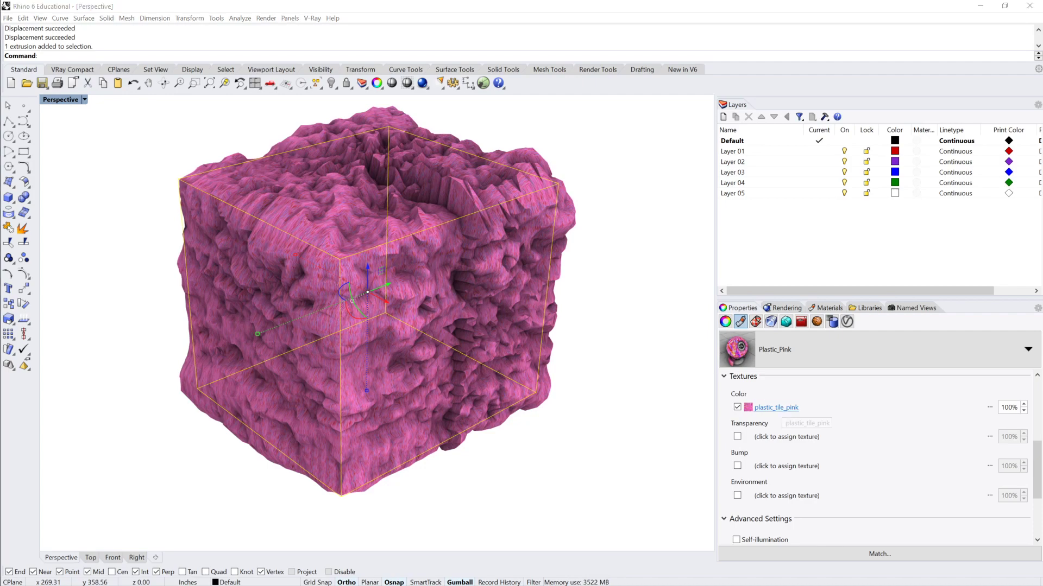
{"action": "left_click_drag", "start_coordinate": [429, 173], "coordinate": [806, 99]}
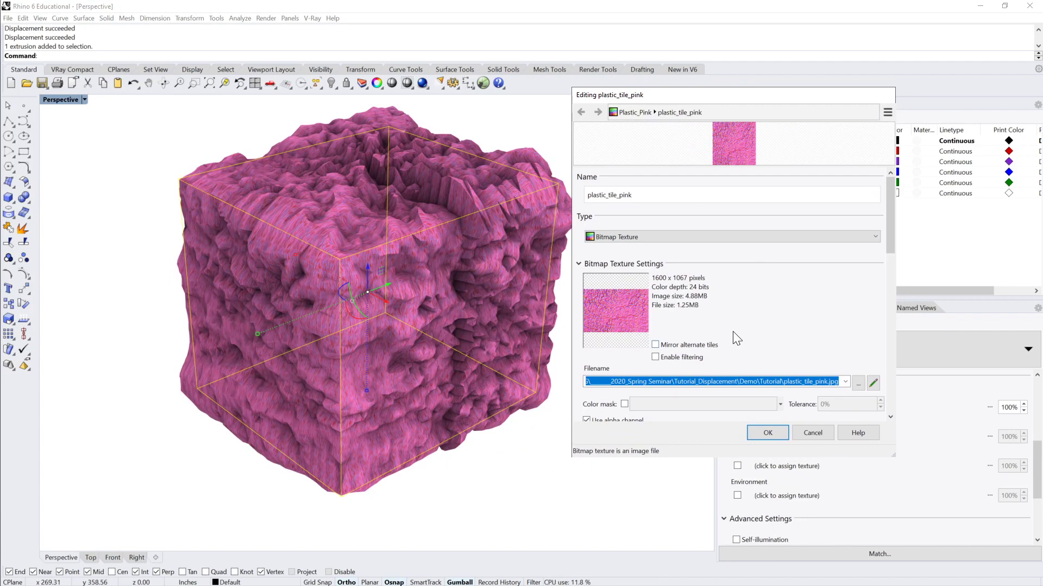
{"action": "left_click", "coordinate": [859, 382]}
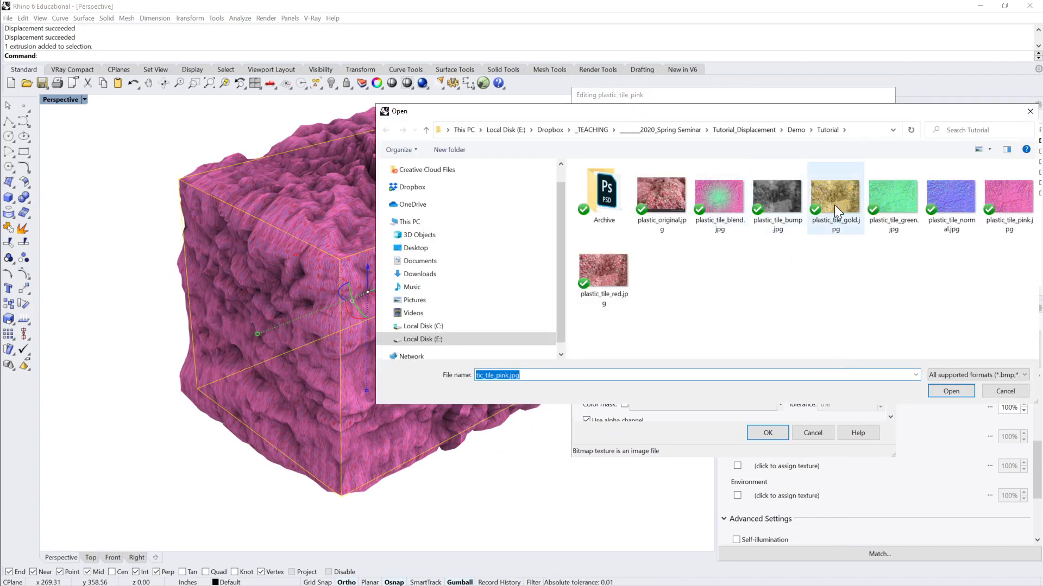
{"action": "left_click", "coordinate": [908, 194]}
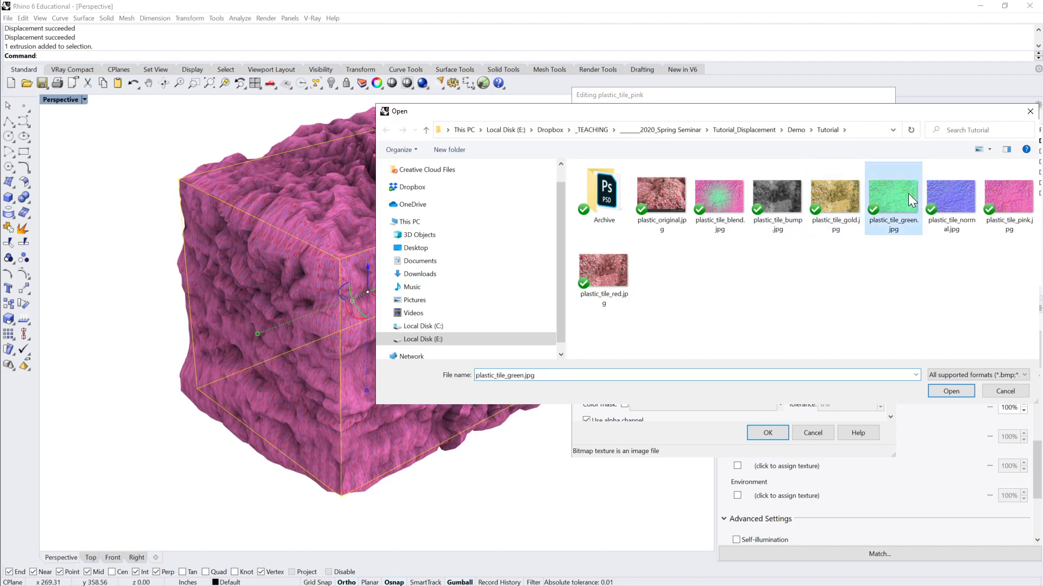
{"action": "left_click", "coordinate": [950, 390]}
{"action": "left_click", "coordinate": [767, 433]}
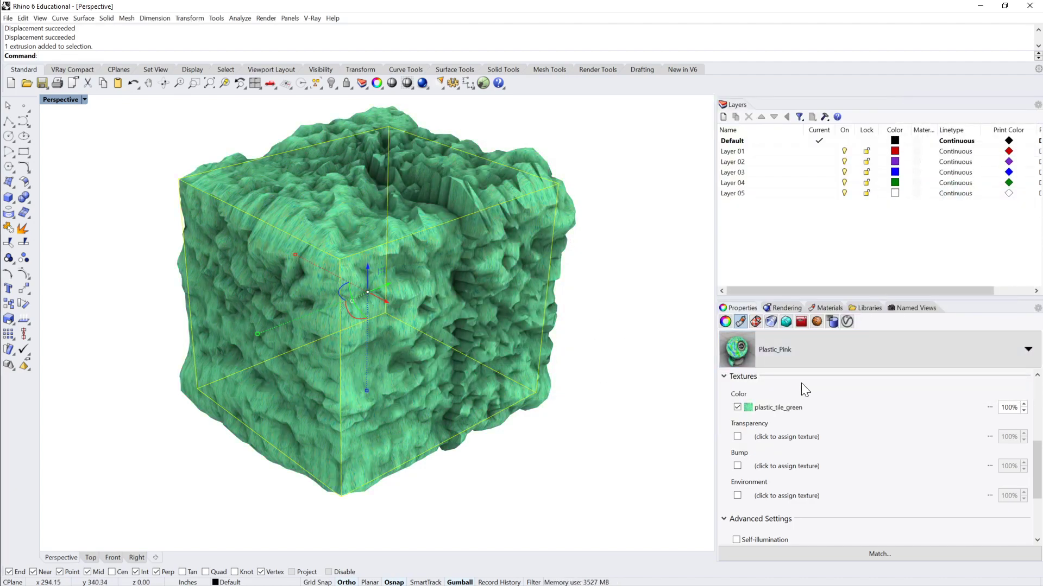
Step: Replace the Plastic_Pink material's color texture image with plastic_tile_blend.jpg, and check the box without its selection highlight before reselecting it
{"action": "left_click", "coordinate": [777, 409]}
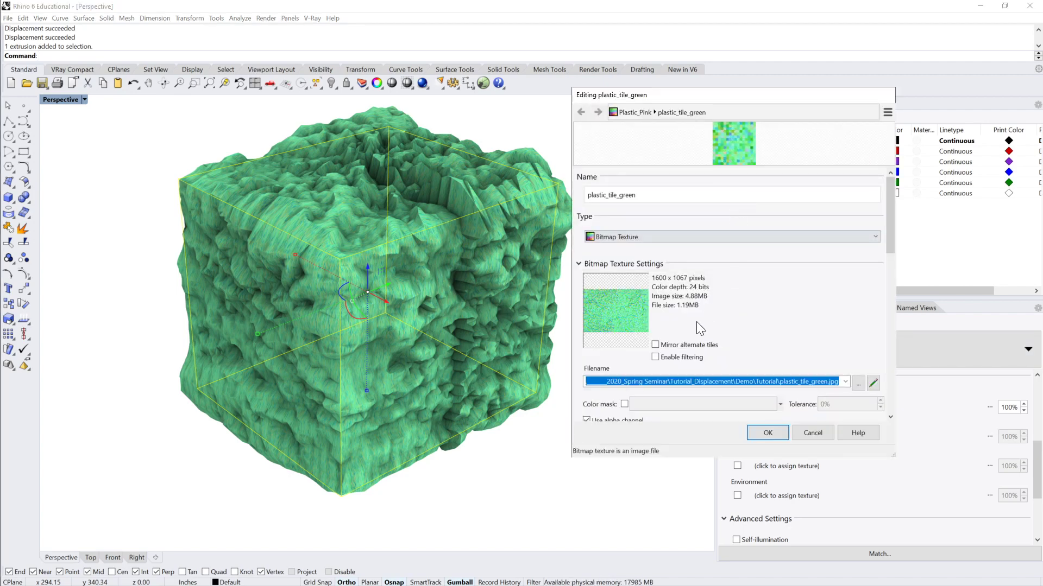
{"action": "left_click", "coordinate": [858, 383]}
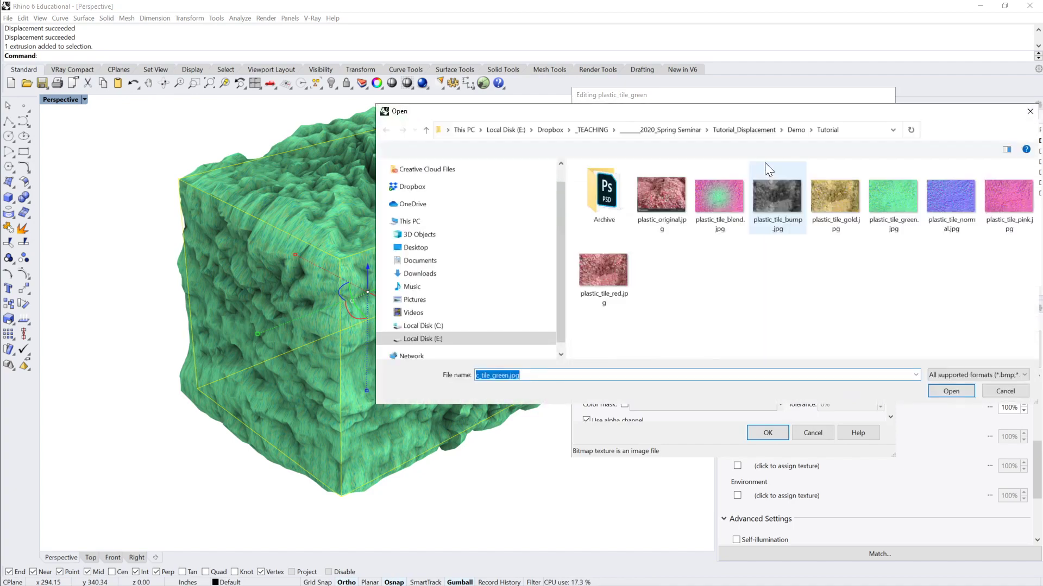
{"action": "left_click", "coordinate": [727, 197]}
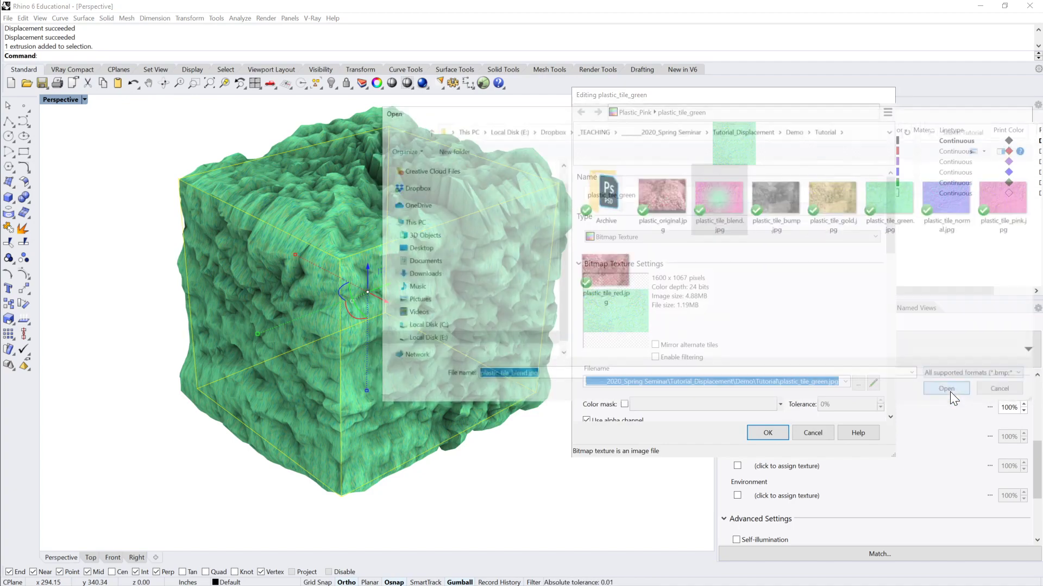
{"action": "left_click", "coordinate": [950, 392]}
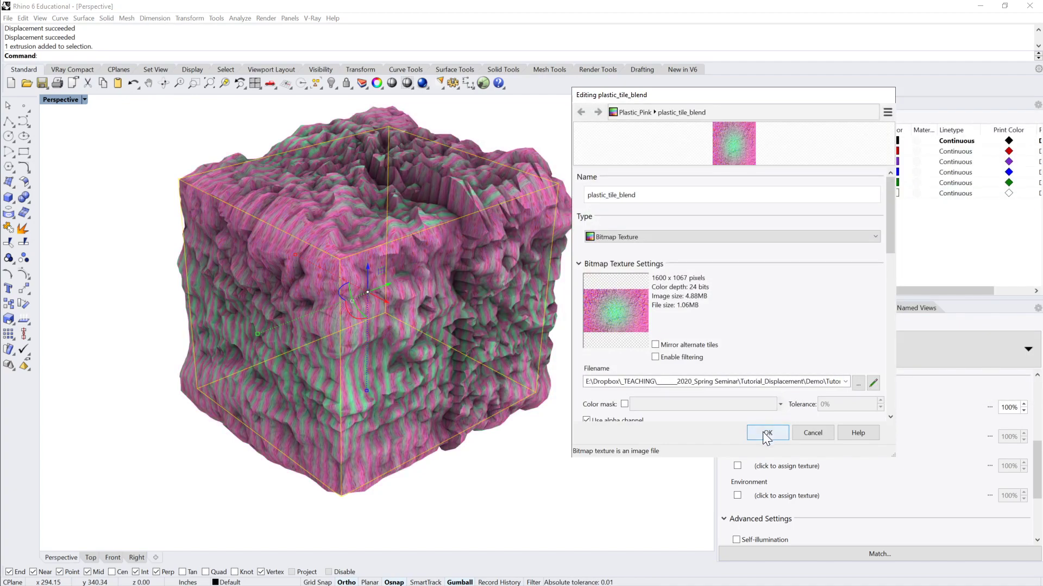
{"action": "left_click", "coordinate": [763, 432]}
{"action": "left_click", "coordinate": [611, 320]}
{"action": "right_click_drag", "start_coordinate": [612, 273], "coordinate": [493, 257]}
{"action": "left_click", "coordinate": [493, 256]}
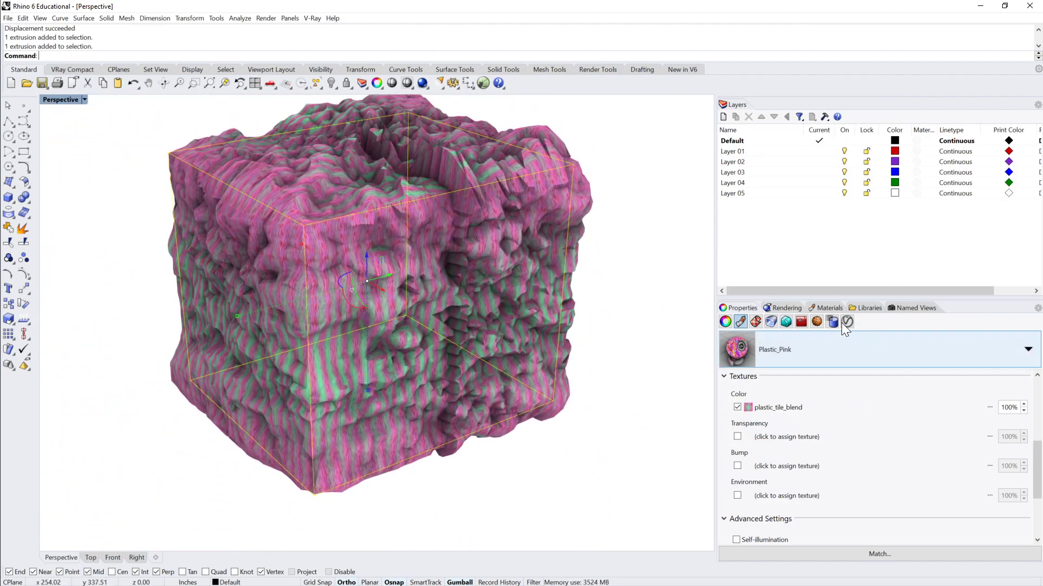
Step: Set the Box mapping channel's U repeat to 1 and inspect the blended texture on the deselected box from several sides
{"action": "left_click", "coordinate": [753, 323]}
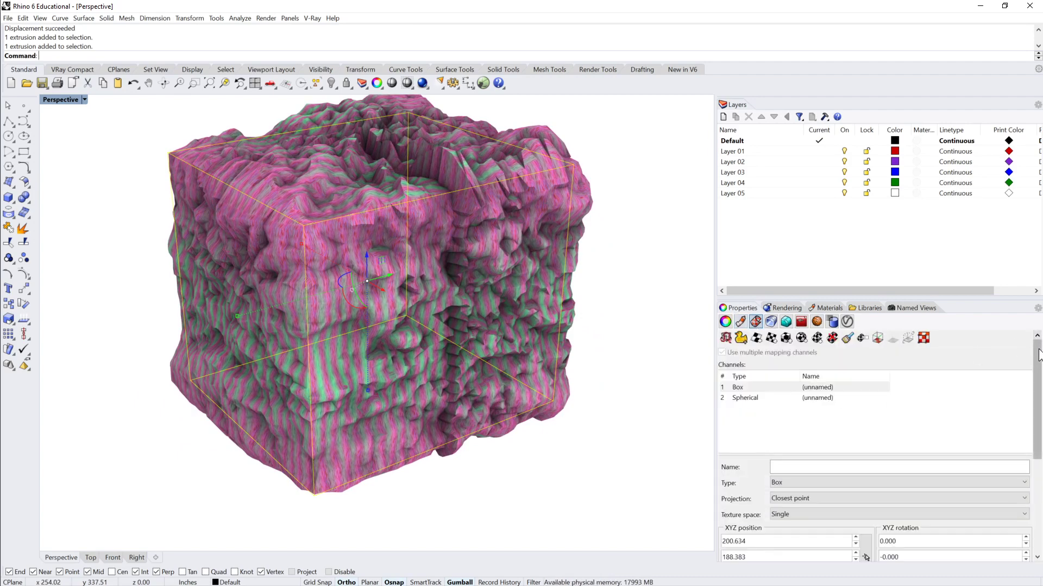
{"action": "left_click_drag", "start_coordinate": [1037, 381], "coordinate": [1021, 509]}
{"action": "left_click_drag", "start_coordinate": [870, 508], "coordinate": [829, 509]}
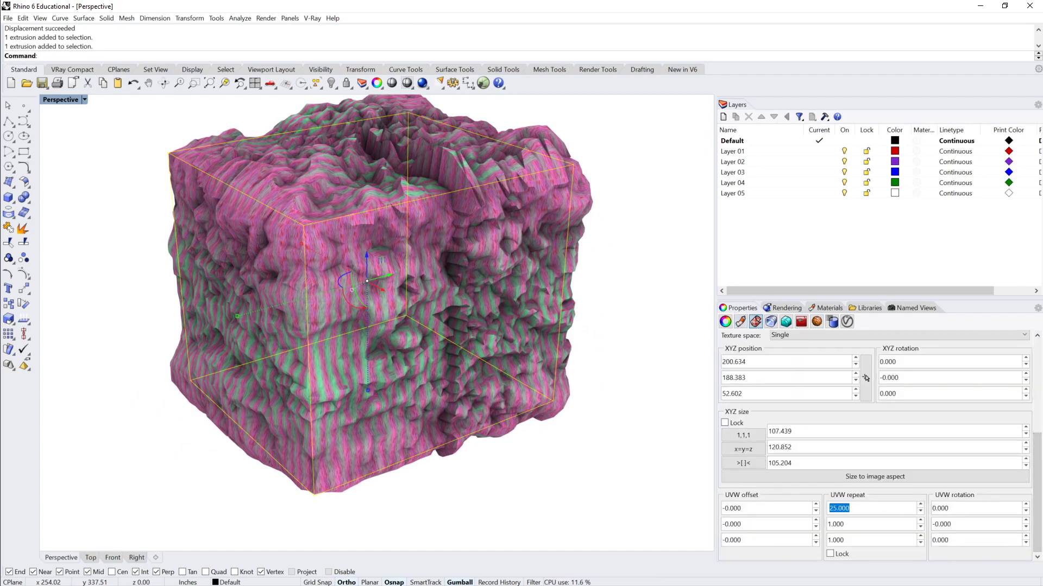
{"action": "type", "text": "1"}
{"action": "key", "text": "Tab"}
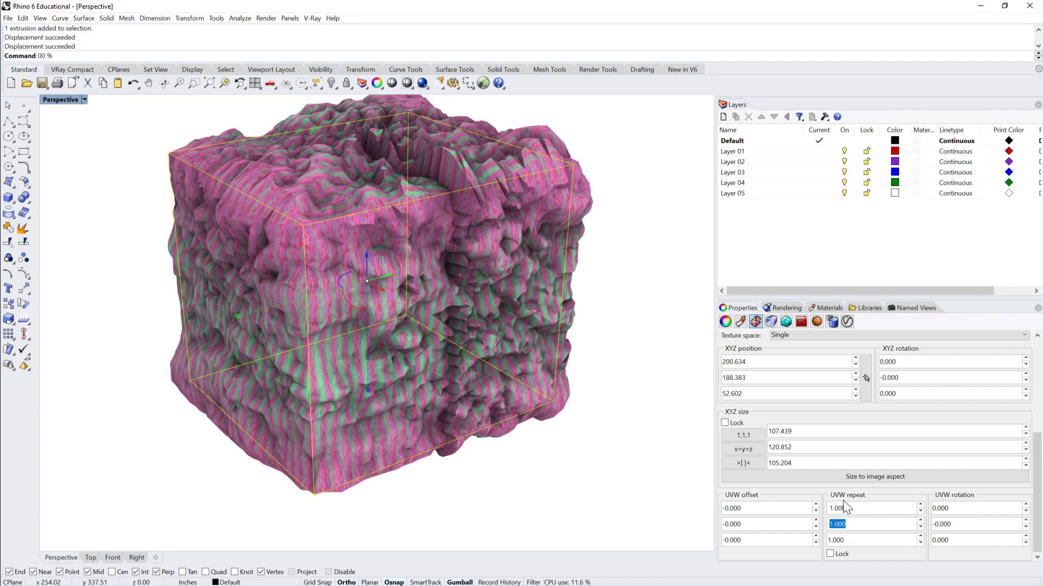
{"action": "left_click", "coordinate": [638, 382]}
{"action": "right_click_drag", "start_coordinate": [638, 382], "coordinate": [660, 310]}
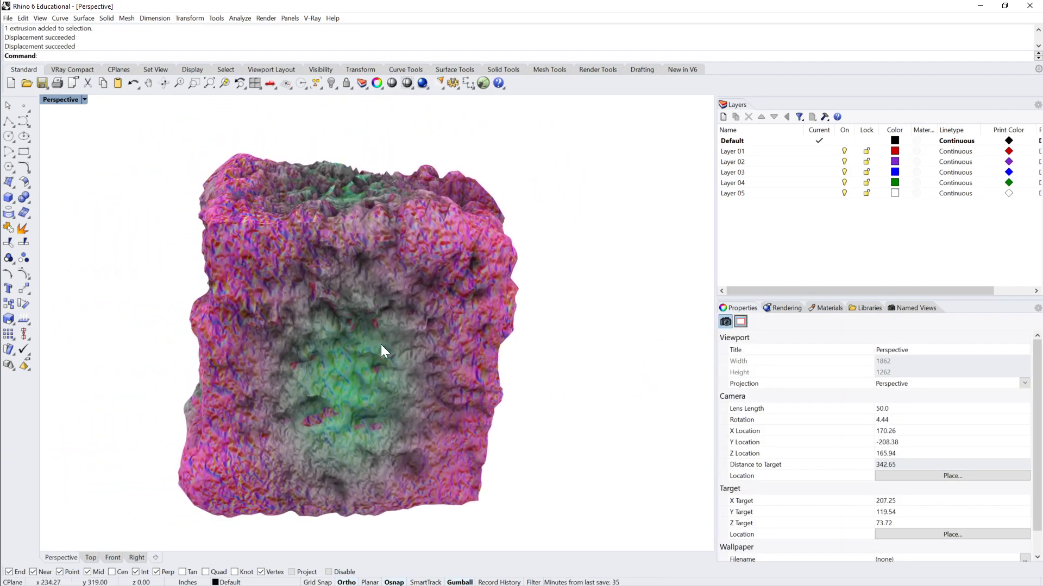
{"action": "right_click_drag", "start_coordinate": [382, 350], "coordinate": [501, 303]}
{"action": "scroll", "coordinate": [502, 303], "scroll_direction": "up", "scroll_amount": 5}
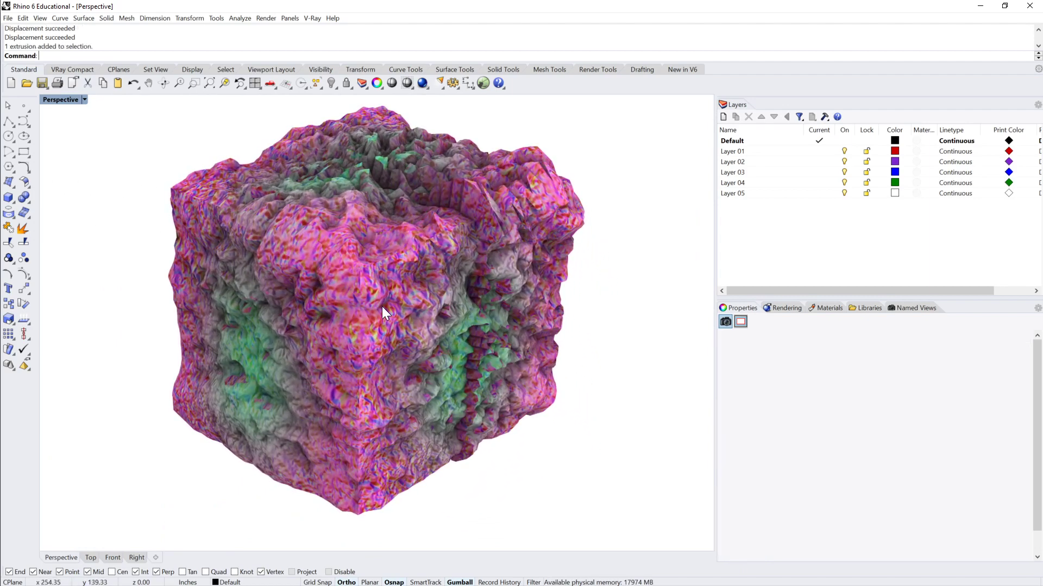
Step: Reselect the box, try the Planar (UVW) mapping type on its first channel, and return that channel to the Box type
{"action": "left_click", "coordinate": [382, 307]}
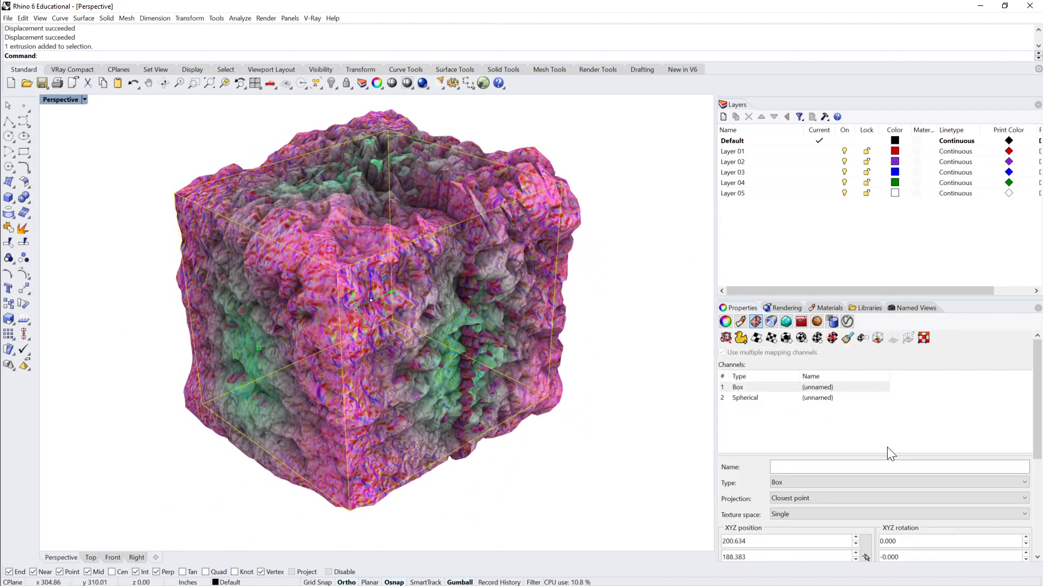
{"action": "scroll", "coordinate": [838, 493], "scroll_direction": "down", "scroll_amount": 1}
{"action": "scroll", "coordinate": [877, 487], "scroll_direction": "up", "scroll_amount": 1}
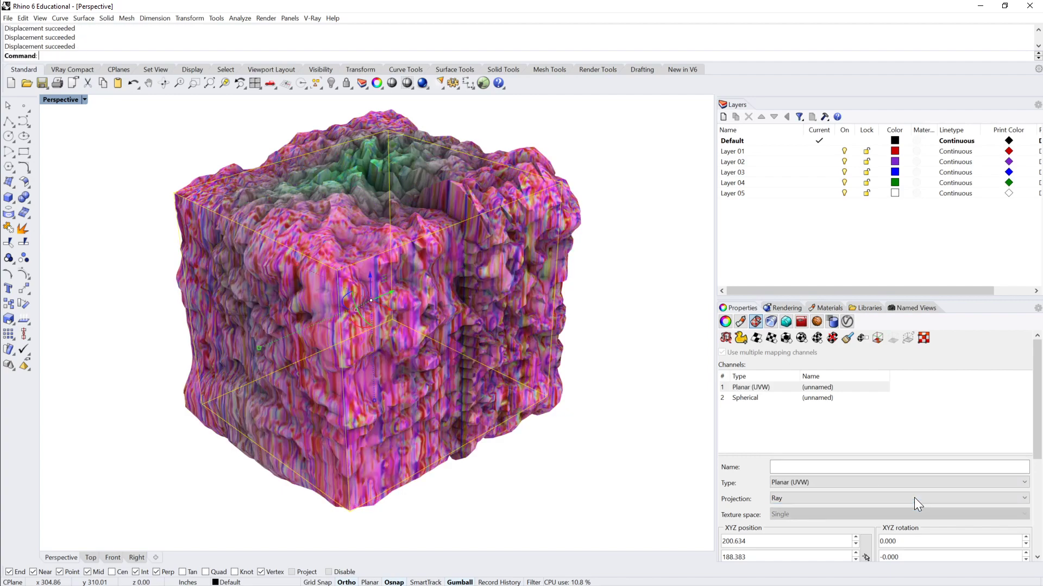
{"action": "left_click", "coordinate": [900, 496]}
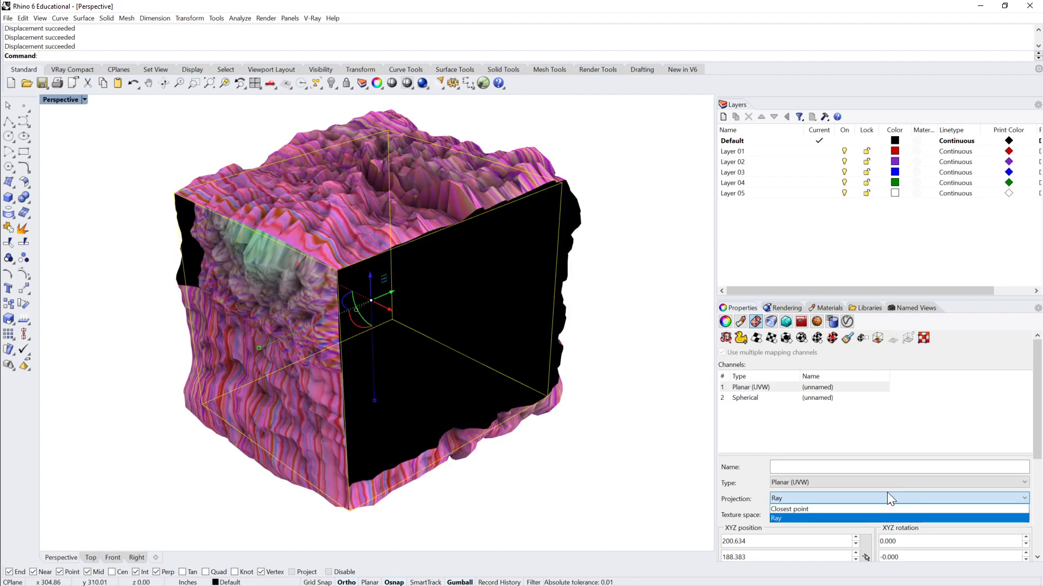
{"action": "left_click", "coordinate": [839, 516]}
{"action": "left_click", "coordinate": [826, 500]}
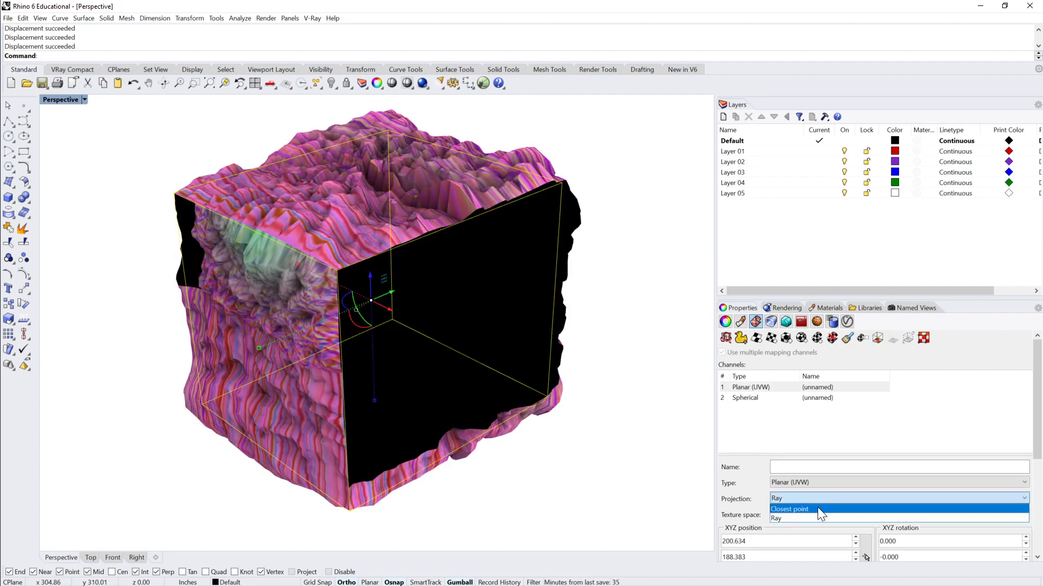
{"action": "left_click", "coordinate": [816, 509]}
{"action": "left_click", "coordinate": [816, 482]}
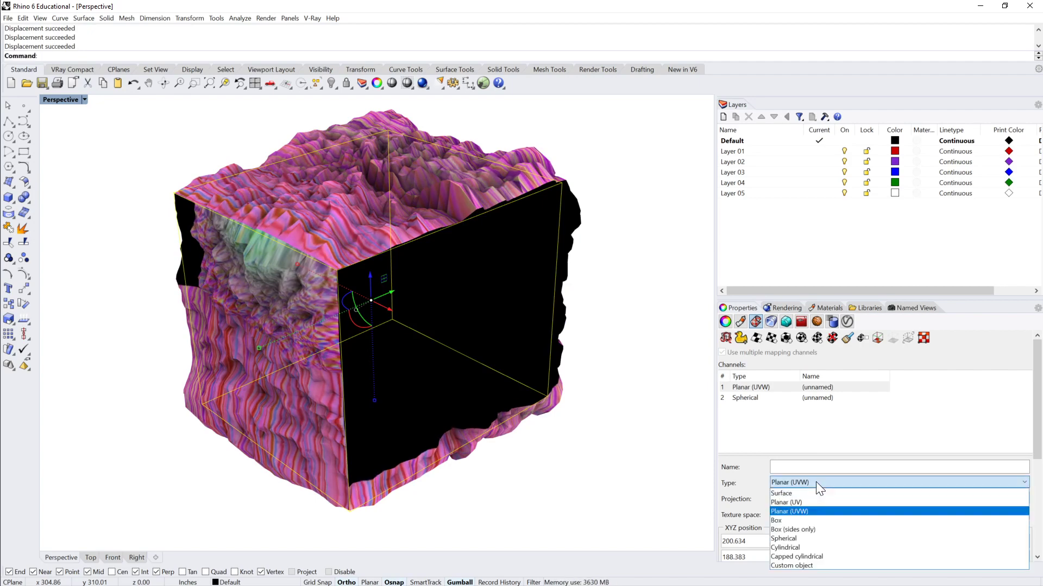
{"action": "left_click", "coordinate": [803, 519]}
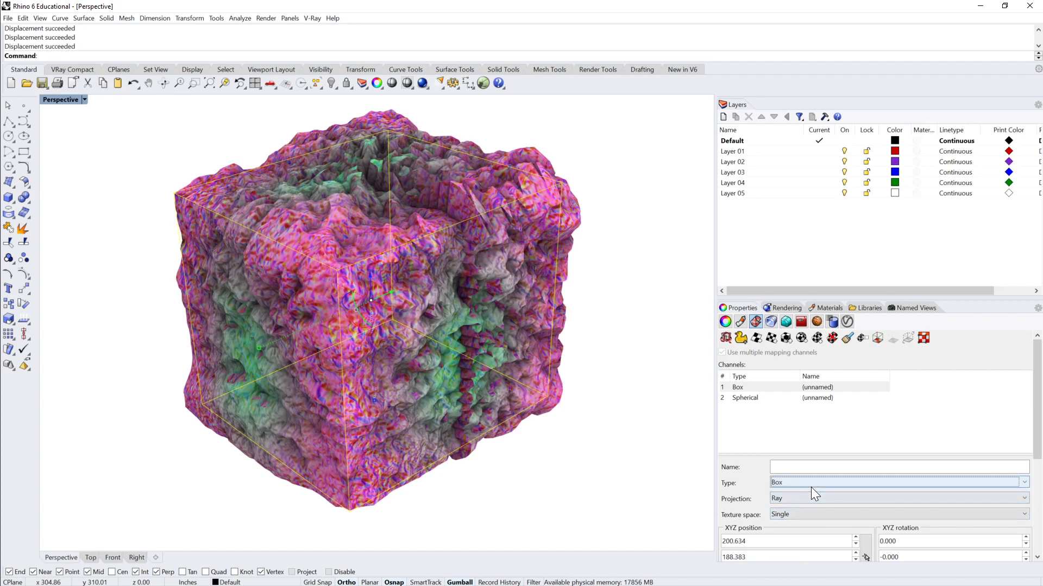
Step: Set the Box mapping channel's V repeat to 25, keeping the U repeat at 1
{"action": "left_click", "coordinate": [908, 467]}
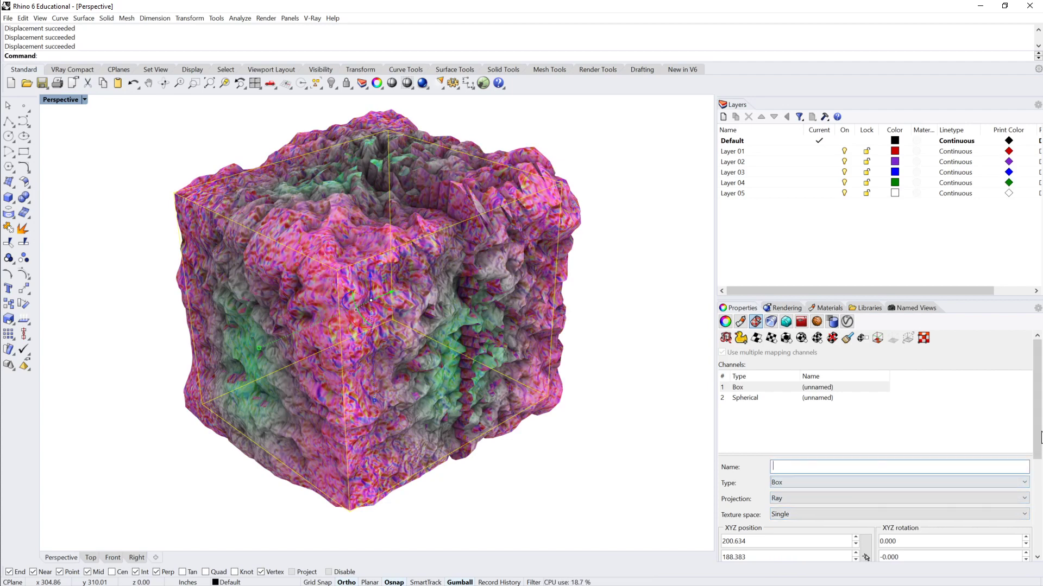
{"action": "scroll", "coordinate": [918, 472], "scroll_direction": "down", "scroll_amount": 5}
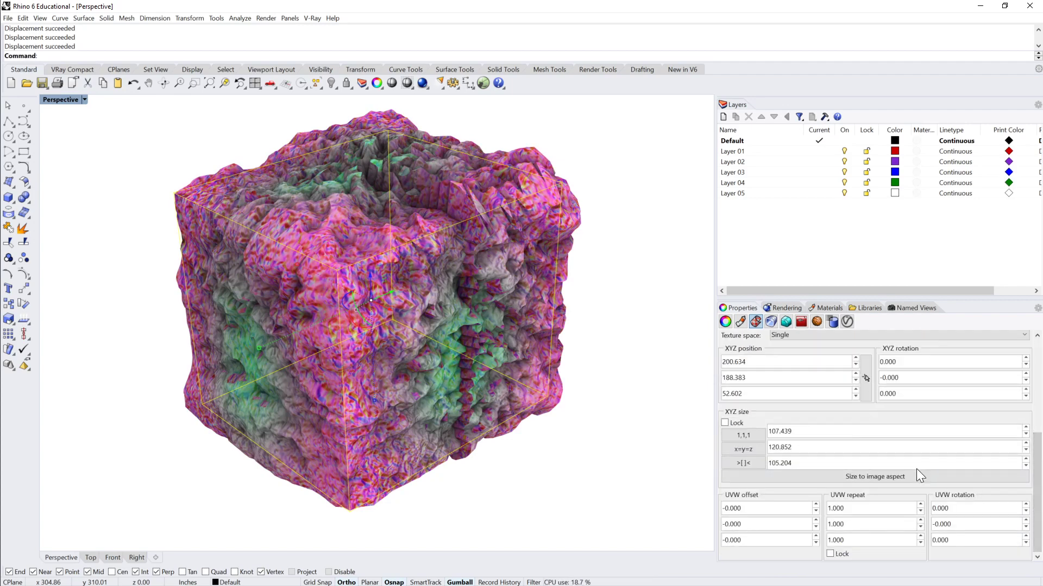
{"action": "left_click", "coordinate": [860, 507]}
{"action": "key", "text": "Tab"}
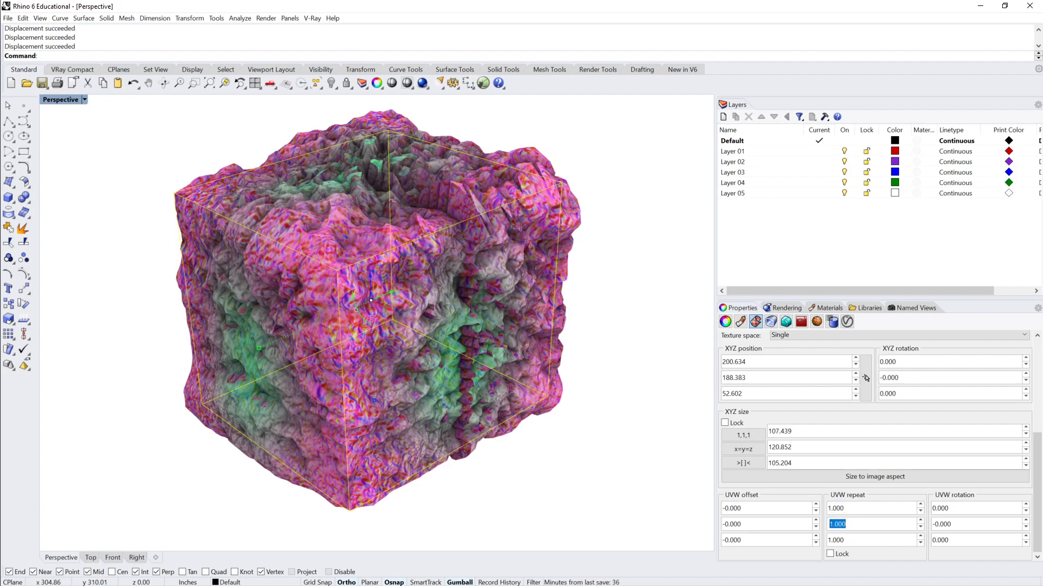
{"action": "type", "text": "25"}
{"action": "key", "text": "Return"}
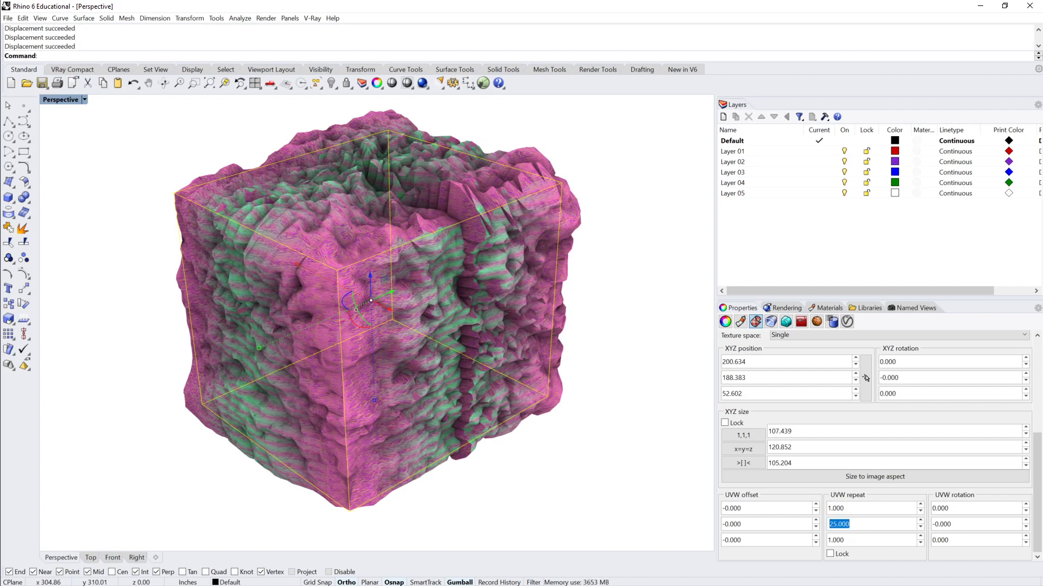
Step: Set the Box mapping channel's U repeat to 0.5 and V repeat to 1, and deselect the box to inspect it
{"action": "type", "text": "5"}
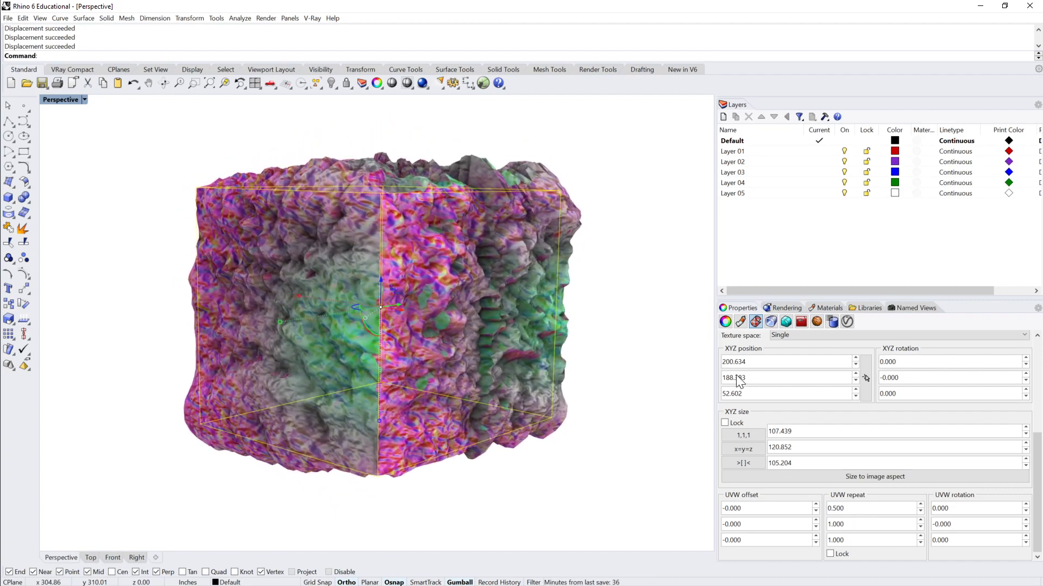
{"action": "left_click", "coordinate": [643, 324]}
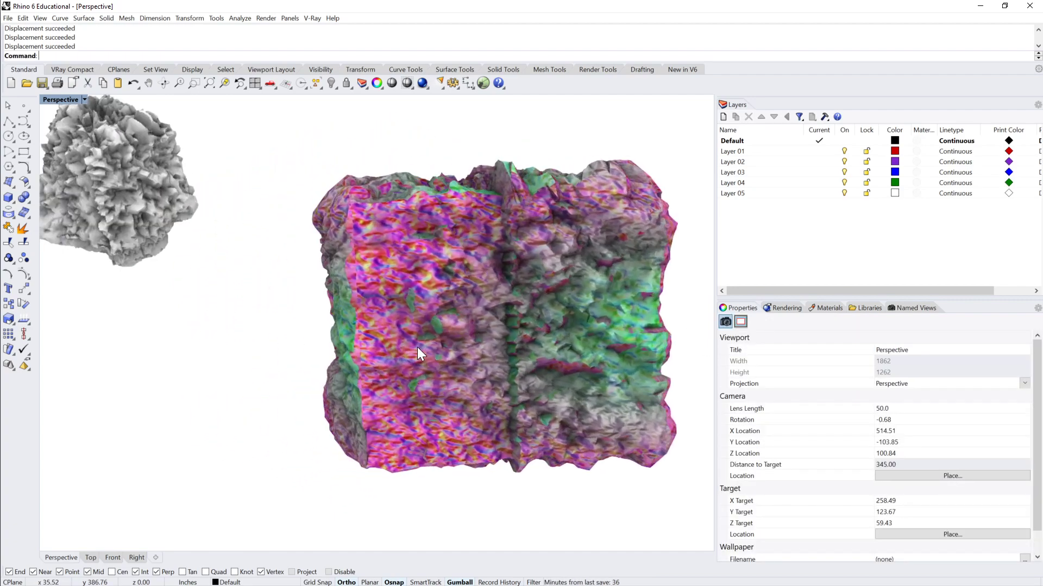
Step: Reselect the box, set its Box mapping channel's U repeat to 25, and deselect it to inspect the stripes
{"action": "left_click", "coordinate": [428, 334]}
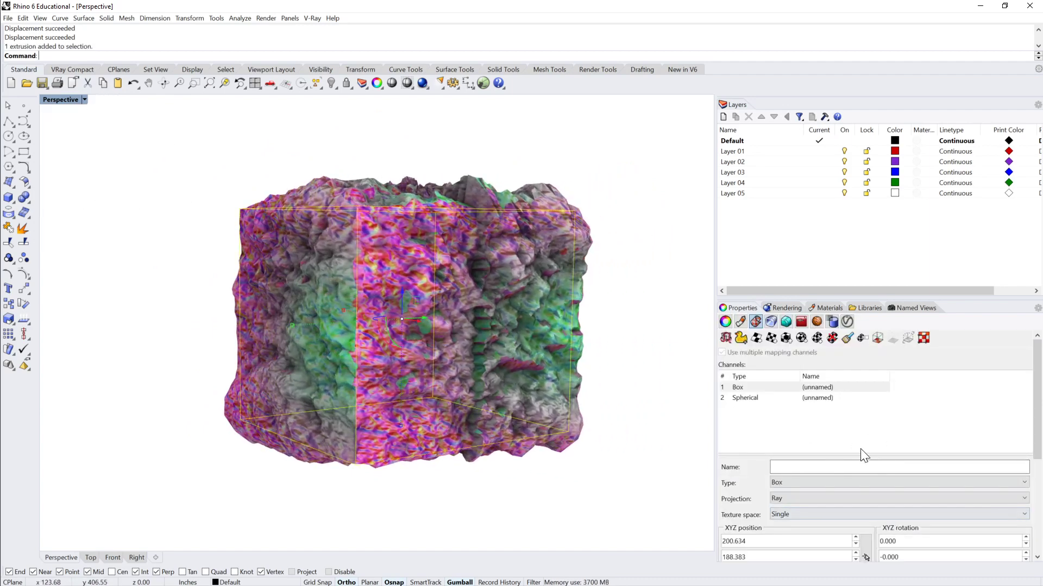
{"action": "scroll", "coordinate": [860, 448], "scroll_direction": "down", "scroll_amount": 5}
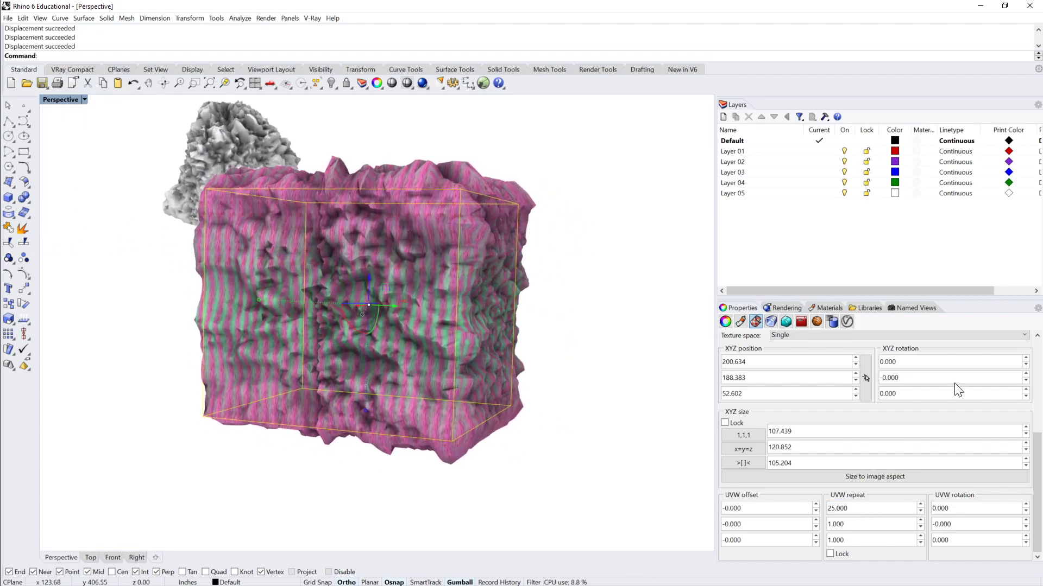
{"action": "left_click", "coordinate": [591, 312]}
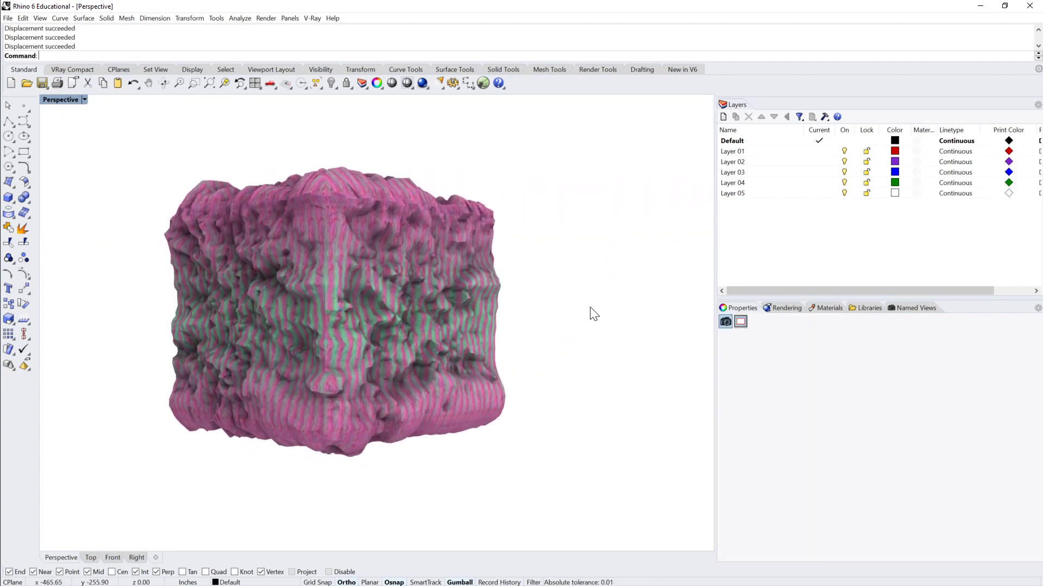
Step: Select the striped displaced box and inspect its surface from several sides
{"action": "right_click_drag", "start_coordinate": [590, 308], "coordinate": [580, 318]}
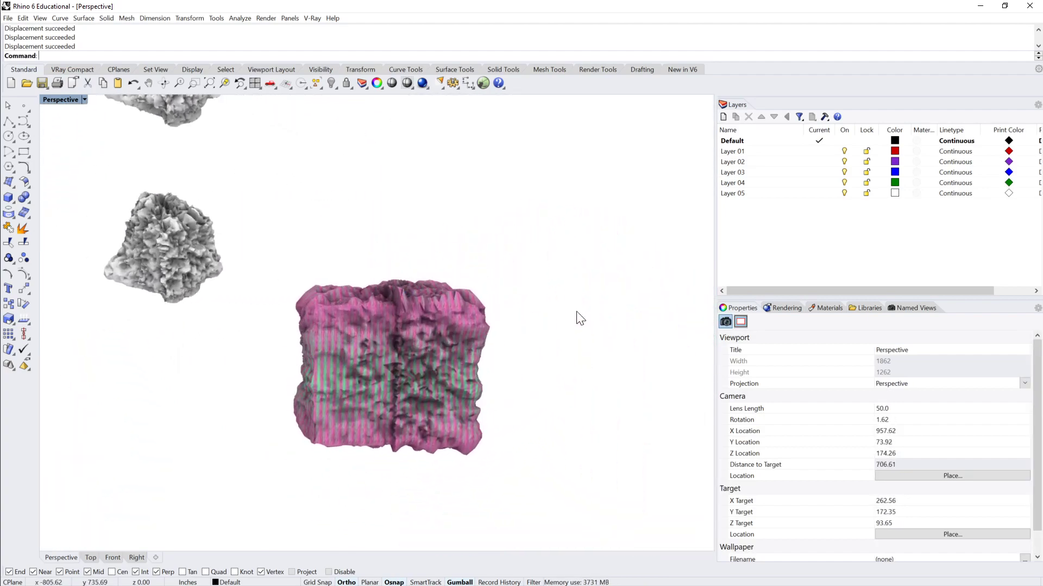
{"action": "left_click", "coordinate": [422, 324]}
{"action": "scroll", "coordinate": [445, 315], "scroll_direction": "up", "scroll_amount": 5}
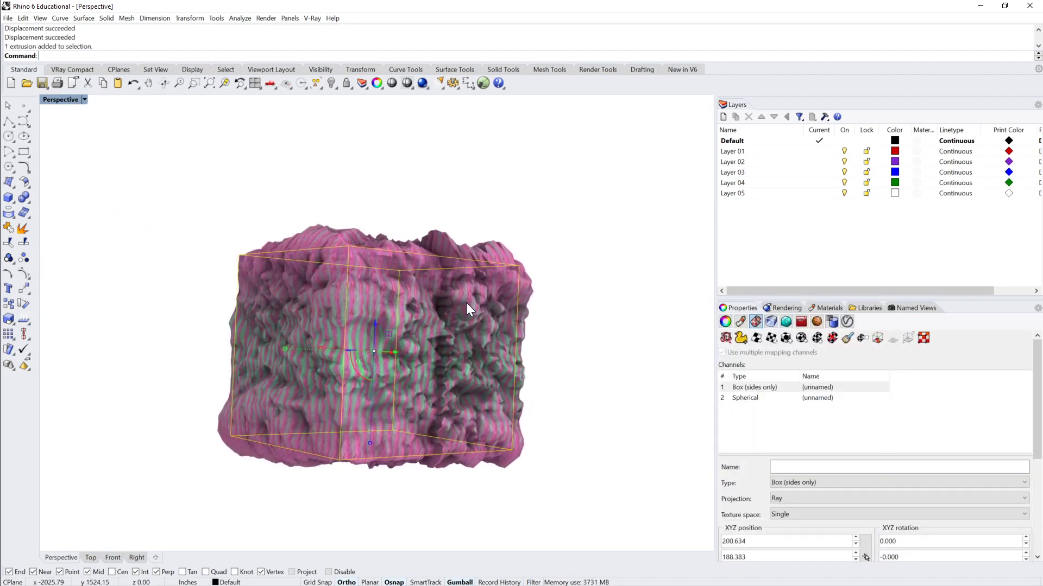
{"action": "right_click_drag", "start_coordinate": [466, 303], "coordinate": [421, 278]}
{"action": "scroll", "coordinate": [587, 229], "scroll_direction": "down", "scroll_amount": 8}
Step: Select the undisplaced faceted rock mesh and assign it the existing Plastic_Pink material
{"action": "left_click", "coordinate": [395, 320]}
{"action": "right_click_drag", "start_coordinate": [397, 317], "coordinate": [539, 262]}
{"action": "scroll", "coordinate": [482, 312], "scroll_direction": "up", "scroll_amount": 7}
{"action": "scroll", "coordinate": [483, 311], "scroll_direction": "up", "scroll_amount": 3}
{"action": "left_click", "coordinate": [538, 262]}
{"action": "left_click", "coordinate": [390, 279]}
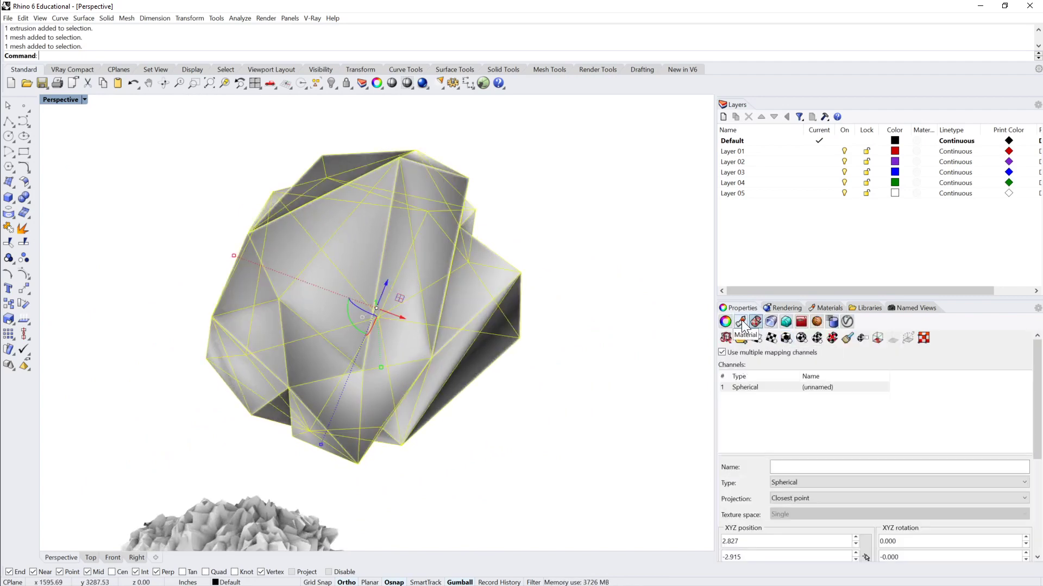
{"action": "left_click", "coordinate": [741, 324]}
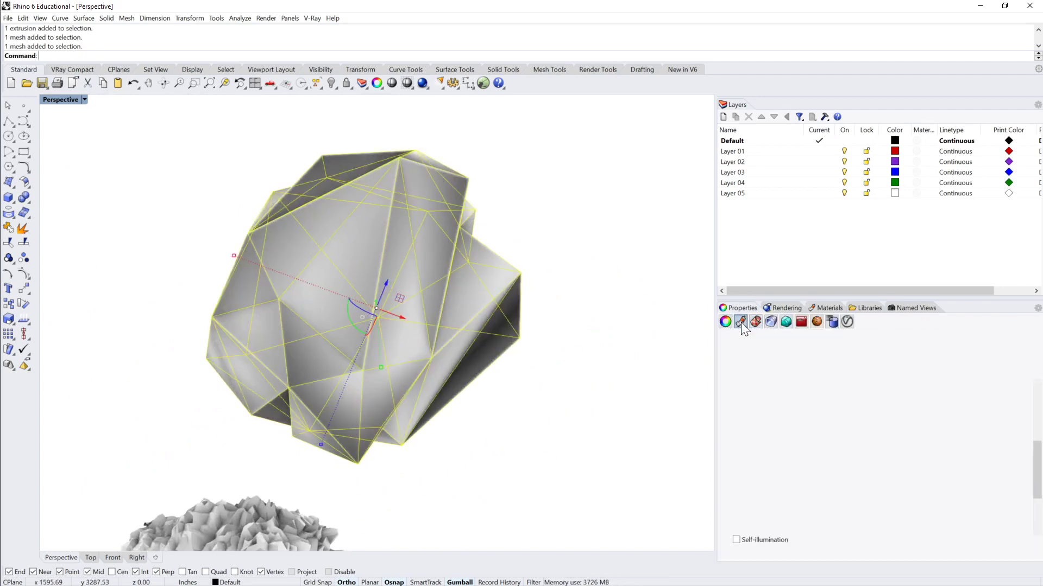
{"action": "left_click", "coordinate": [1029, 351]}
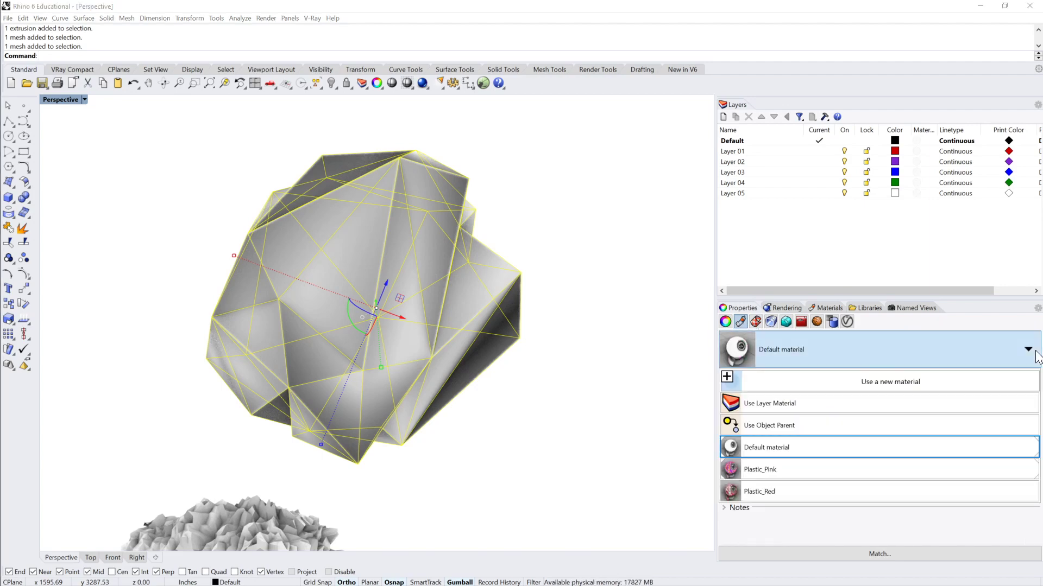
{"action": "left_click", "coordinate": [786, 470]}
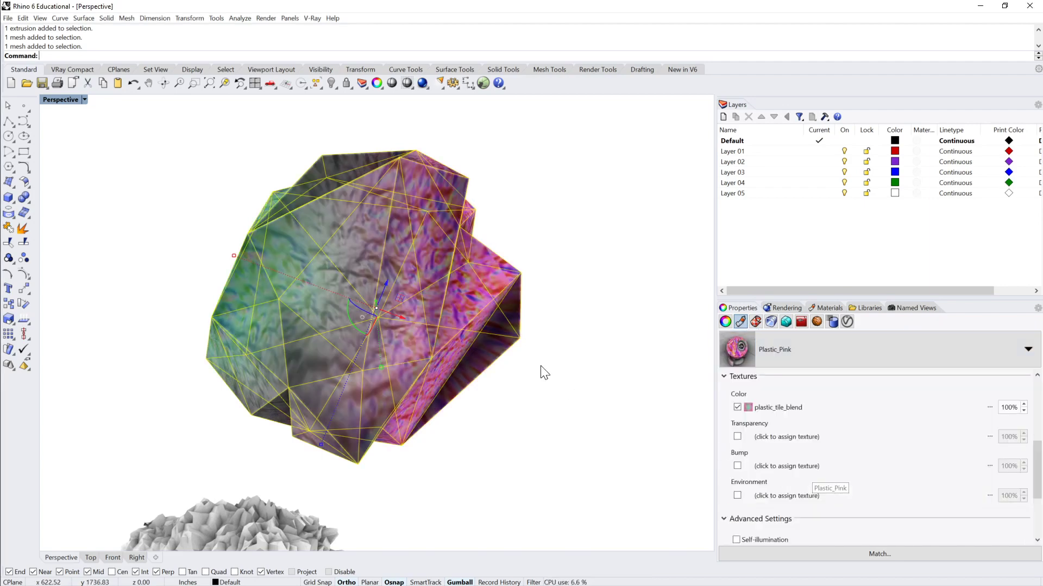
Step: Deselect the faceted rock mesh, examine its blended texture from other sides, and reselect it
{"action": "left_click", "coordinate": [567, 311]}
{"action": "right_click_drag", "start_coordinate": [567, 311], "coordinate": [457, 265]}
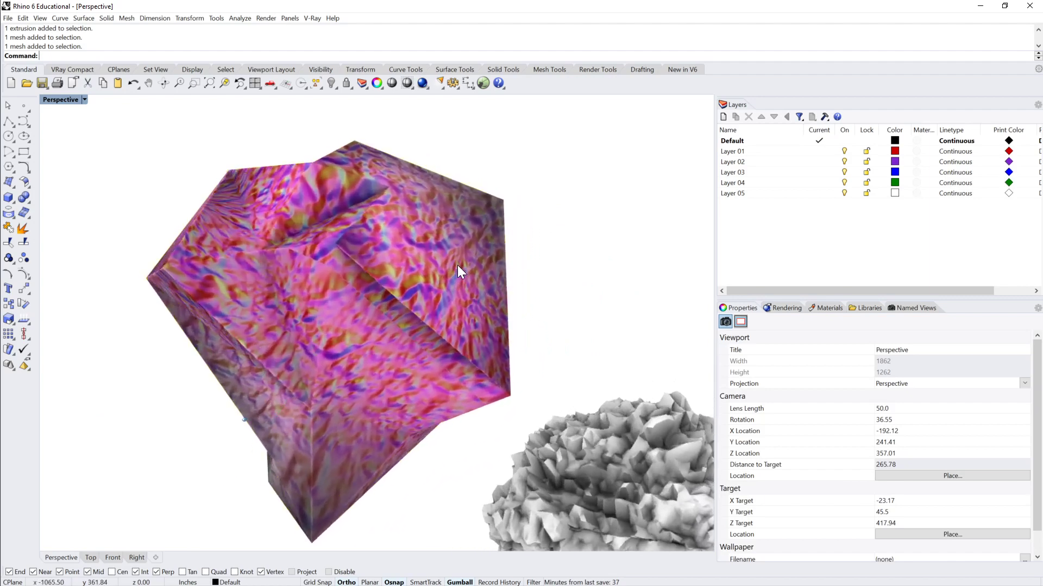
{"action": "left_click", "coordinate": [458, 265]}
{"action": "left_click", "coordinate": [544, 238]}
{"action": "right_click_drag", "start_coordinate": [544, 239], "coordinate": [478, 284]}
{"action": "left_click", "coordinate": [474, 285]}
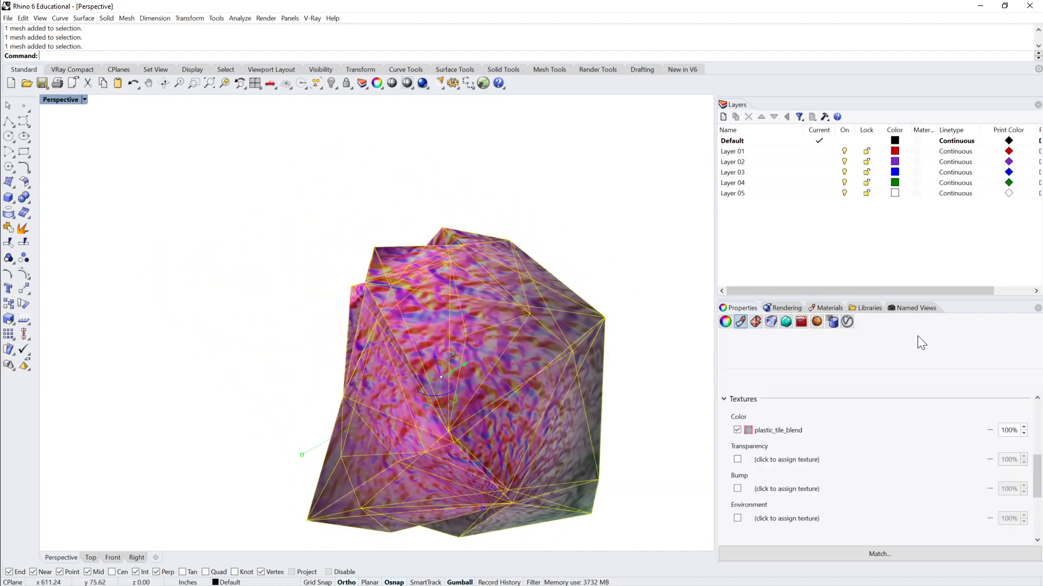
{"action": "left_click", "coordinate": [778, 308]}
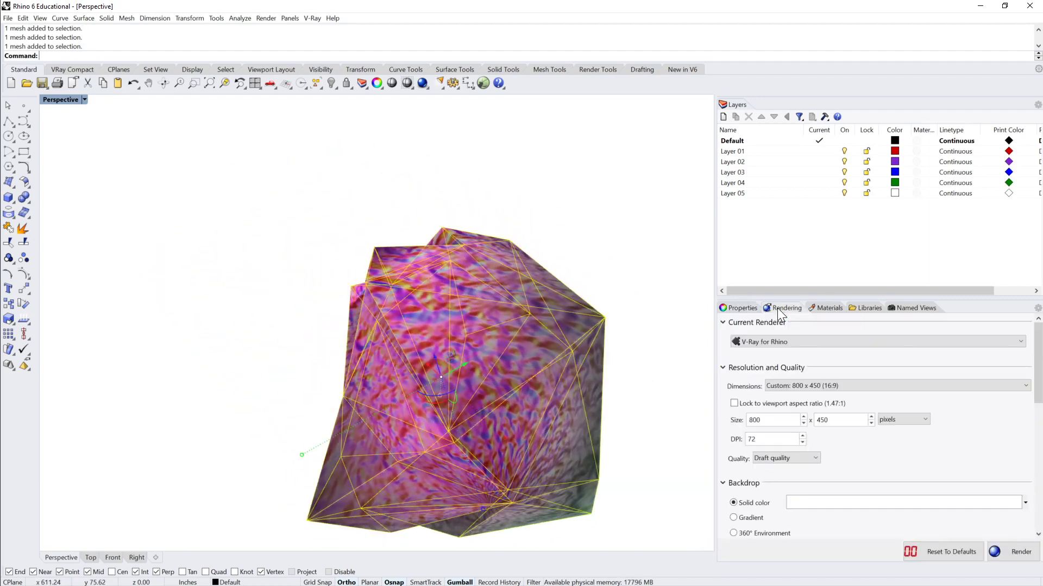
{"action": "left_click", "coordinate": [831, 308]}
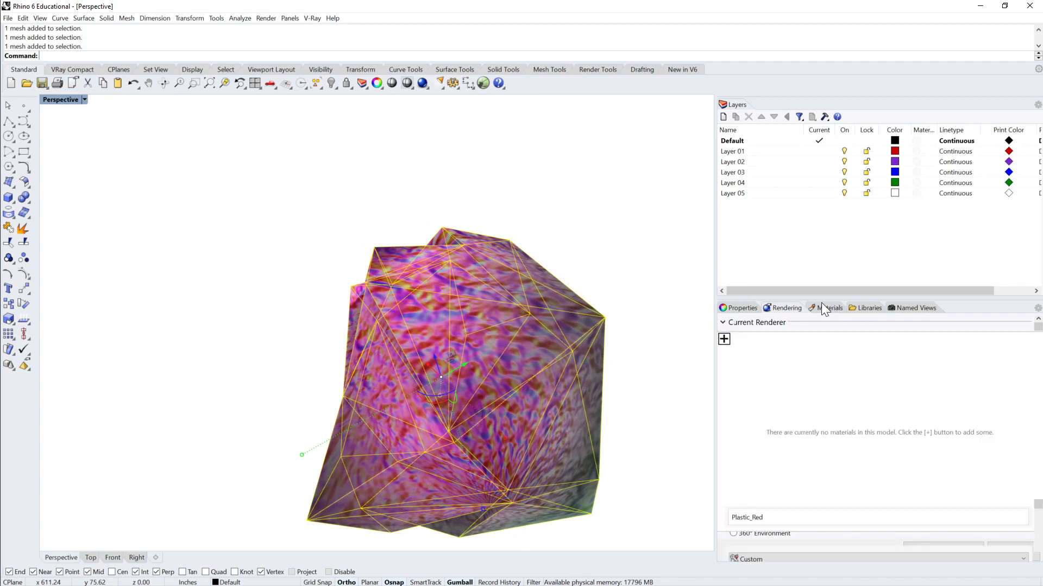
{"action": "left_click", "coordinate": [789, 307]}
{"action": "left_click", "coordinate": [734, 308]}
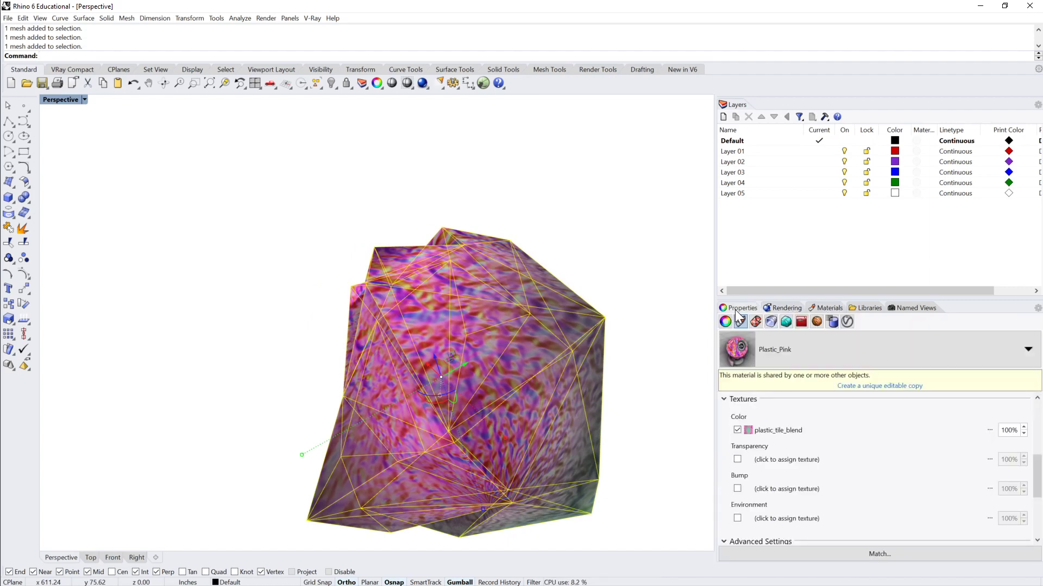
Step: Turn on displacement for the faceted rock mesh using the plastic_tile_bump texture
{"action": "left_click", "coordinate": [816, 321]}
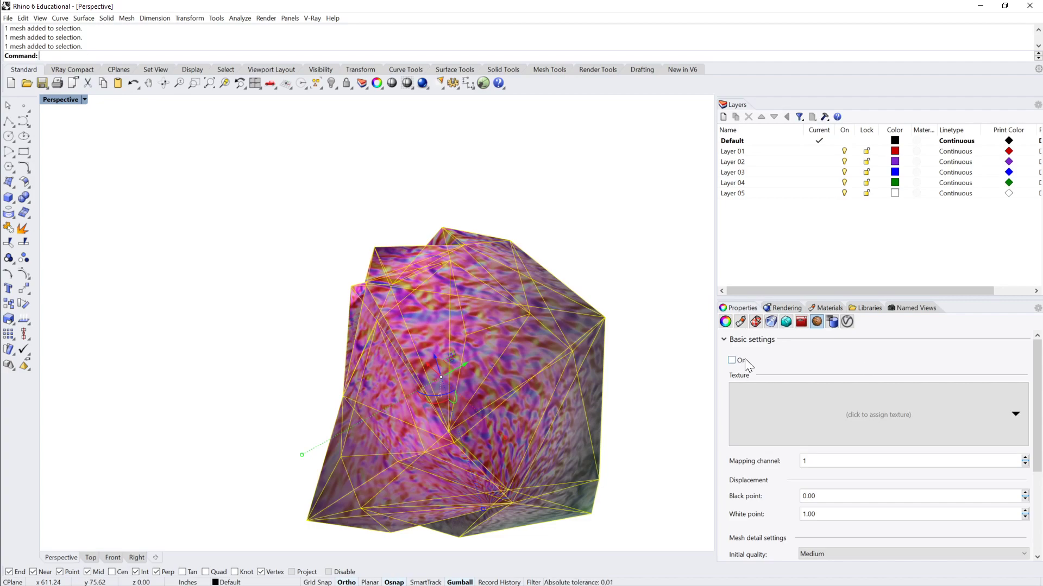
{"action": "left_click", "coordinate": [1016, 415]}
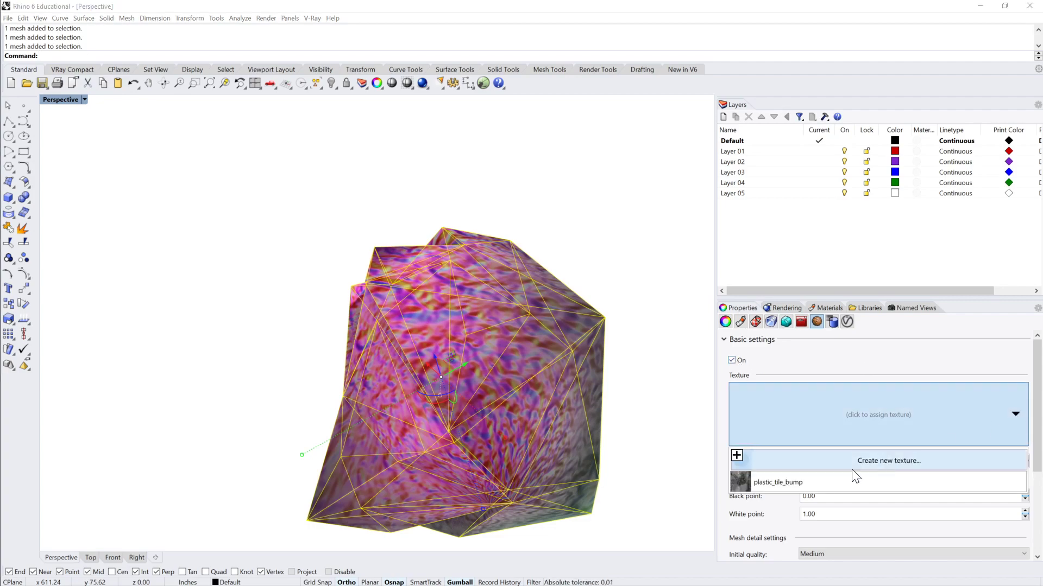
{"action": "left_click", "coordinate": [807, 483]}
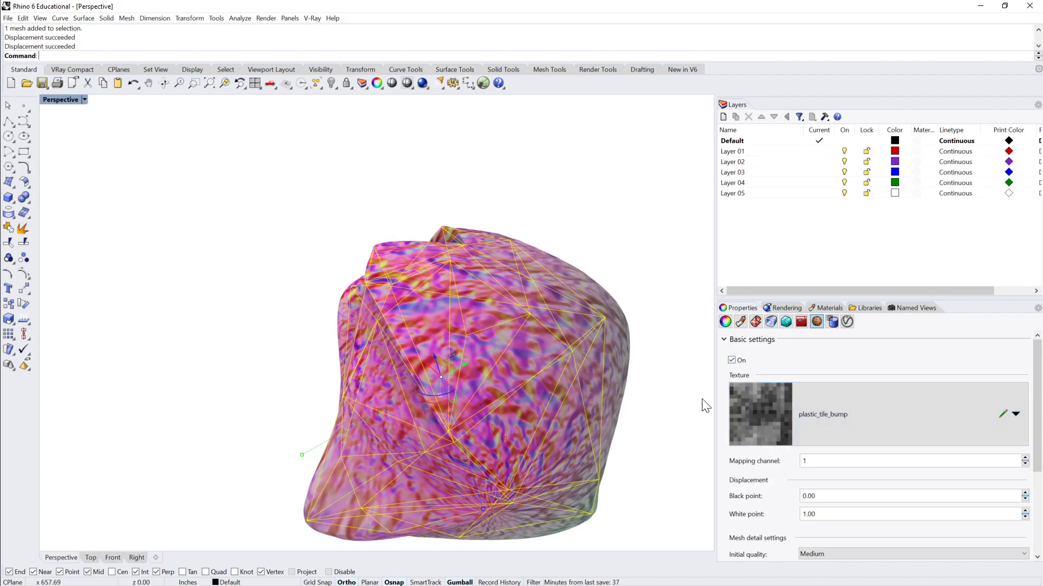
Step: Set the rock mesh's displacement white point to 25 and inspect the roughened surface
{"action": "right_click_drag", "start_coordinate": [704, 399], "coordinate": [678, 356]}
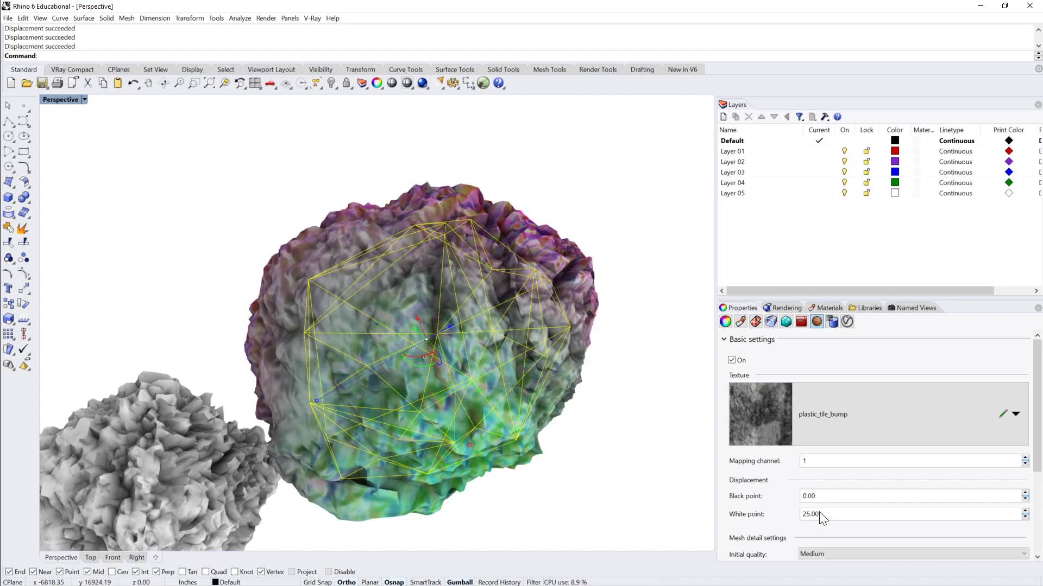
{"action": "left_click_drag", "start_coordinate": [820, 514], "coordinate": [654, 466]}
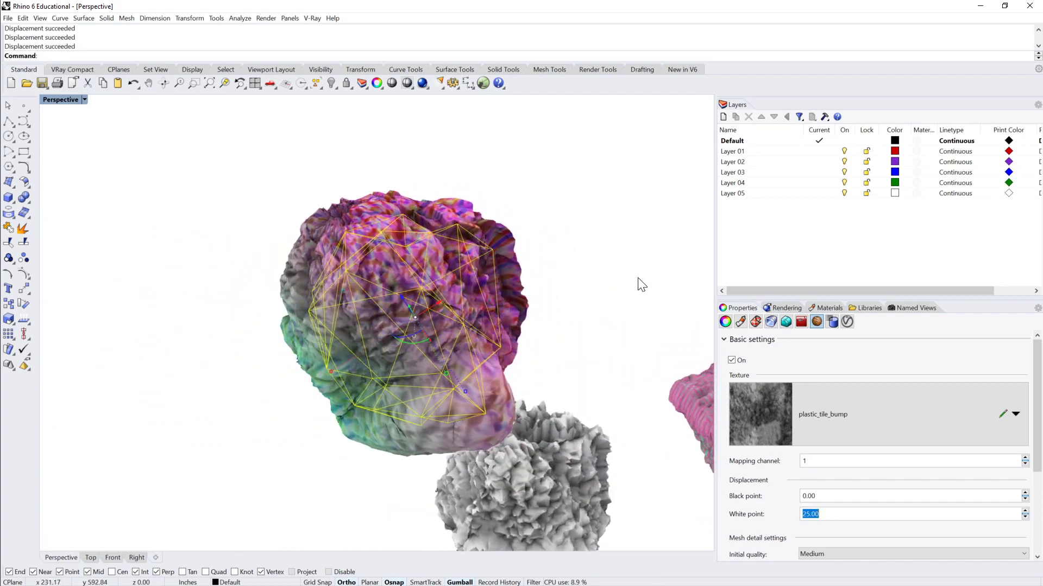
{"action": "left_click", "coordinate": [639, 279]}
{"action": "left_click", "coordinate": [497, 291]}
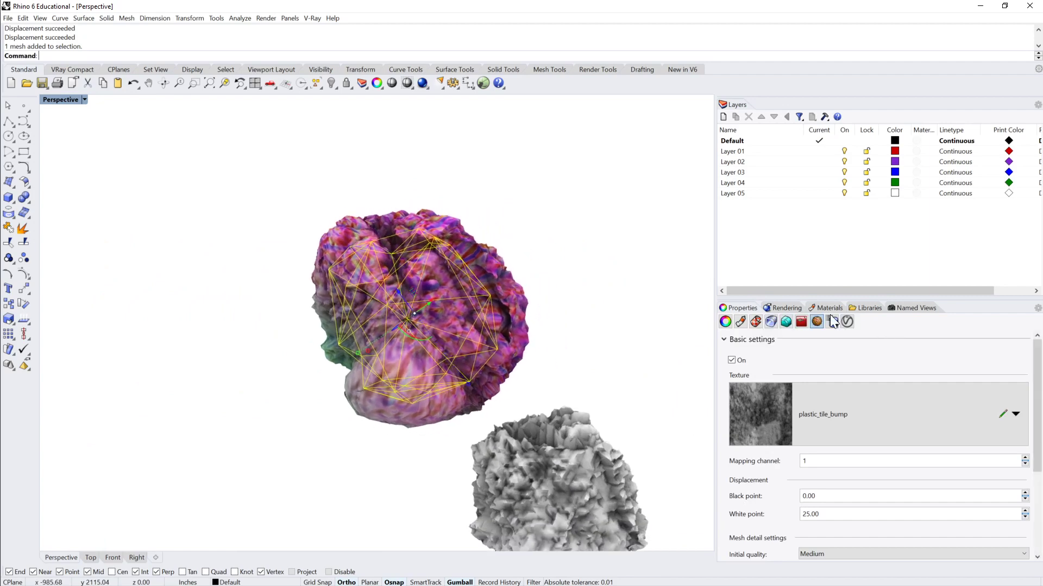
Step: Apply a second spherical mapping to the rock mesh, using its bounding box, World coordinates and channel 2, and select that channel
{"action": "left_click", "coordinate": [755, 320]}
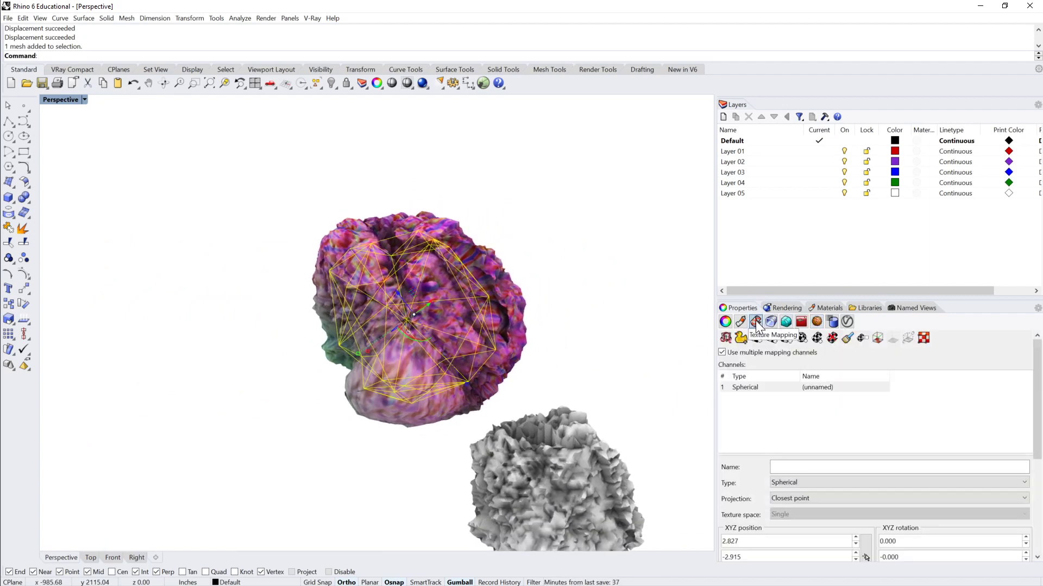
{"action": "left_click", "coordinate": [802, 337]}
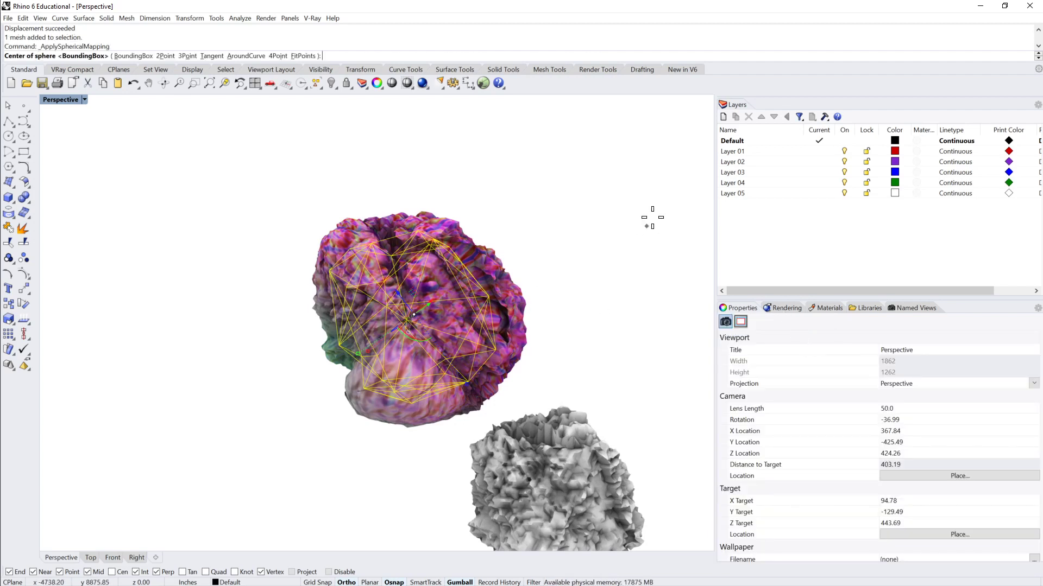
{"action": "key", "text": "Return"}
{"action": "key", "text": "Return"}
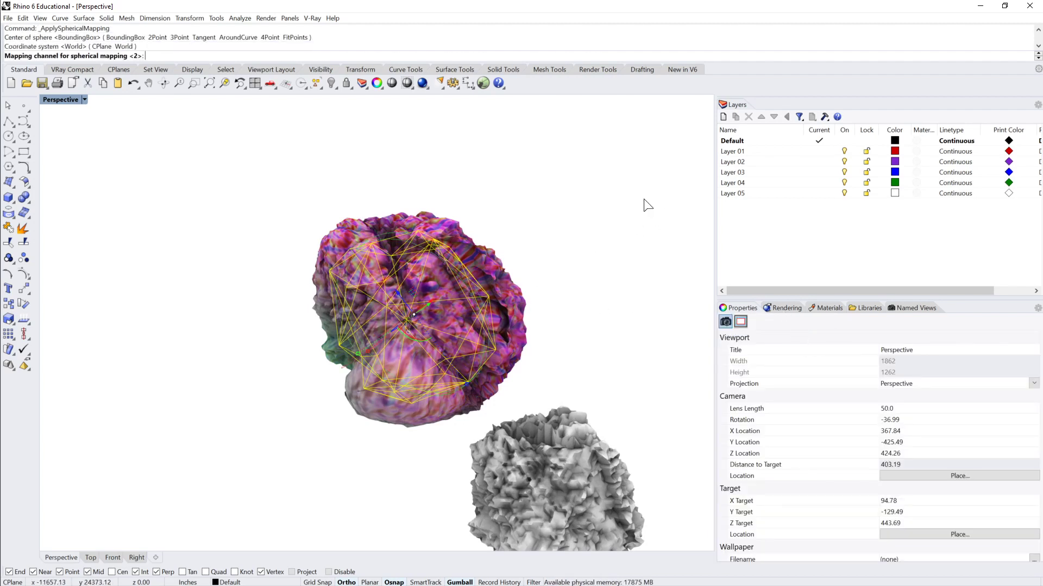
{"action": "key", "text": "Return"}
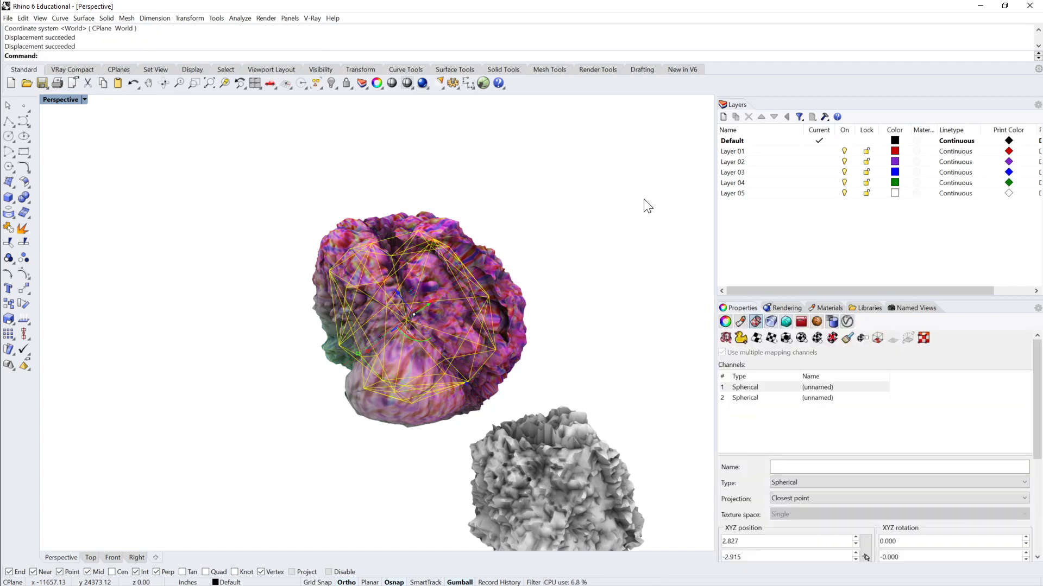
{"action": "left_click", "coordinate": [745, 398]}
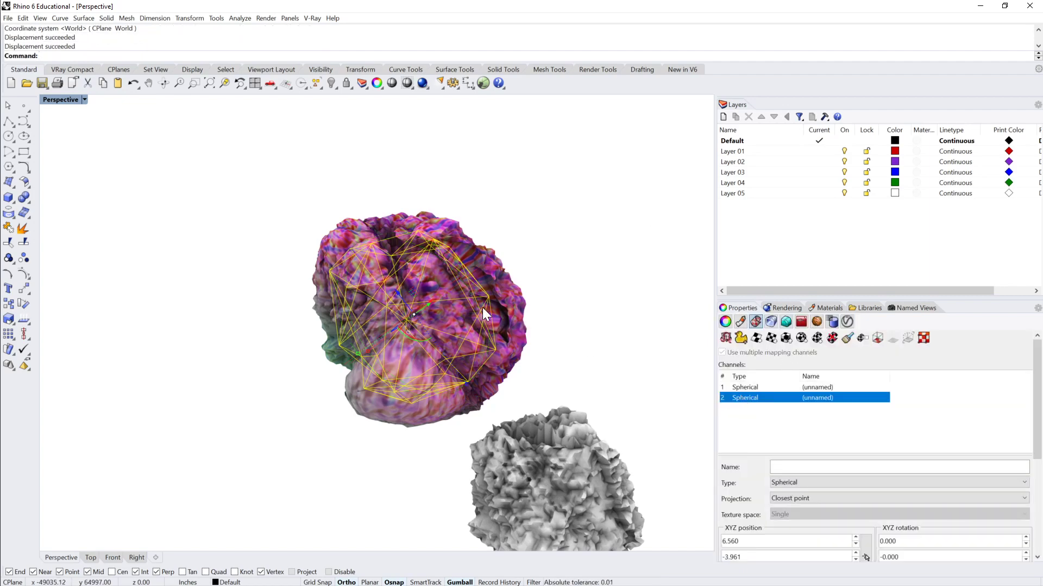
Step: Reselect the rock mesh, set its displacement mapping channel to 2, and deselect the mesh
{"action": "left_click", "coordinate": [596, 300]}
{"action": "left_click", "coordinate": [438, 296]}
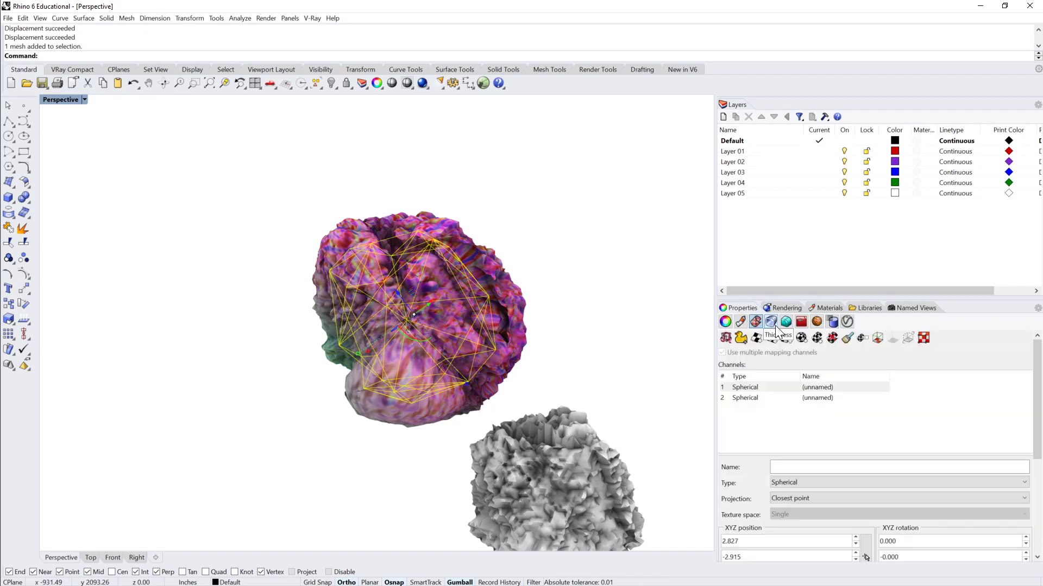
{"action": "left_click", "coordinate": [817, 321]}
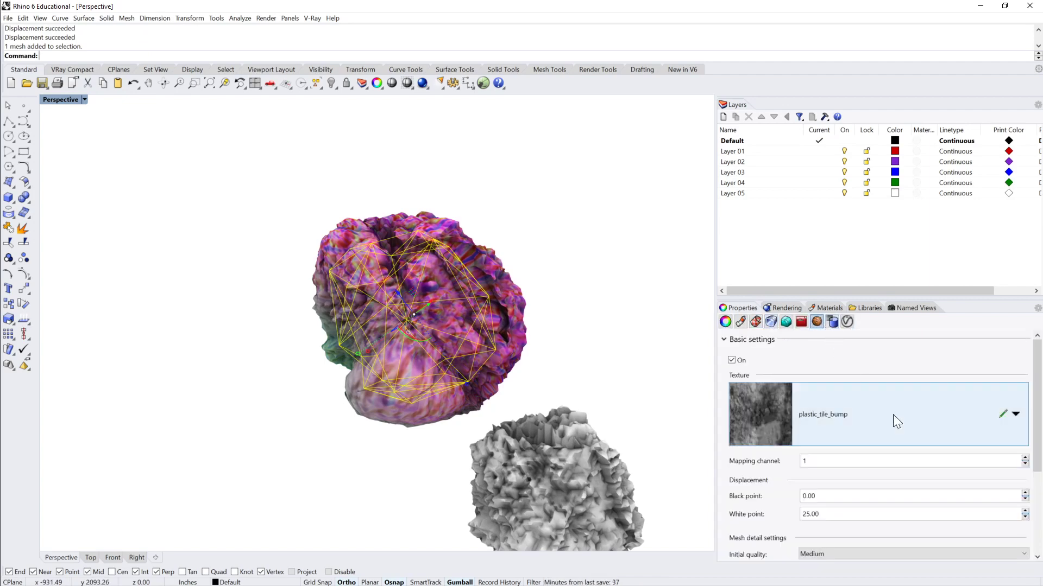
{"action": "left_click", "coordinate": [1025, 464]}
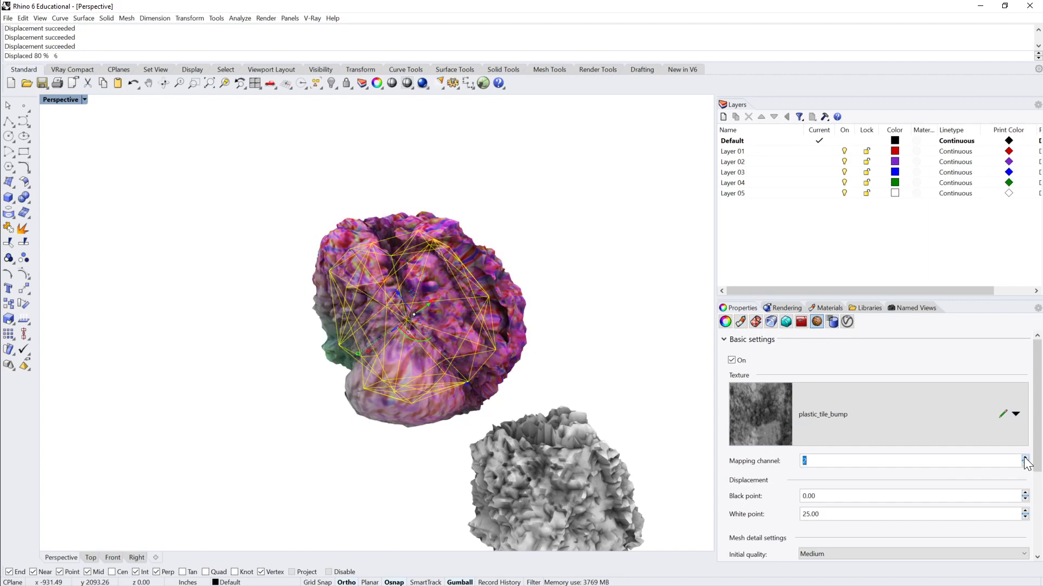
{"action": "left_click", "coordinate": [582, 337]}
Step: Reselect the rock mesh, set its first spherical channel's U repeat to 25, and deselect it to inspect the stripes
{"action": "left_click", "coordinate": [441, 300]}
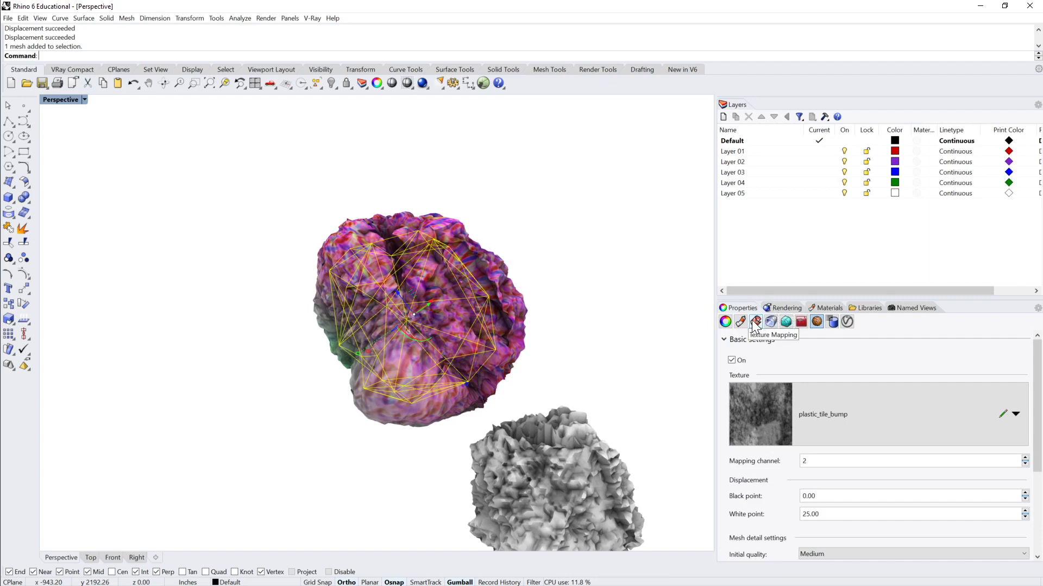
{"action": "left_click", "coordinate": [755, 322]}
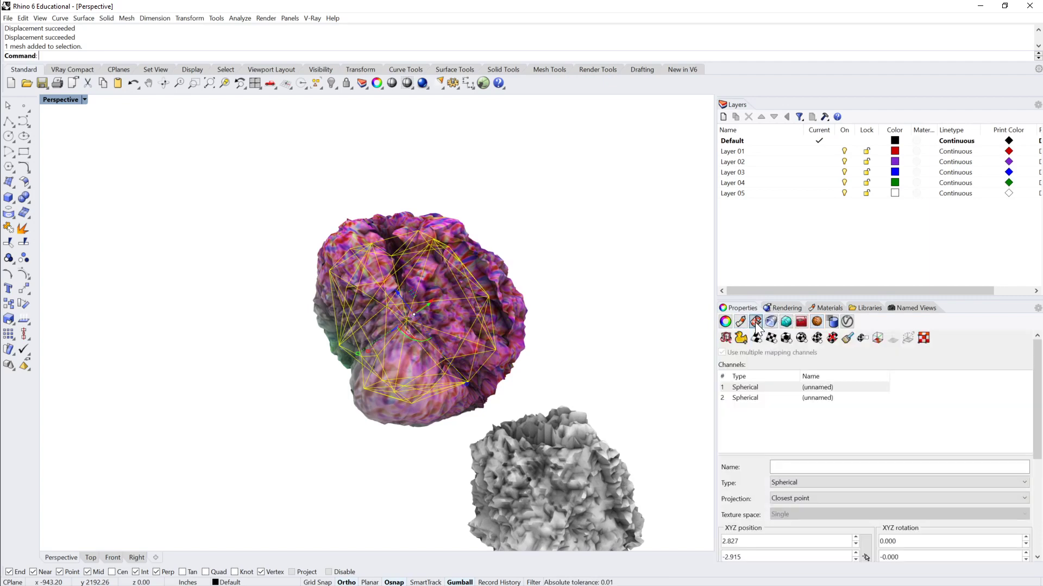
{"action": "left_click", "coordinate": [743, 389]}
{"action": "left_click_drag", "start_coordinate": [1037, 362], "coordinate": [1037, 459]}
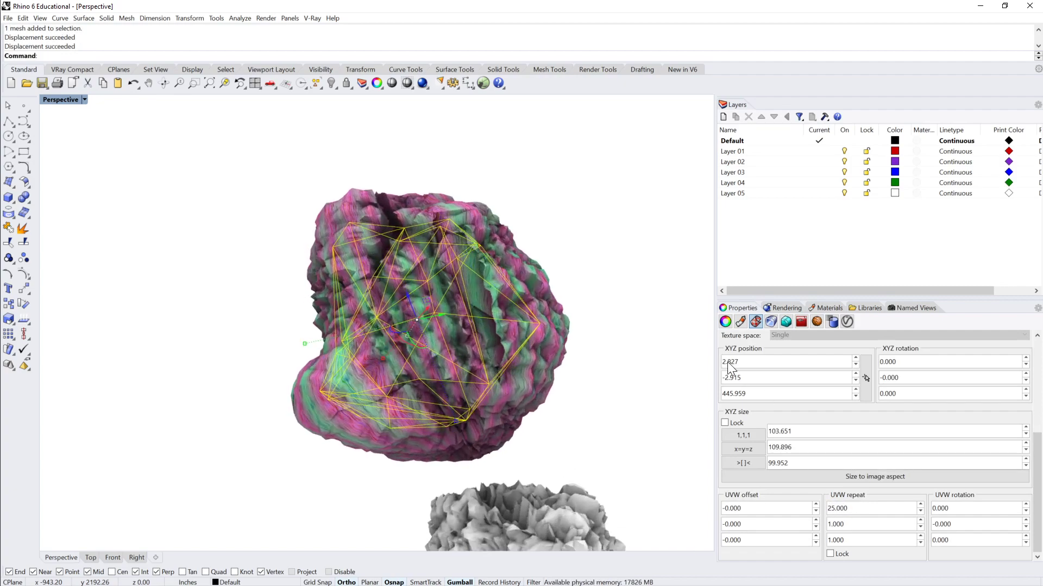
{"action": "left_click", "coordinate": [684, 334]}
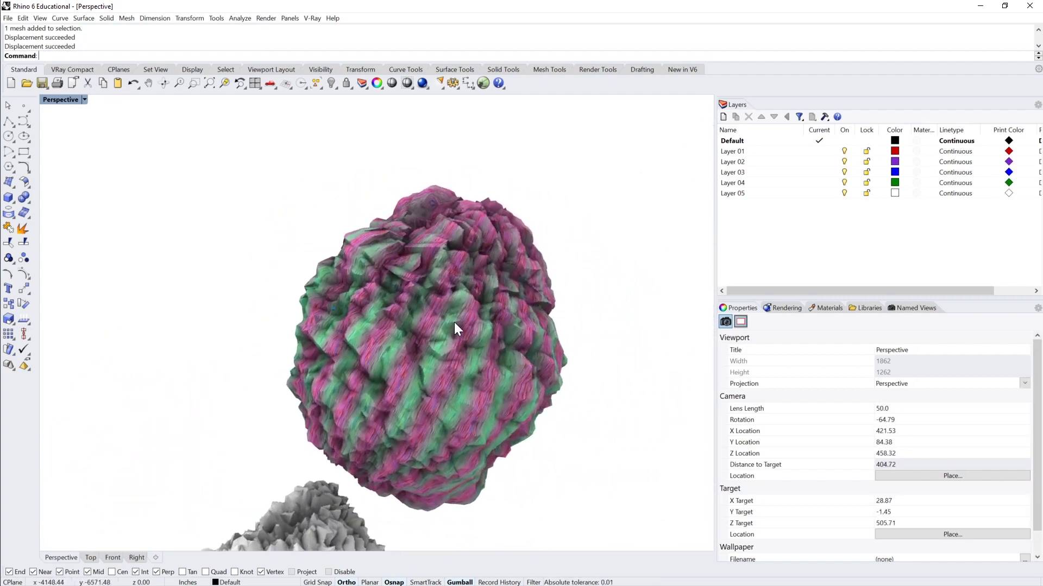
Step: Reselect the striped rock mesh and review the UVW repeat settings of its first spherical channel
{"action": "left_click", "coordinate": [455, 327]}
{"action": "left_click", "coordinate": [615, 266]}
{"action": "left_click", "coordinate": [516, 281]}
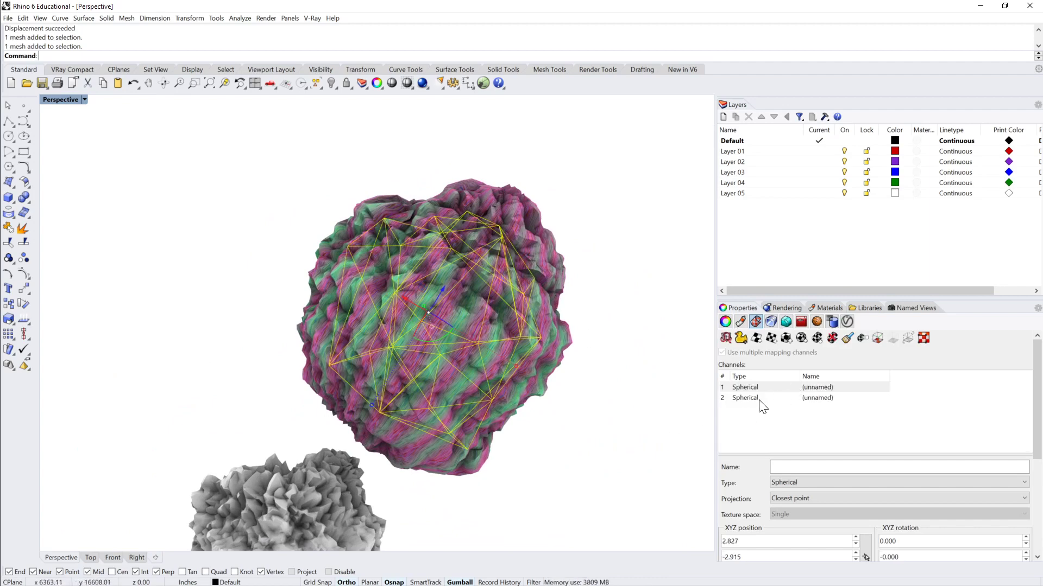
{"action": "left_click_drag", "start_coordinate": [1037, 369], "coordinate": [1036, 517]}
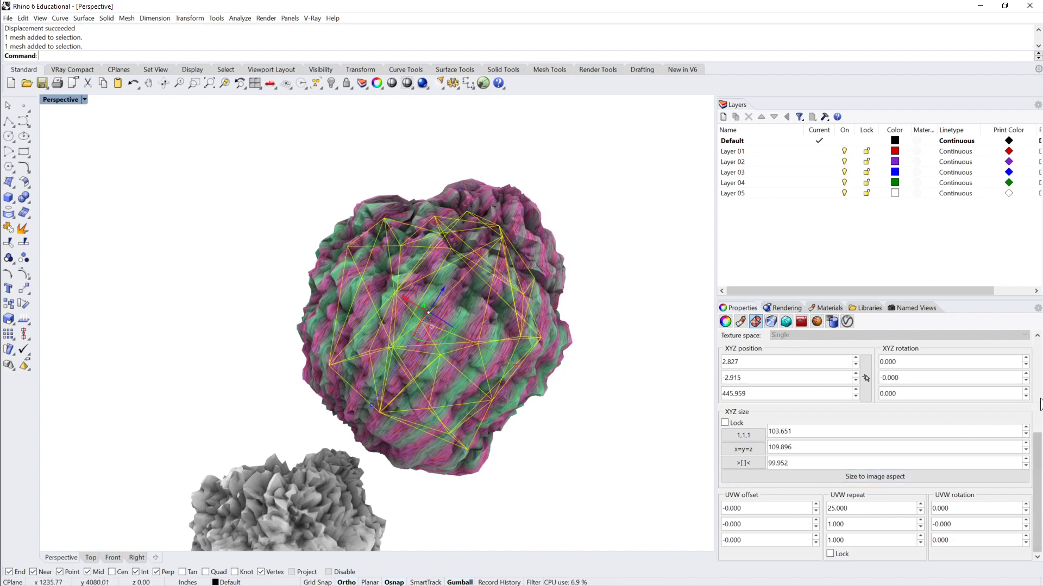
{"action": "right_click_drag", "start_coordinate": [418, 278], "coordinate": [533, 274]}
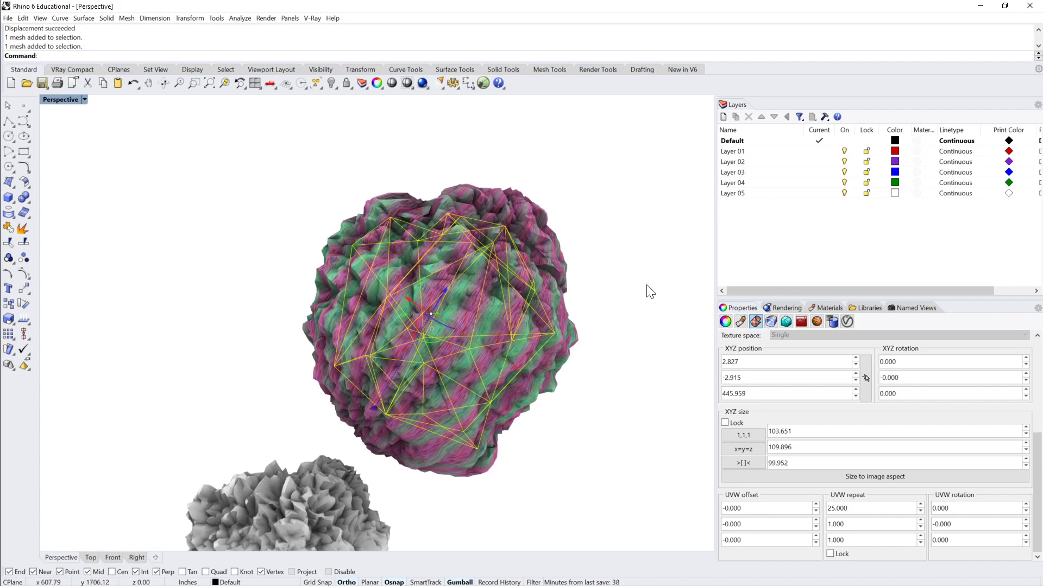
Step: Reselect the rock mesh, set its second spherical channel's U repeat to 25, and deselect it to inspect the displacement
{"action": "left_click", "coordinate": [507, 281]}
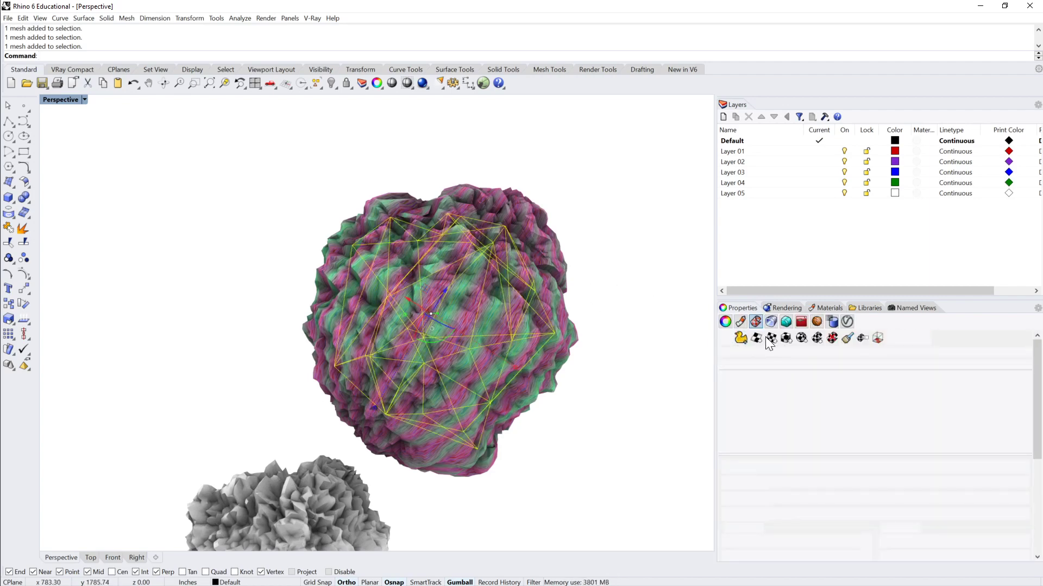
{"action": "left_click", "coordinate": [749, 401]}
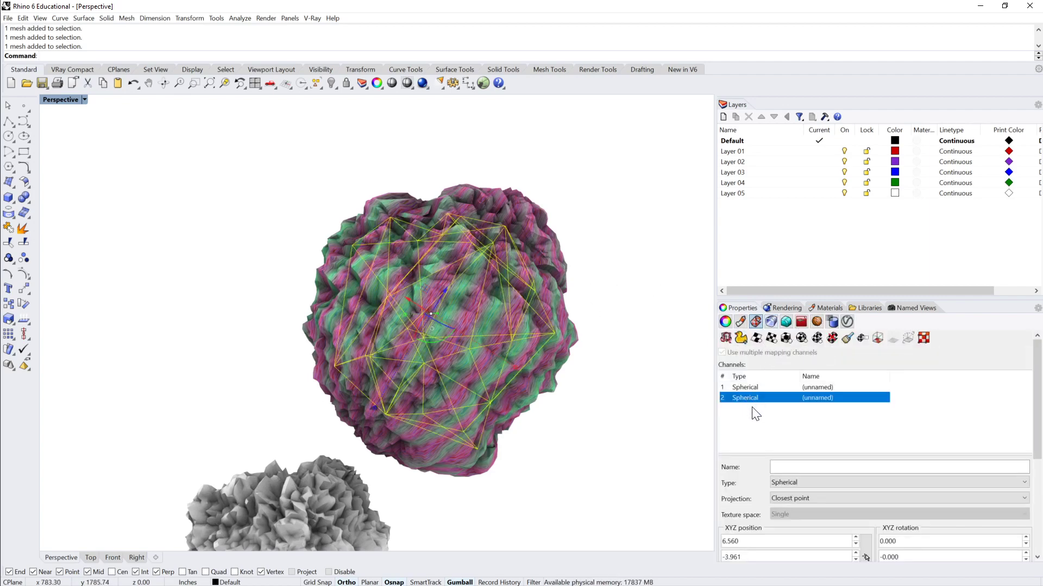
{"action": "left_click_drag", "start_coordinate": [1039, 375], "coordinate": [1039, 525]}
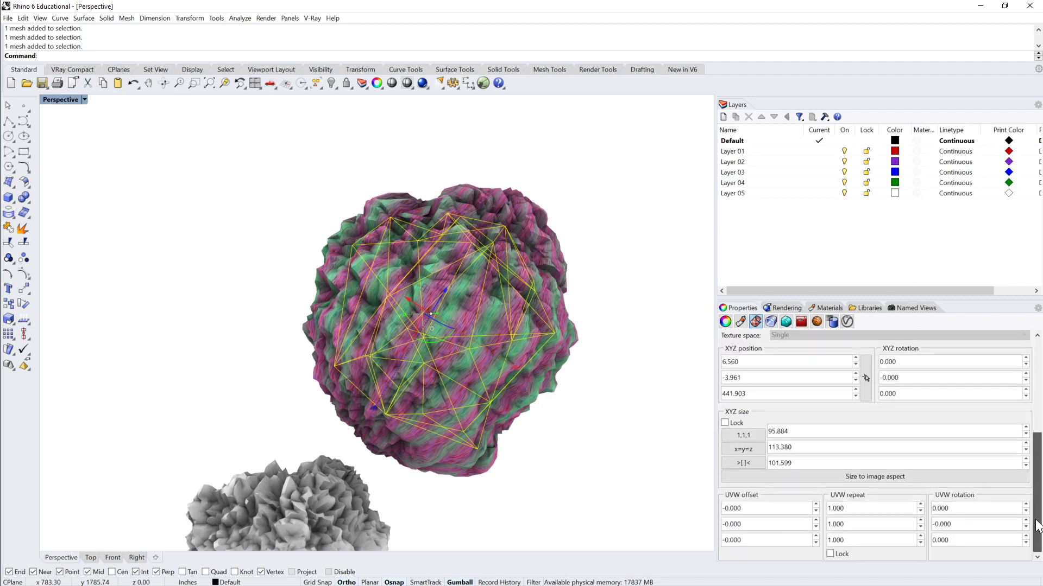
{"action": "left_click", "coordinate": [839, 508]}
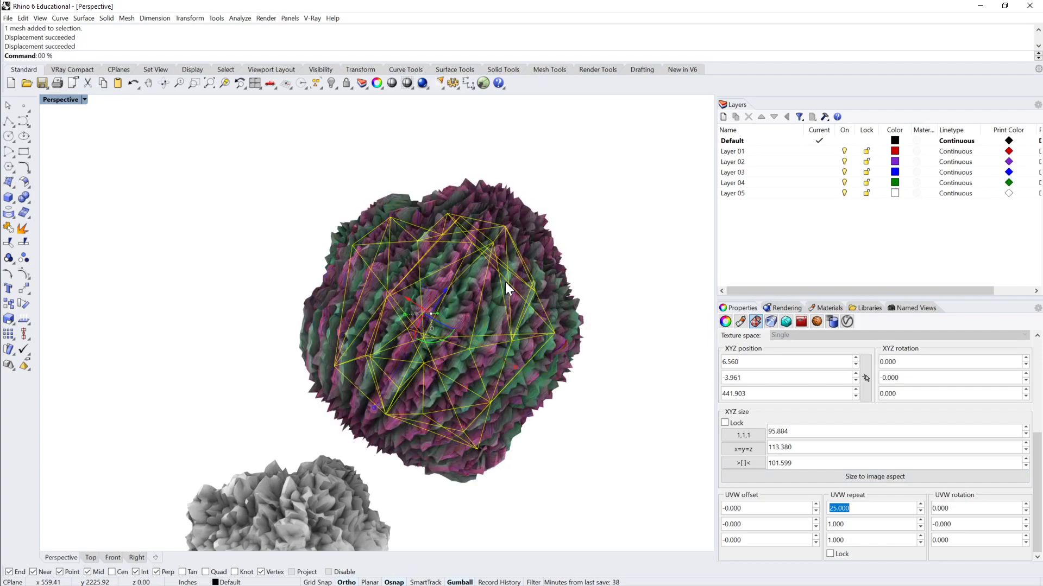
{"action": "right_click_drag", "start_coordinate": [505, 282], "coordinate": [543, 217]}
{"action": "left_click", "coordinate": [616, 201]}
{"action": "scroll", "coordinate": [617, 205], "scroll_direction": "up", "scroll_amount": 6}
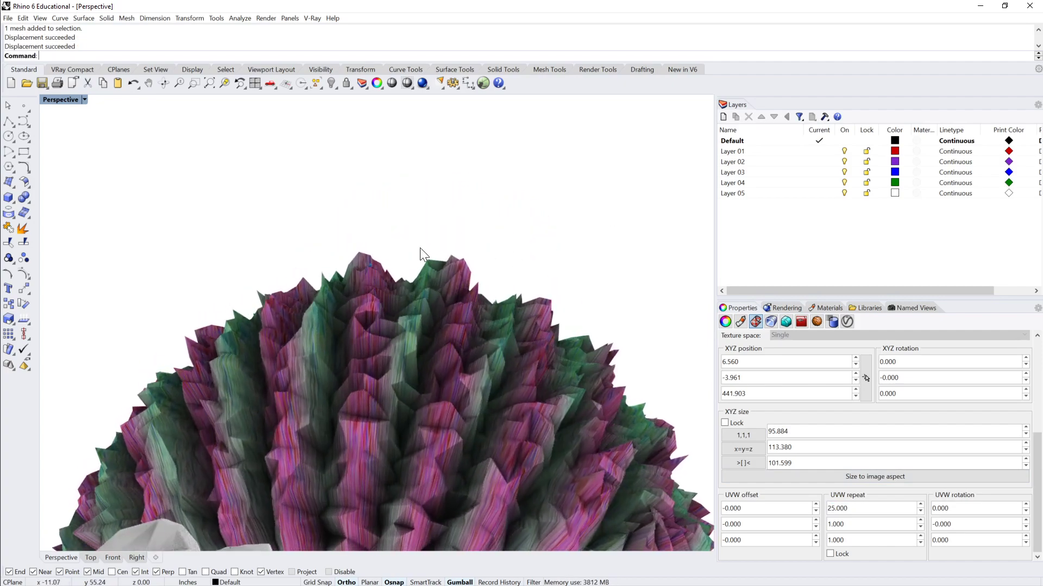
{"action": "scroll", "coordinate": [470, 254], "scroll_direction": "down", "scroll_amount": 8}
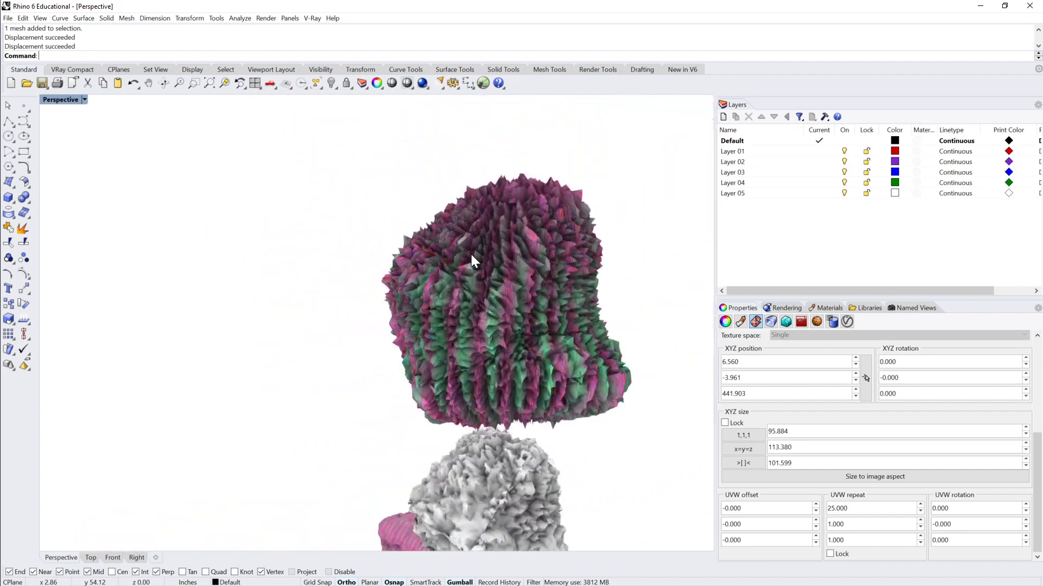
Step: Reselect the rock mesh, set its first spherical channel's U repeat to 1 and V repeat to 25, and deselect it to inspect the texture
{"action": "right_click_drag", "start_coordinate": [471, 261], "coordinate": [471, 267]}
{"action": "left_click", "coordinate": [471, 267]}
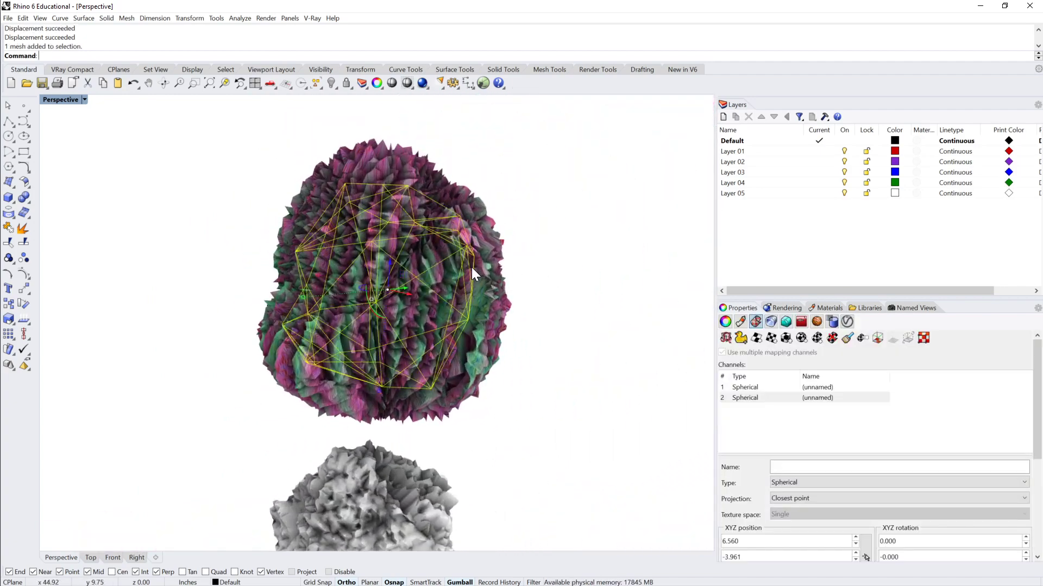
{"action": "left_click_drag", "start_coordinate": [1037, 374], "coordinate": [1037, 507]}
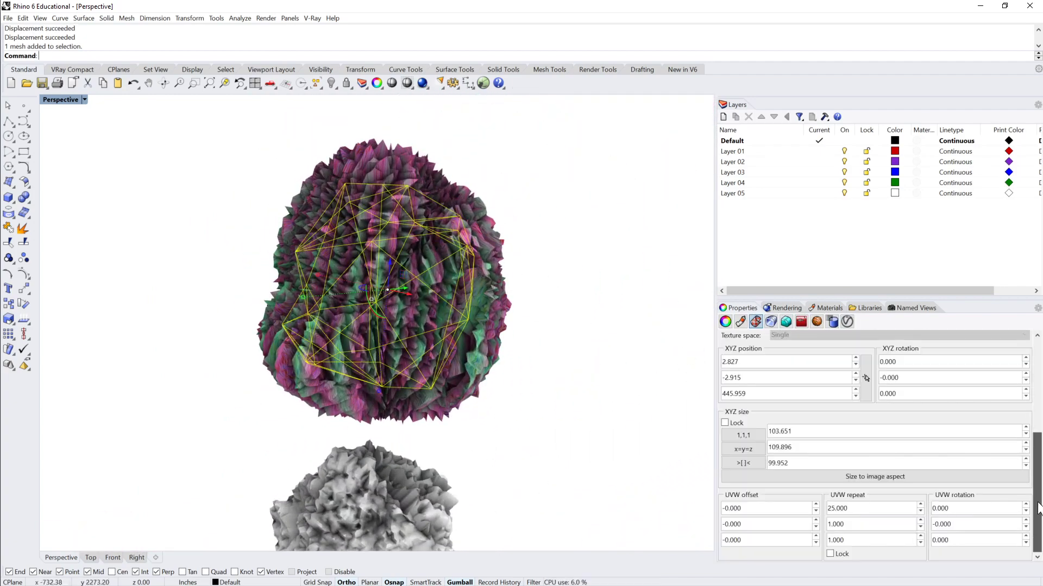
{"action": "left_click", "coordinate": [847, 509]}
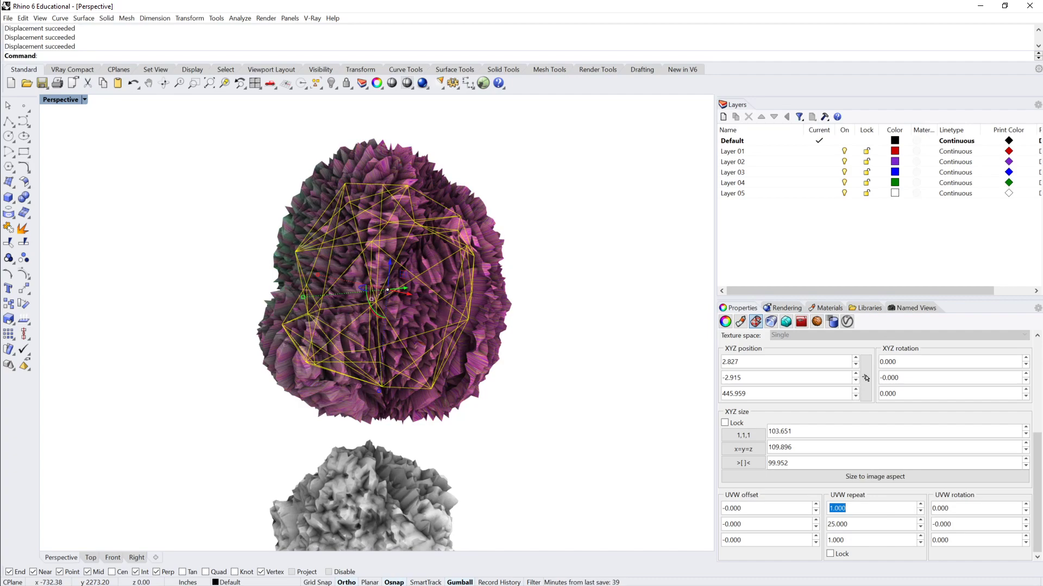
{"action": "right_click_drag", "start_coordinate": [467, 320], "coordinate": [543, 308]}
{"action": "left_click", "coordinate": [596, 297]}
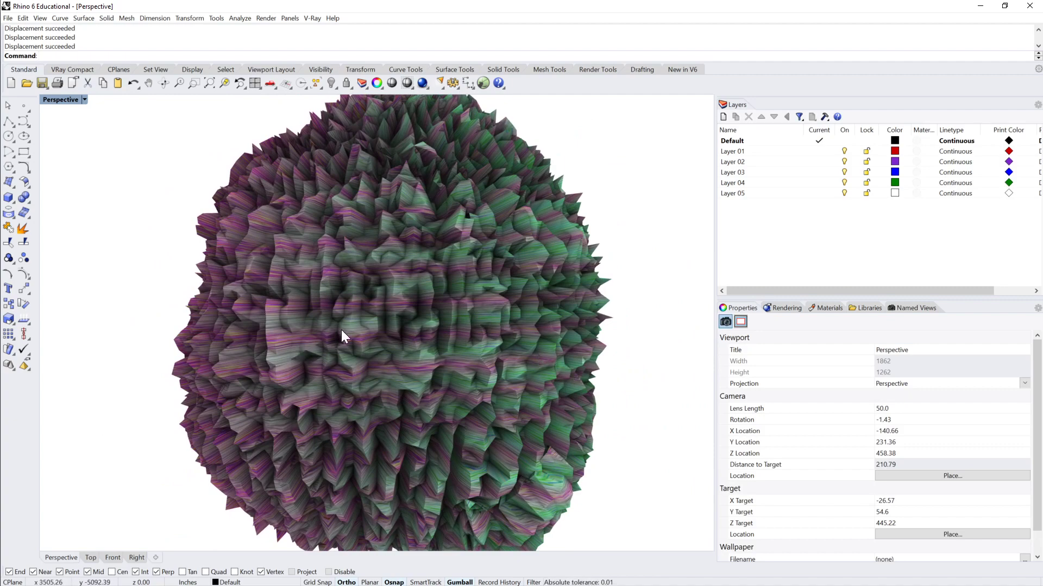
{"action": "right_click_drag", "start_coordinate": [269, 283], "coordinate": [319, 271]}
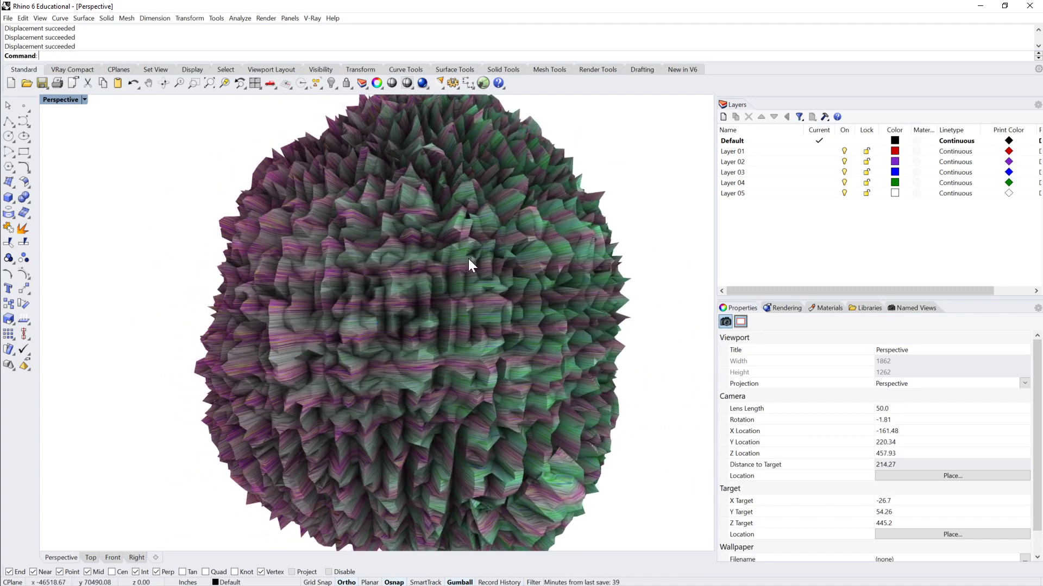
{"action": "right_click_drag", "start_coordinate": [468, 259], "coordinate": [411, 289]}
{"action": "right_click_drag", "start_coordinate": [349, 341], "coordinate": [528, 239]}
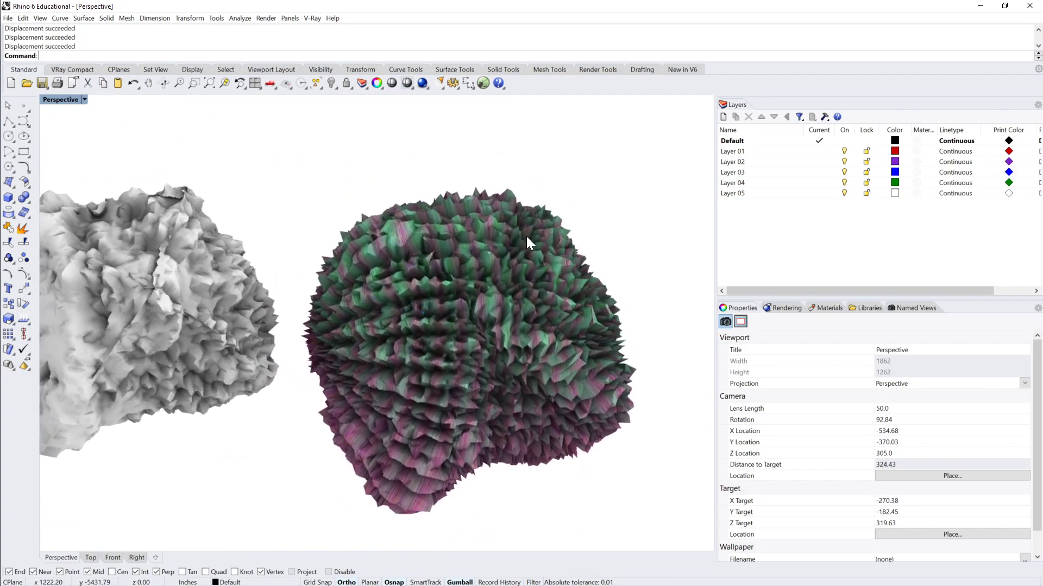
Step: Move the pink-green rock mesh away from the neighbouring grey rock, deselect it, and compare the two displaced rocks
{"action": "left_click", "coordinate": [510, 263]}
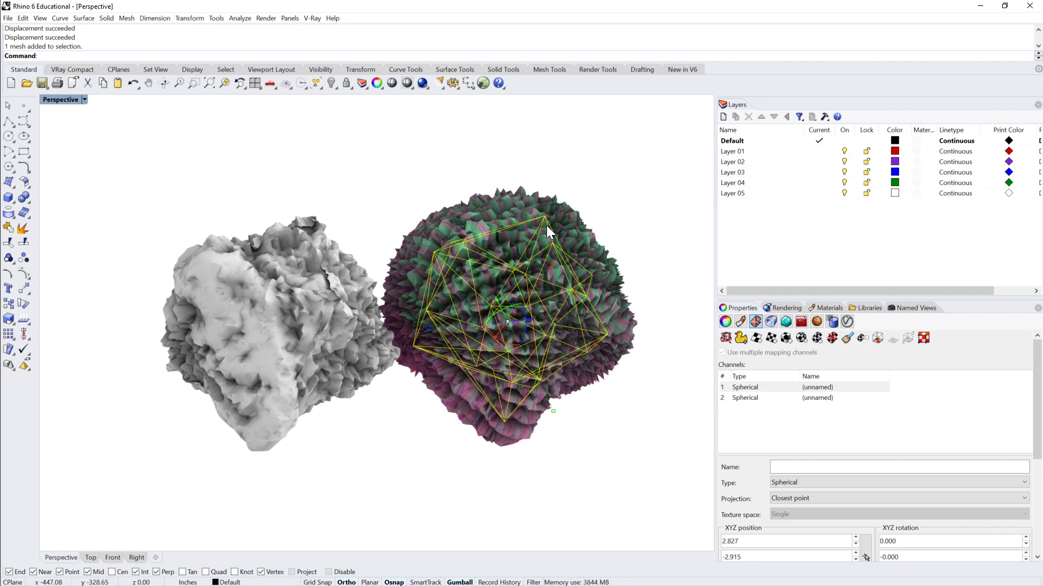
{"action": "right_click_drag", "start_coordinate": [547, 226], "coordinate": [474, 322]}
{"action": "left_click_drag", "start_coordinate": [473, 322], "coordinate": [519, 321]}
{"action": "right_click_drag", "start_coordinate": [616, 233], "coordinate": [555, 229]}
{"action": "scroll", "coordinate": [582, 243], "scroll_direction": "down", "scroll_amount": 5}
{"action": "scroll", "coordinate": [581, 243], "scroll_direction": "up", "scroll_amount": 8}
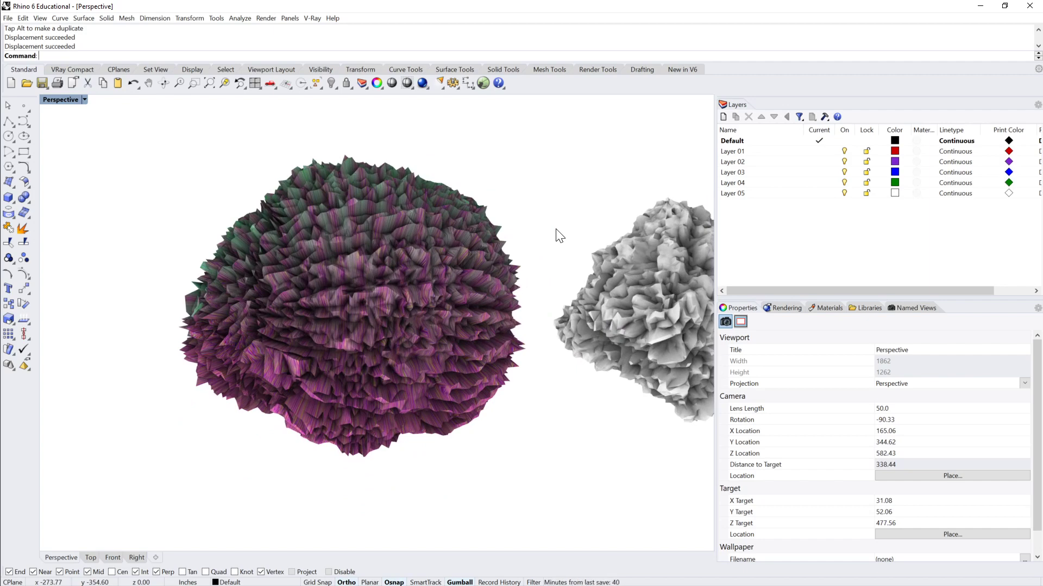
{"action": "right_click_drag", "start_coordinate": [547, 231], "coordinate": [547, 232], "text": "shift"}
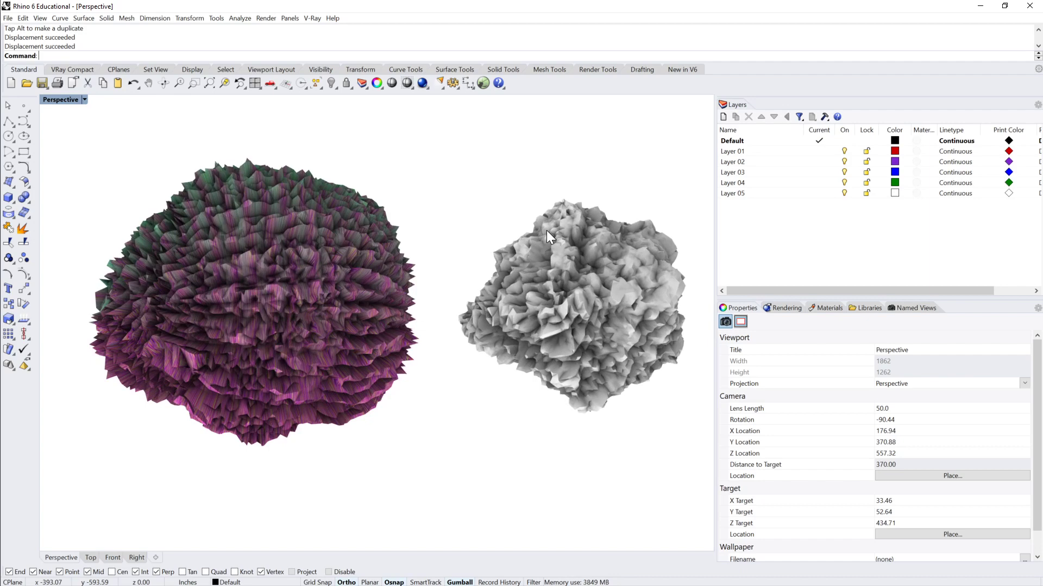